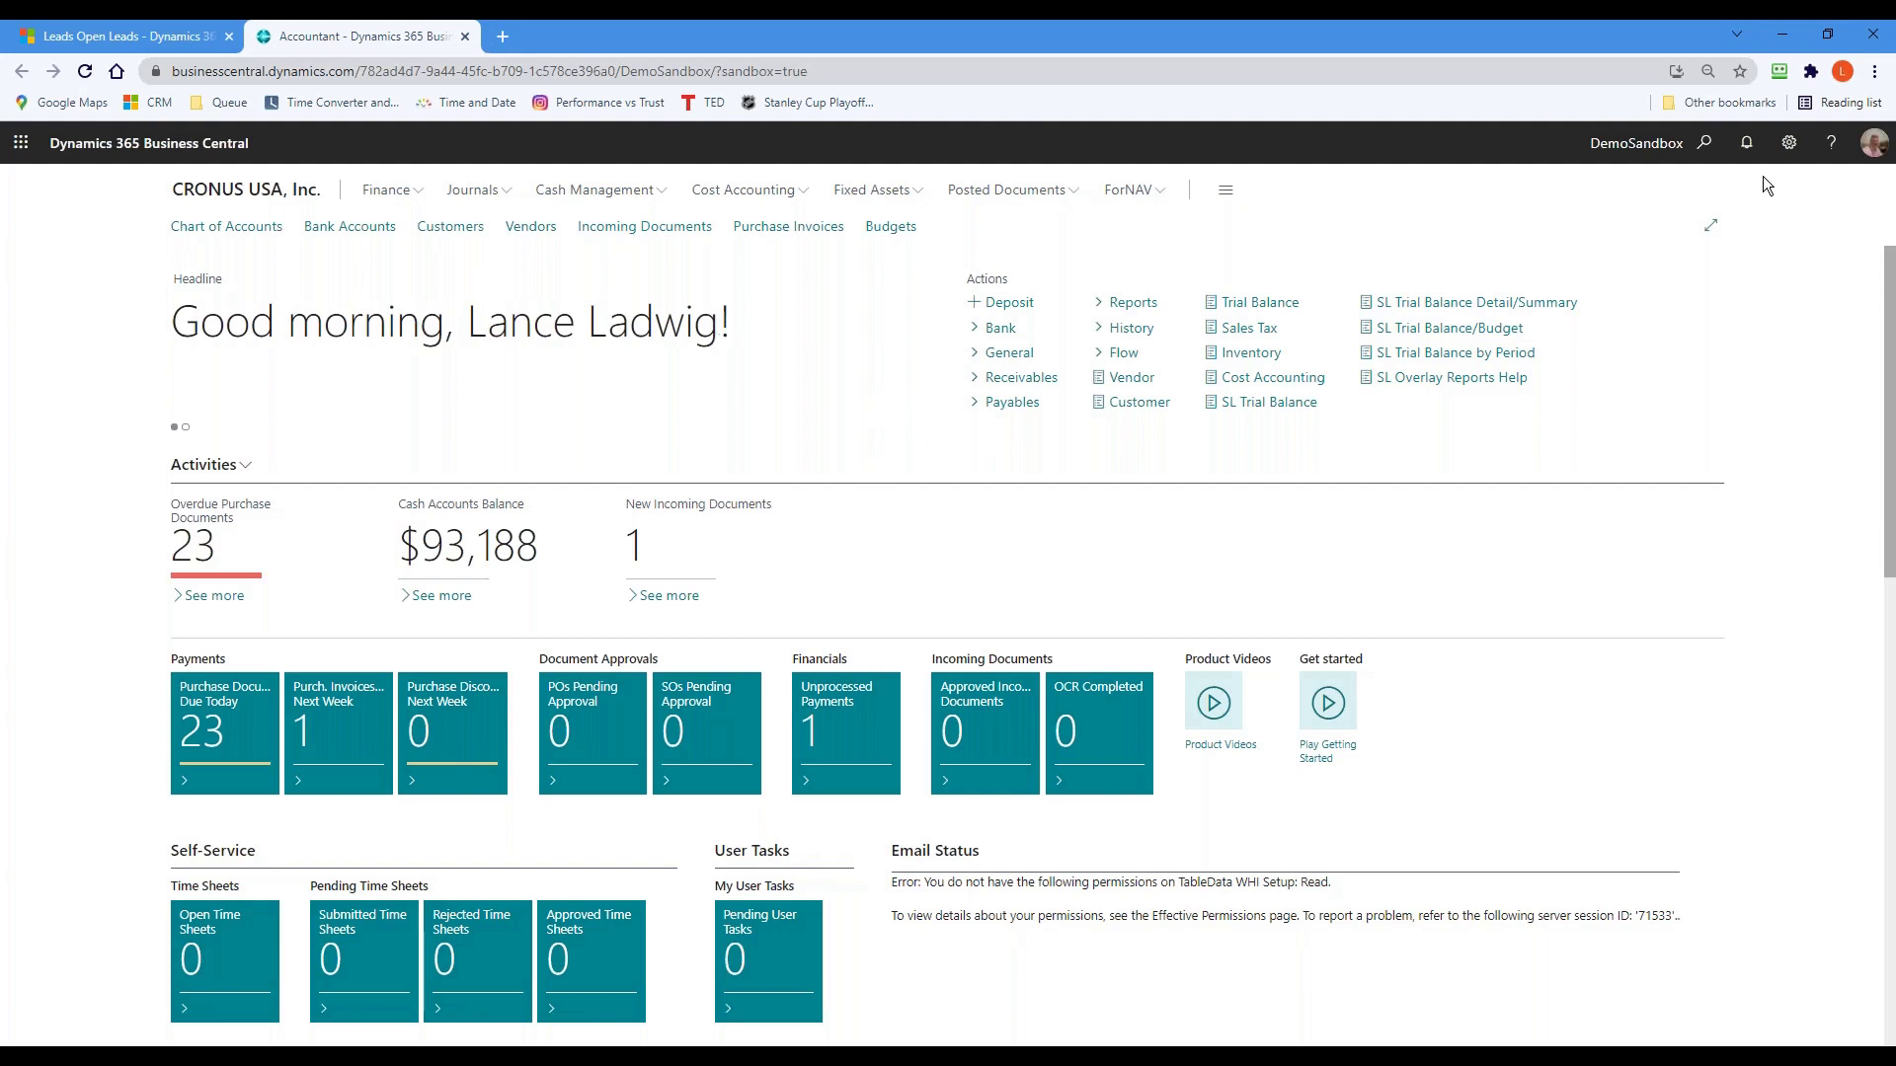
- Change the user role to Service Manager in My Settings
click(1789, 142)
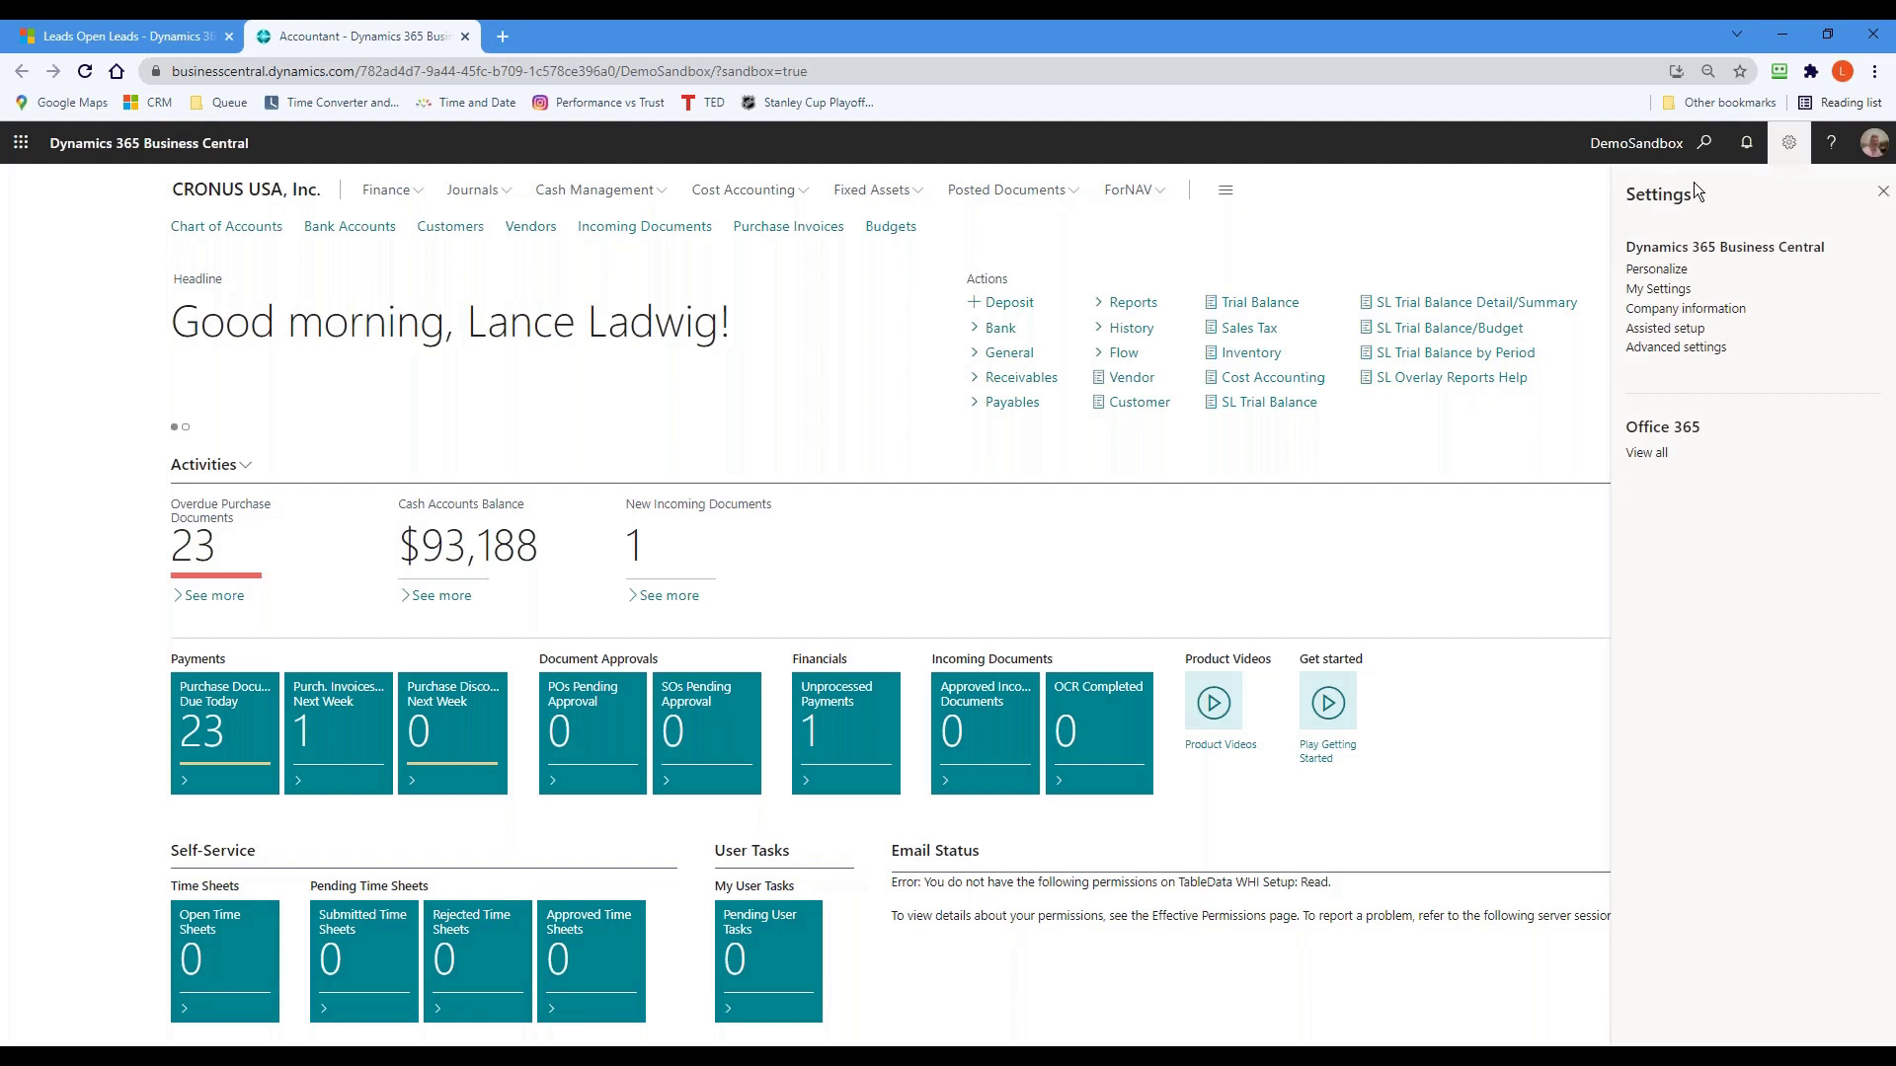
click(1658, 289)
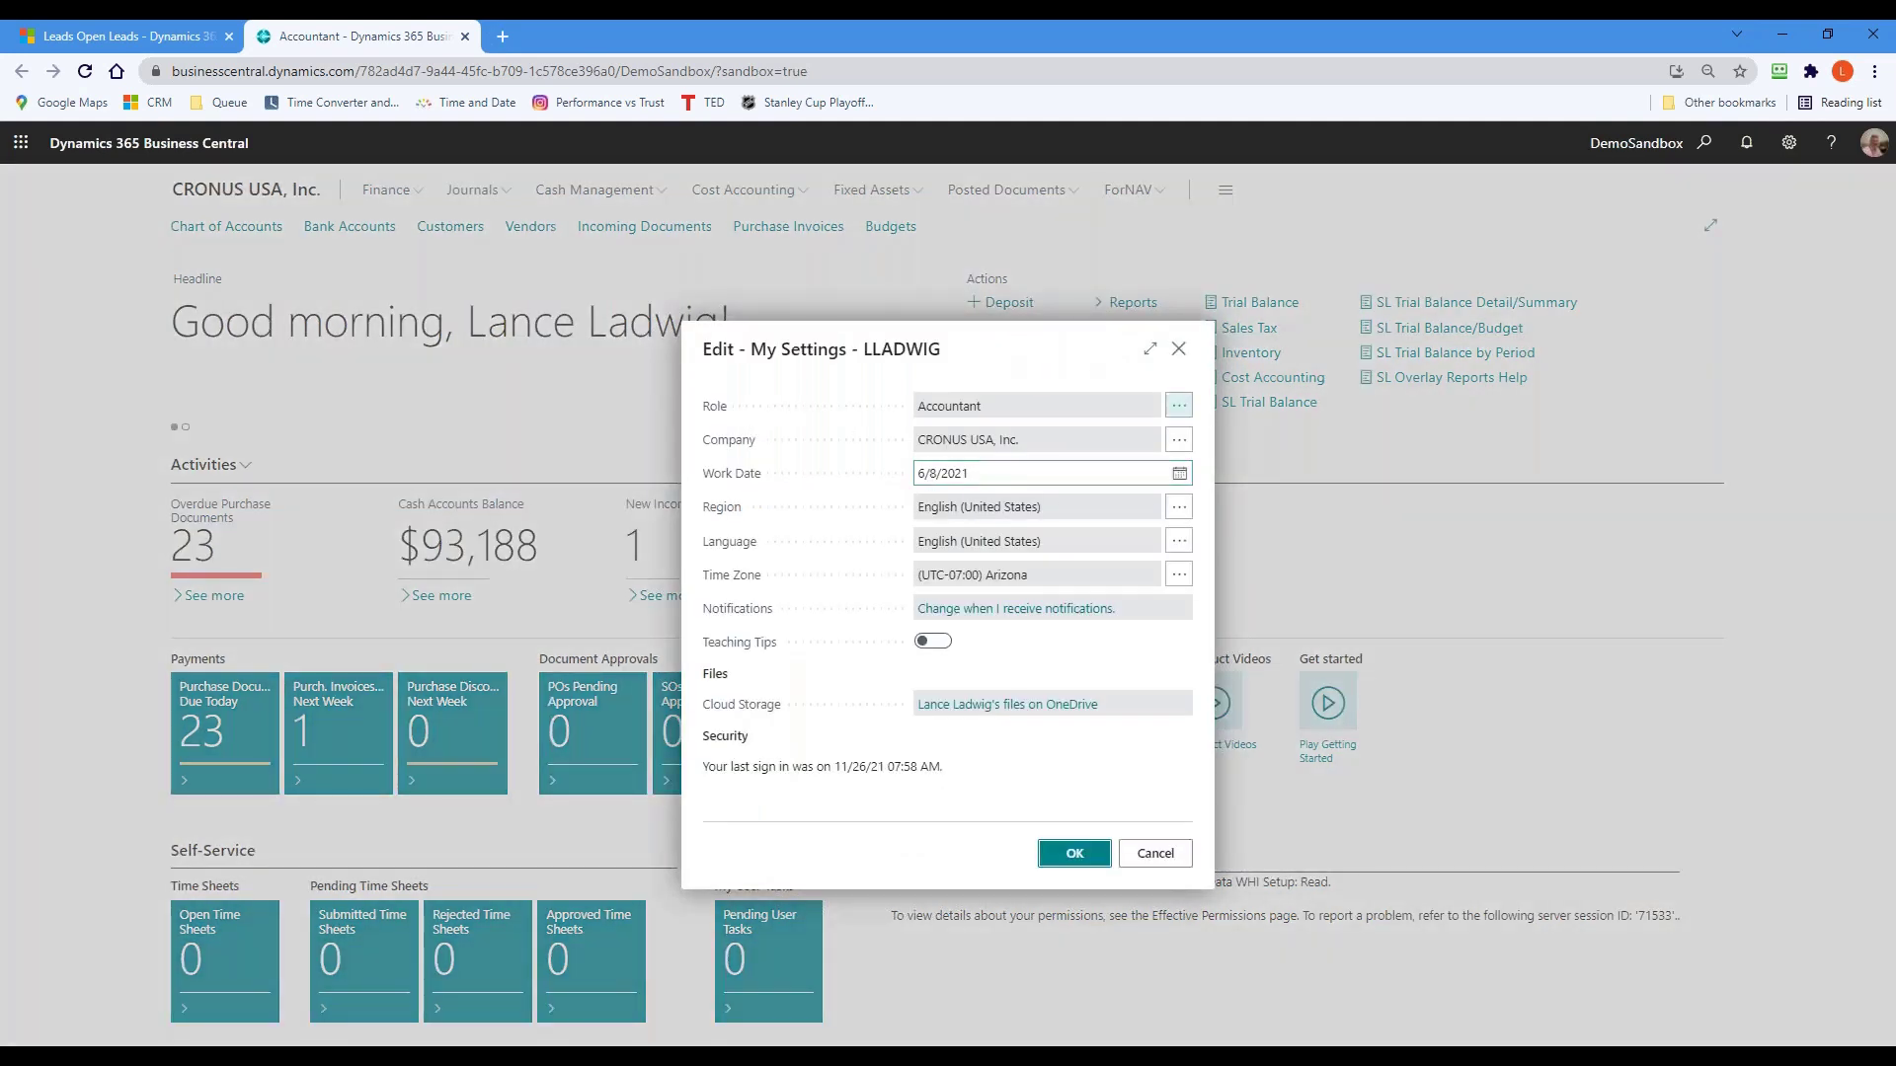
click(1180, 405)
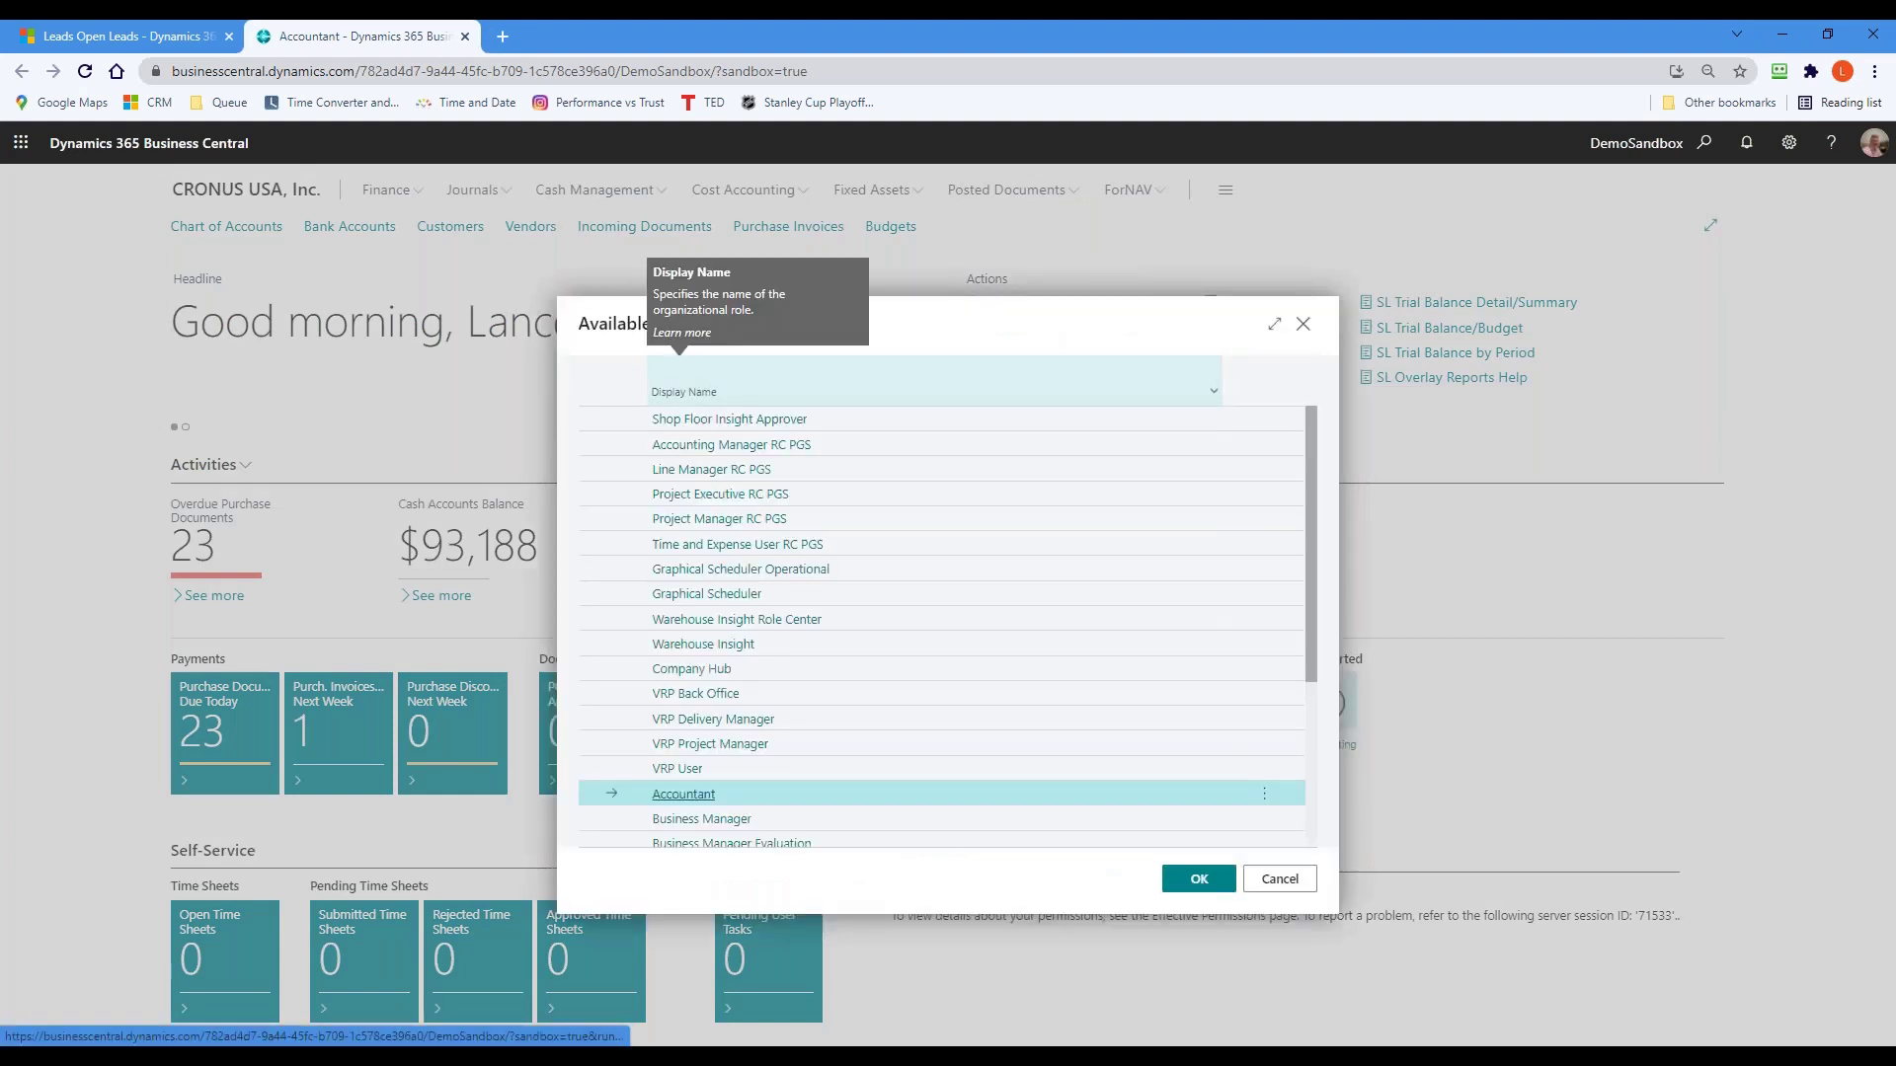
drag(1312, 476, 1311, 654)
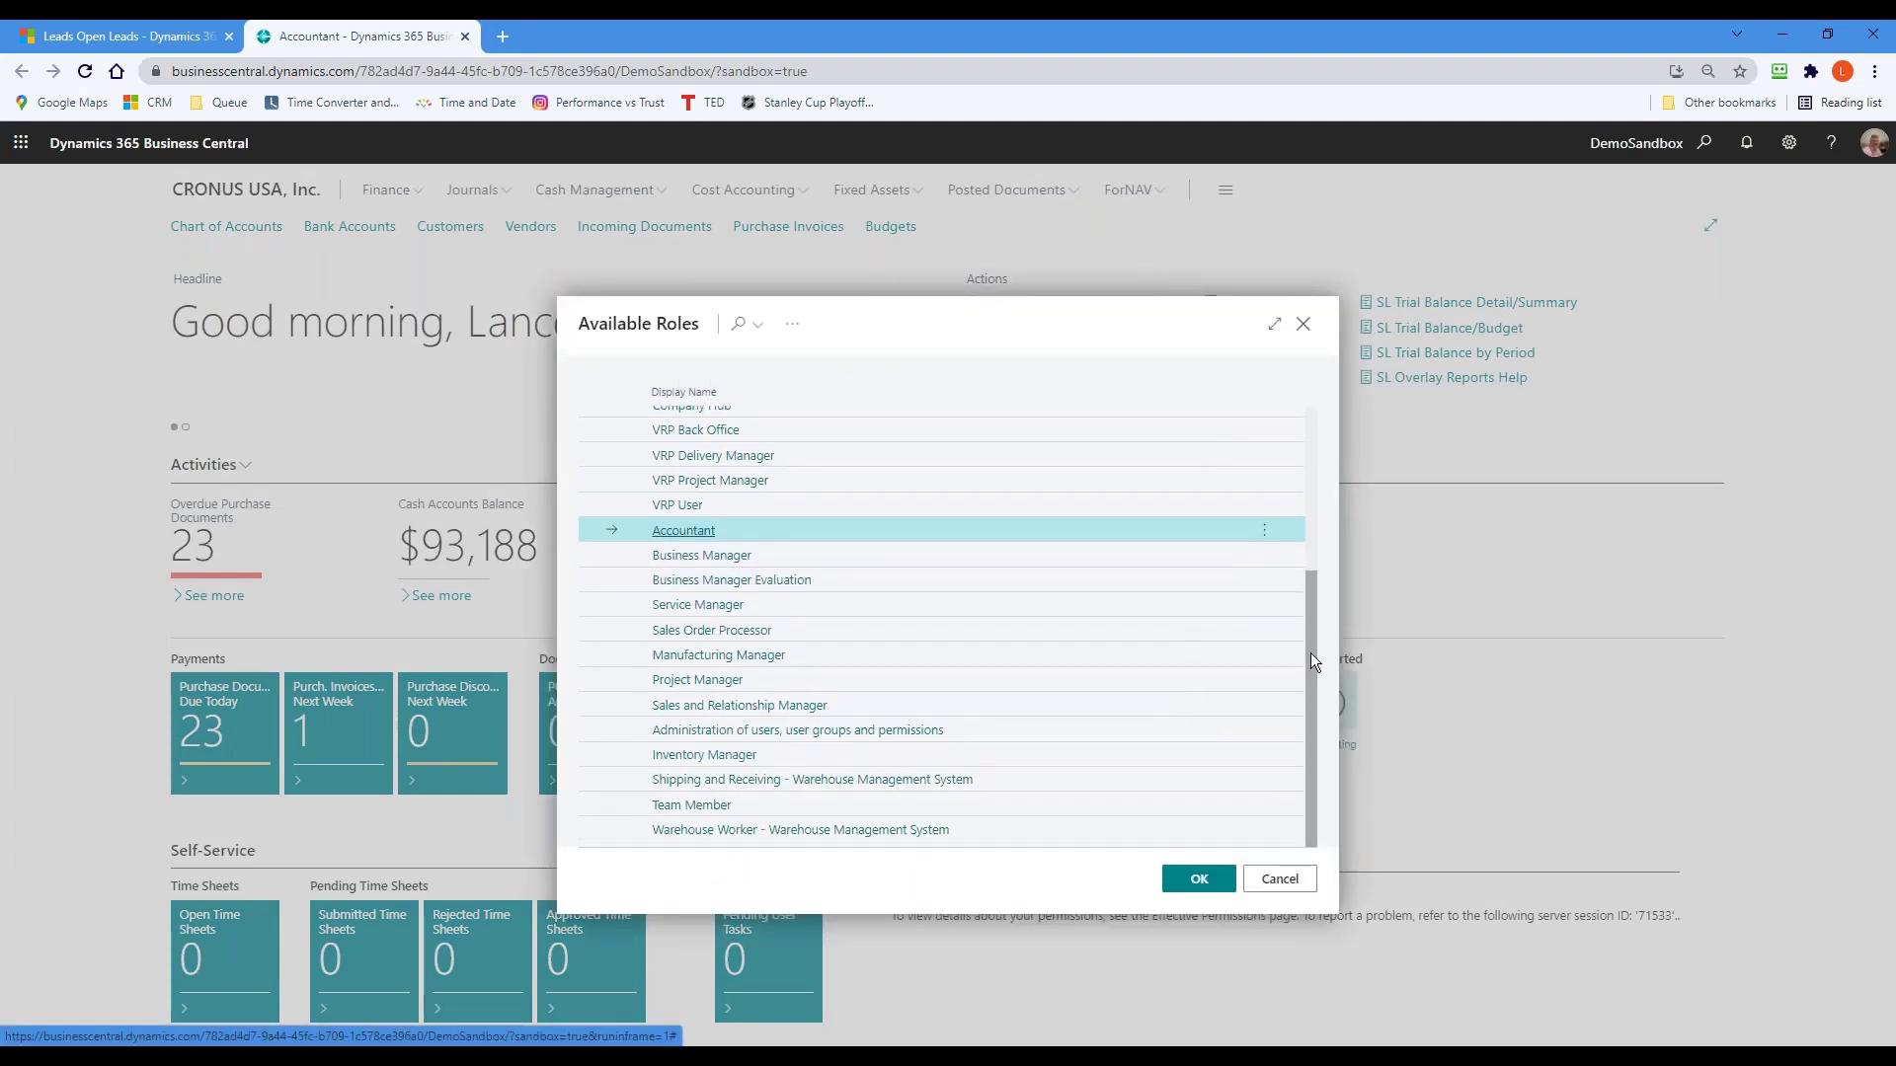
click(738, 612)
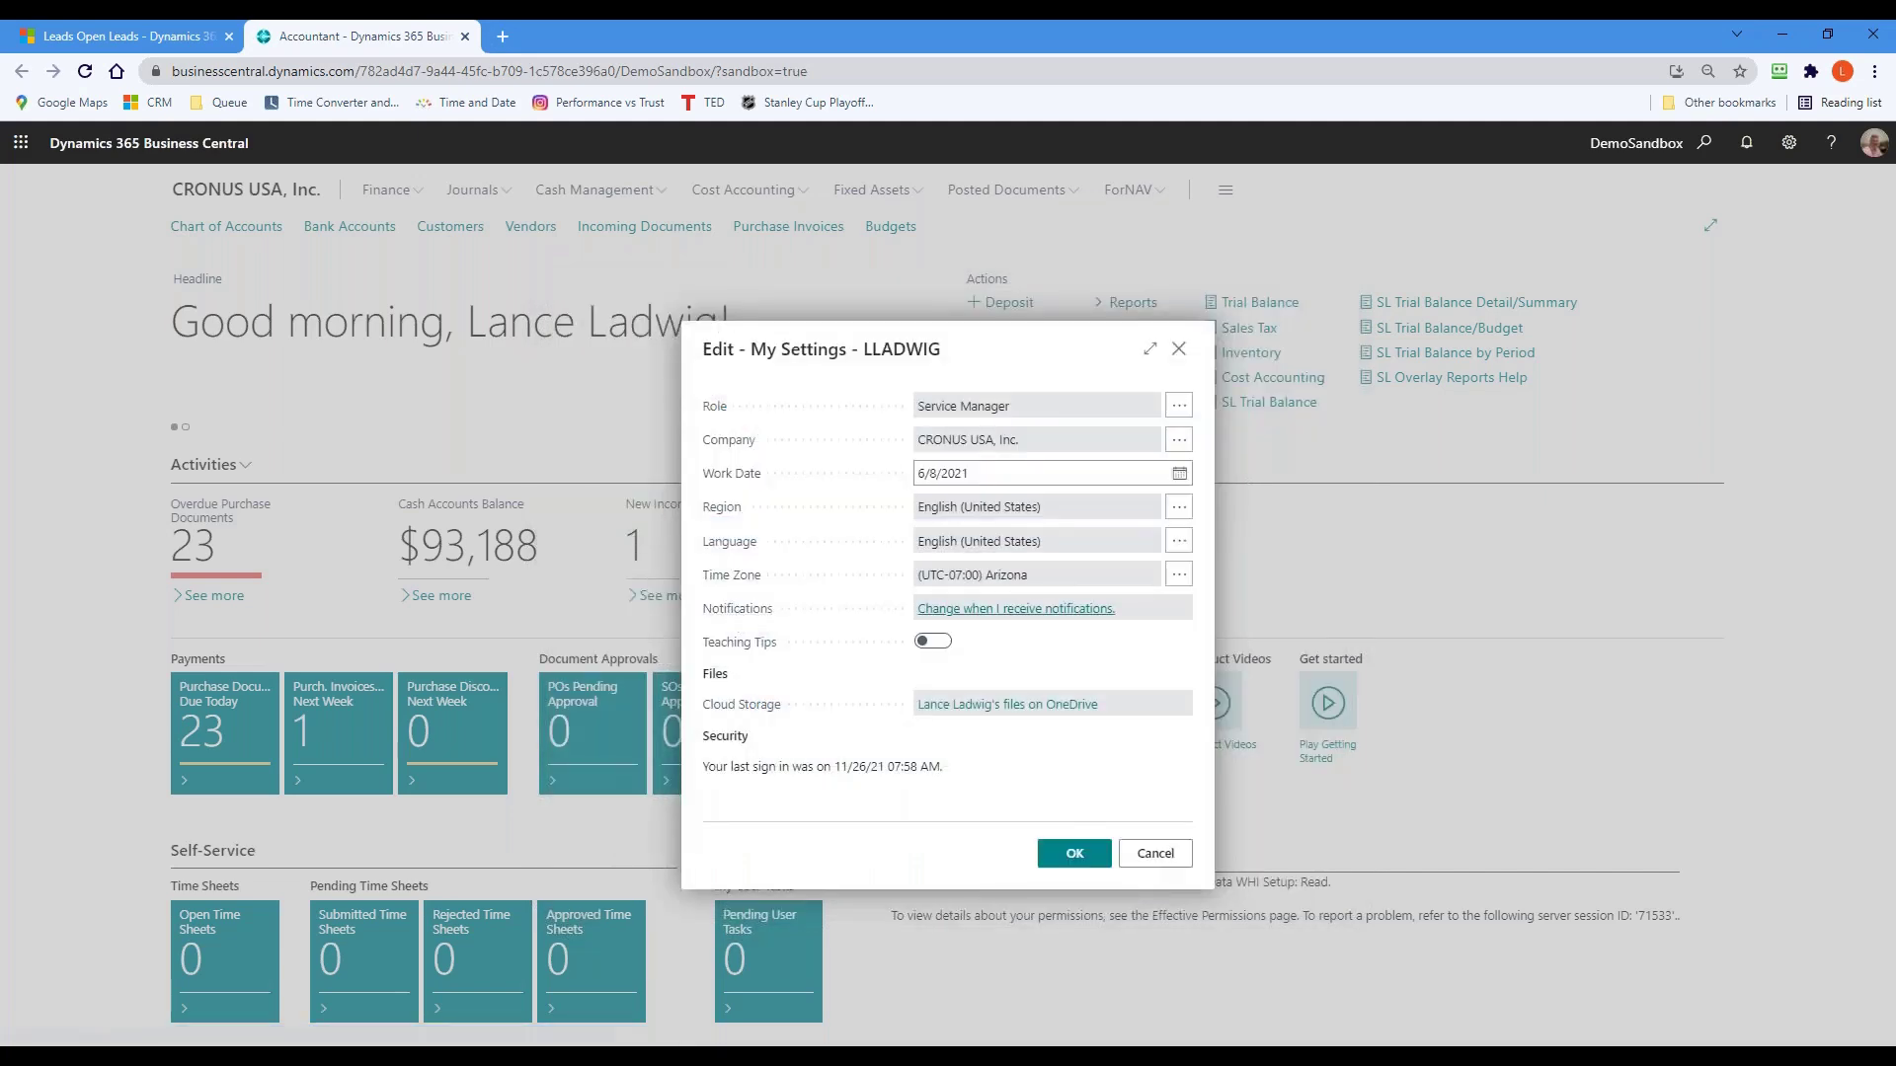
click(1070, 855)
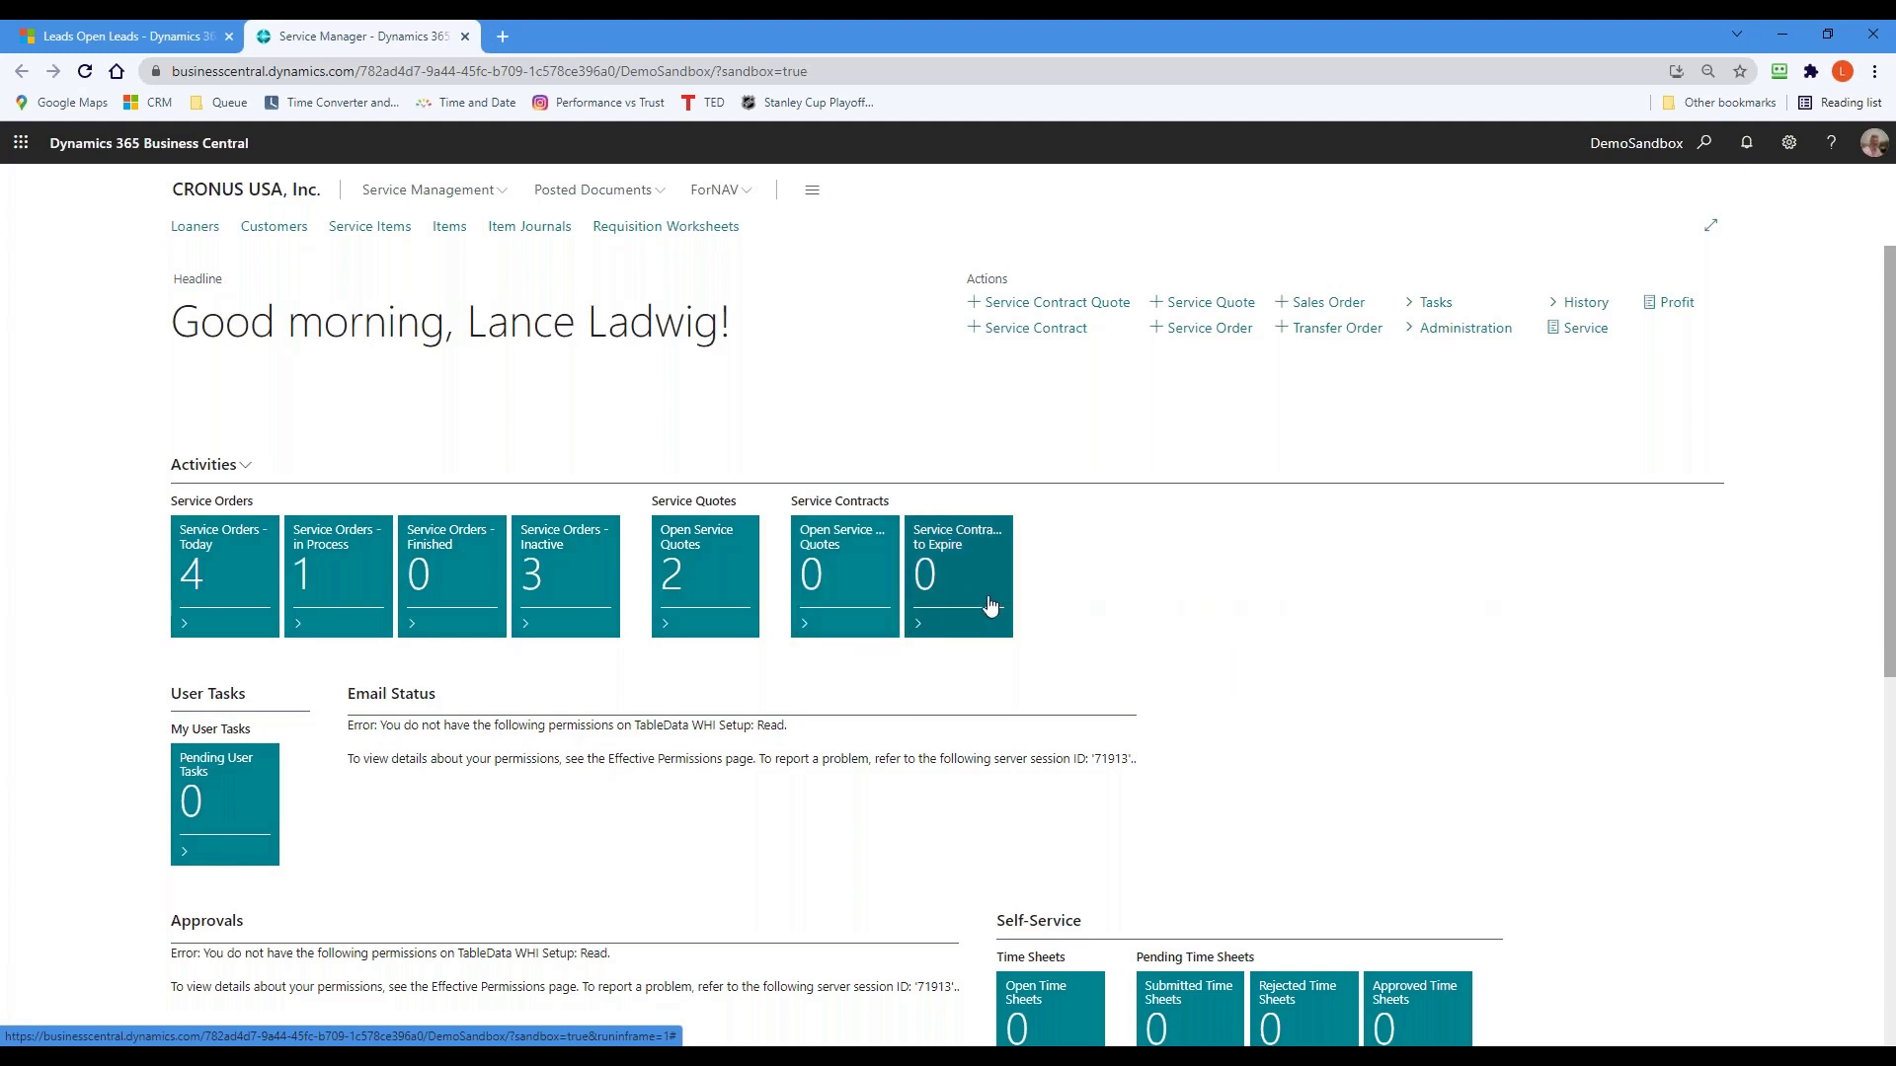
- Open the first of today's service orders, the Adatum Corporation Server Room order, and review its General information
click(185, 630)
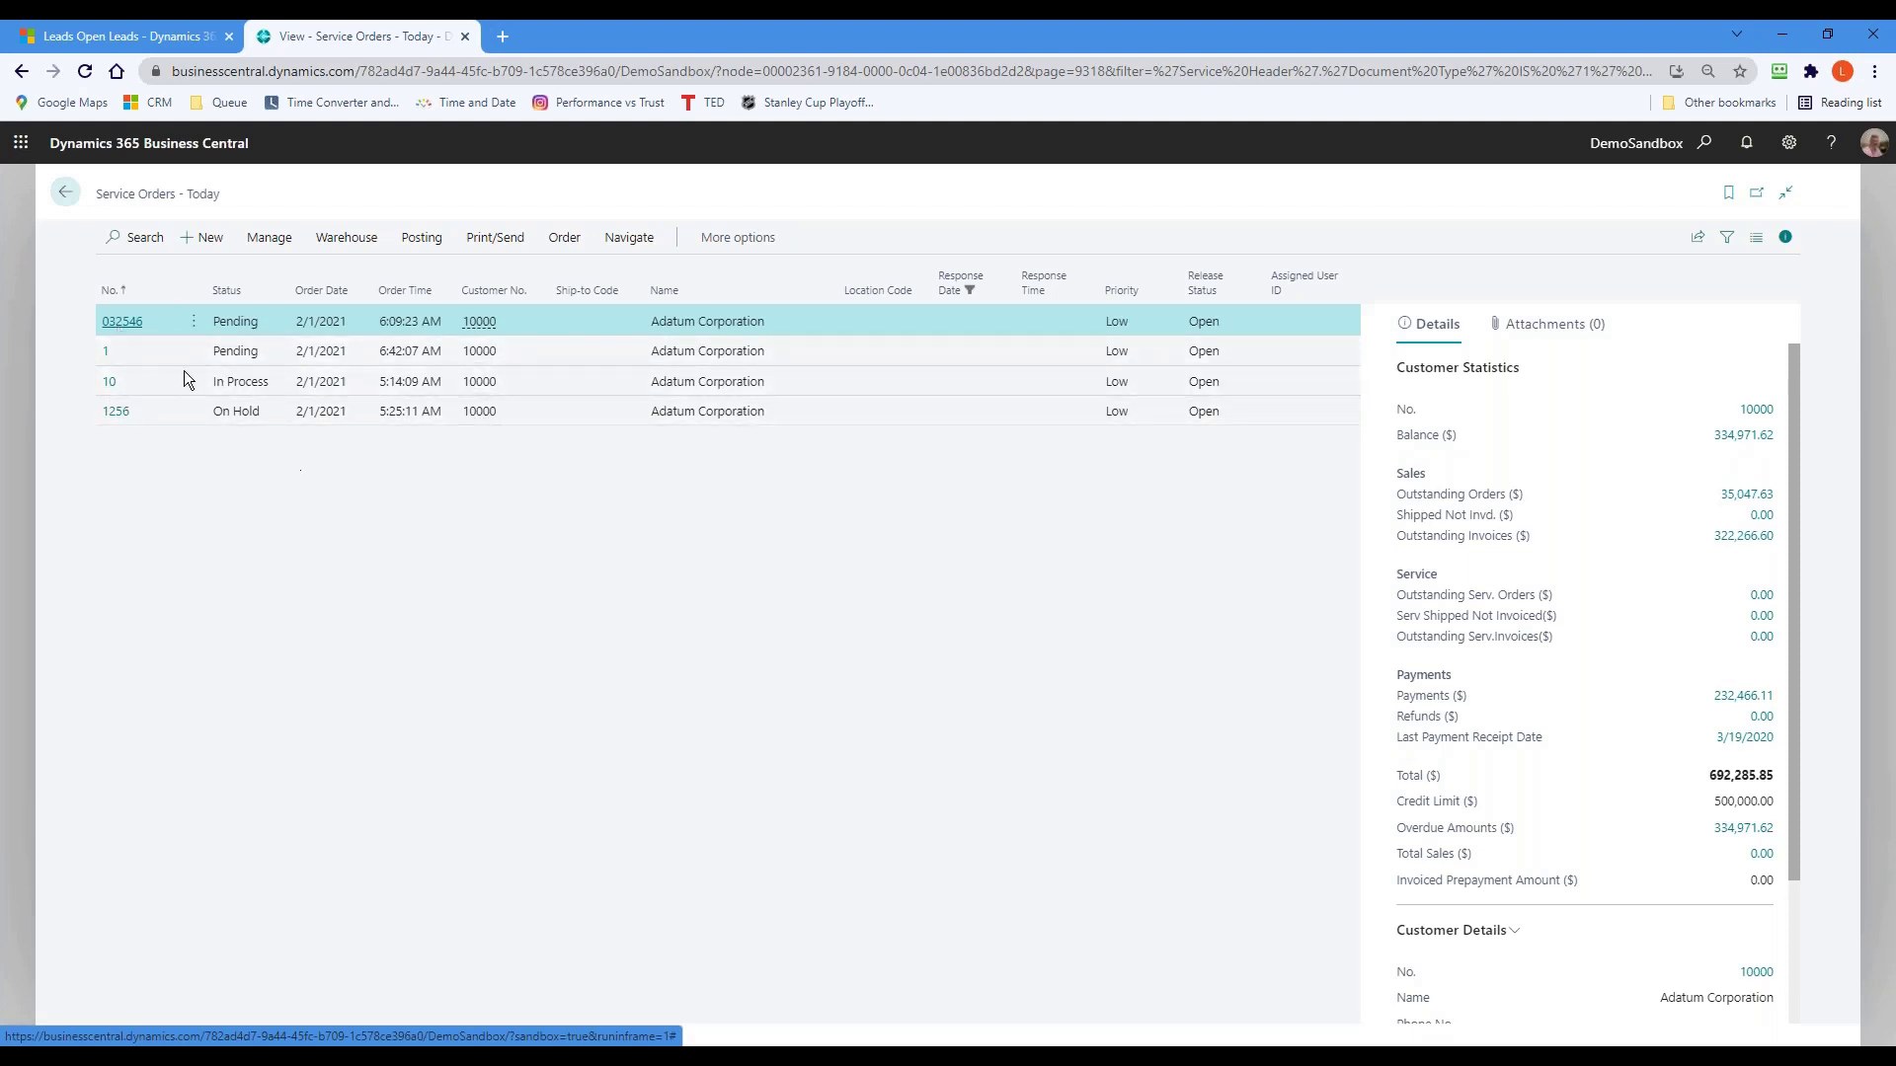
click(123, 321)
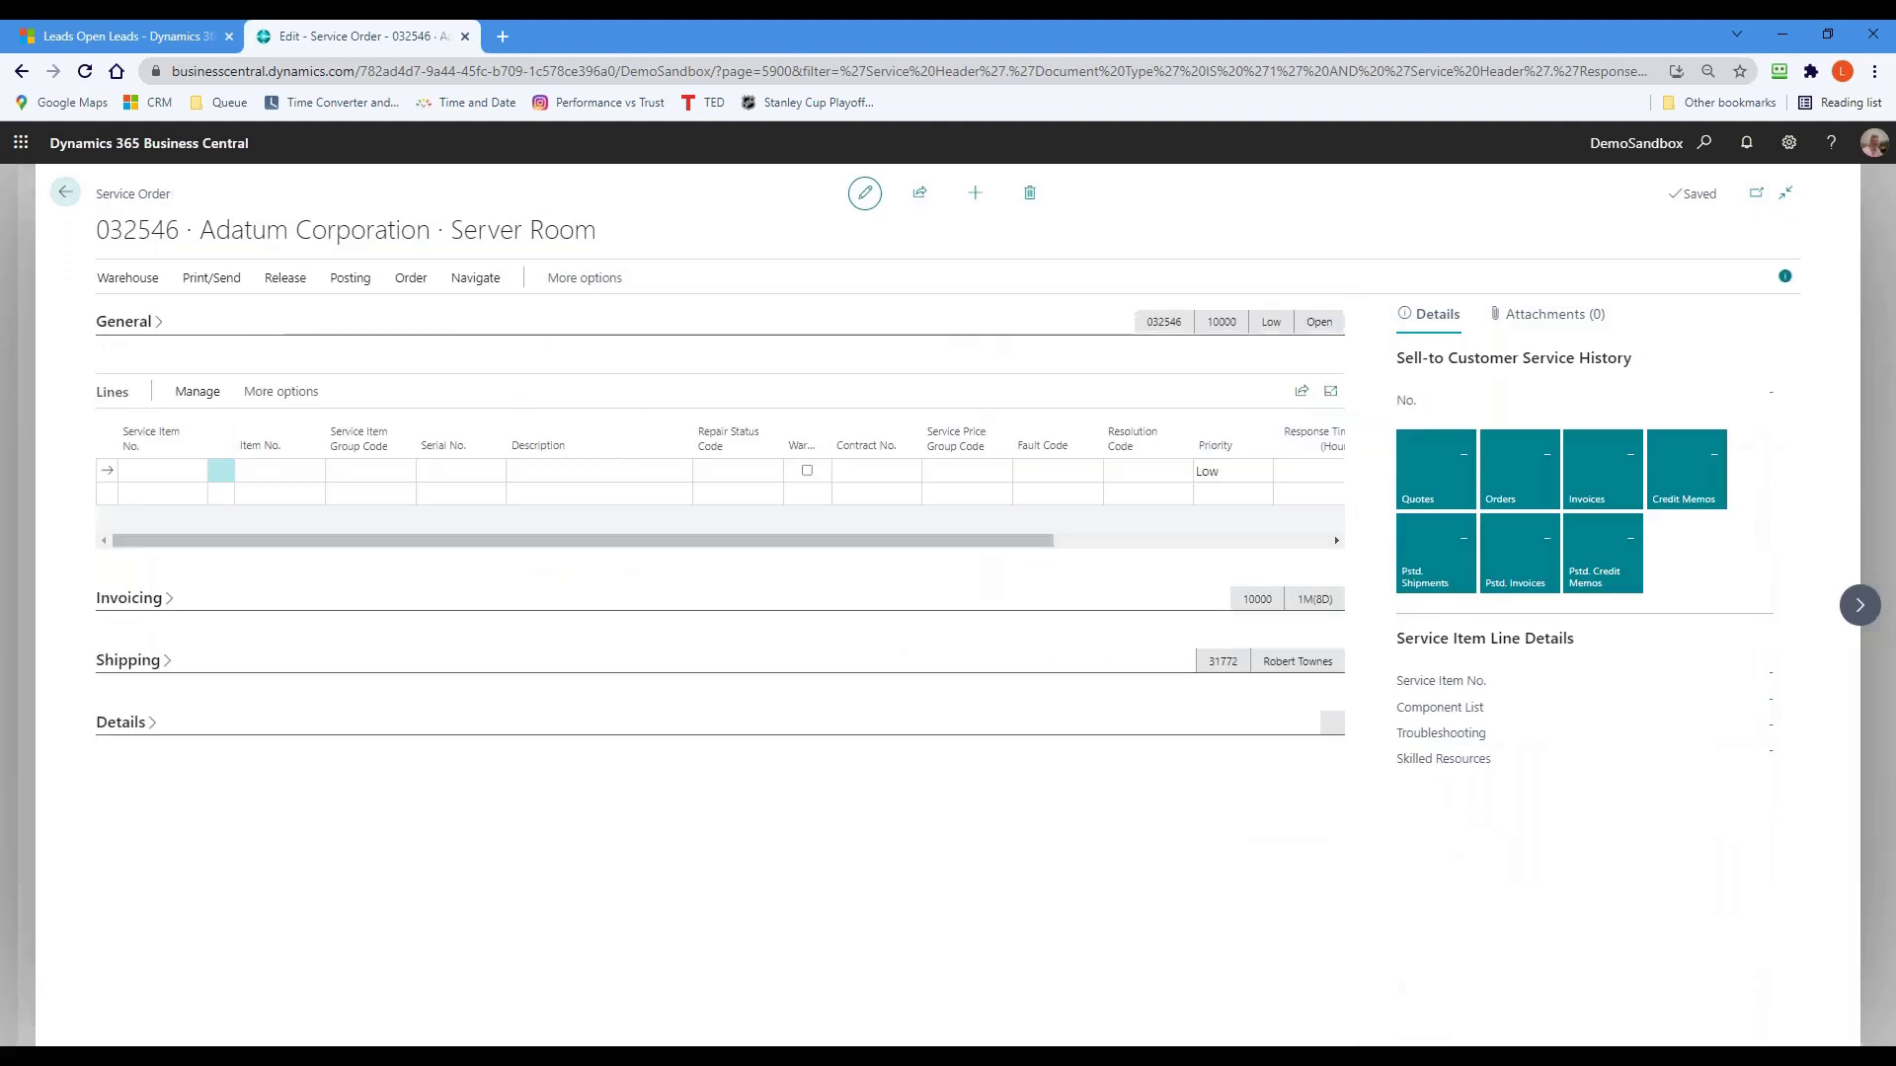
click(138, 325)
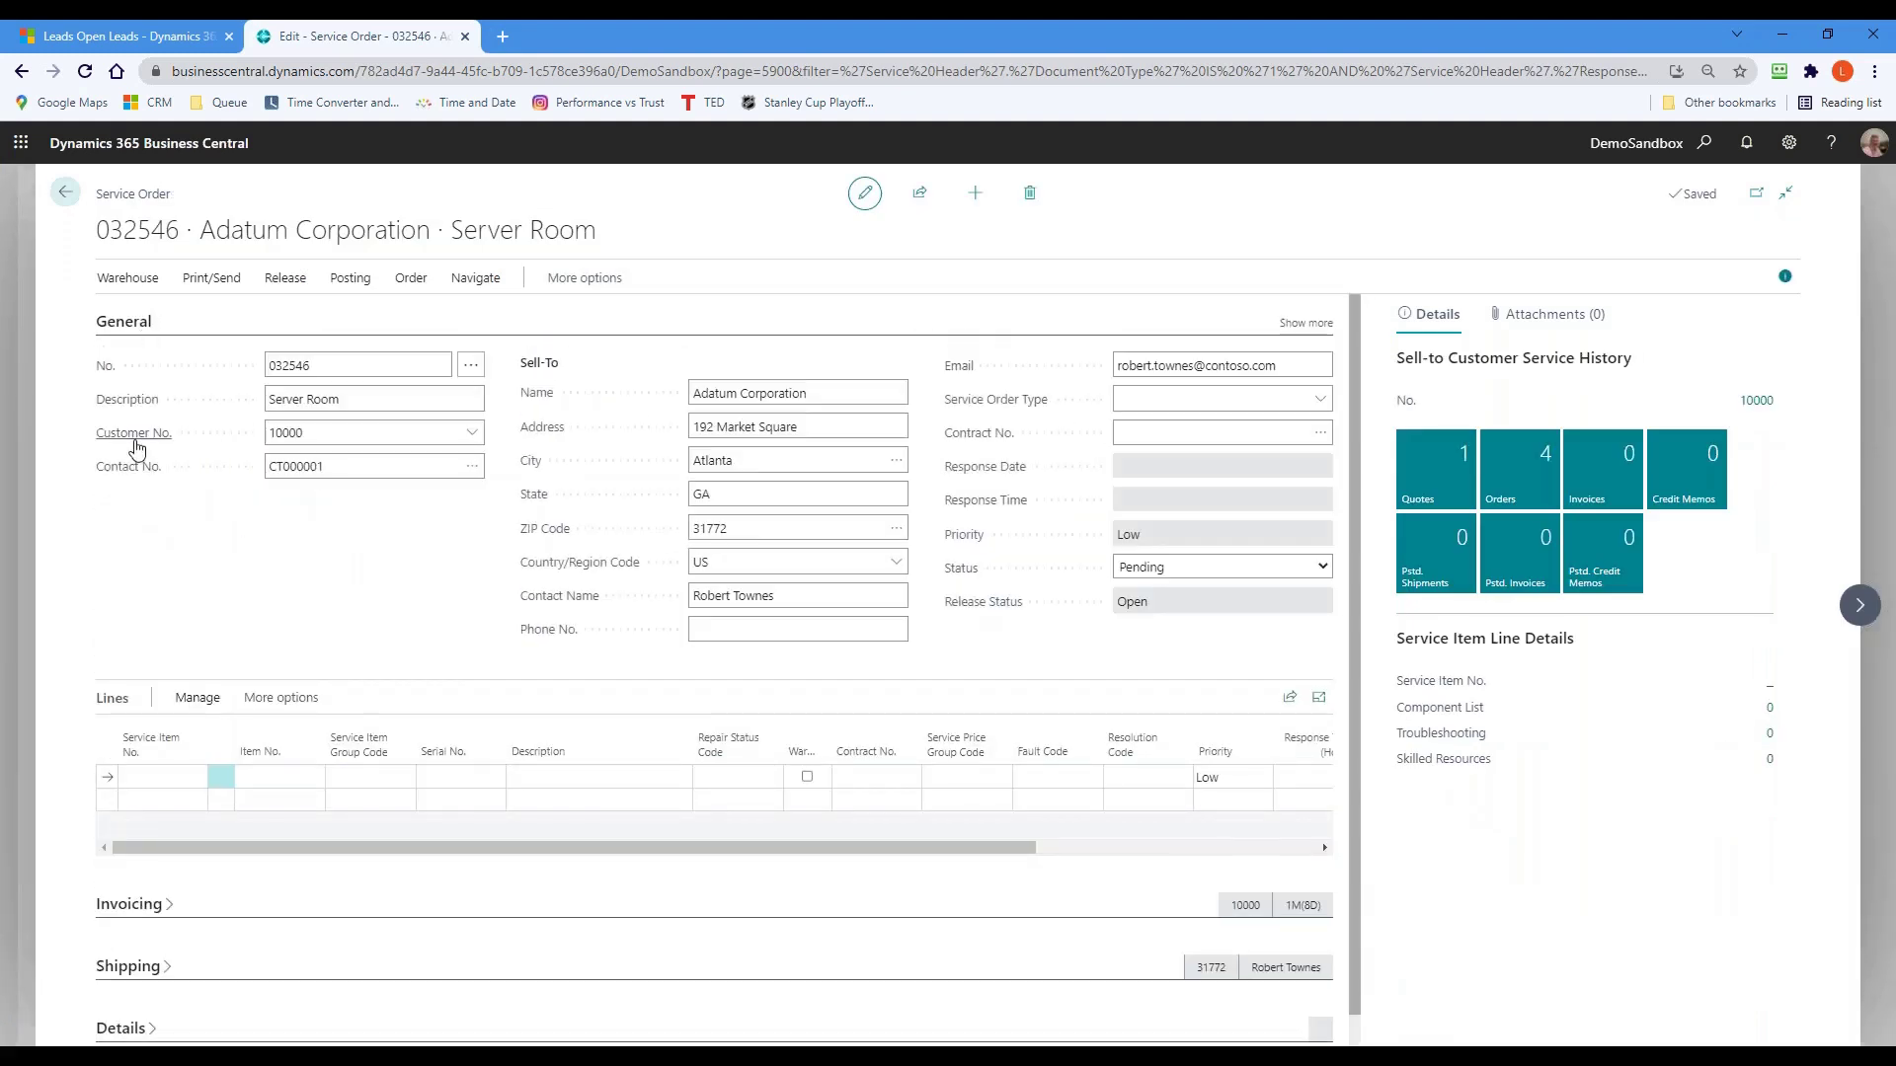
mouse_move(133, 395)
click(139, 322)
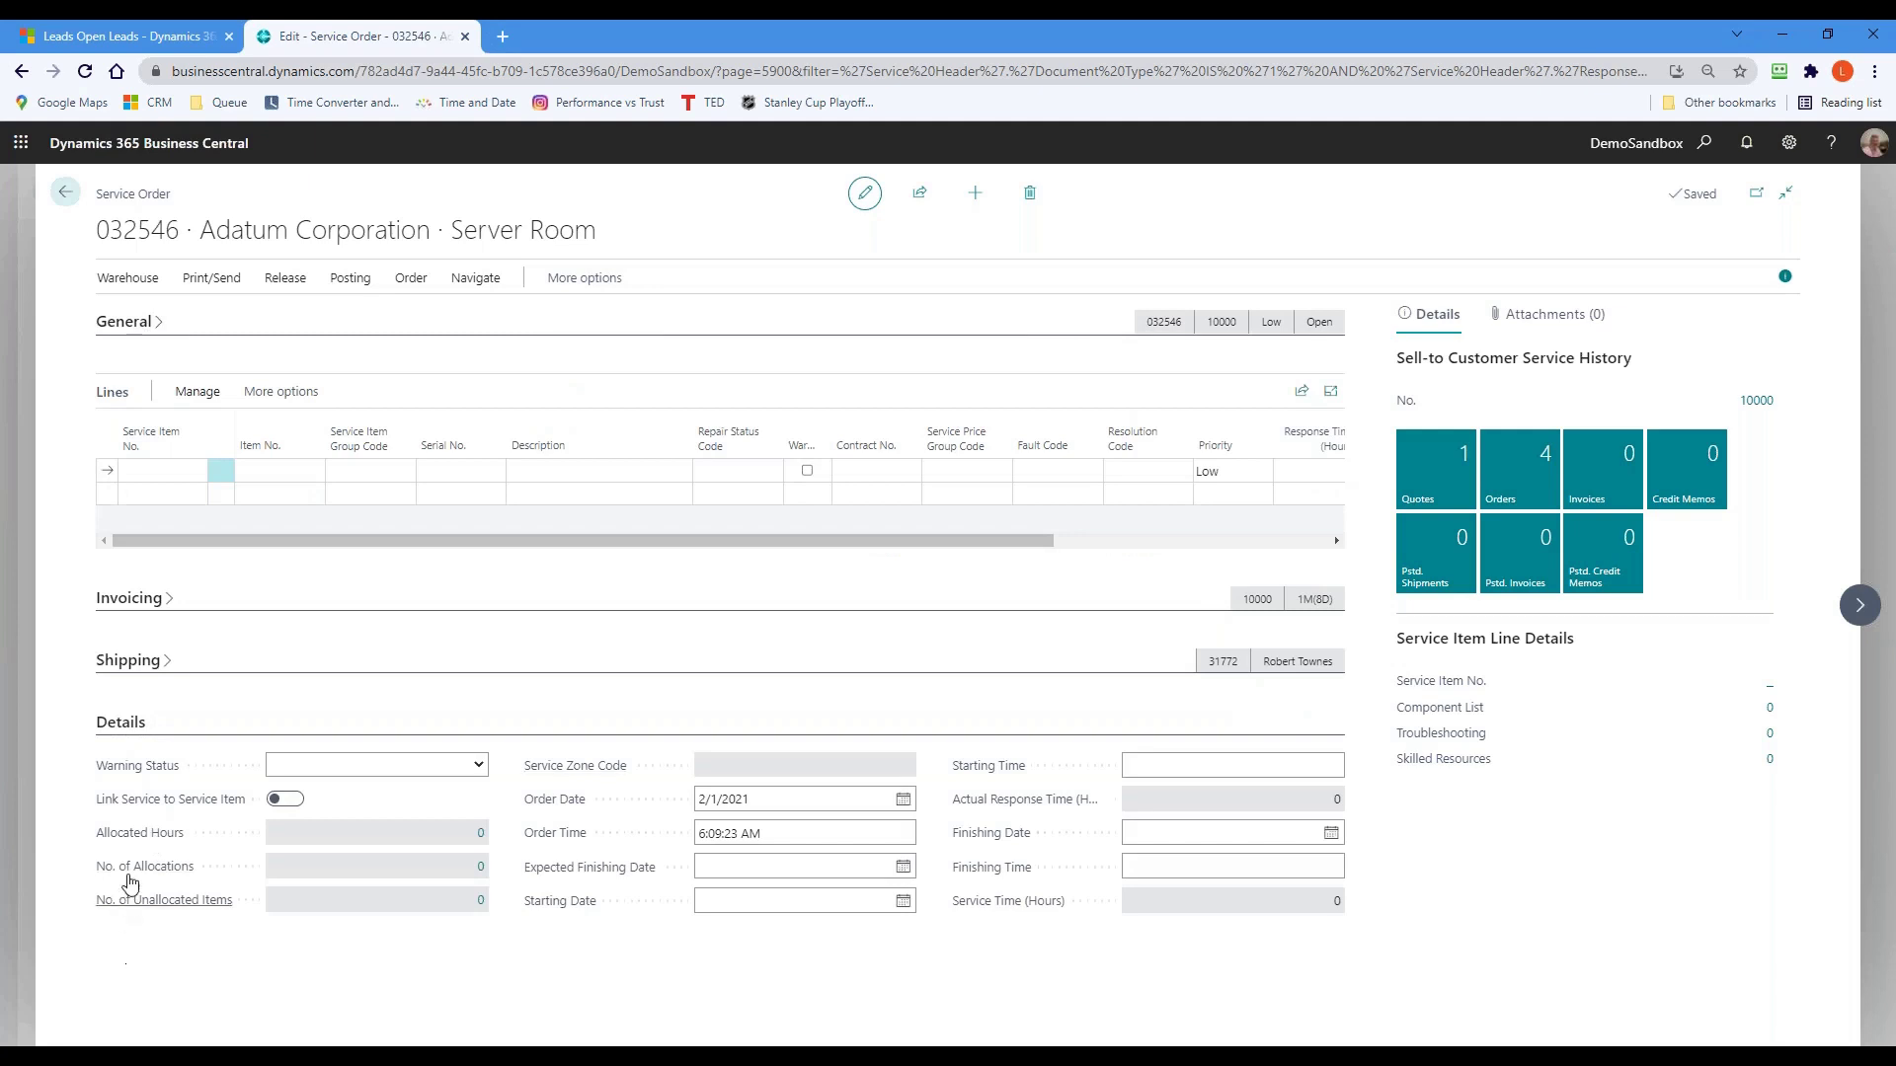
- Review the Details, Shipping and Invoicing sections of the Server Room service order
click(161, 719)
click(169, 659)
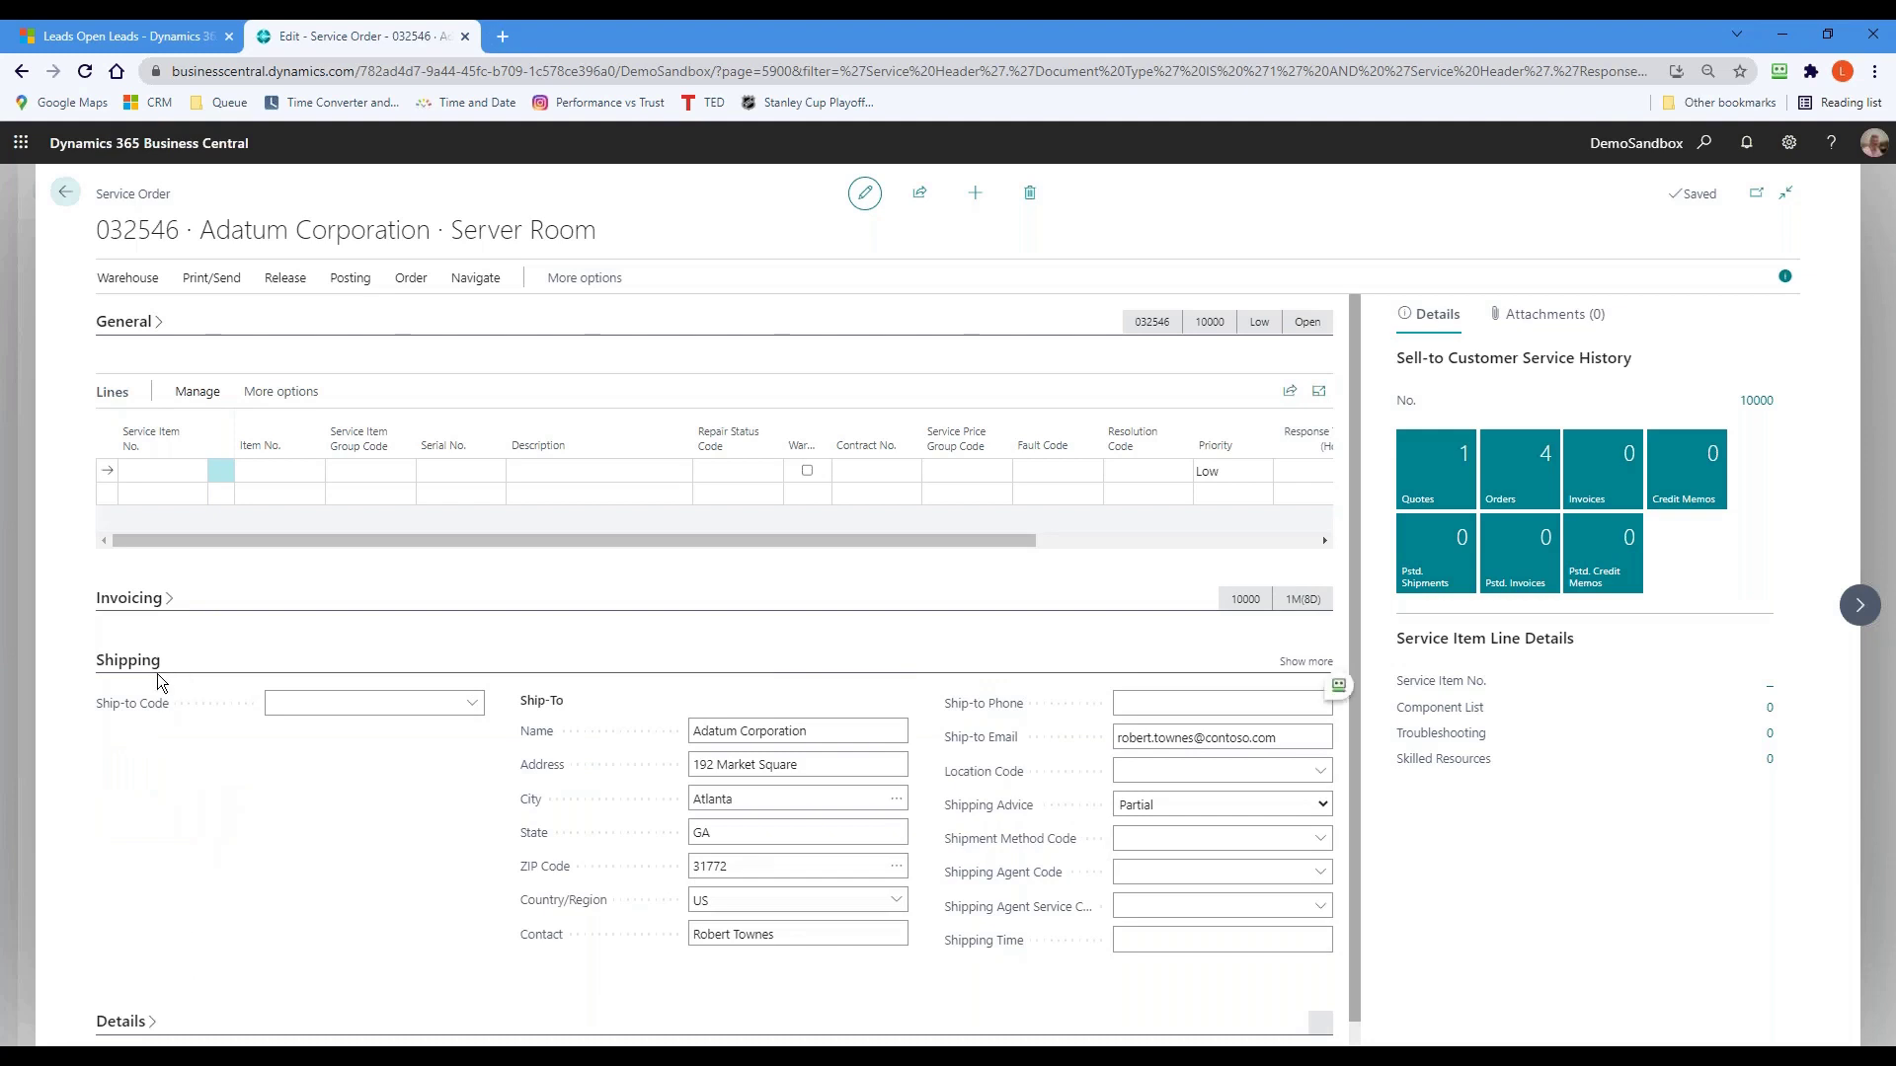
click(161, 668)
click(161, 601)
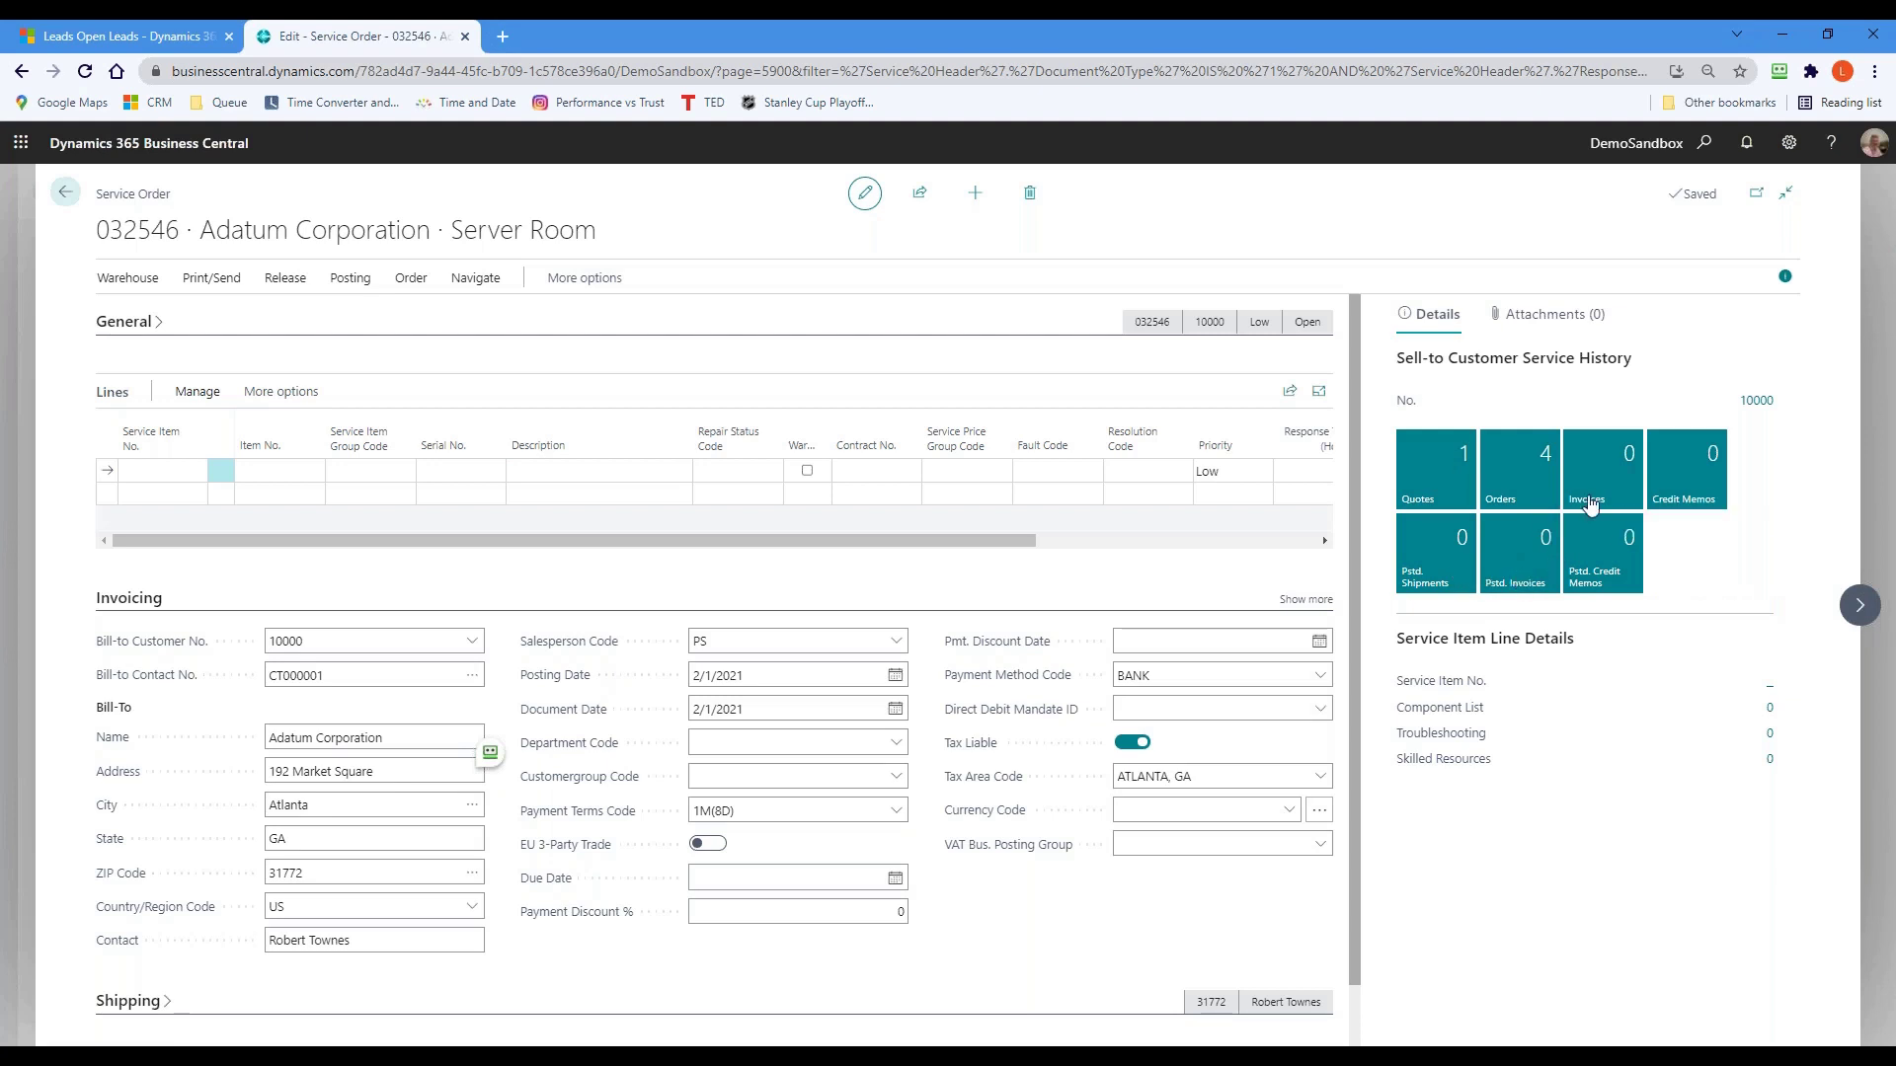
- View all service orders of Adatum Corporation from its service history, and return to the Service Manager home page
click(1503, 483)
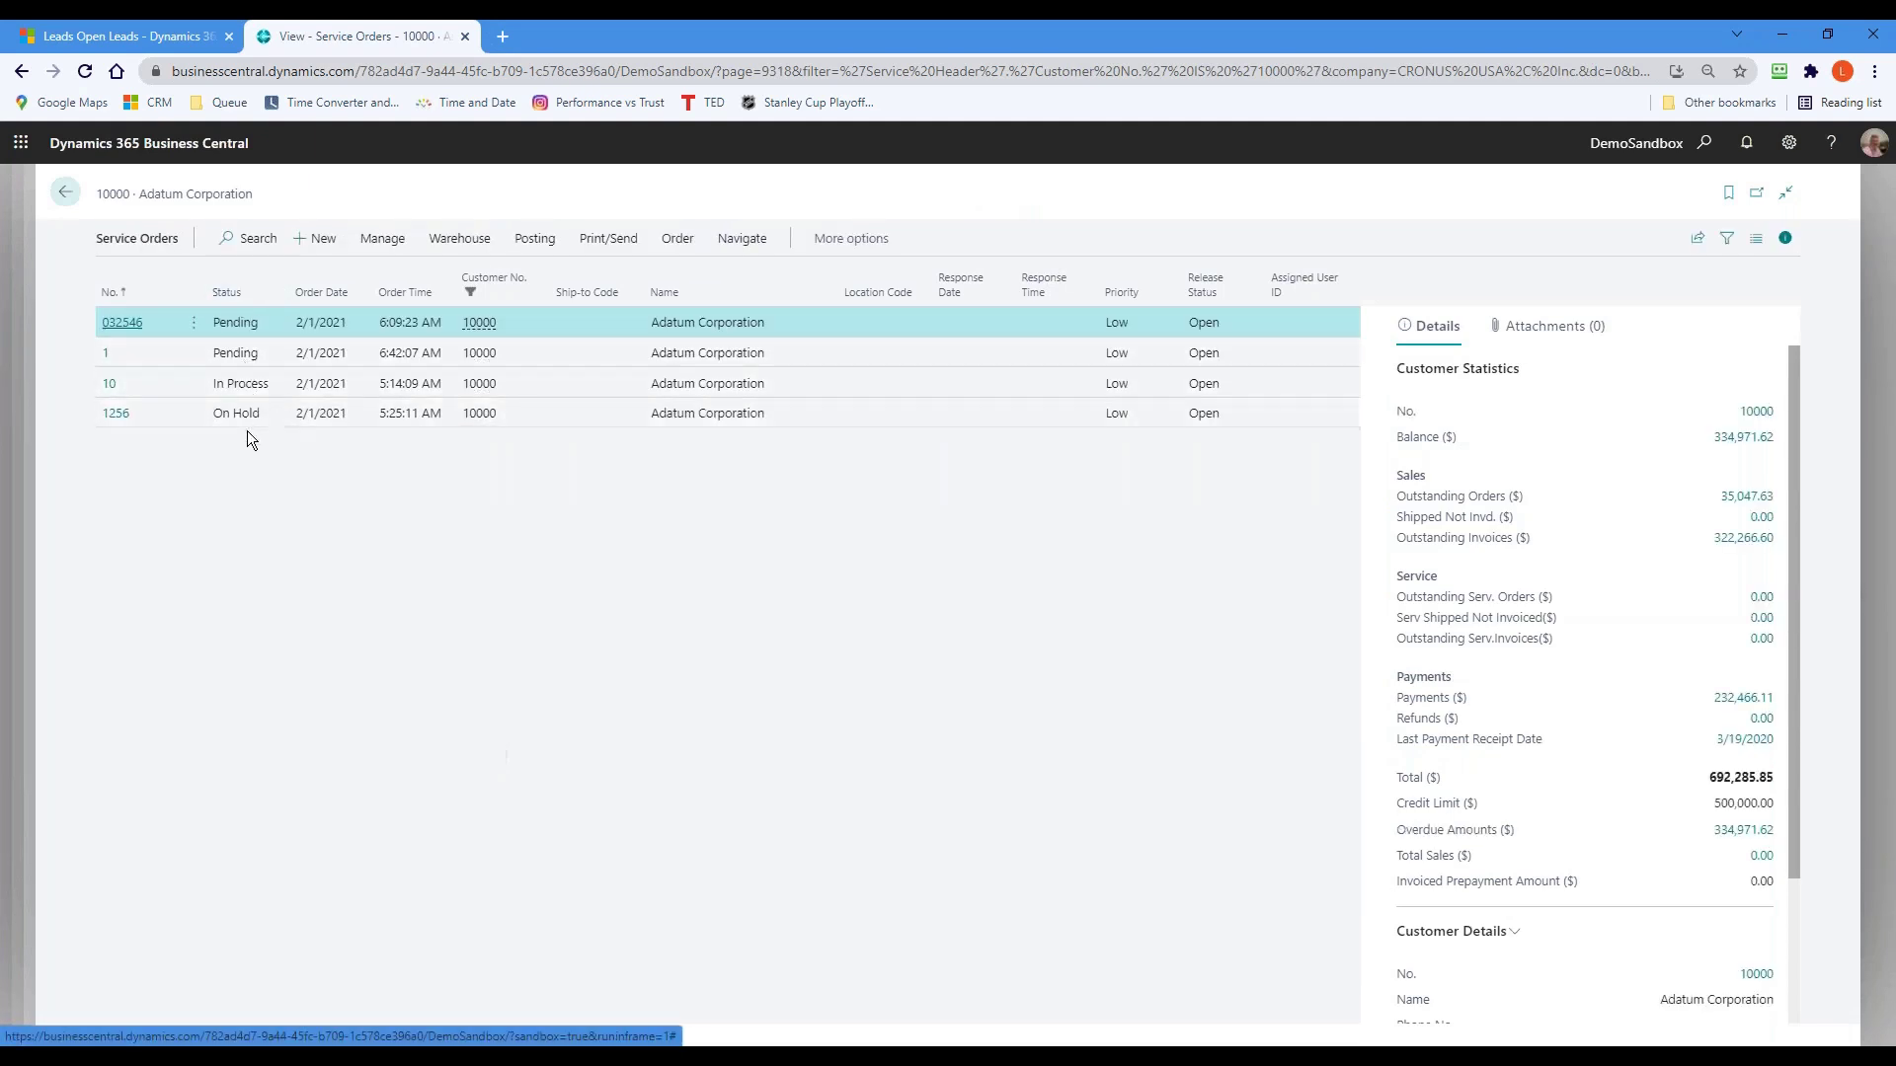
key(Return)
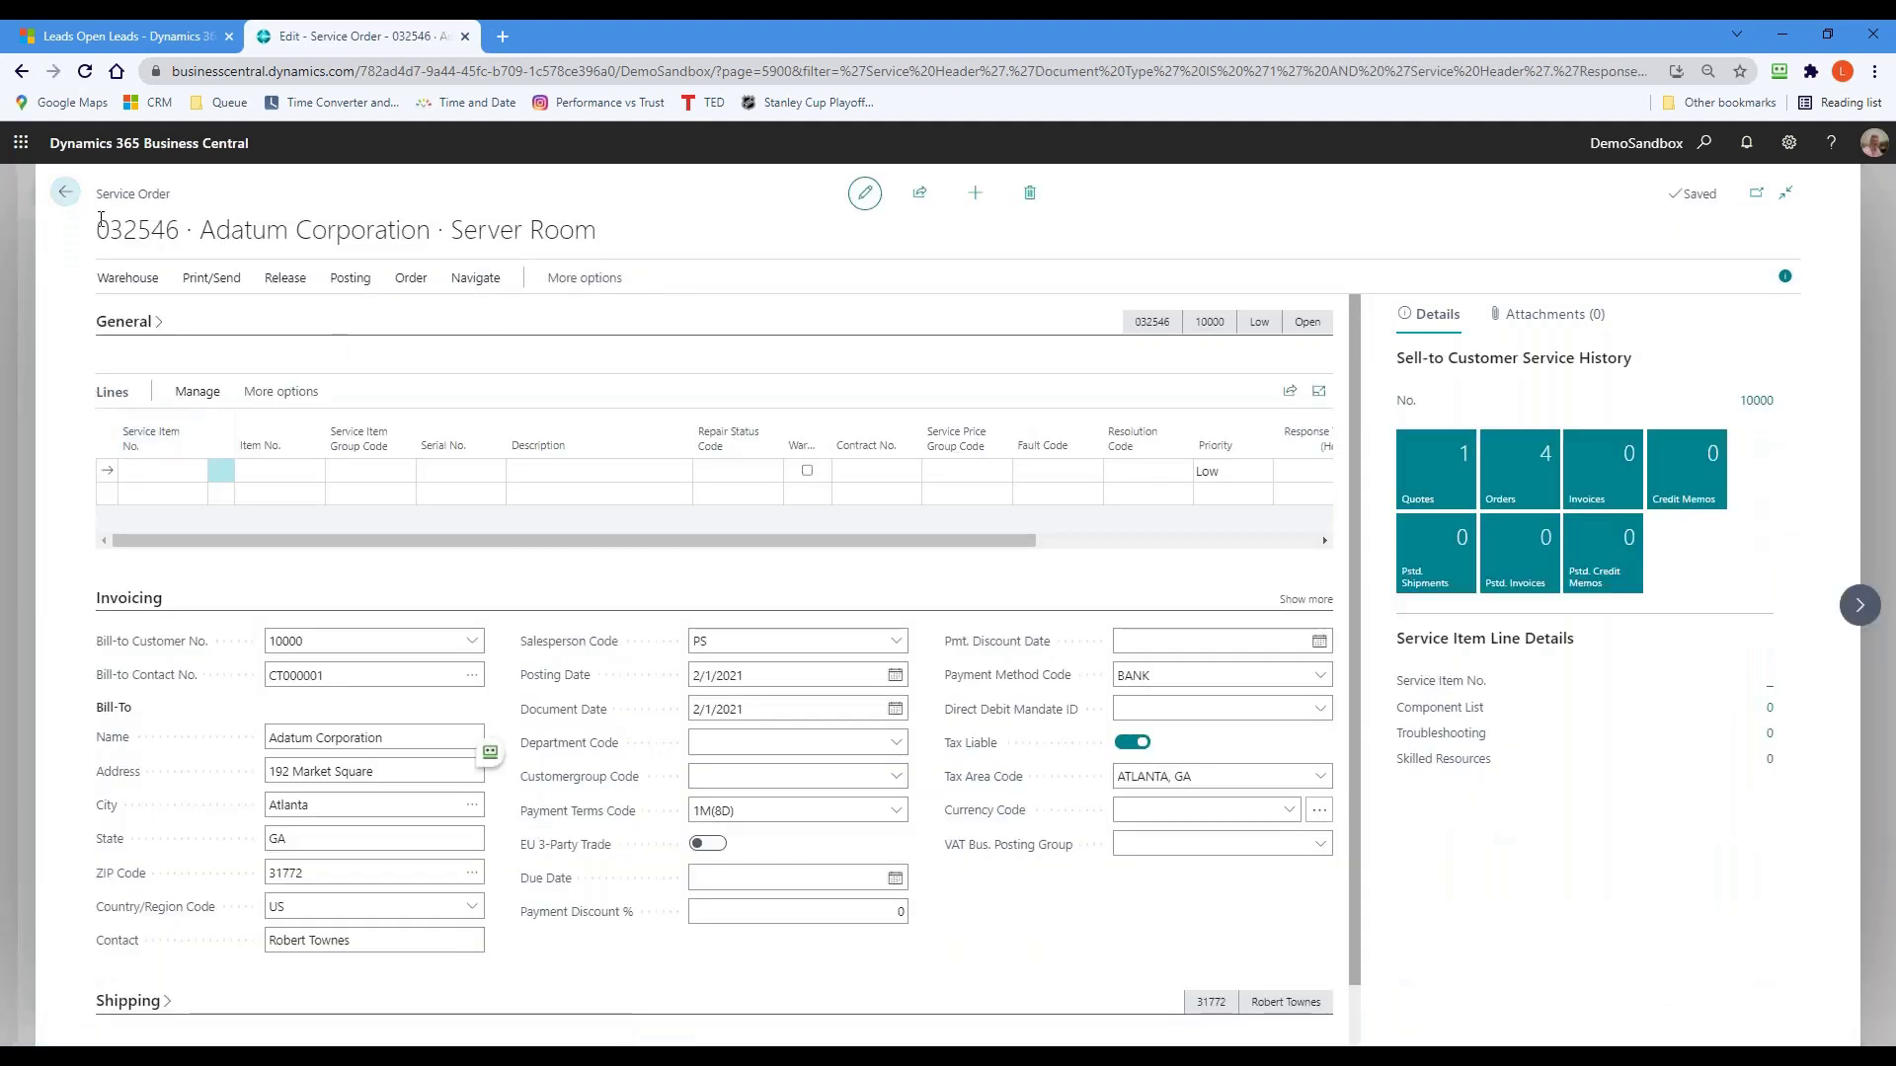
click(65, 191)
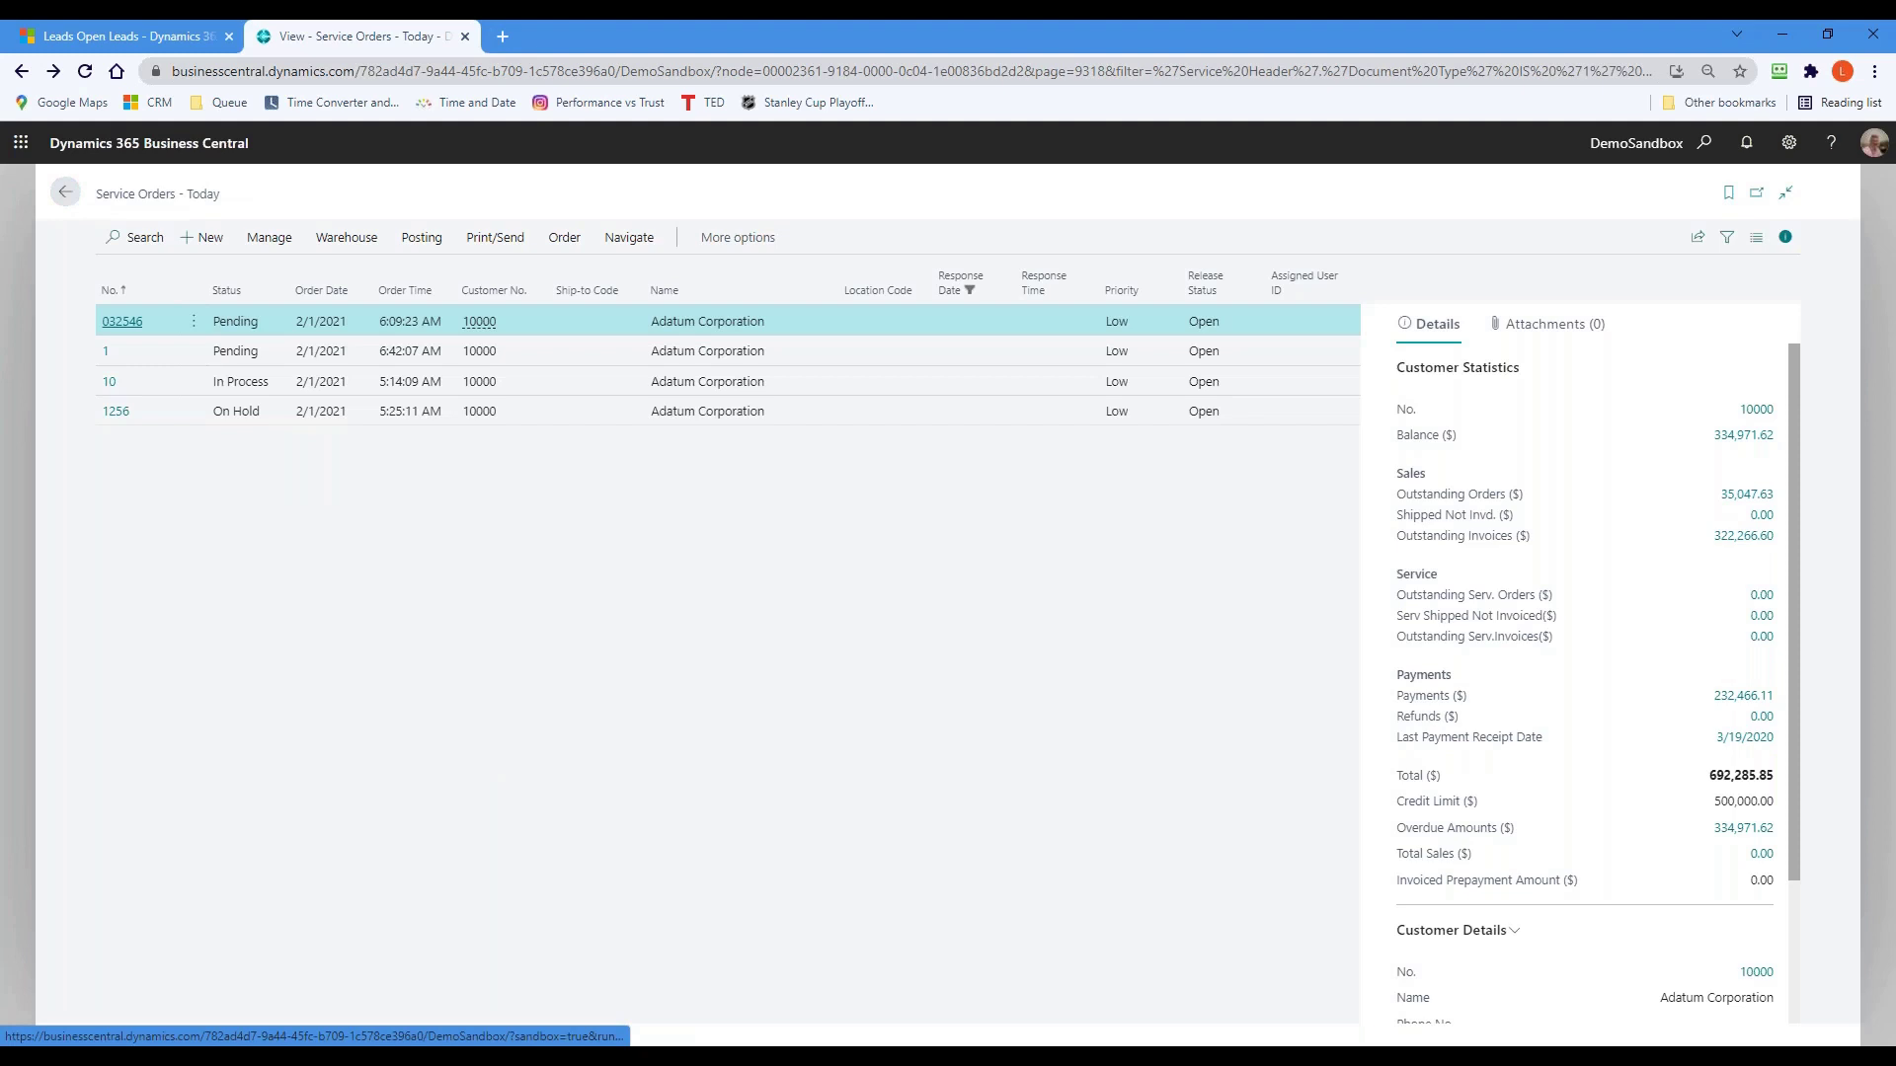
click(66, 191)
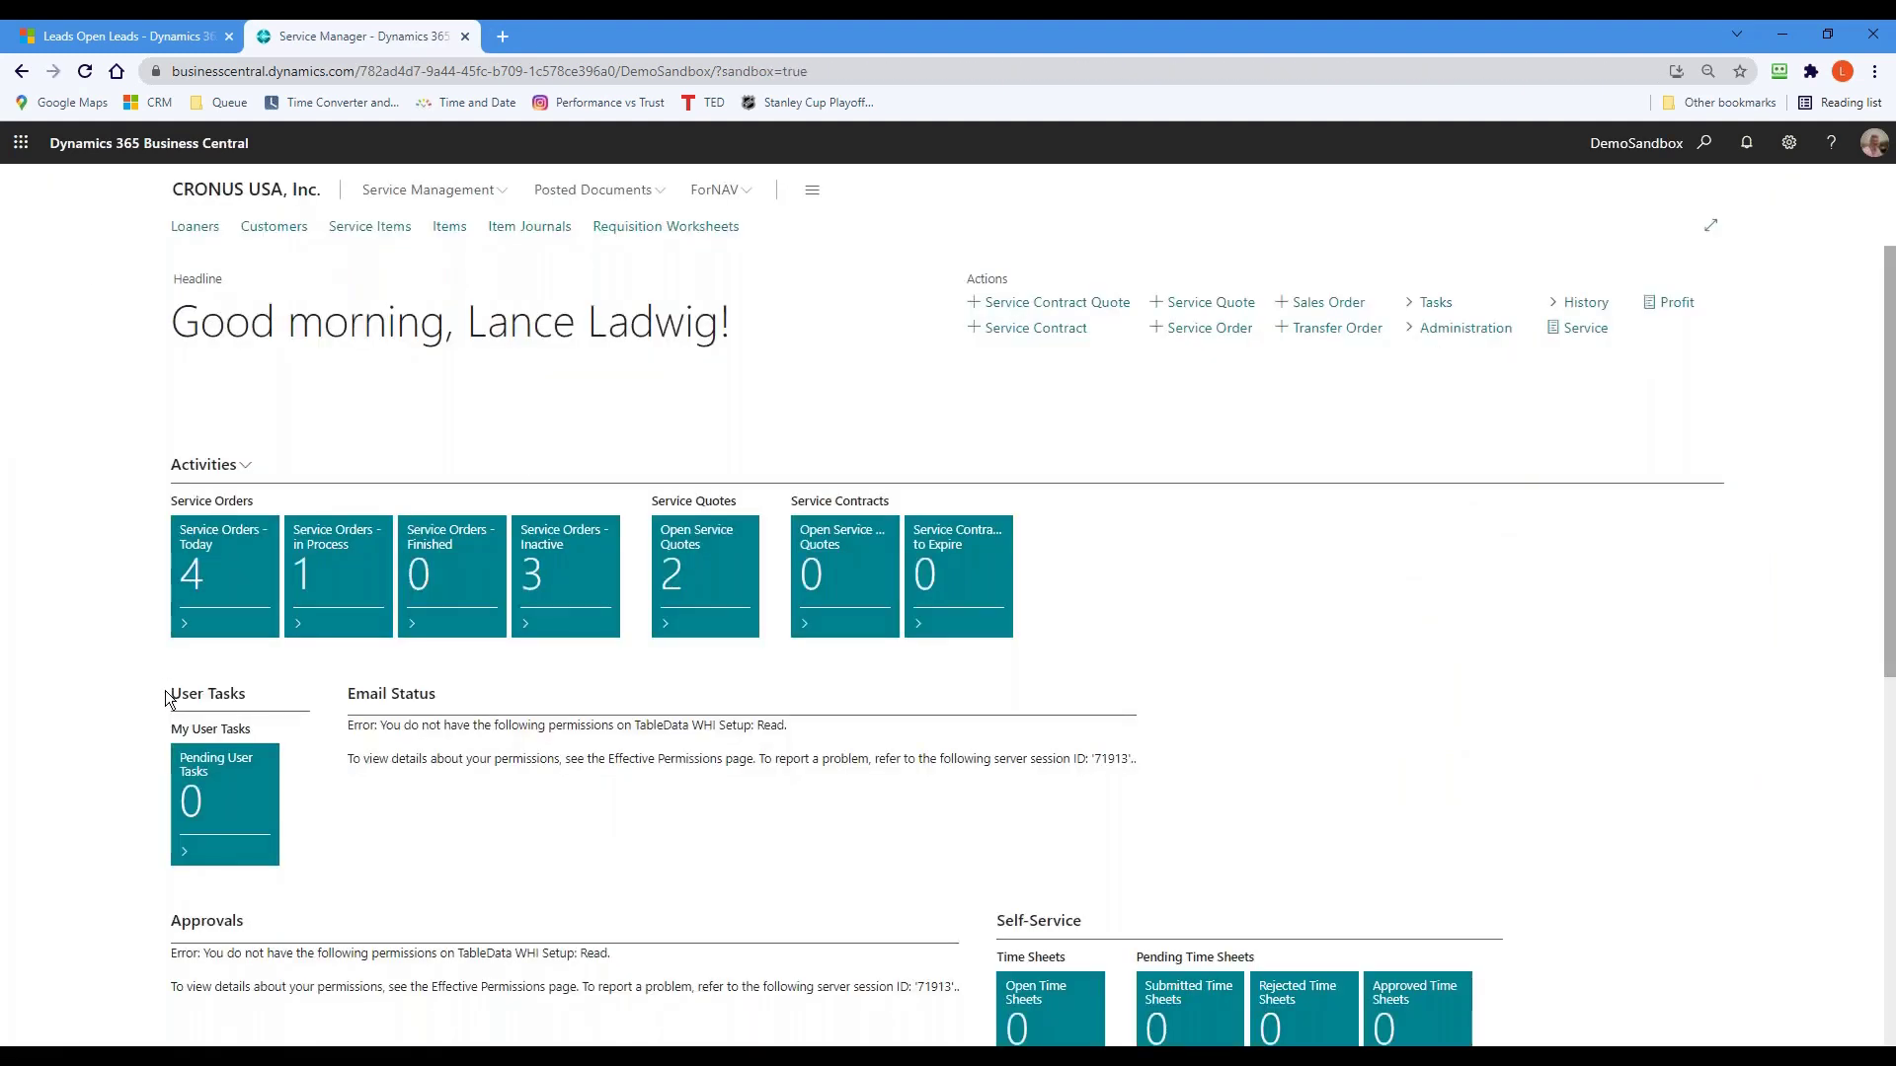
- Look over the Service Manager home page from Activities down to the Insights section
scroll(1889, 506, down, 1)
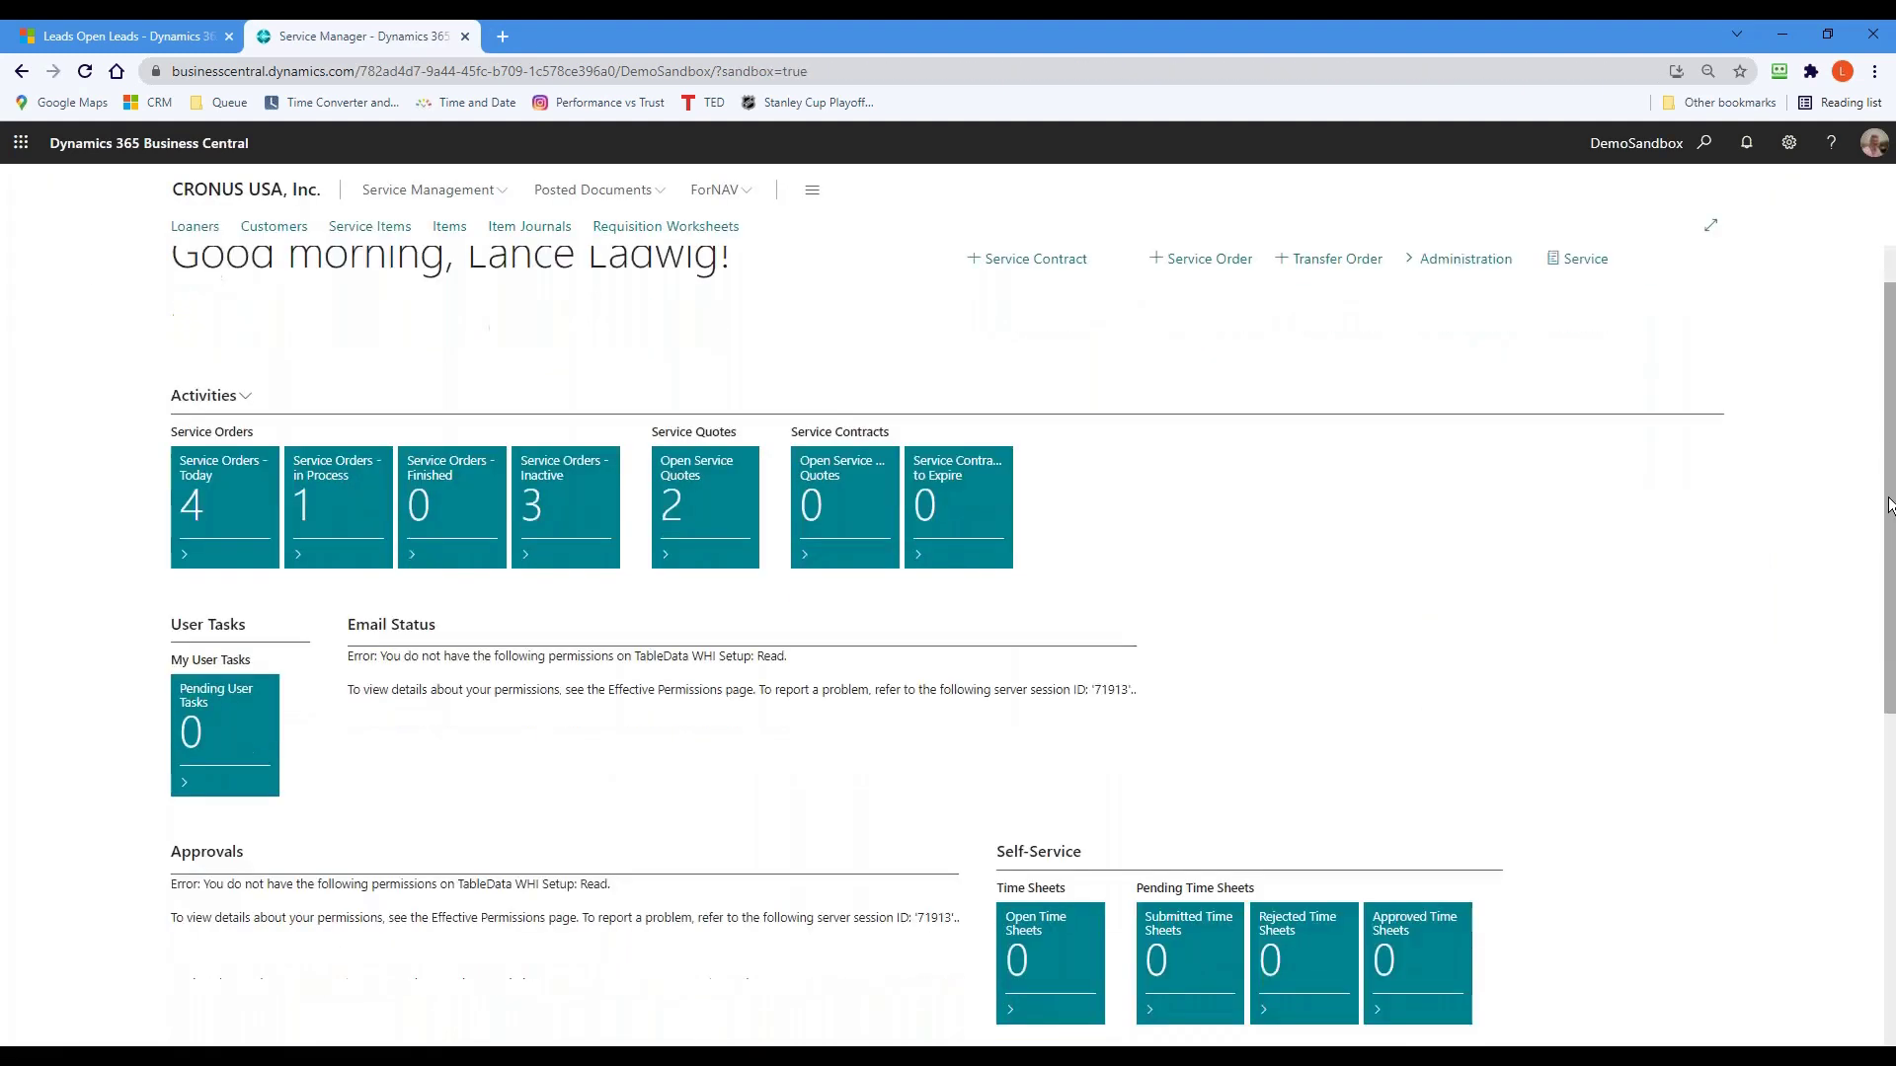
scroll(1889, 506, down, 6)
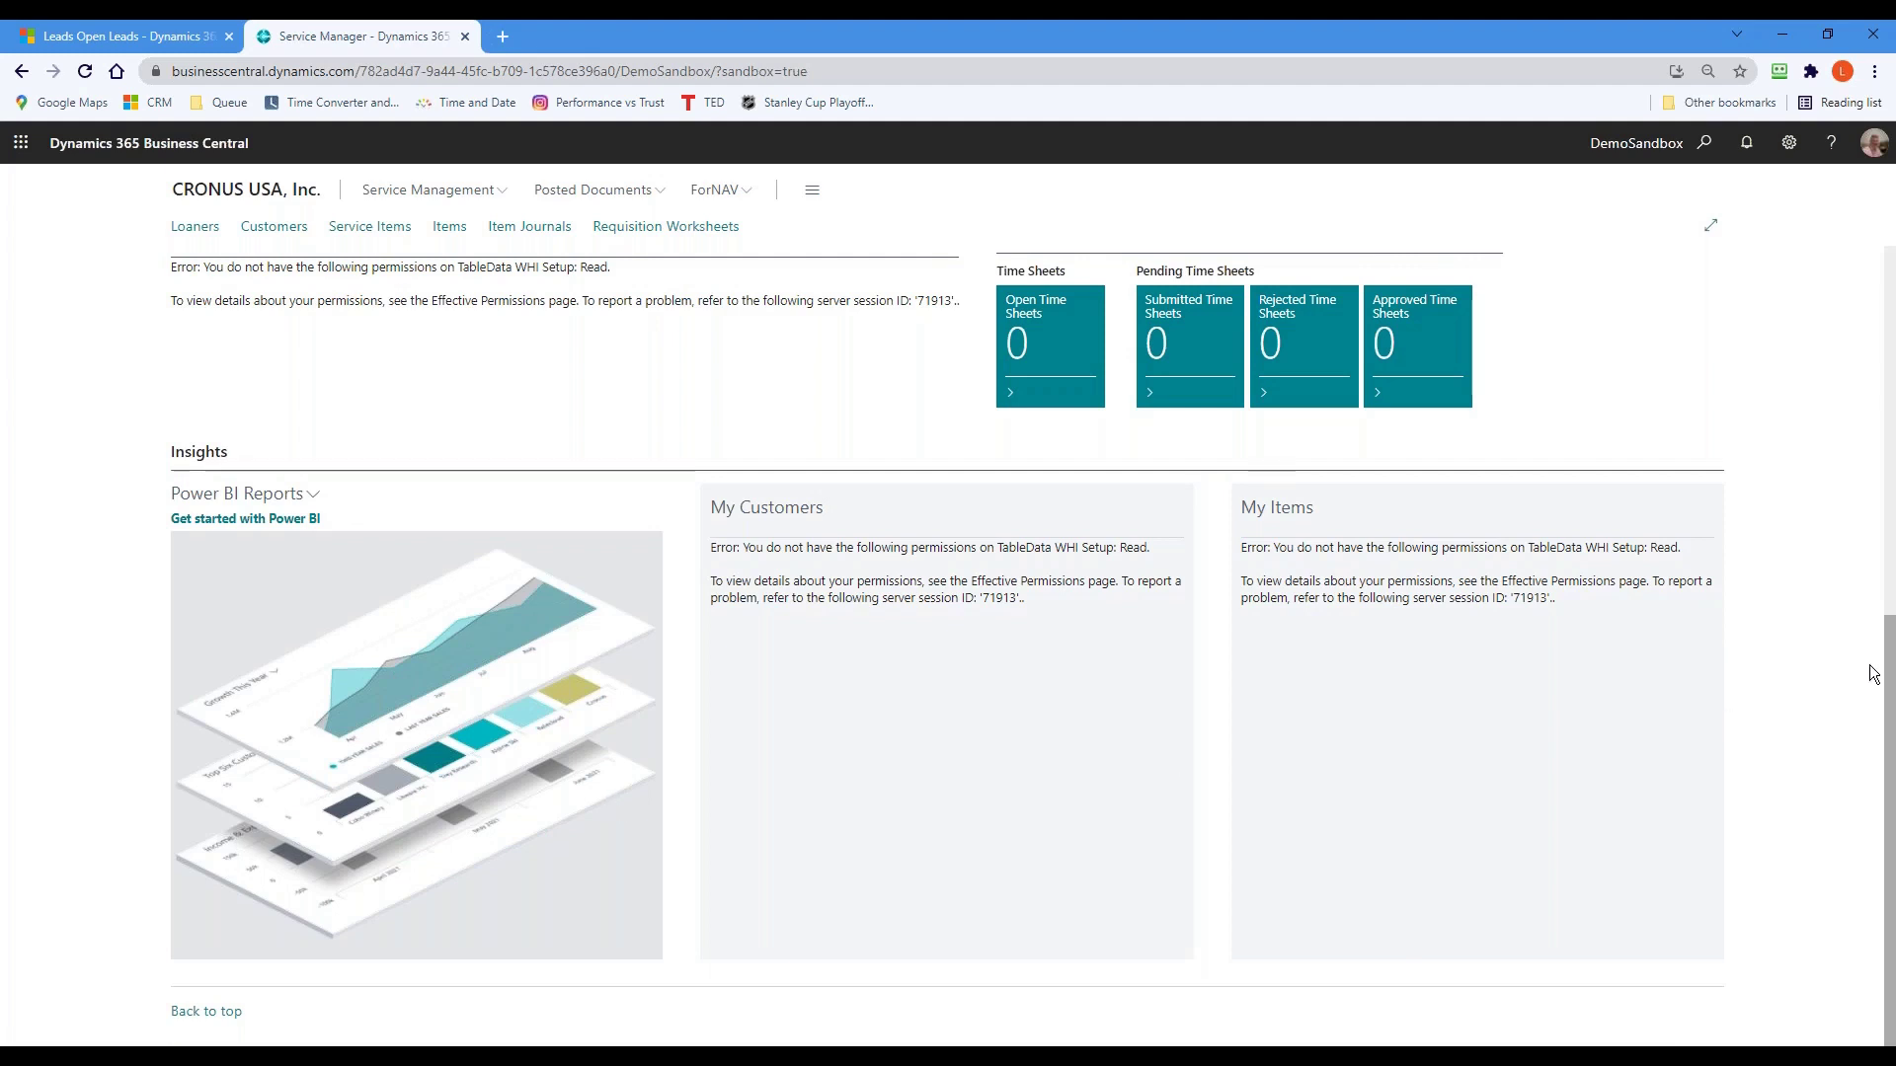
drag(1888, 671, 1856, 265)
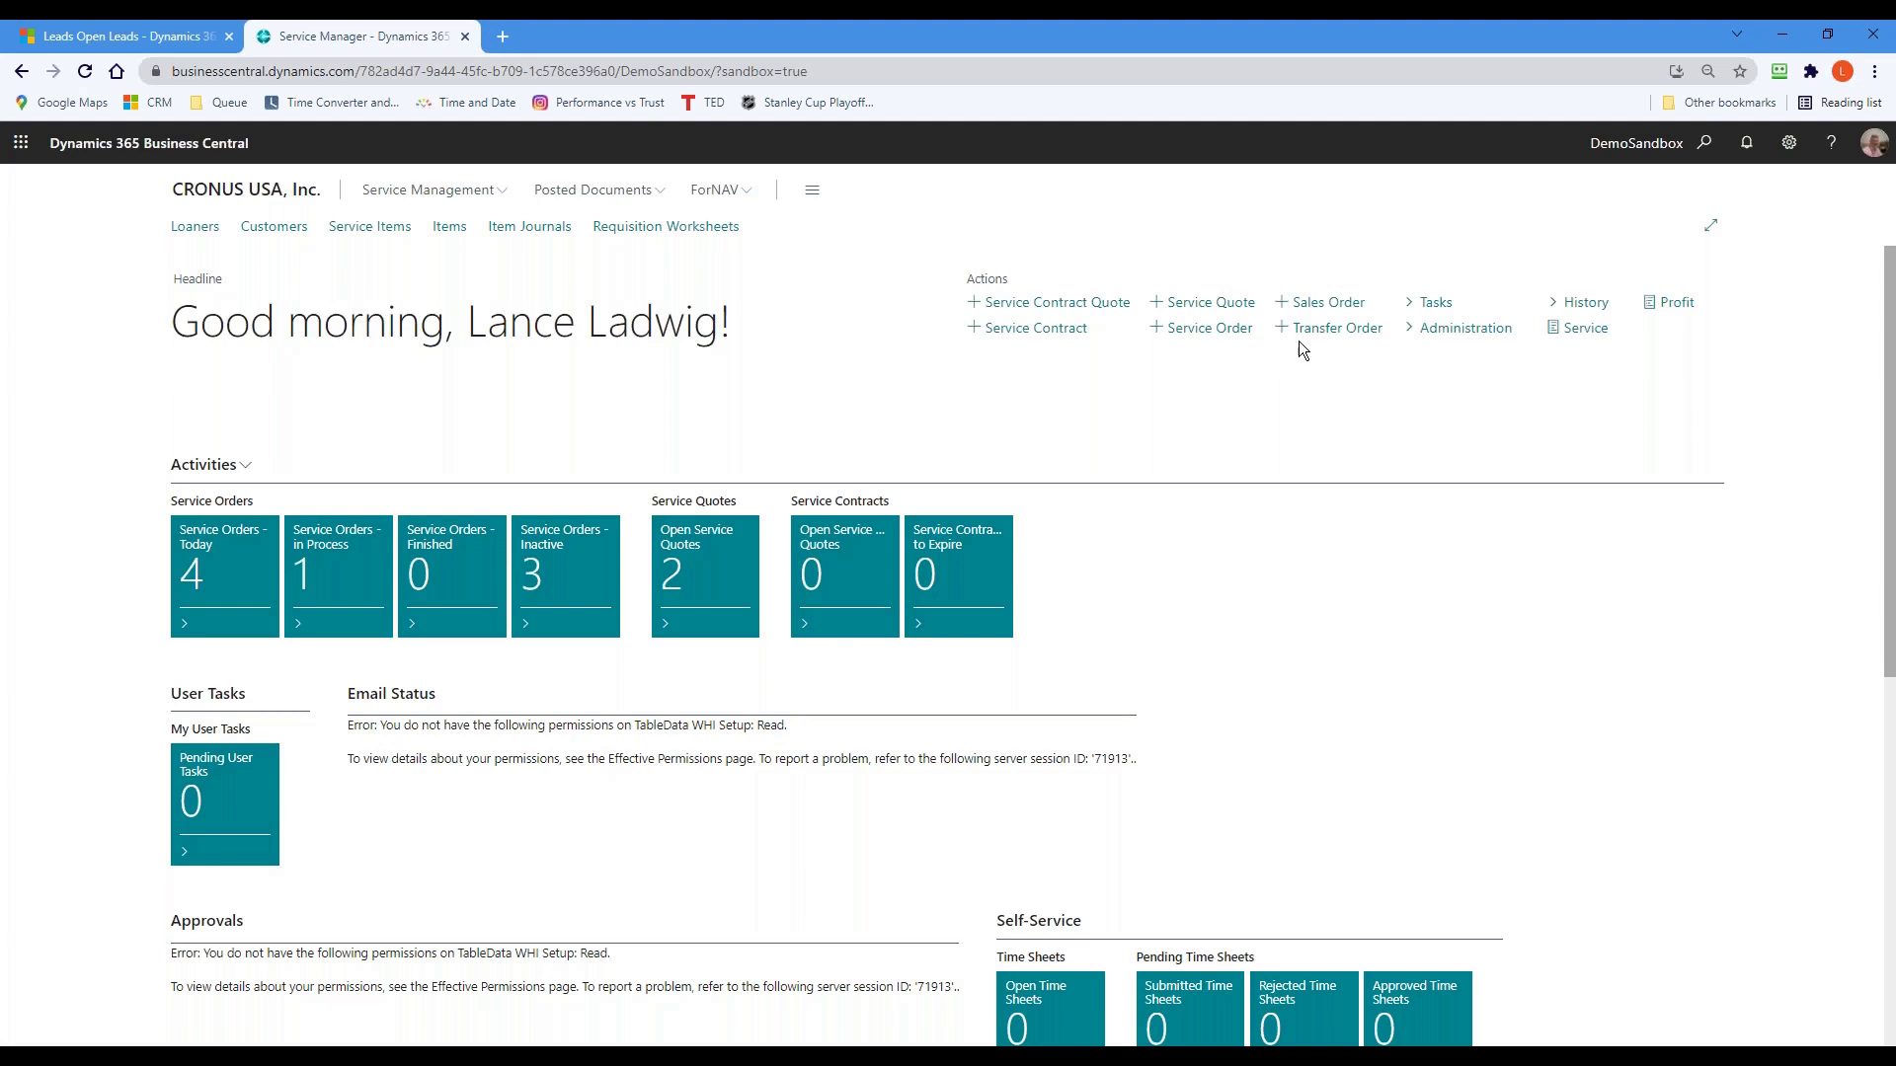
- Change the user role to Sales and Relationship Manager in My Settings
click(1789, 142)
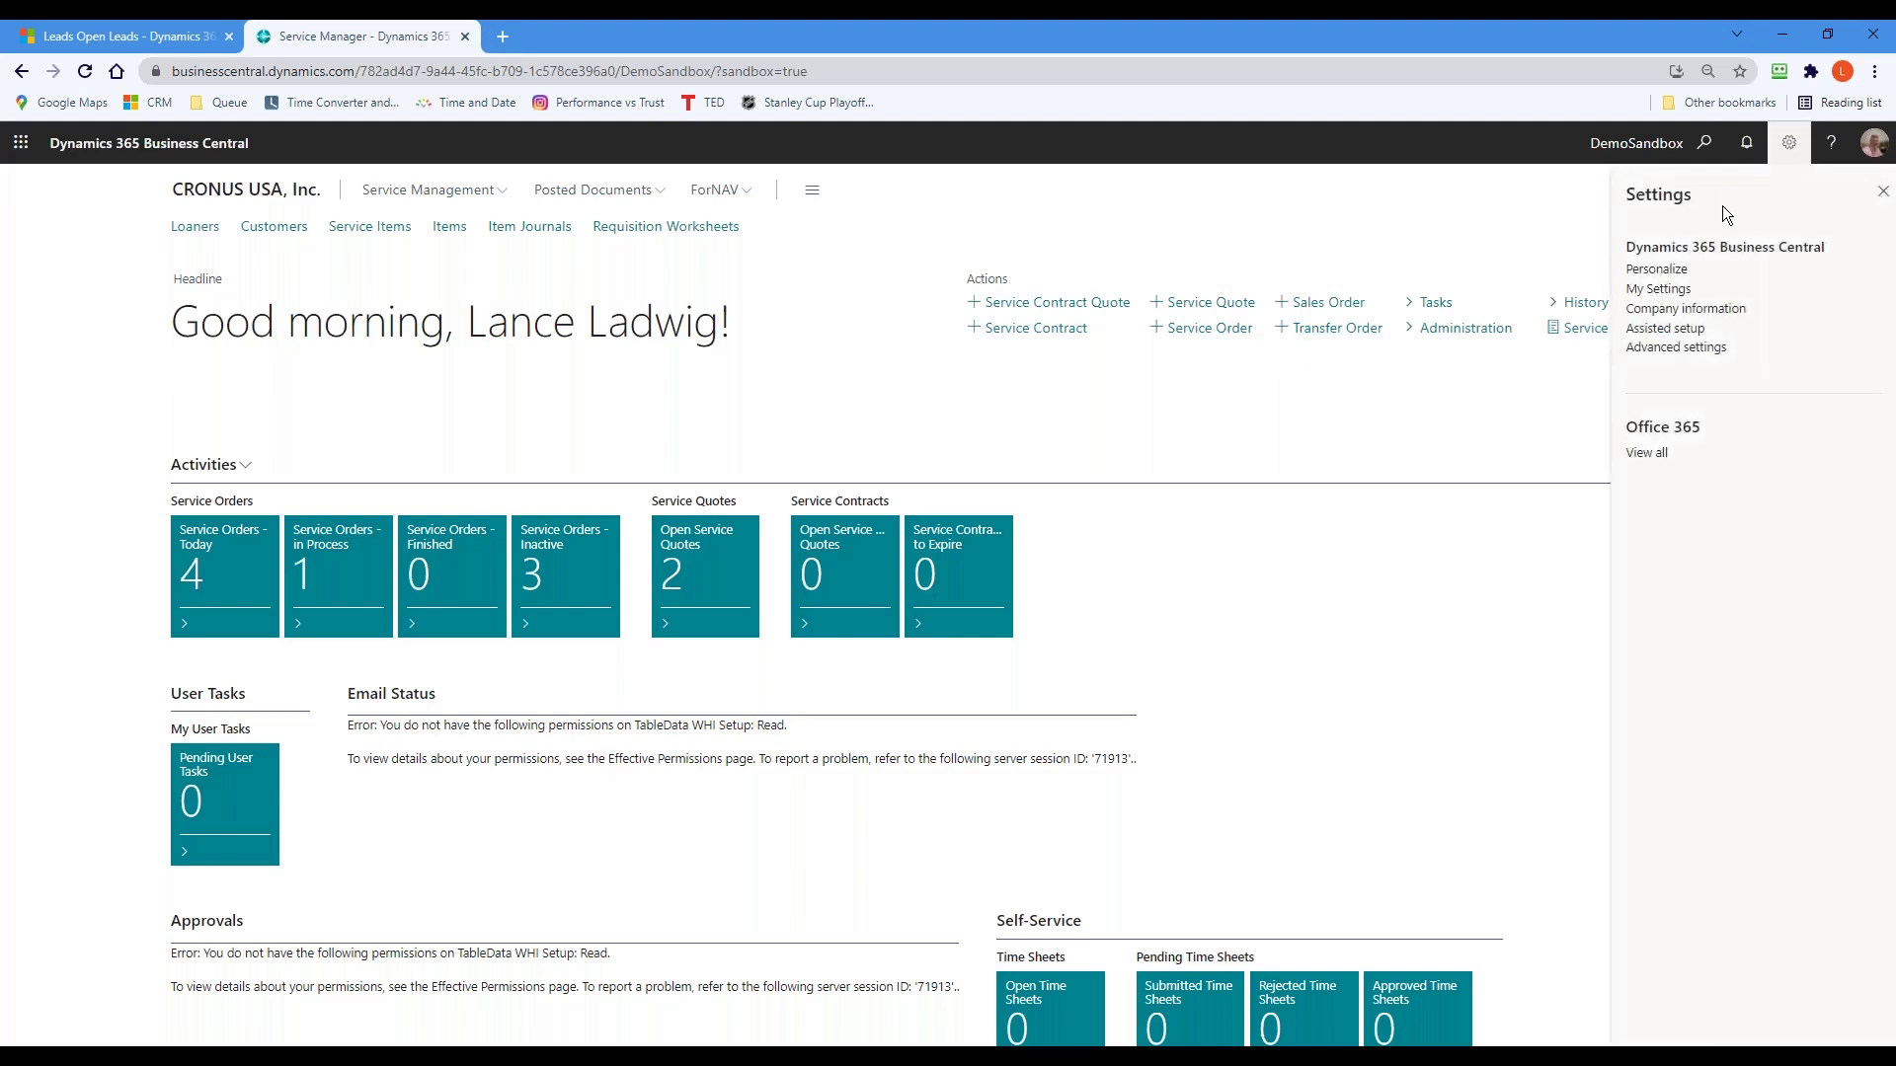
click(1659, 290)
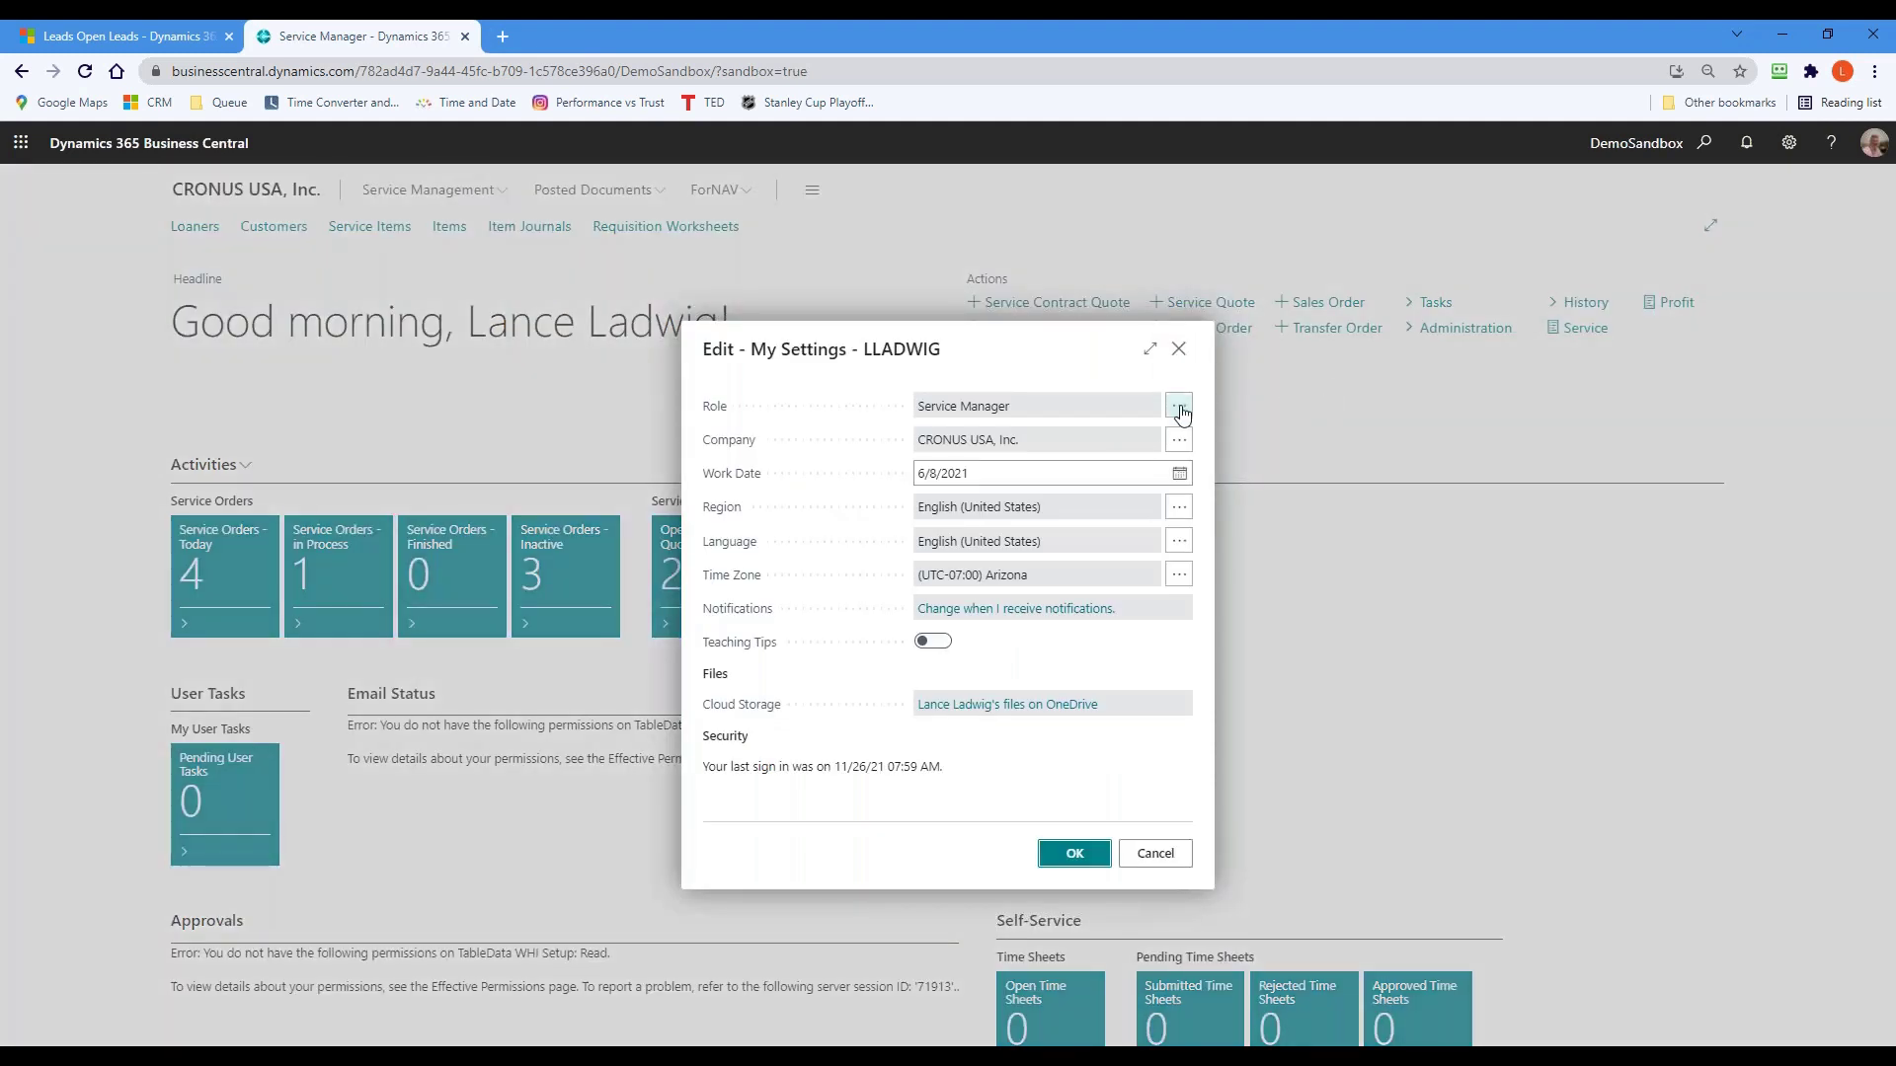
click(1179, 408)
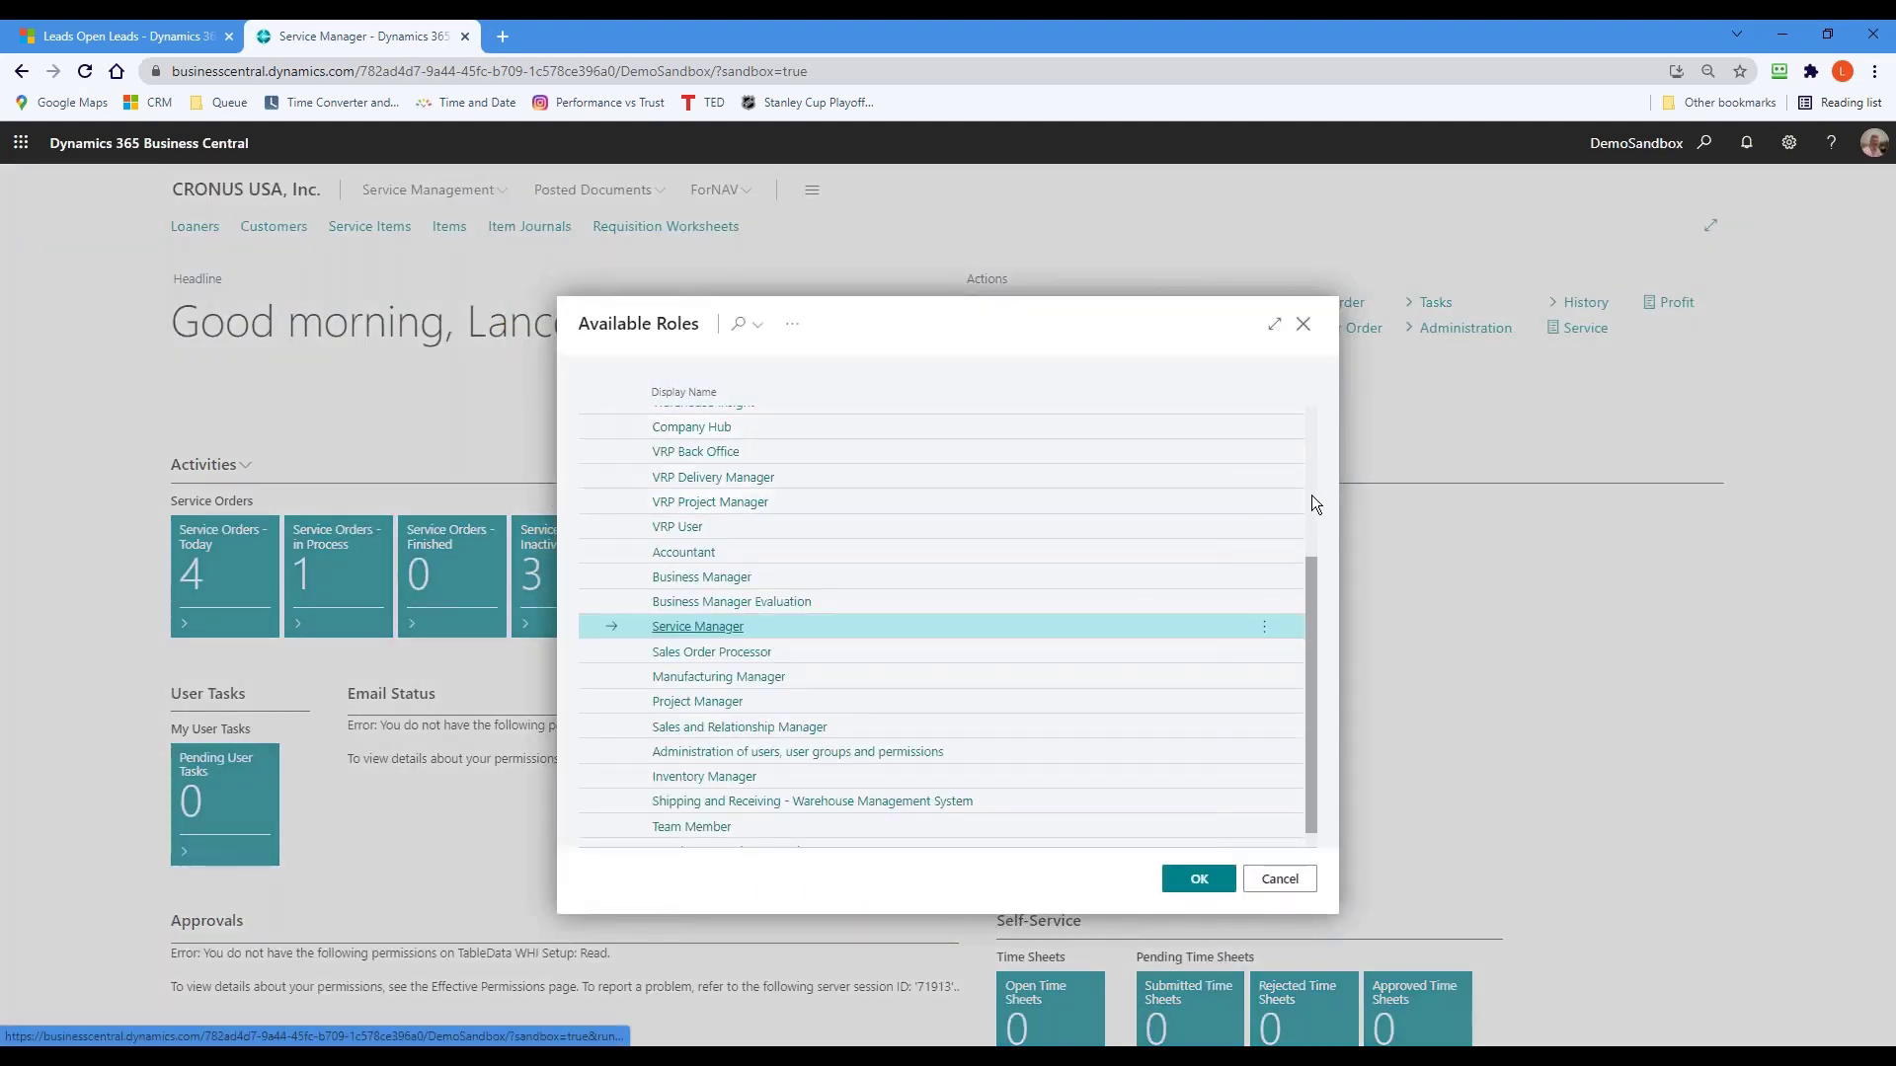
scroll(1306, 611, down, 1)
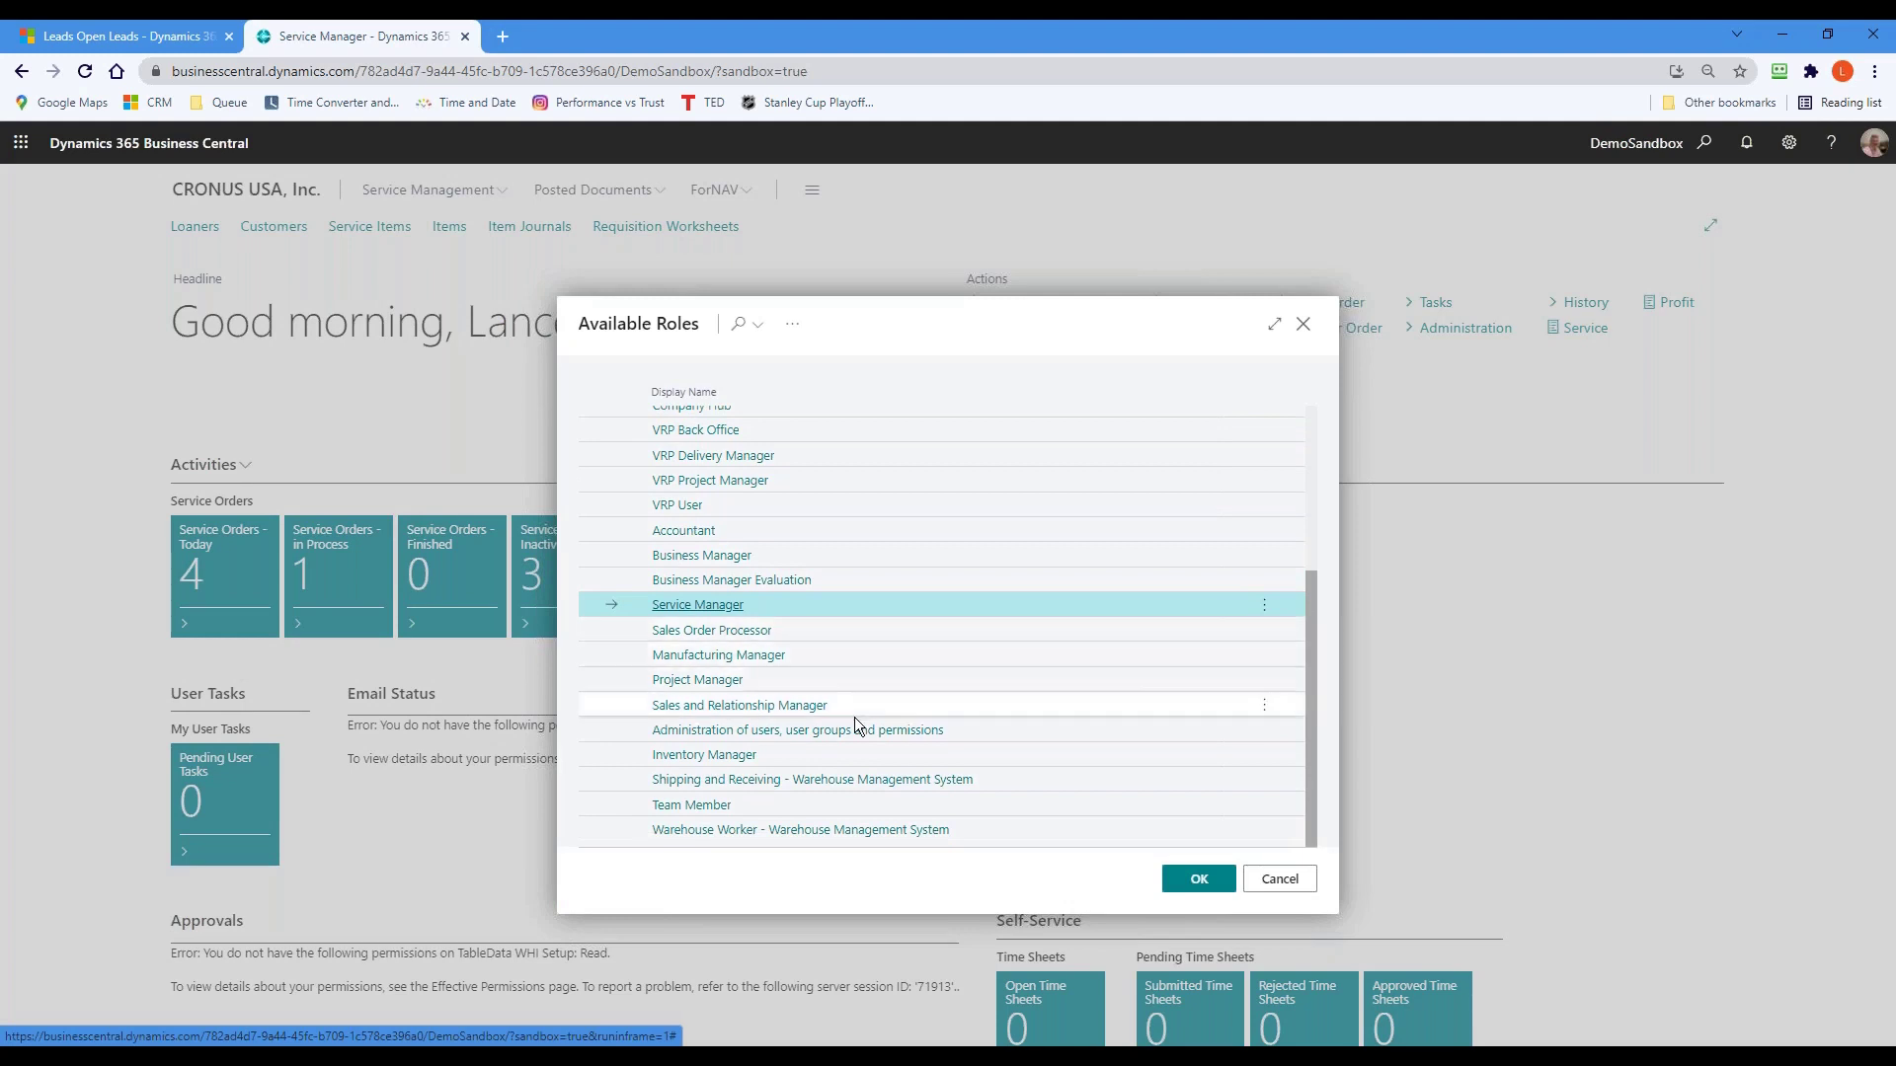
click(759, 705)
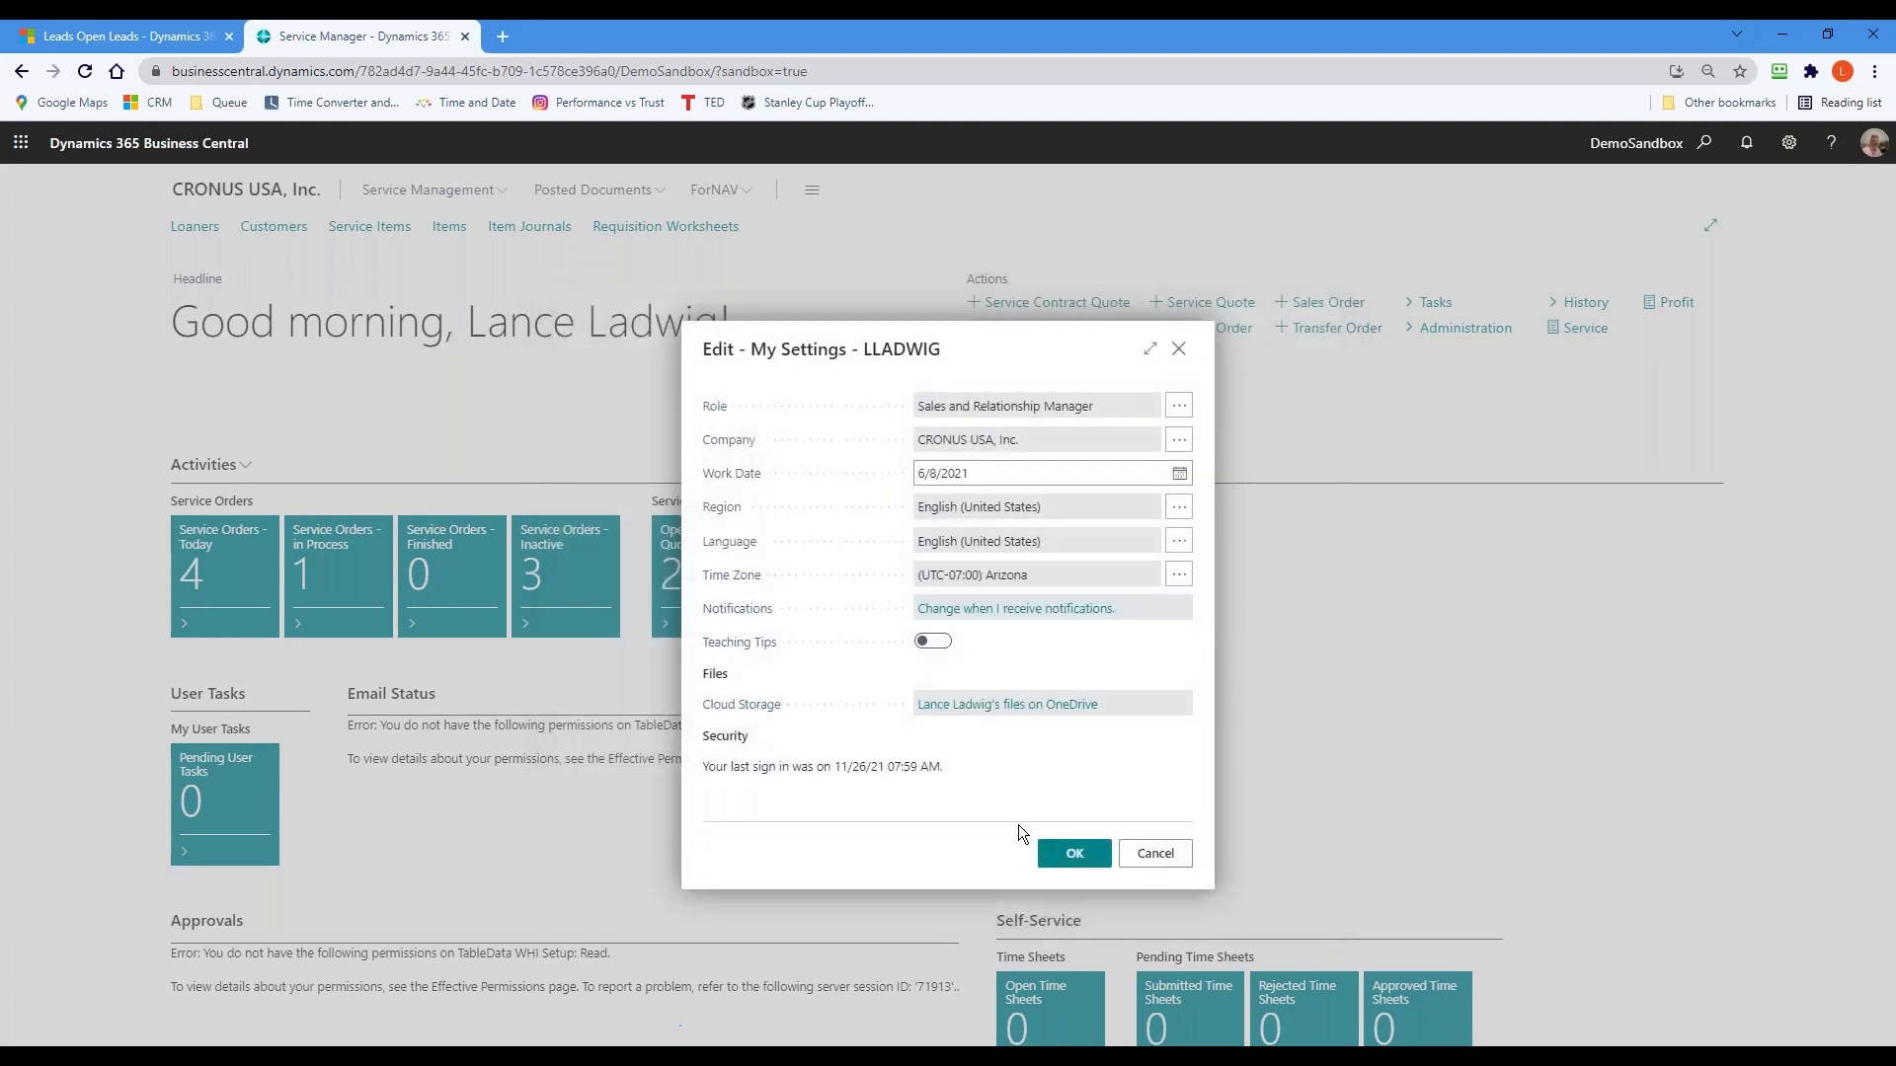
click(1075, 855)
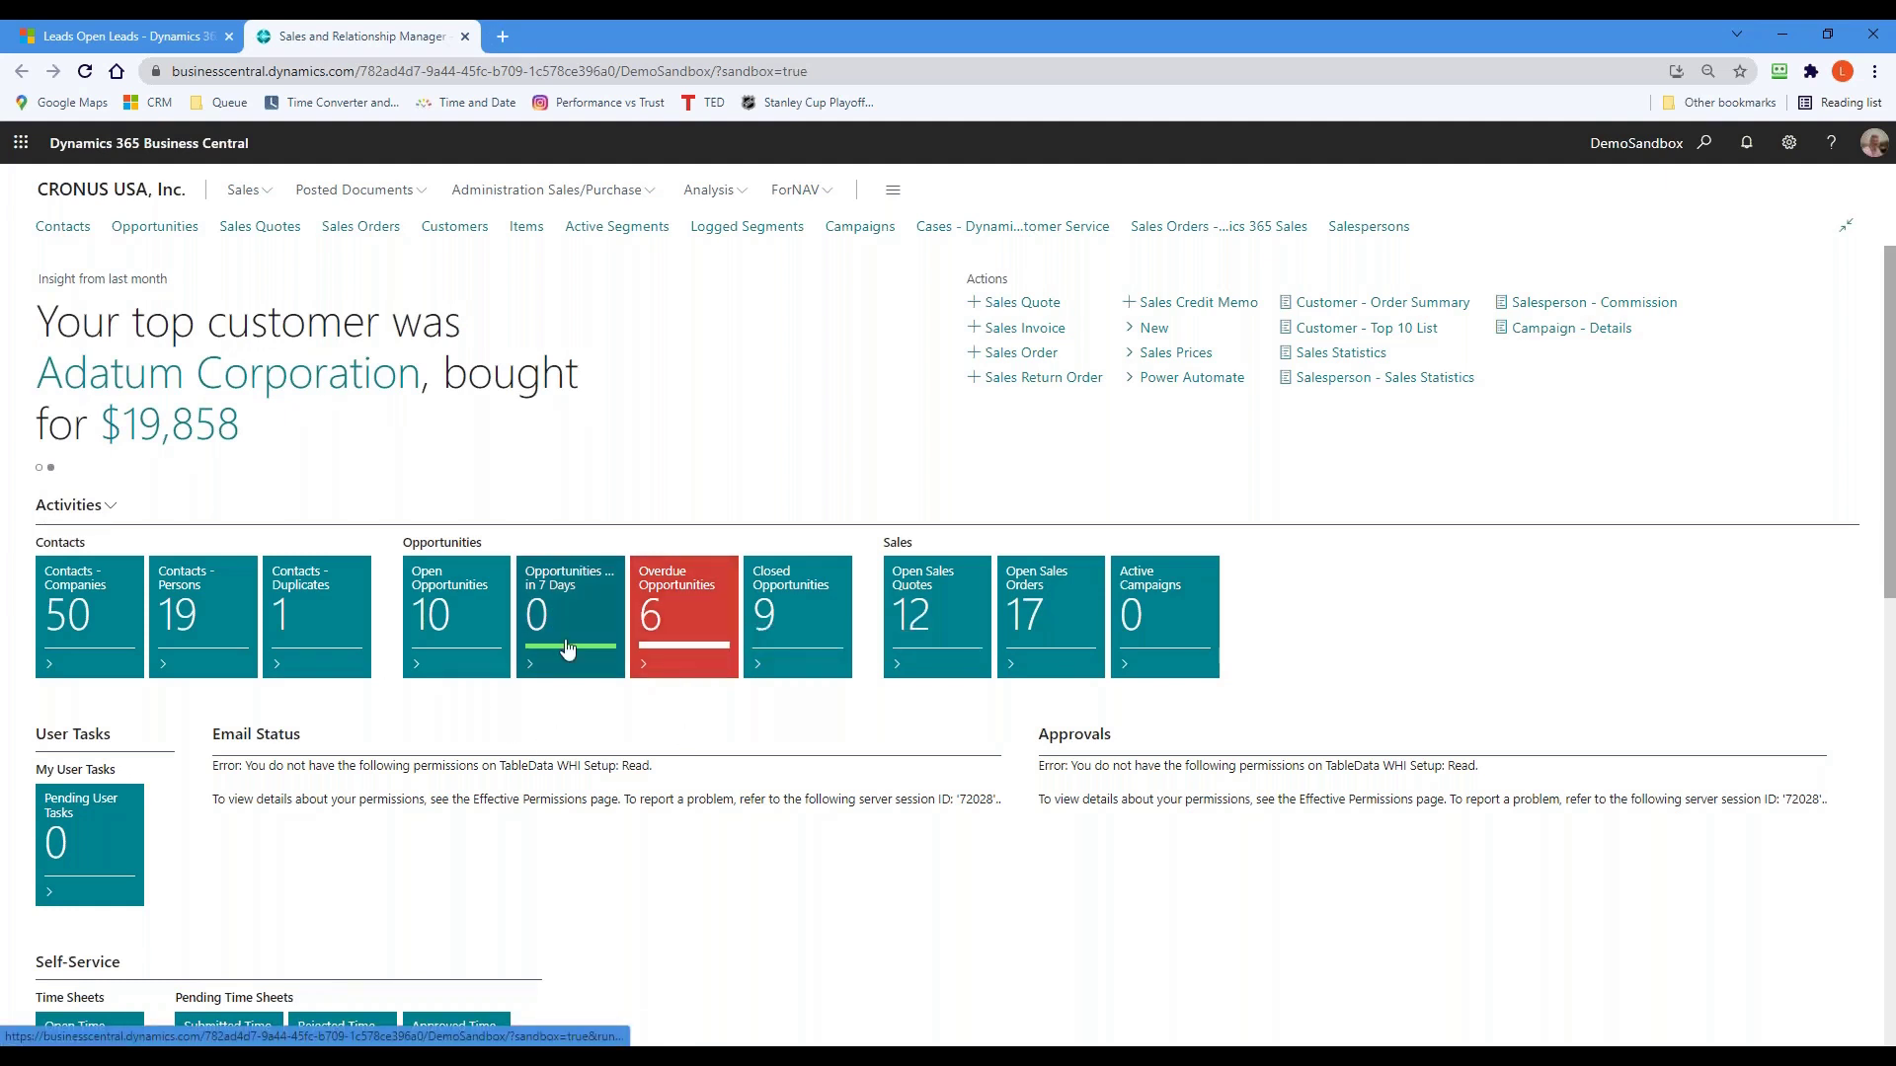
- List the overdue opportunities and open the opportunity card of OP100026
click(668, 607)
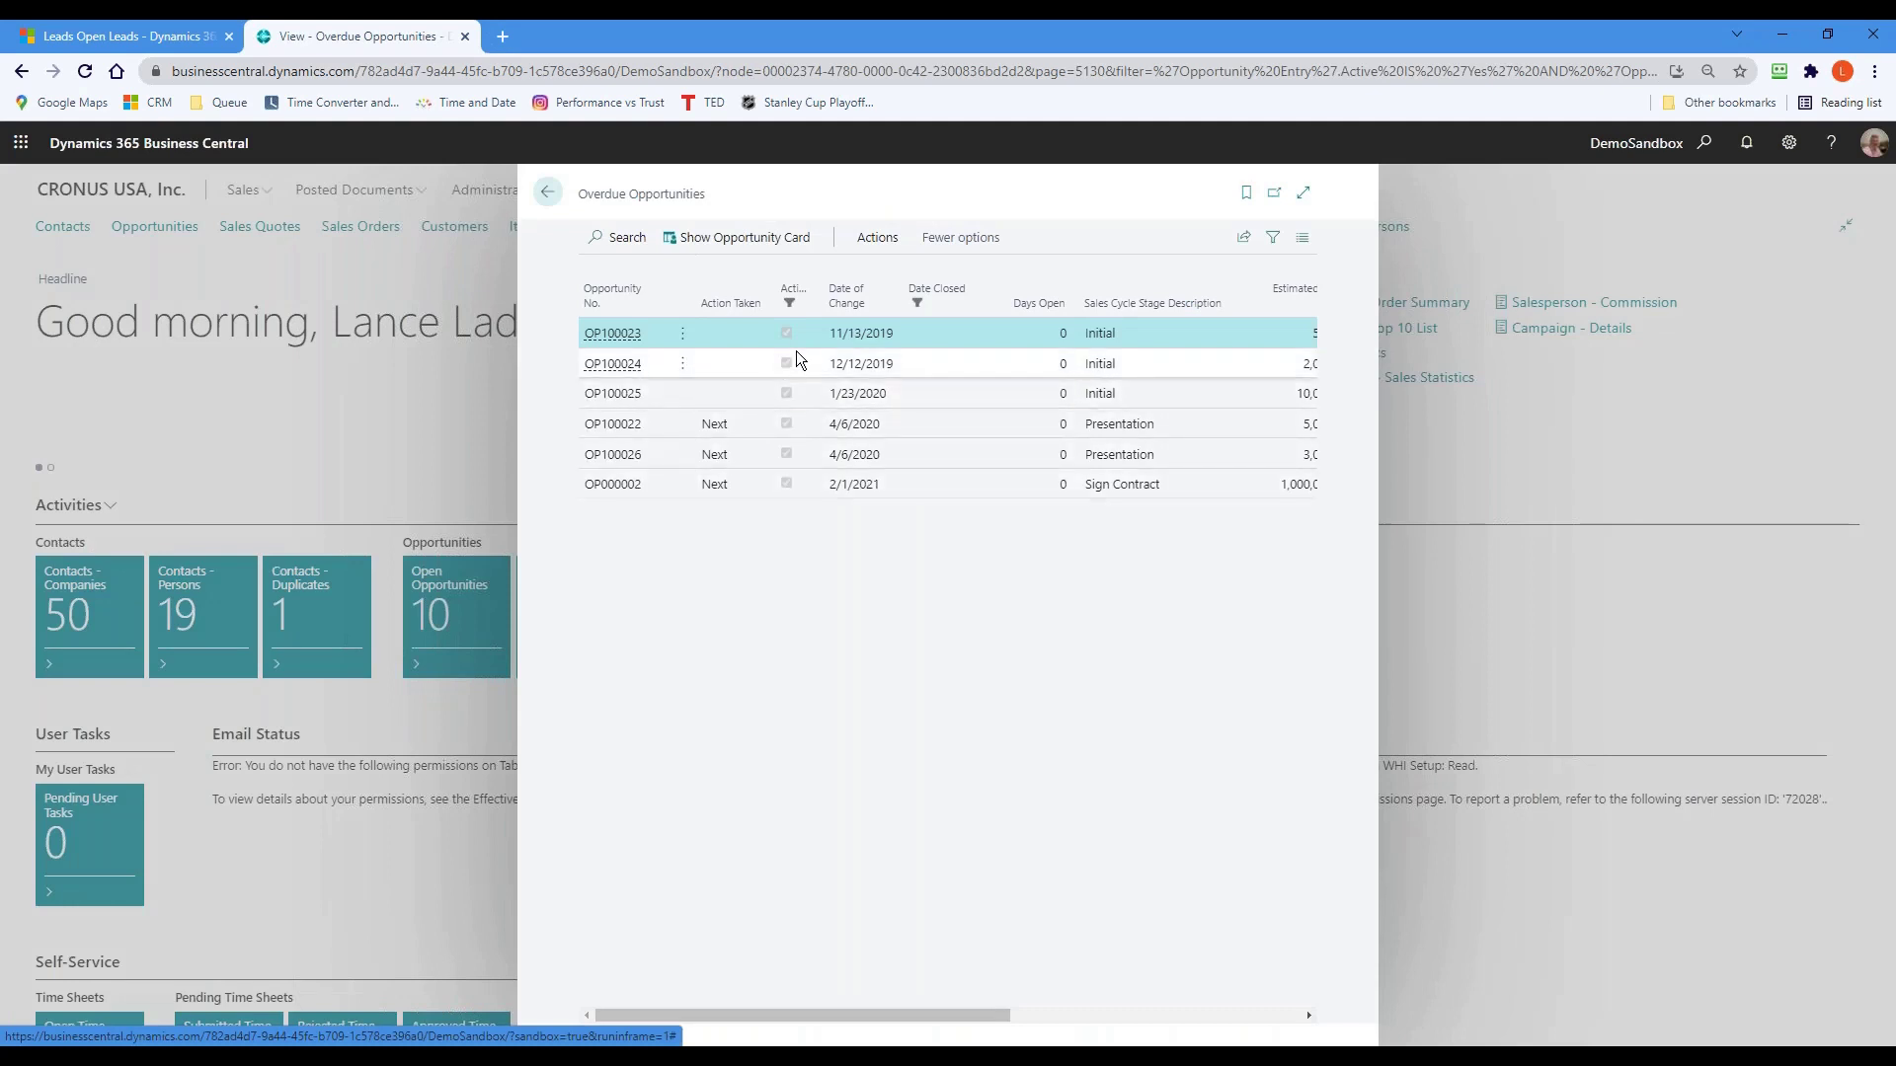
drag(818, 1005, 698, 999)
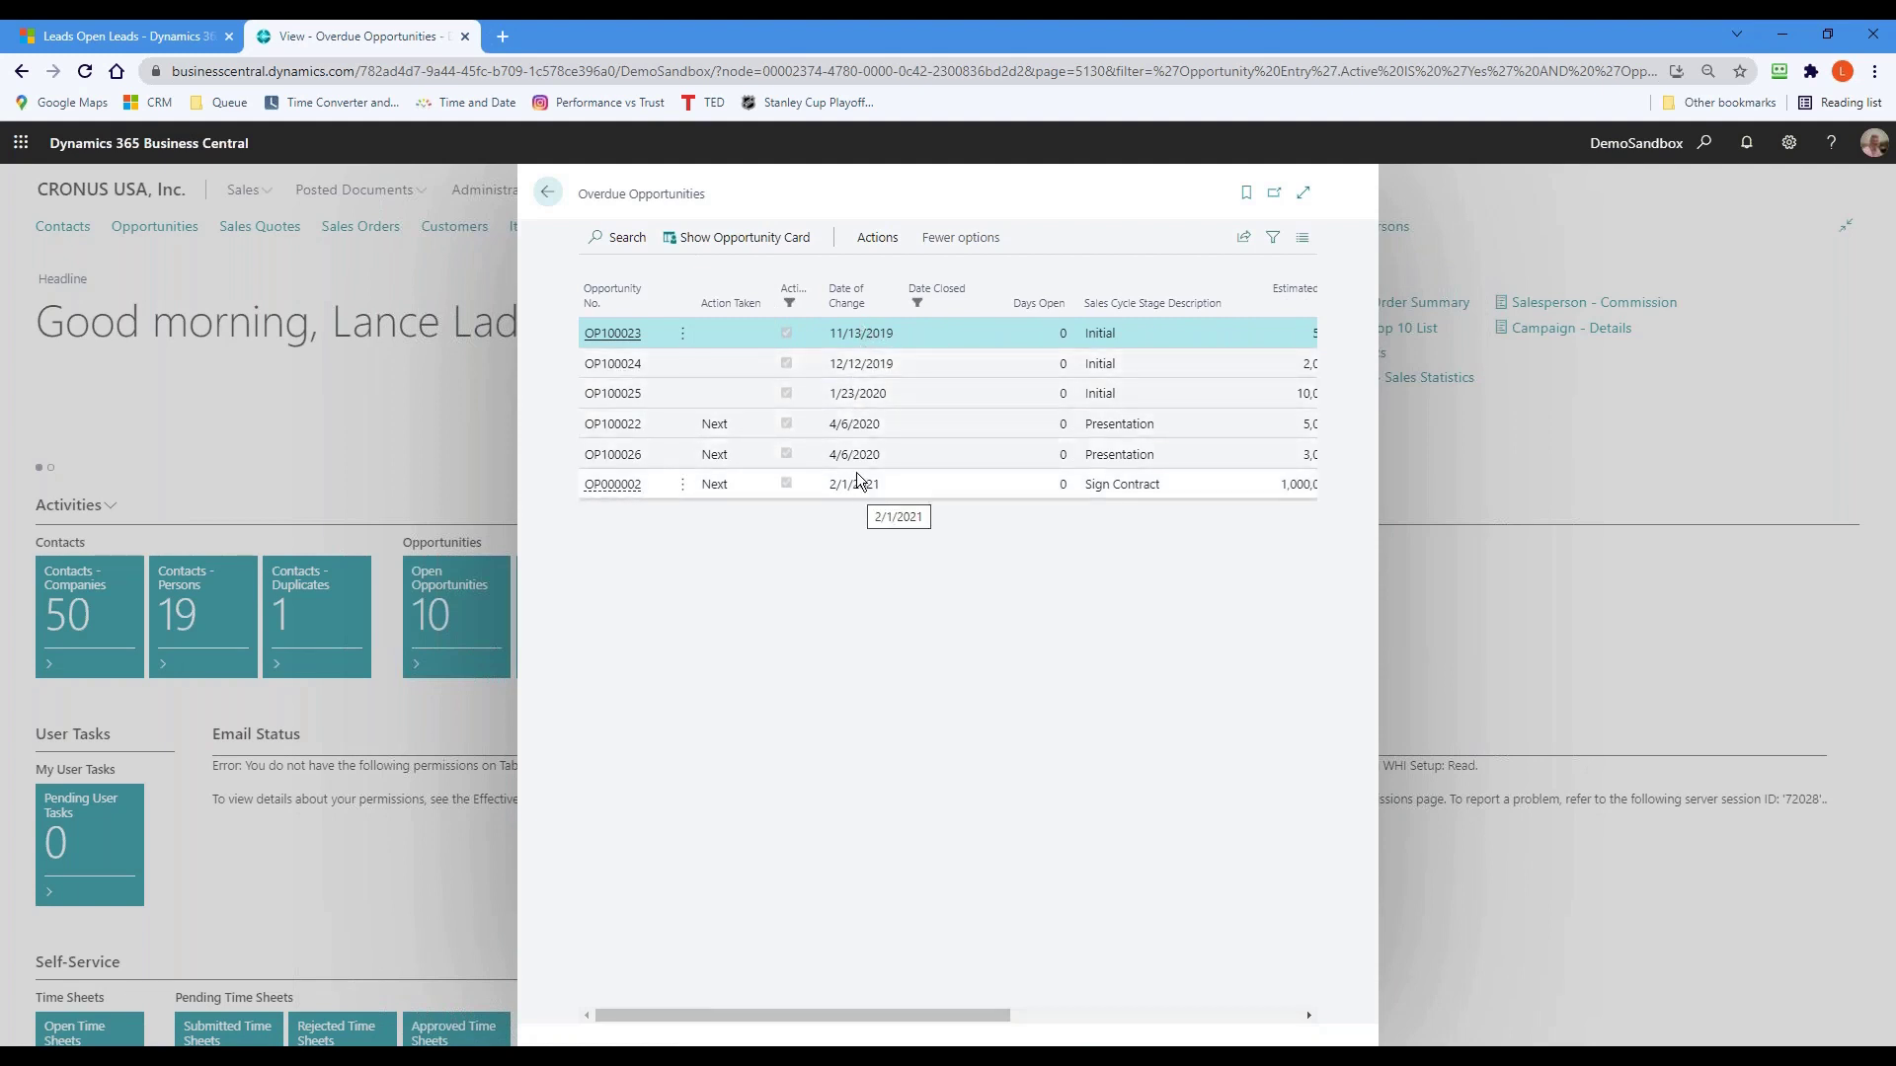
click(623, 460)
double_click(623, 460)
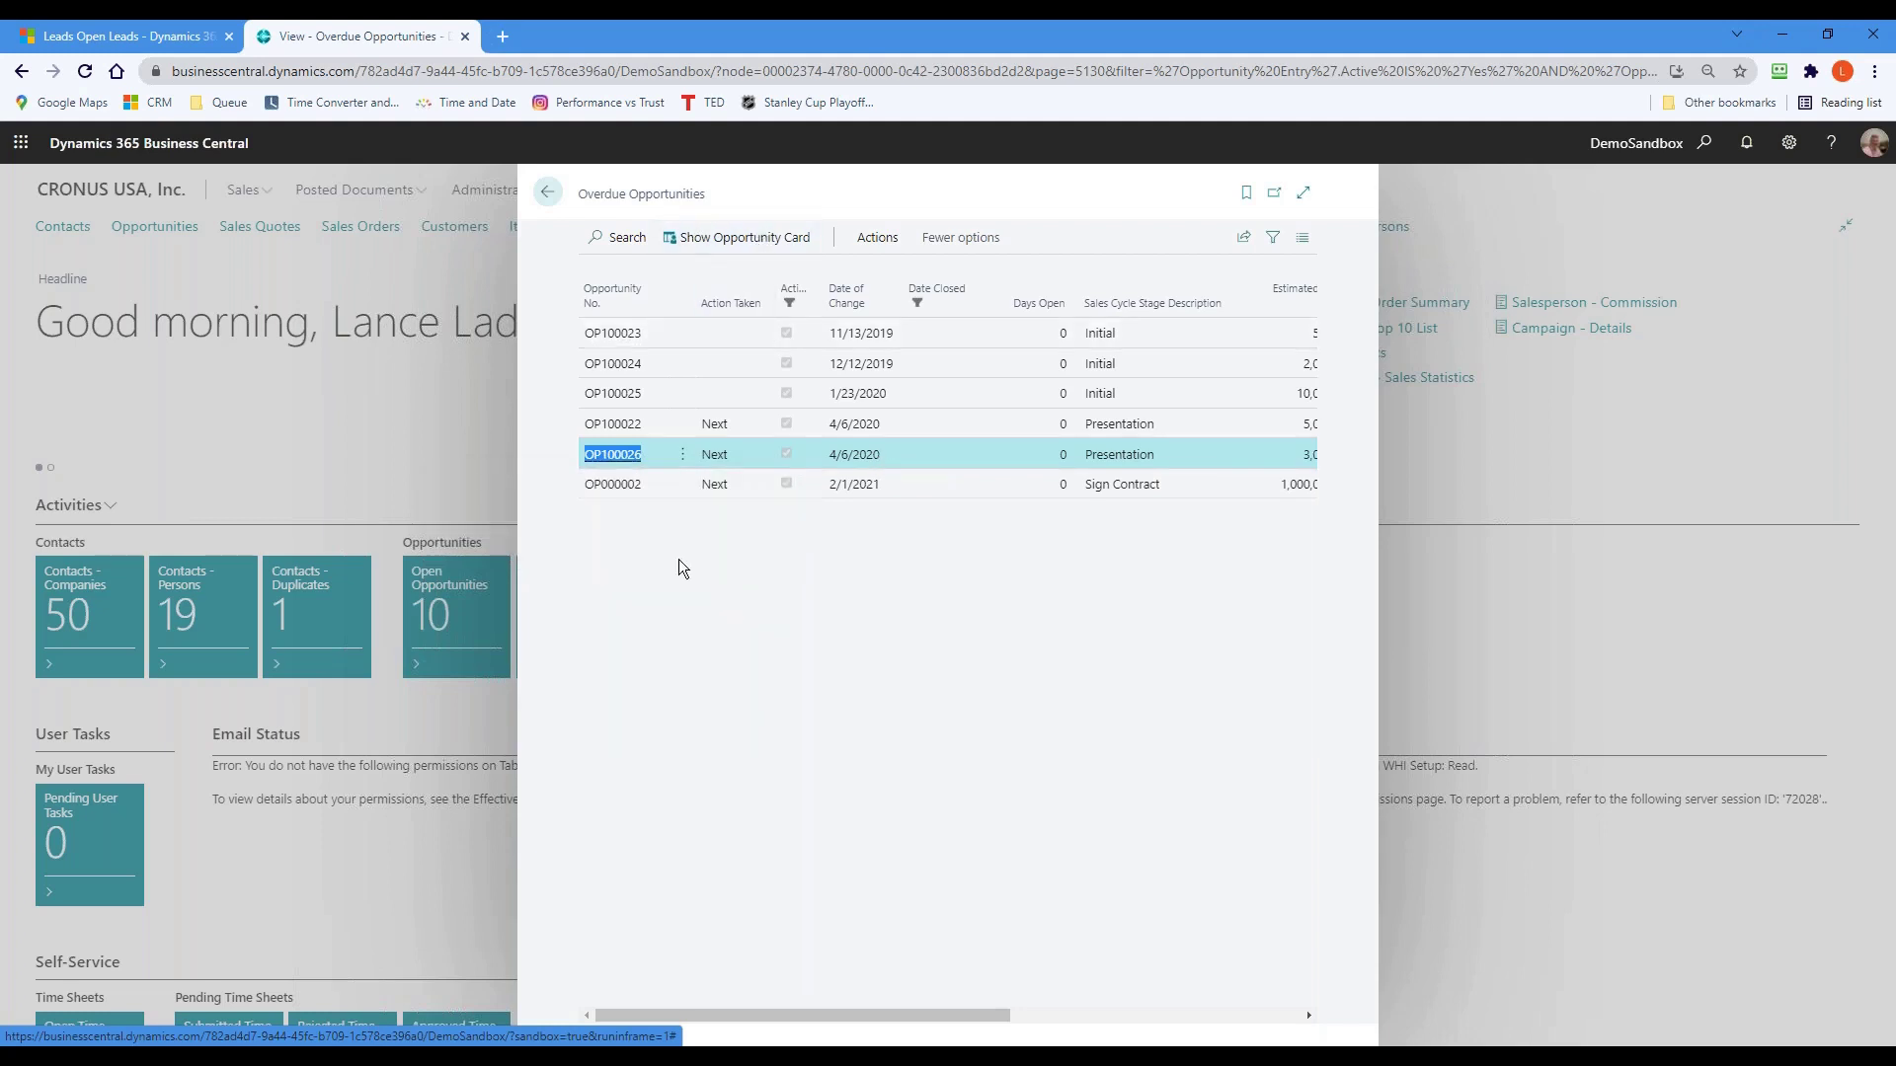
click(709, 239)
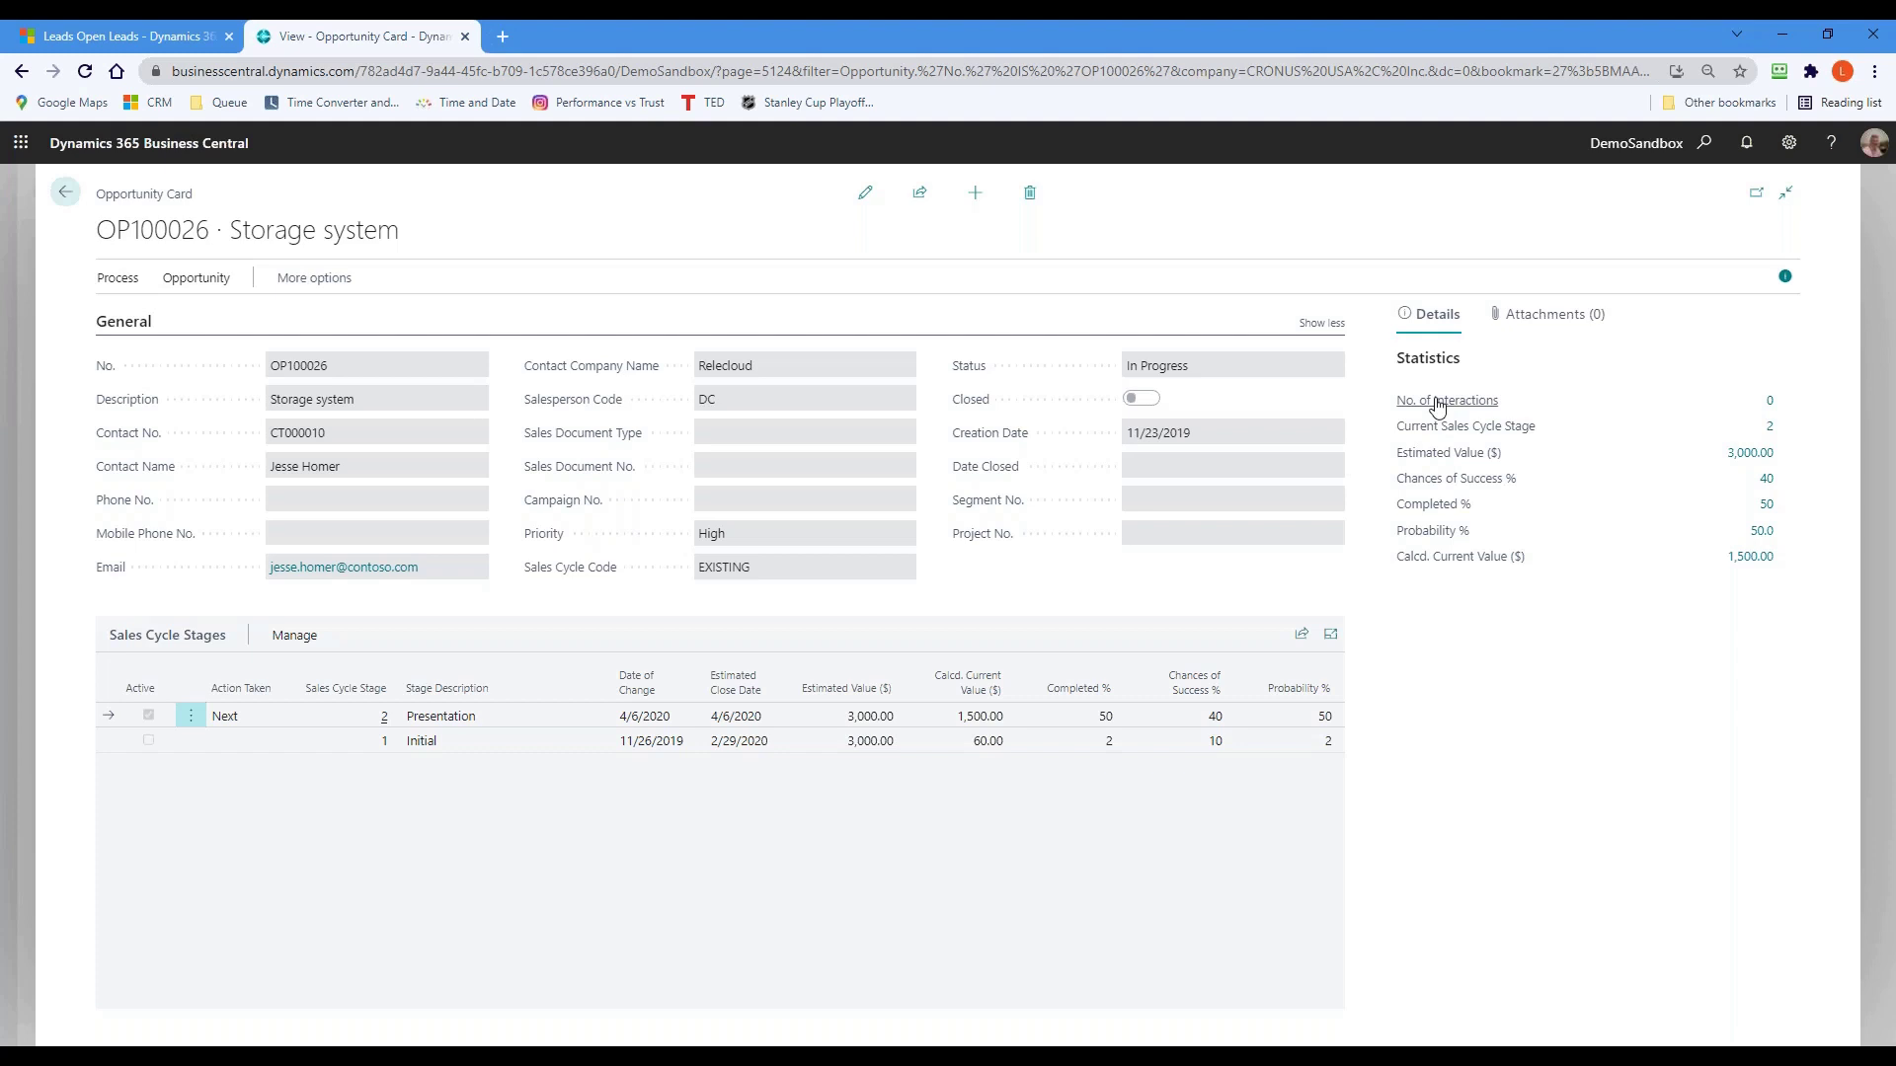
- Check the Storage system opportunity's statistics and attachments, and return to the Sales and Relationship Manager home page
mouse_move(1423, 413)
click(1537, 316)
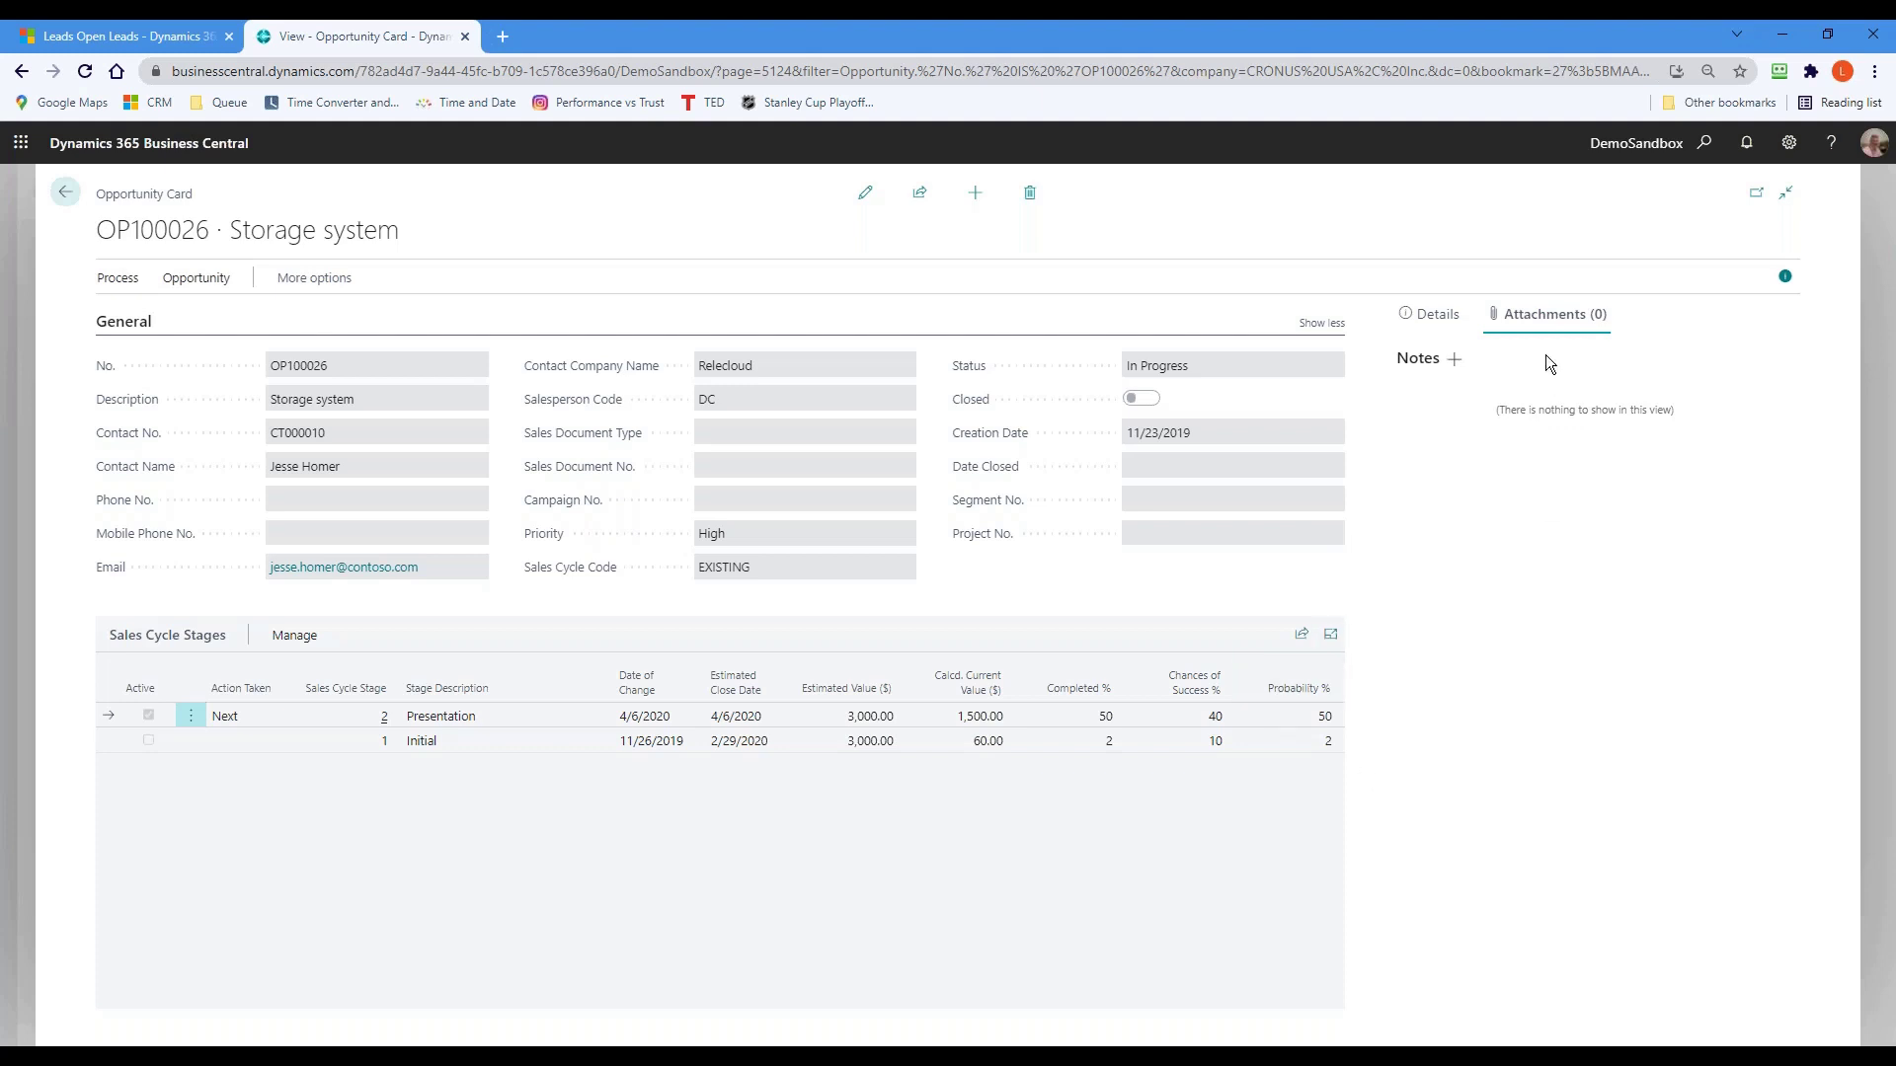
click(66, 192)
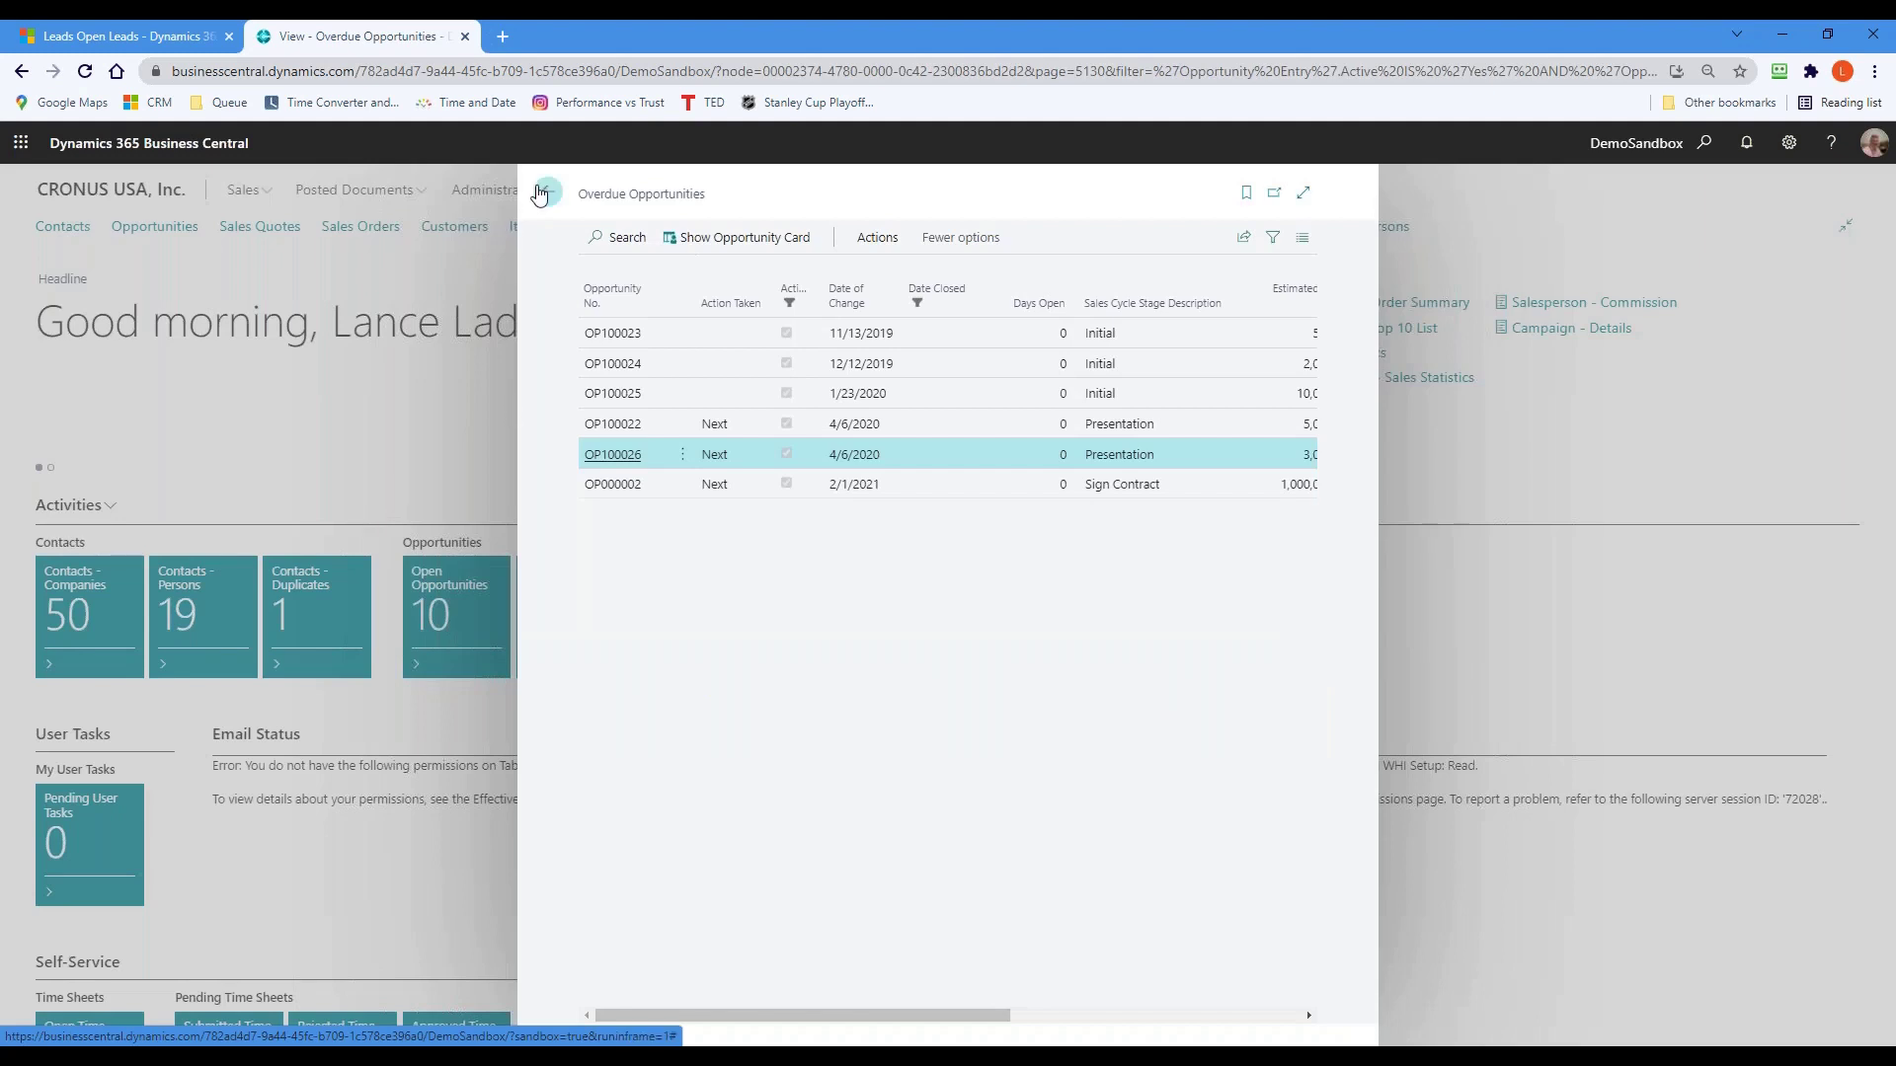
click(547, 191)
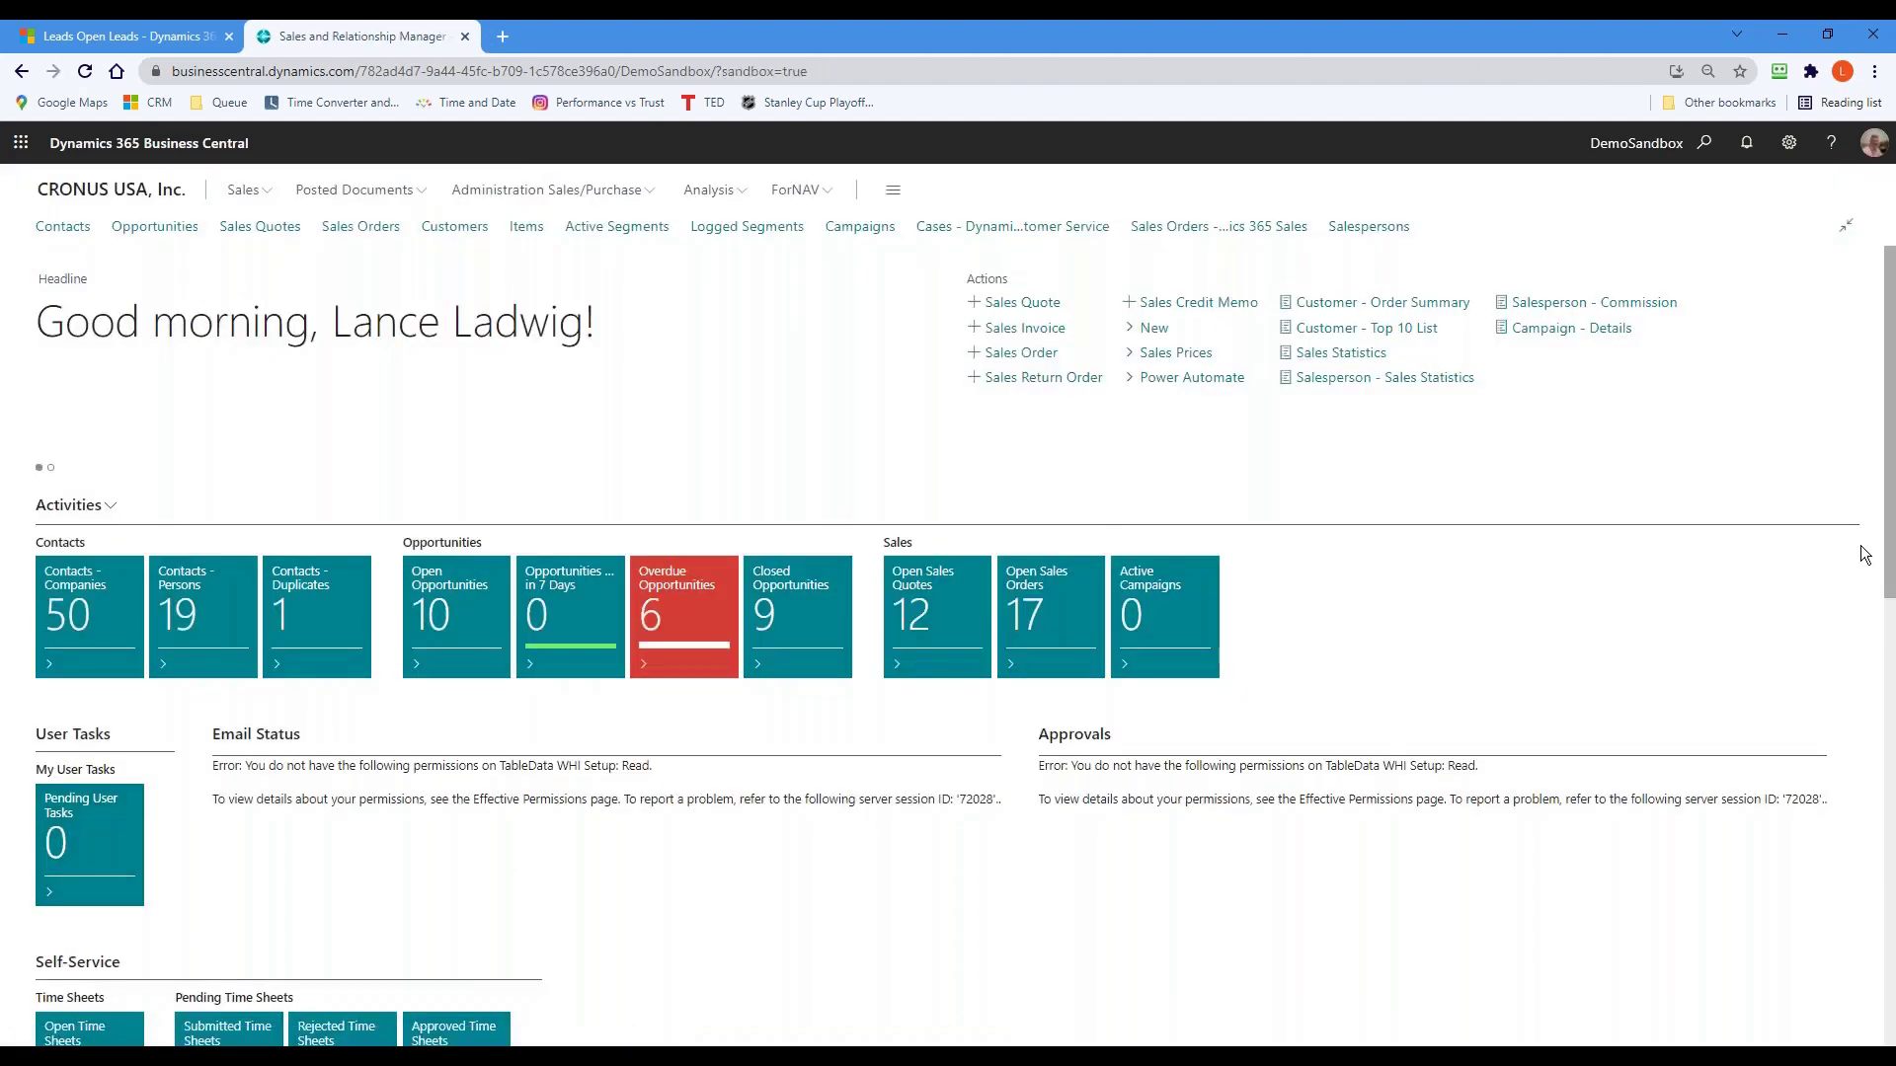
- Review the Sales Pipeline, Opportunities and Top 5 Opportunities charts in the Insights section of the home page
scroll(1890, 579, down, 1)
drag(1890, 578, 1890, 864)
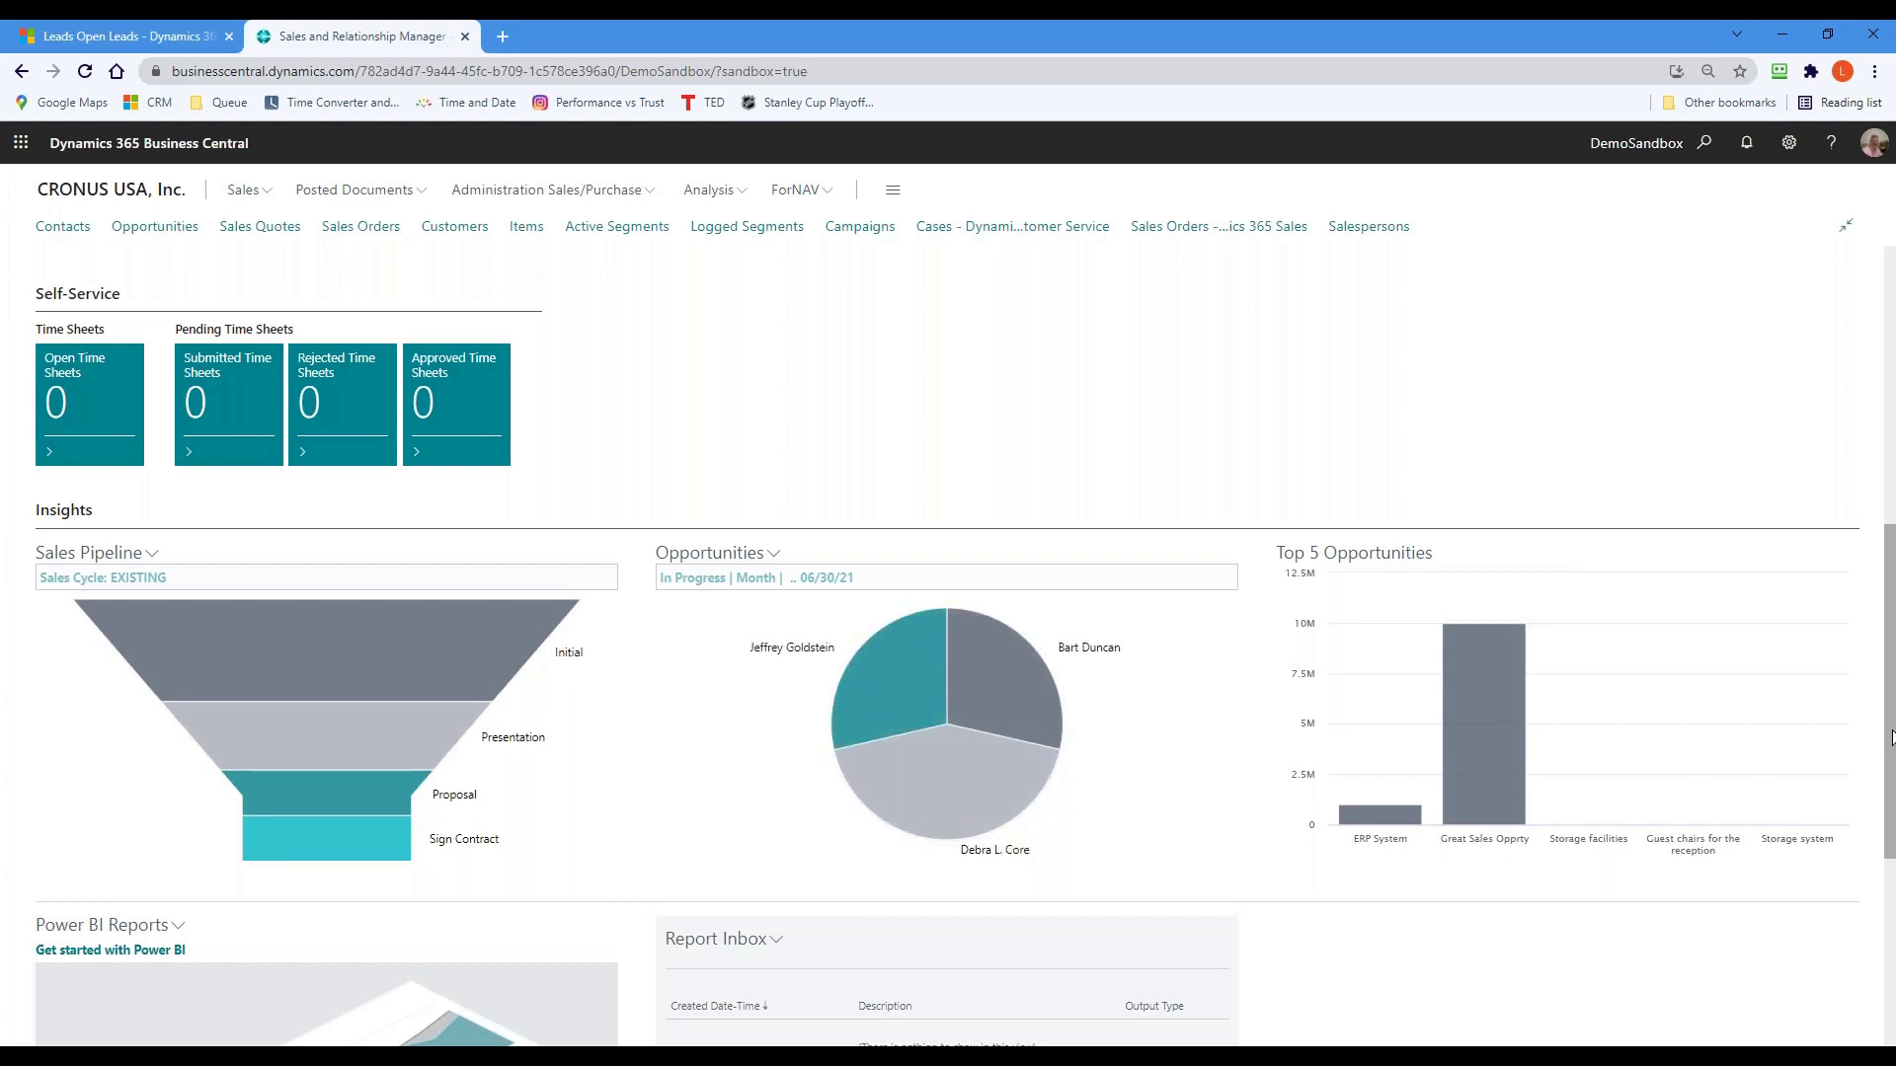
scroll(920, 768, down, 2)
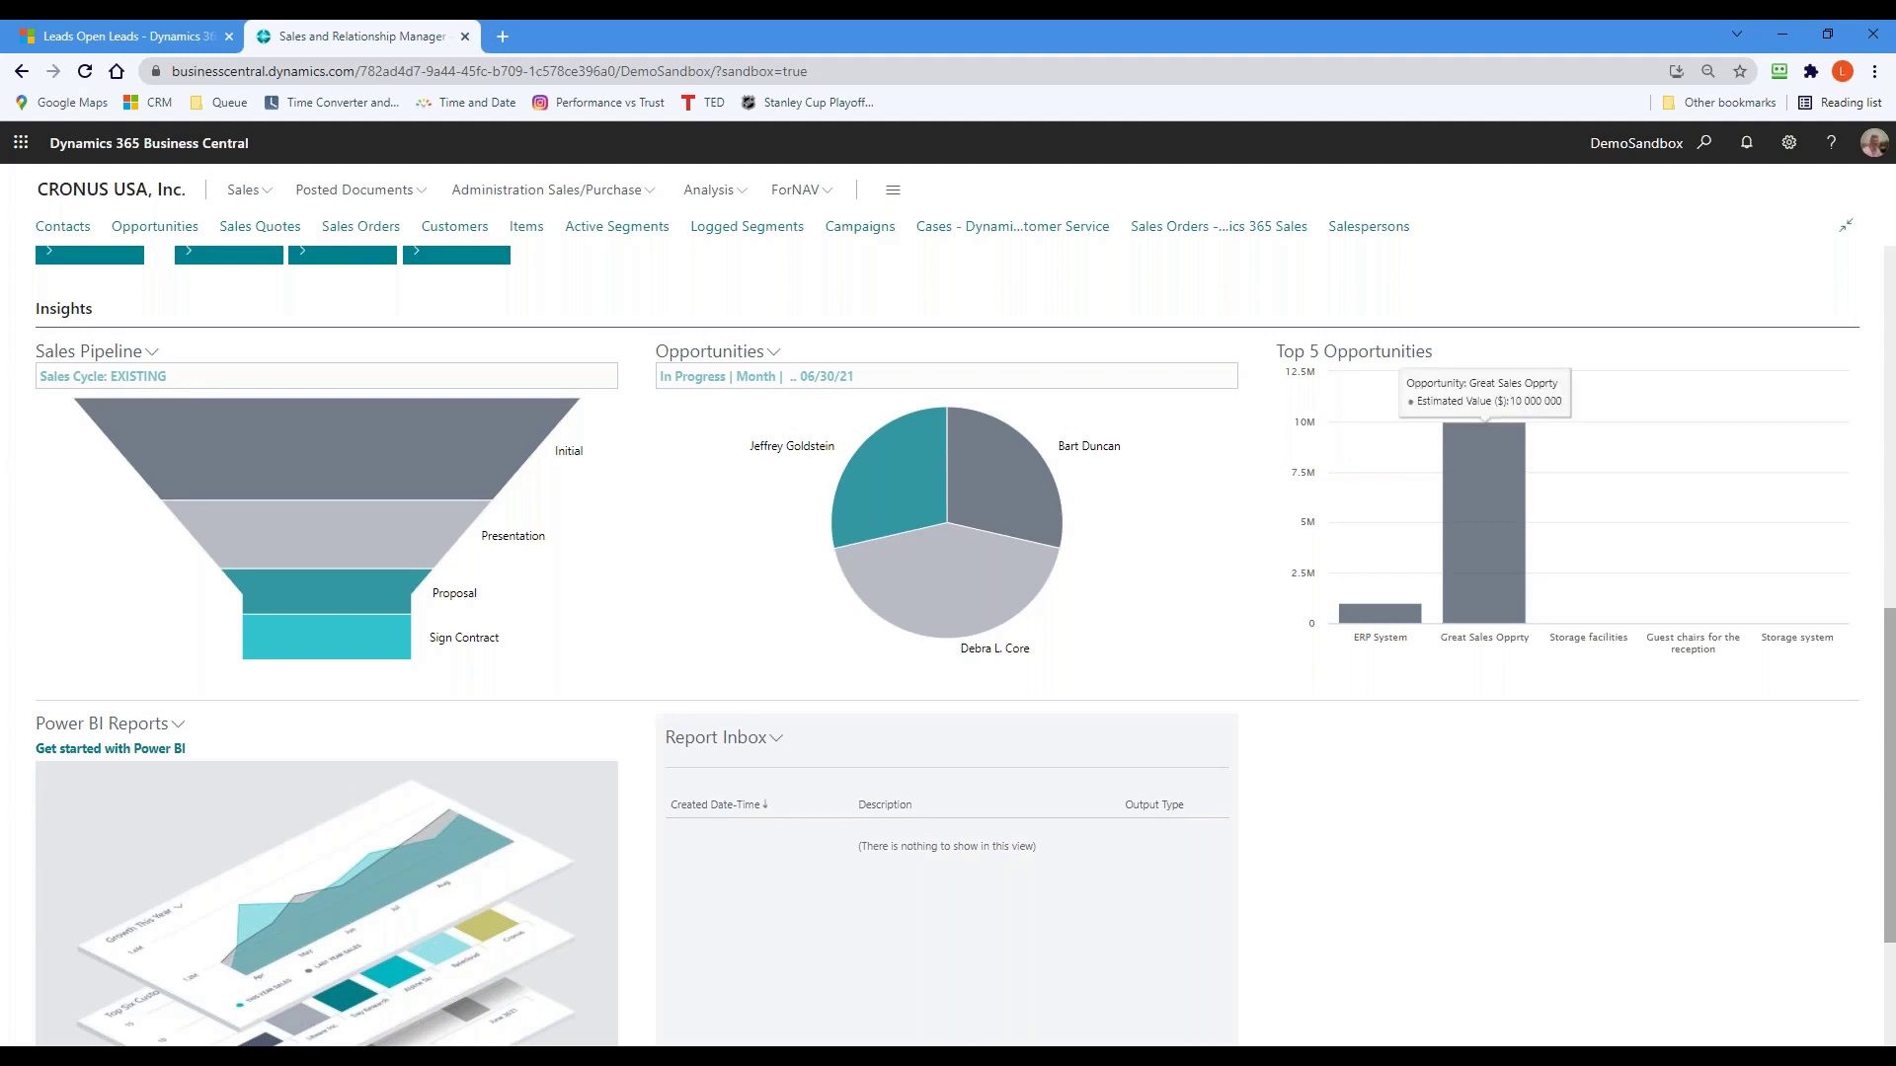
scroll(1891, 652, up, 10)
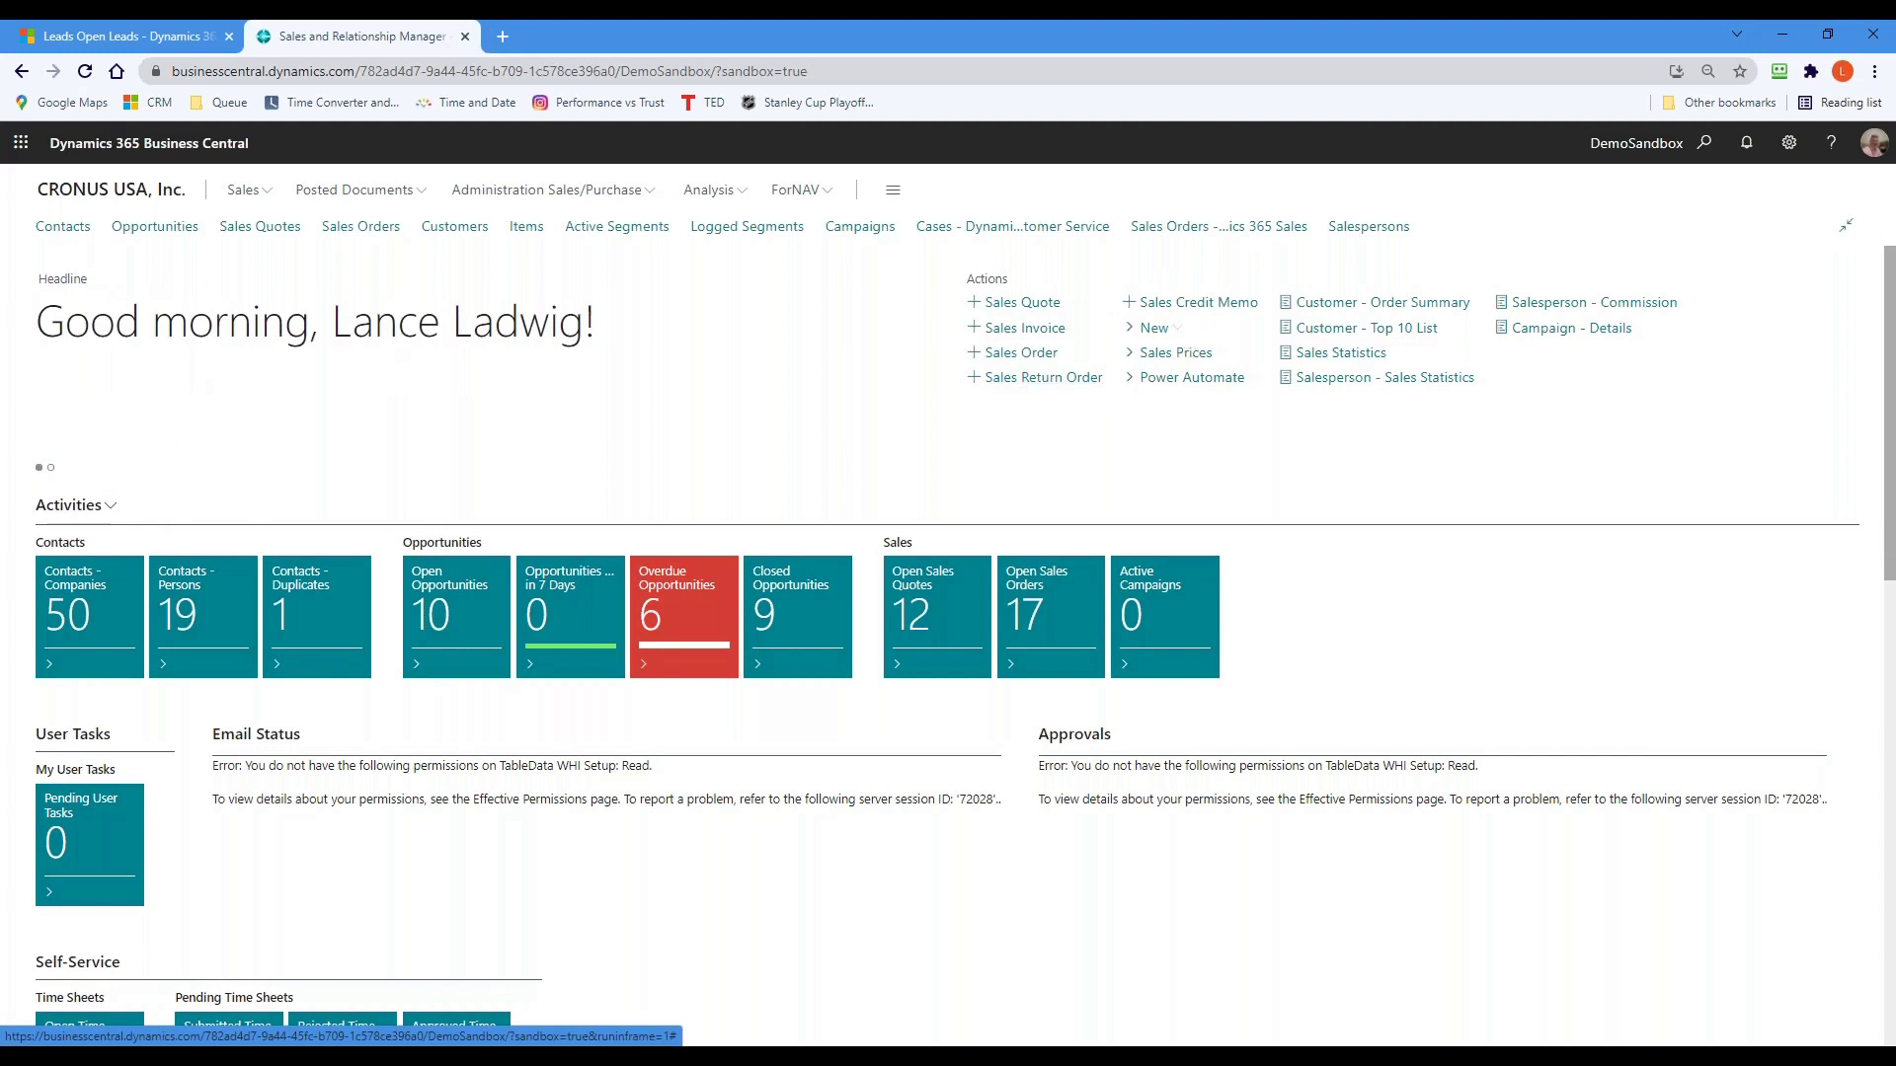
- Create a new opportunity described as New Widgets and choose the second-listed Adatum Corporation entry, its first contact person, as the contact
click(1150, 329)
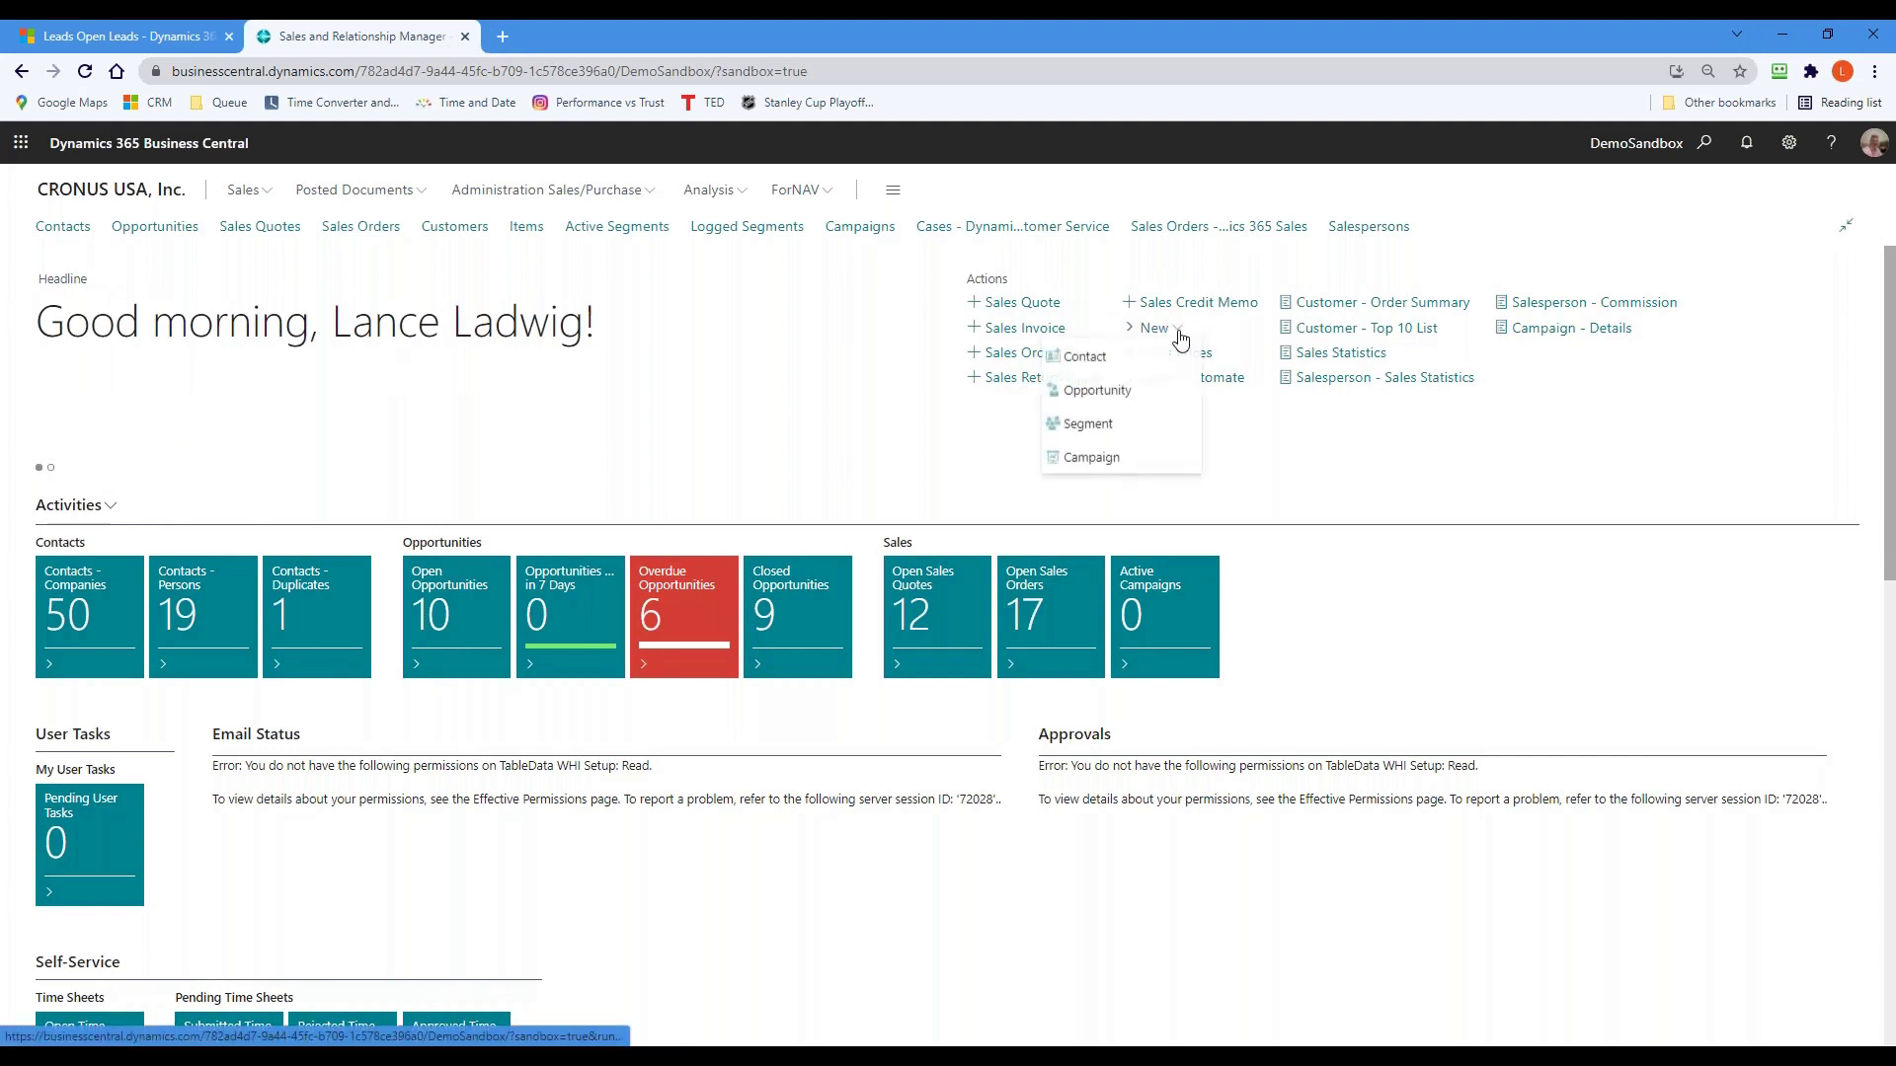
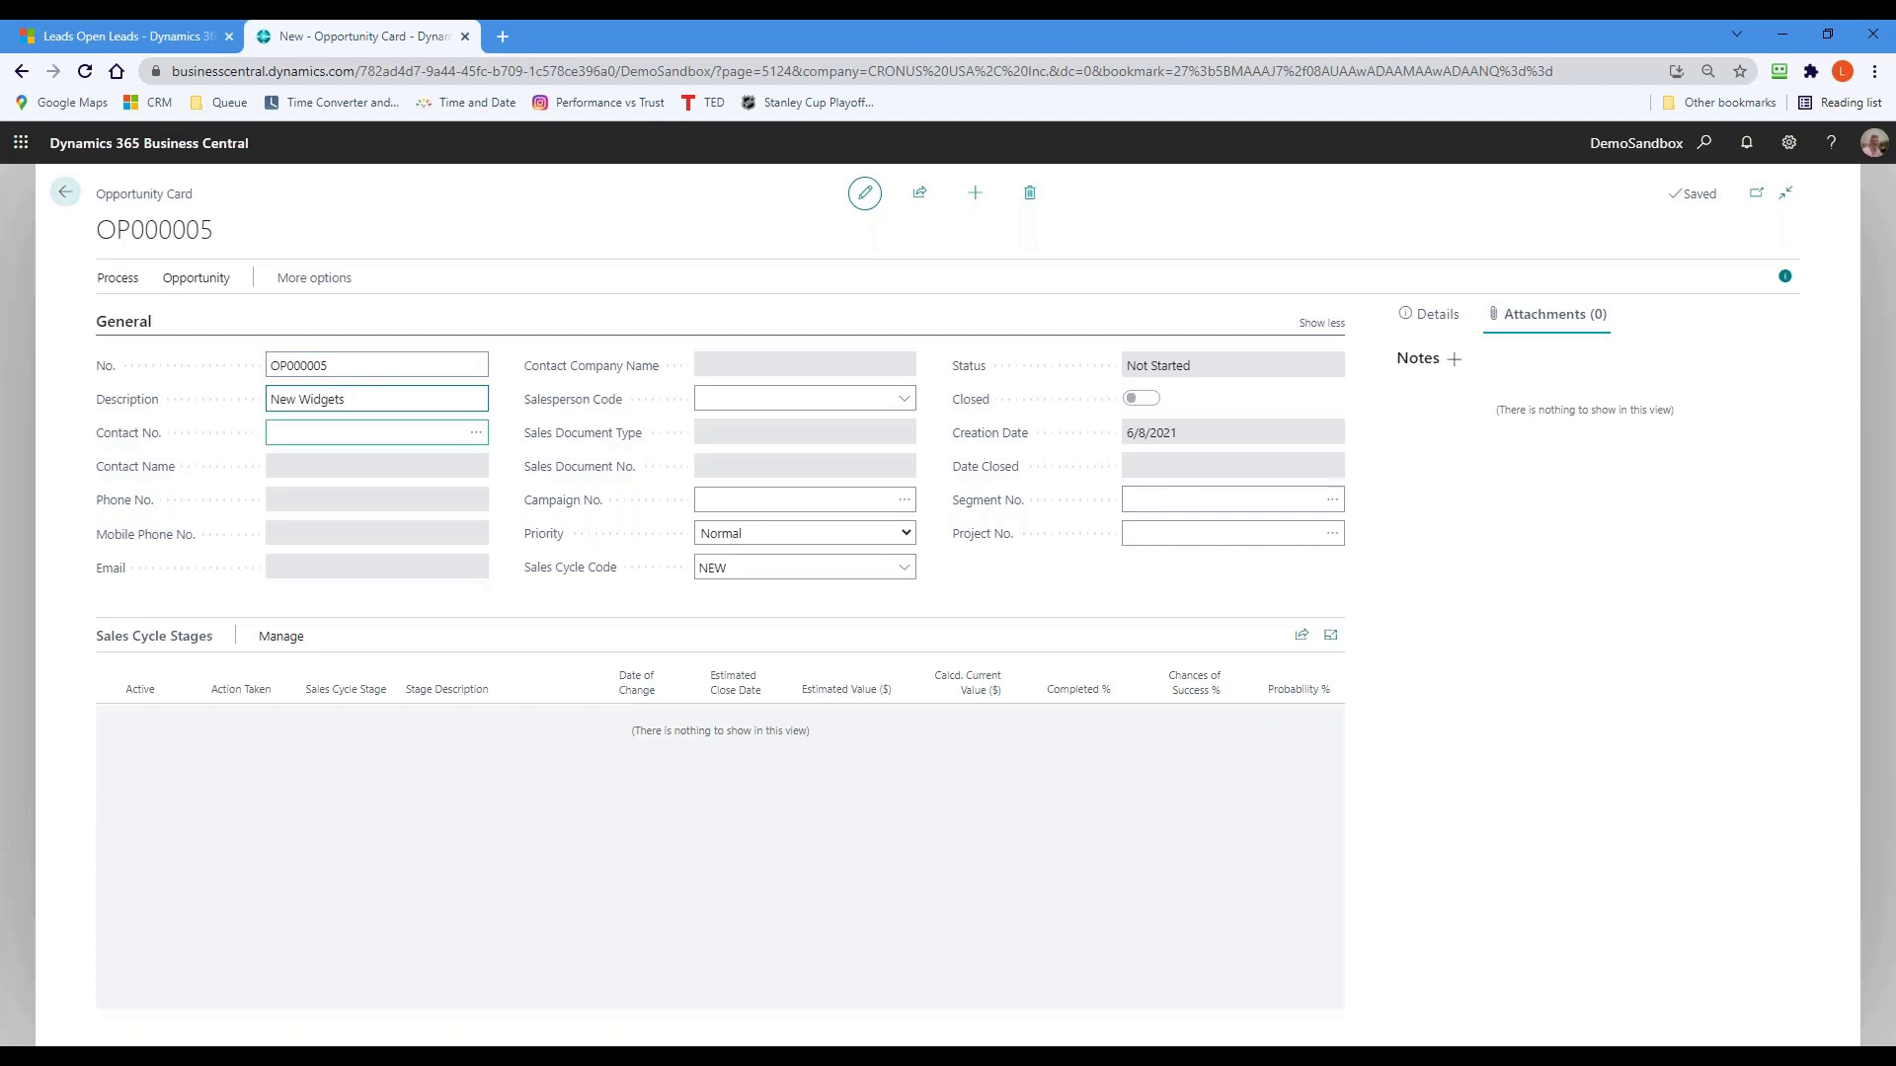
click(478, 438)
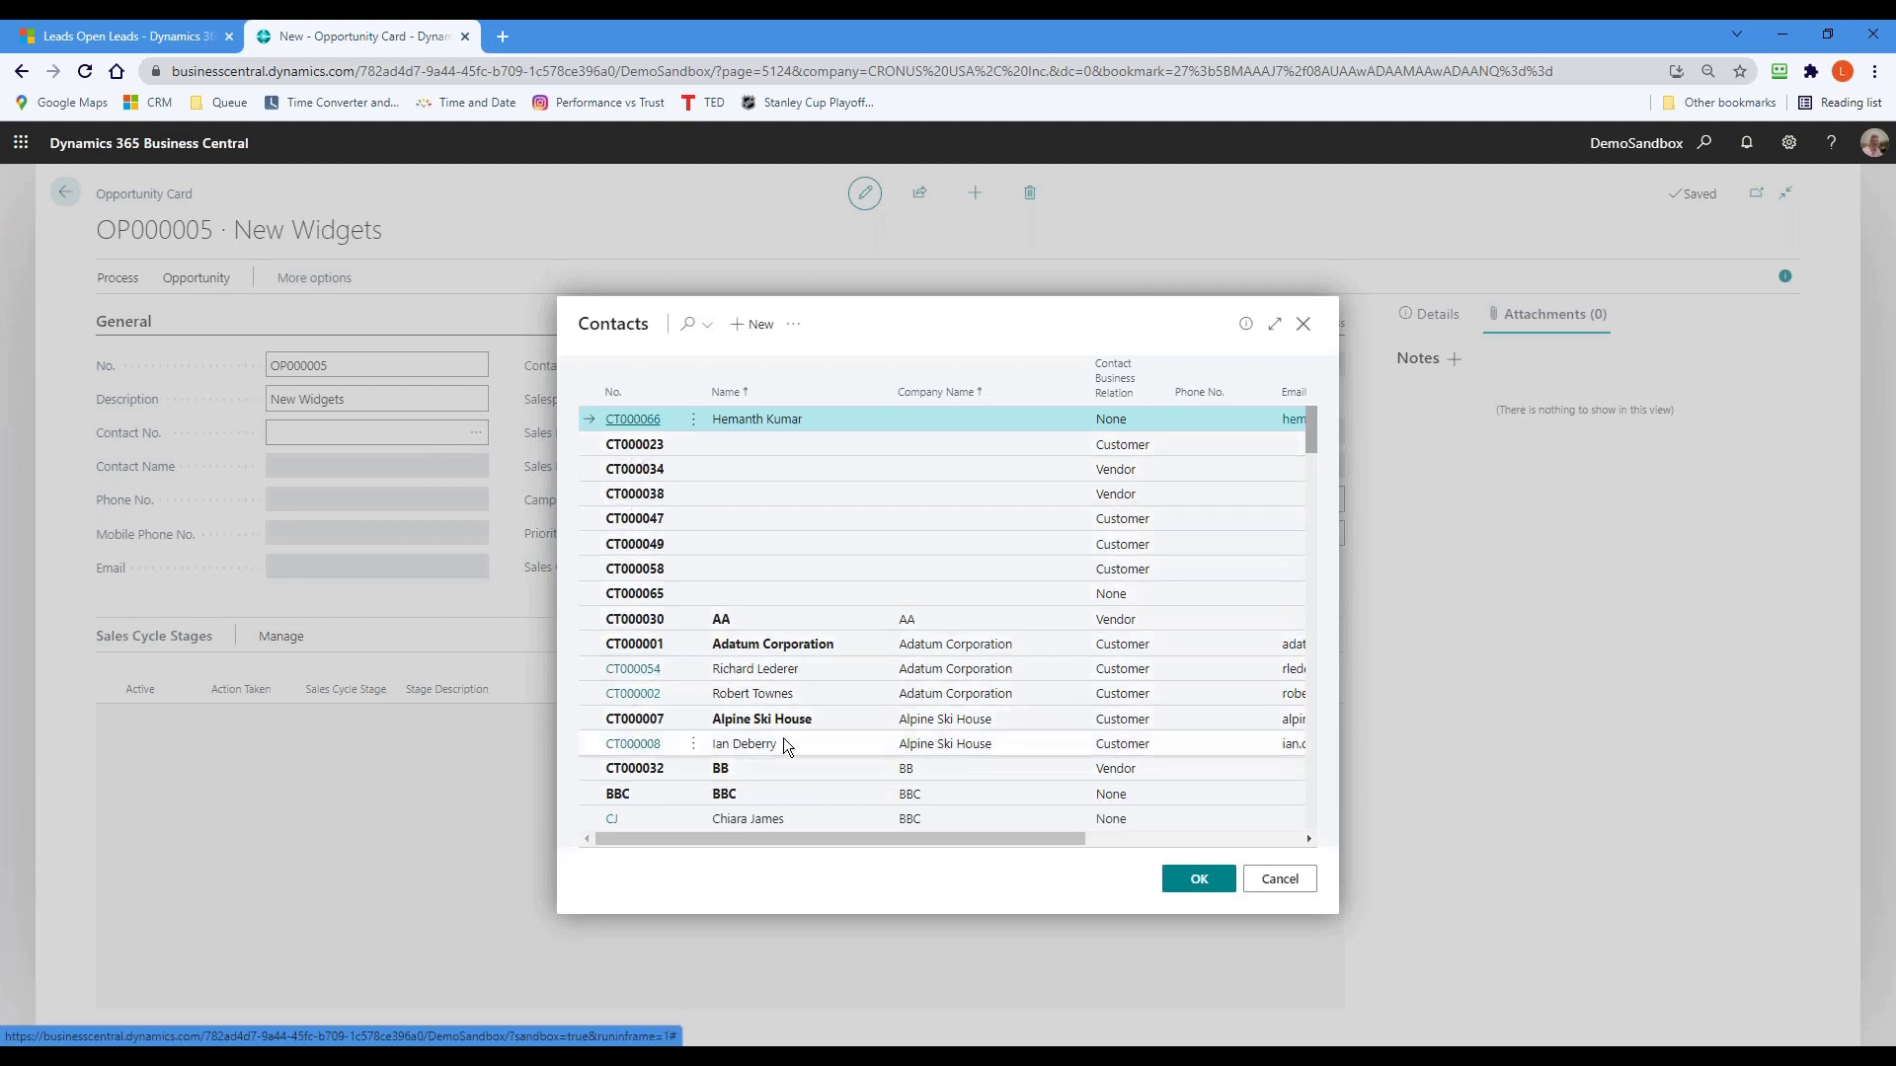
click(769, 672)
click(1198, 879)
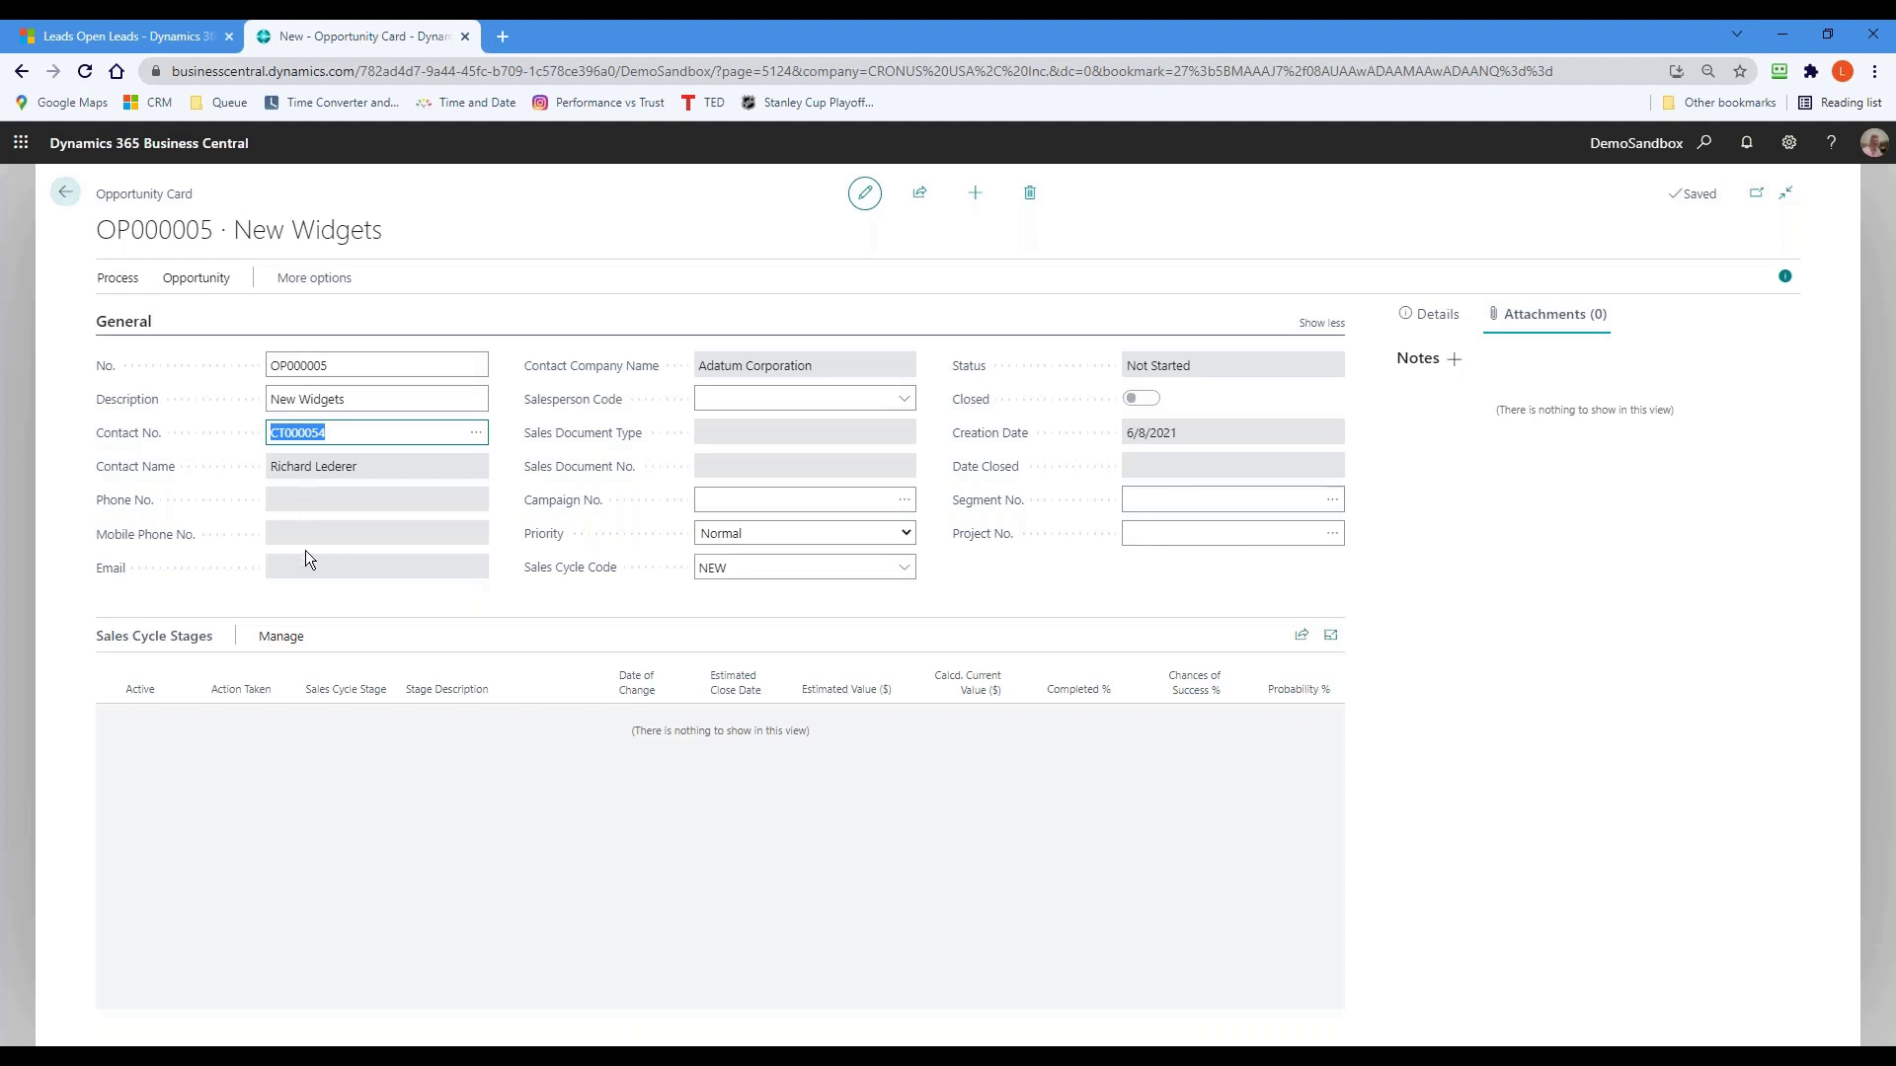
- Assign salesperson code LL to the New Widgets opportunity
click(904, 399)
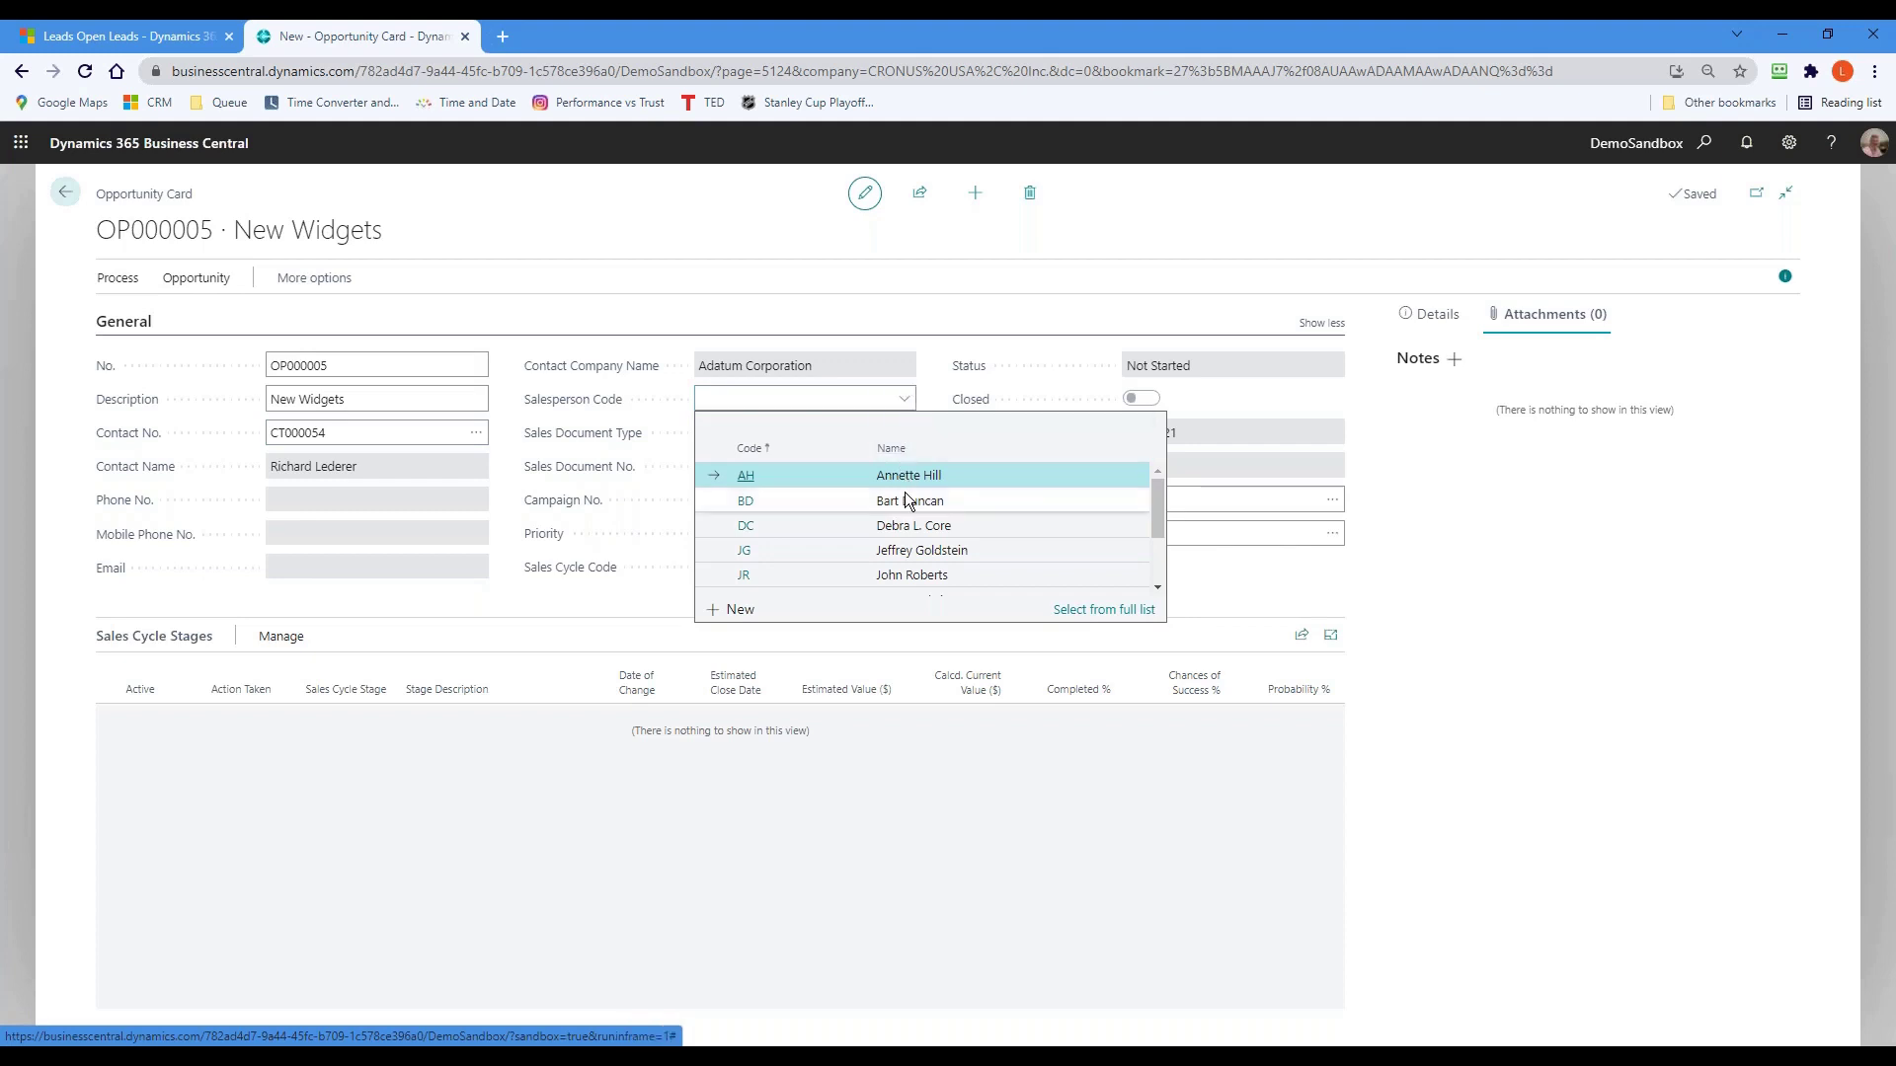
drag(1159, 519, 1156, 548)
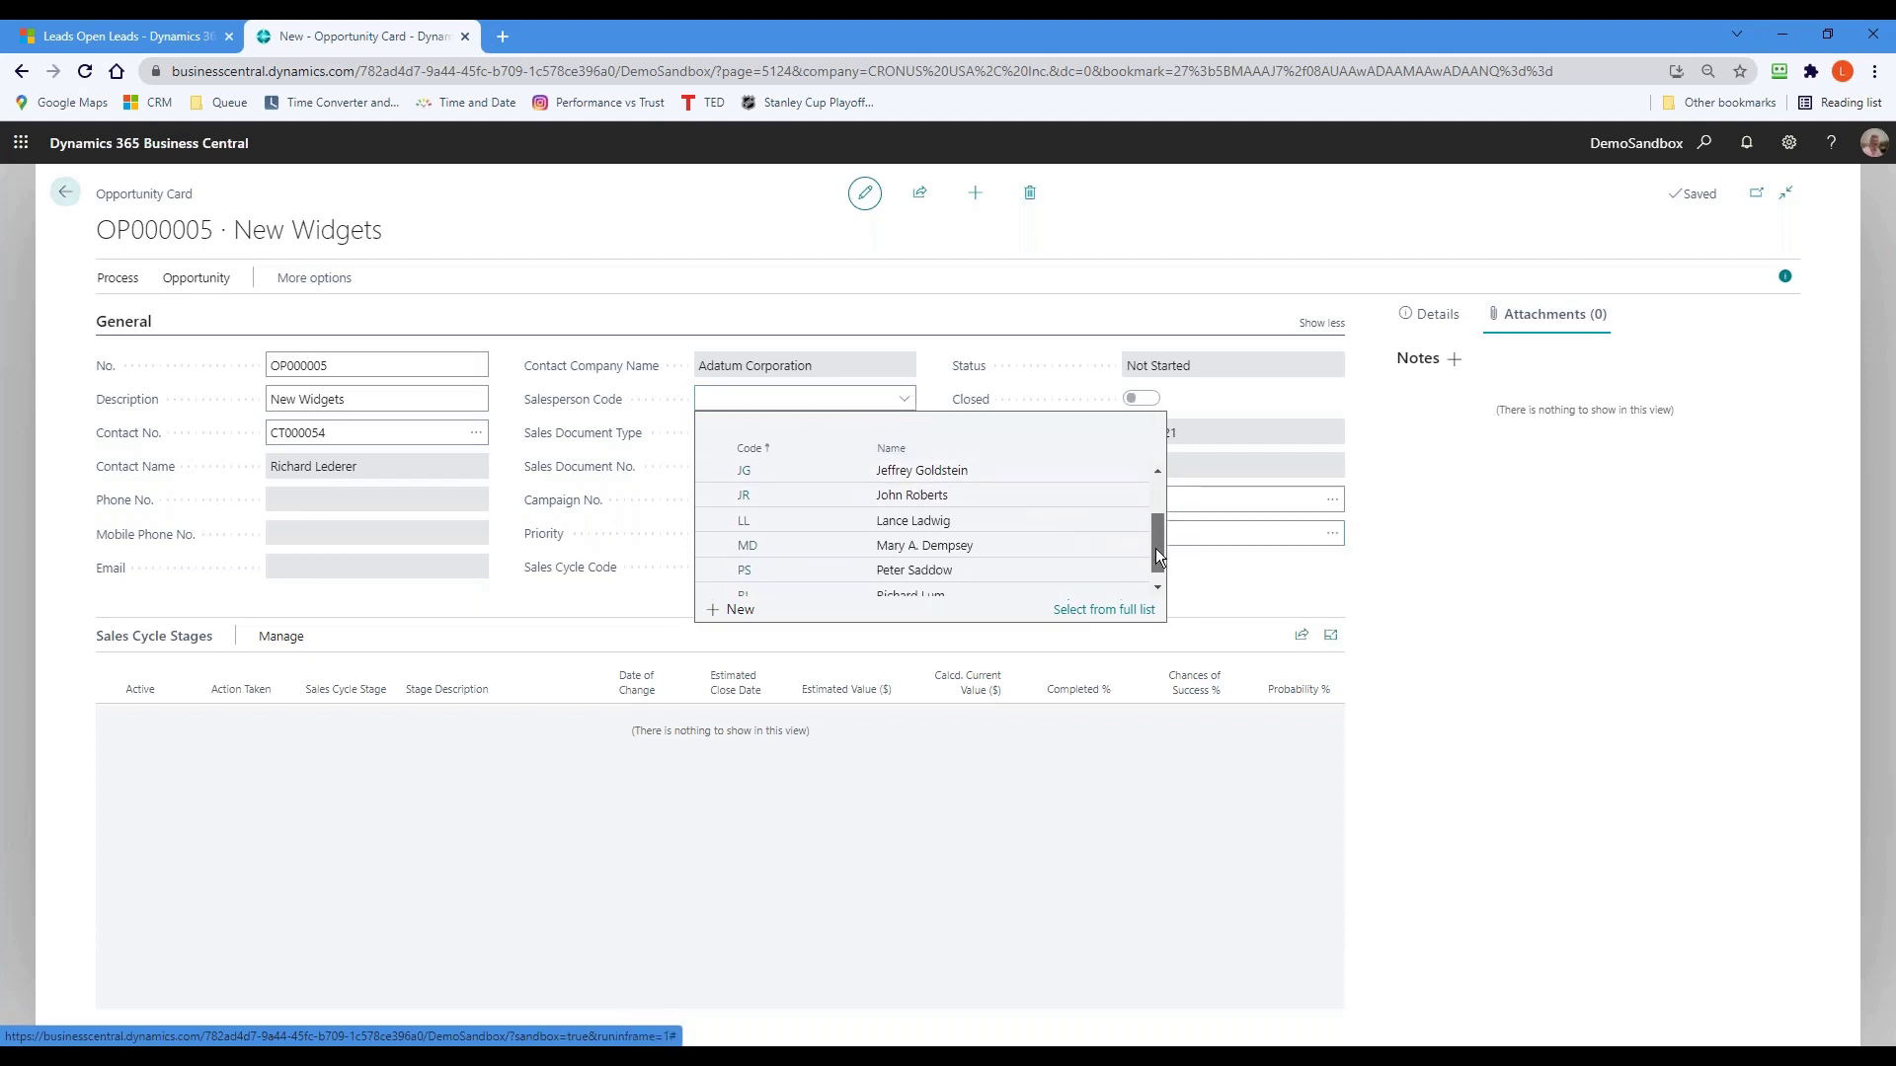
click(936, 526)
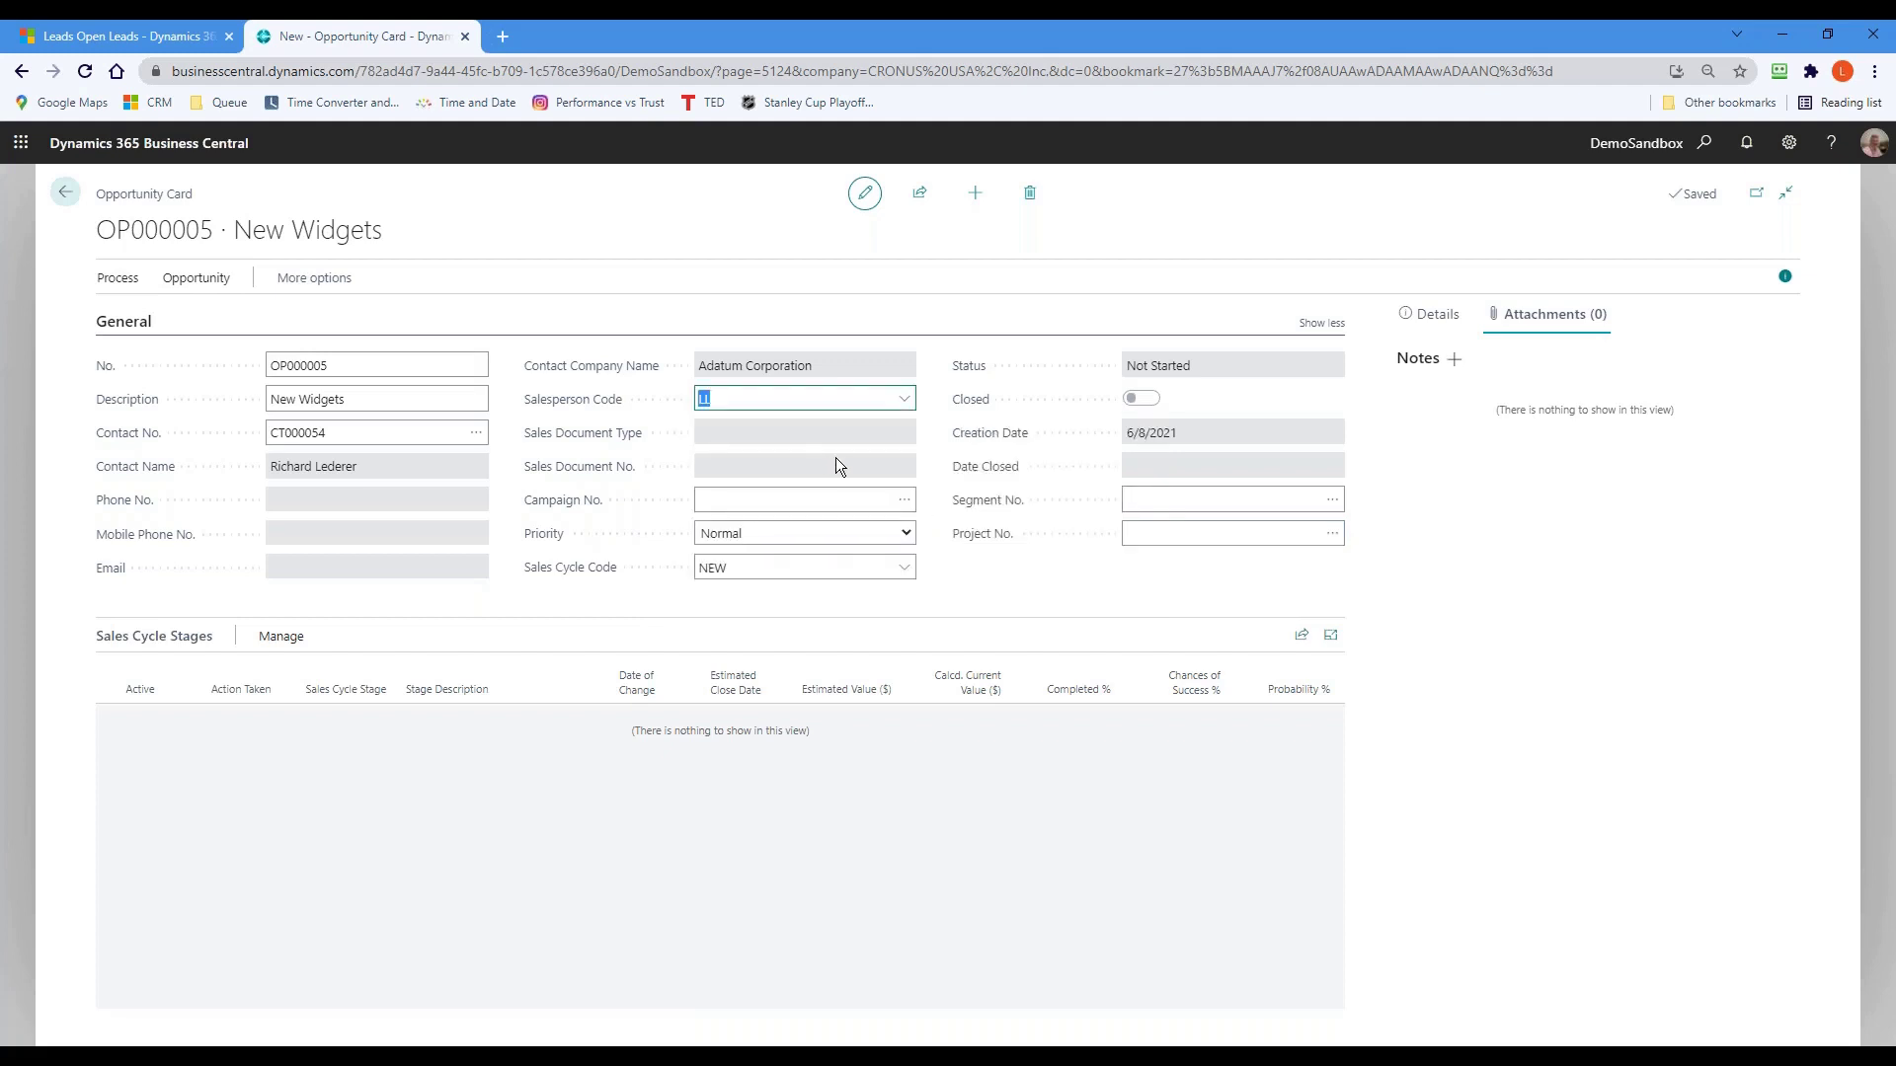
- Look up the campaigns available for the New Widgets opportunity and close the list without choosing one
click(905, 504)
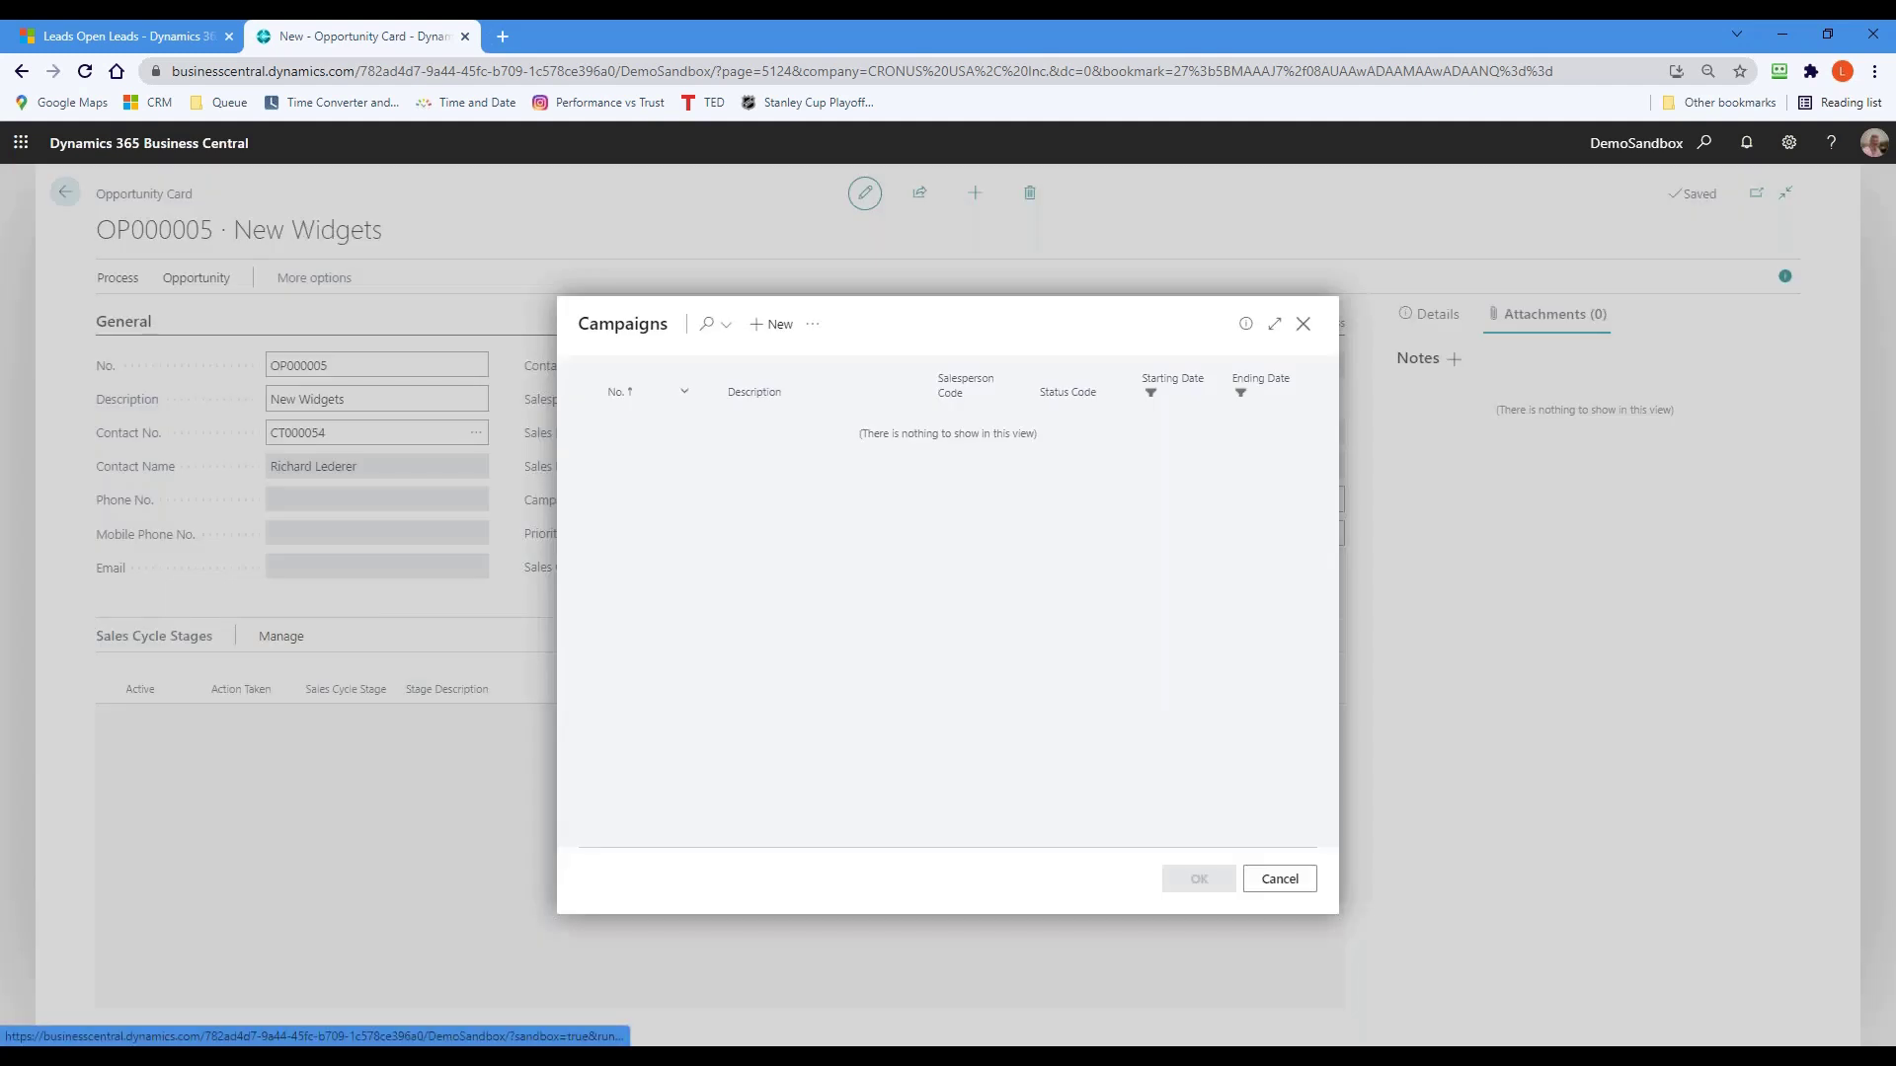
click(1301, 328)
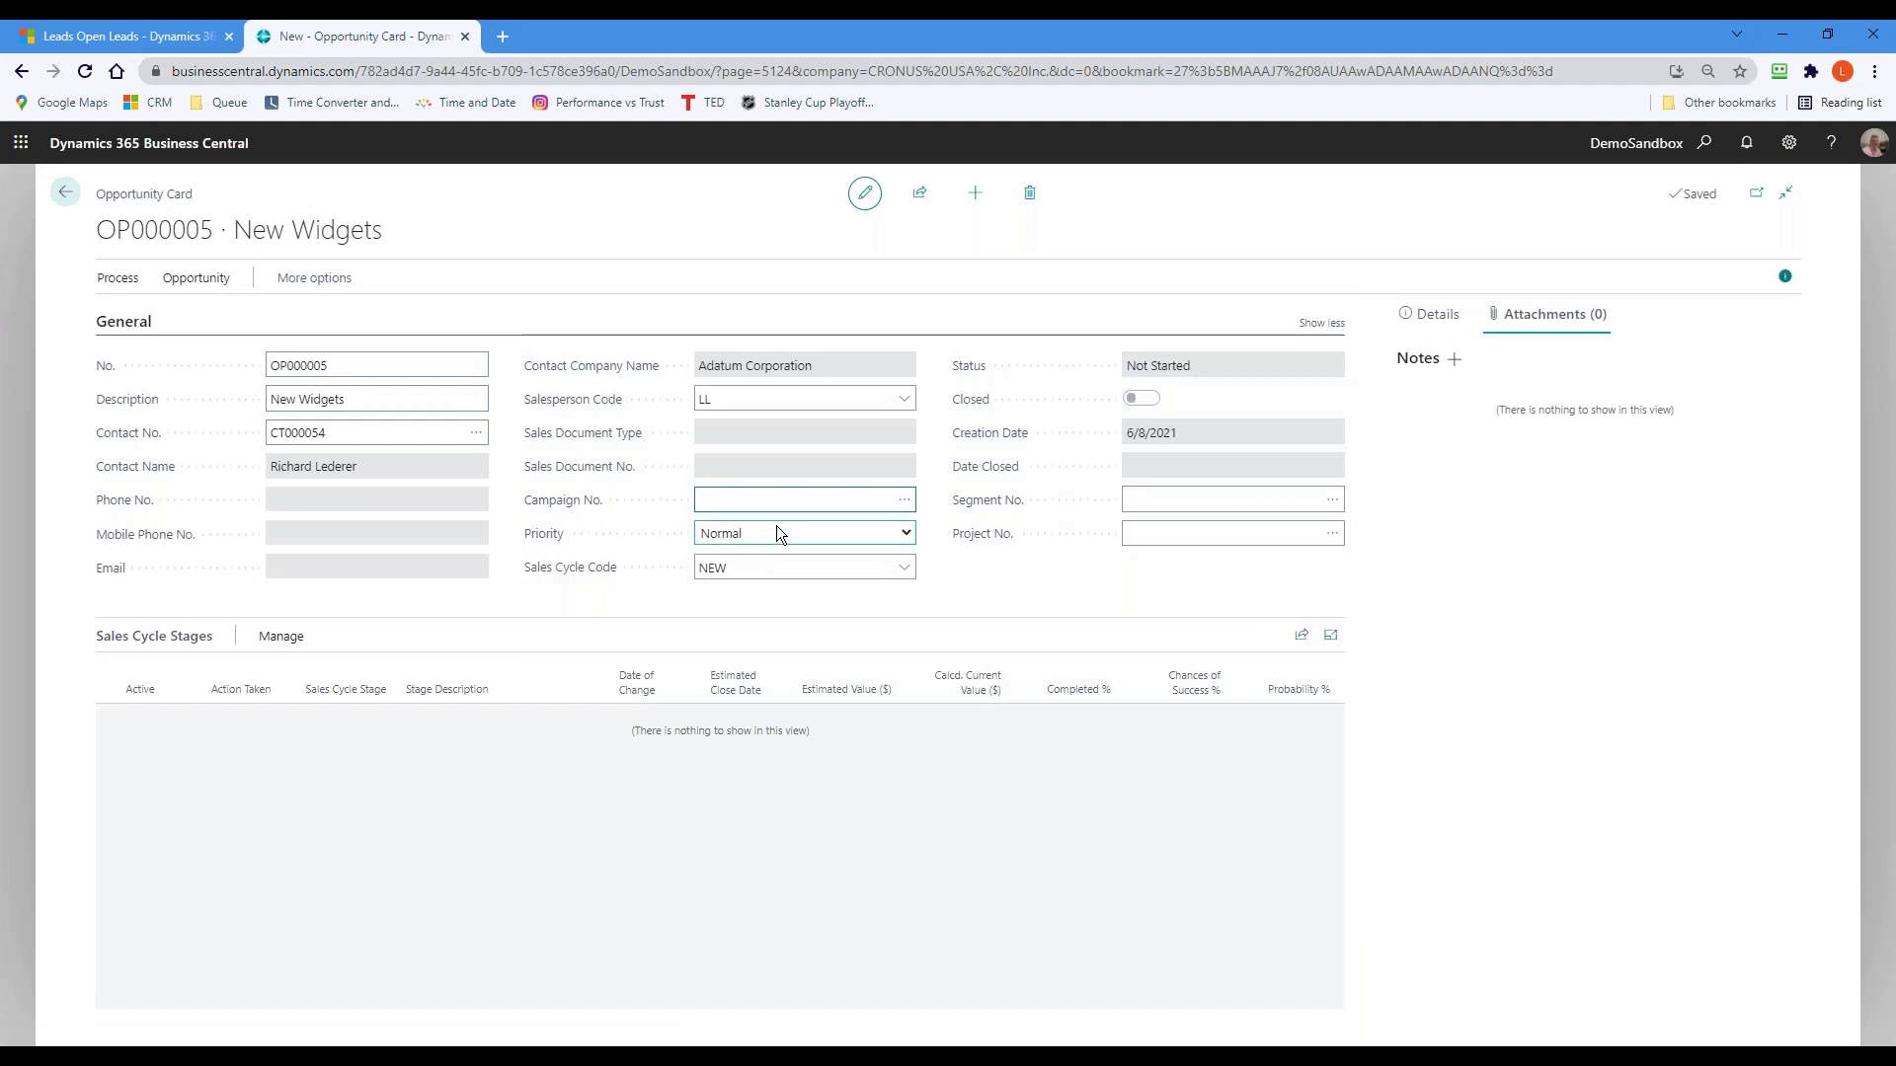
click(898, 504)
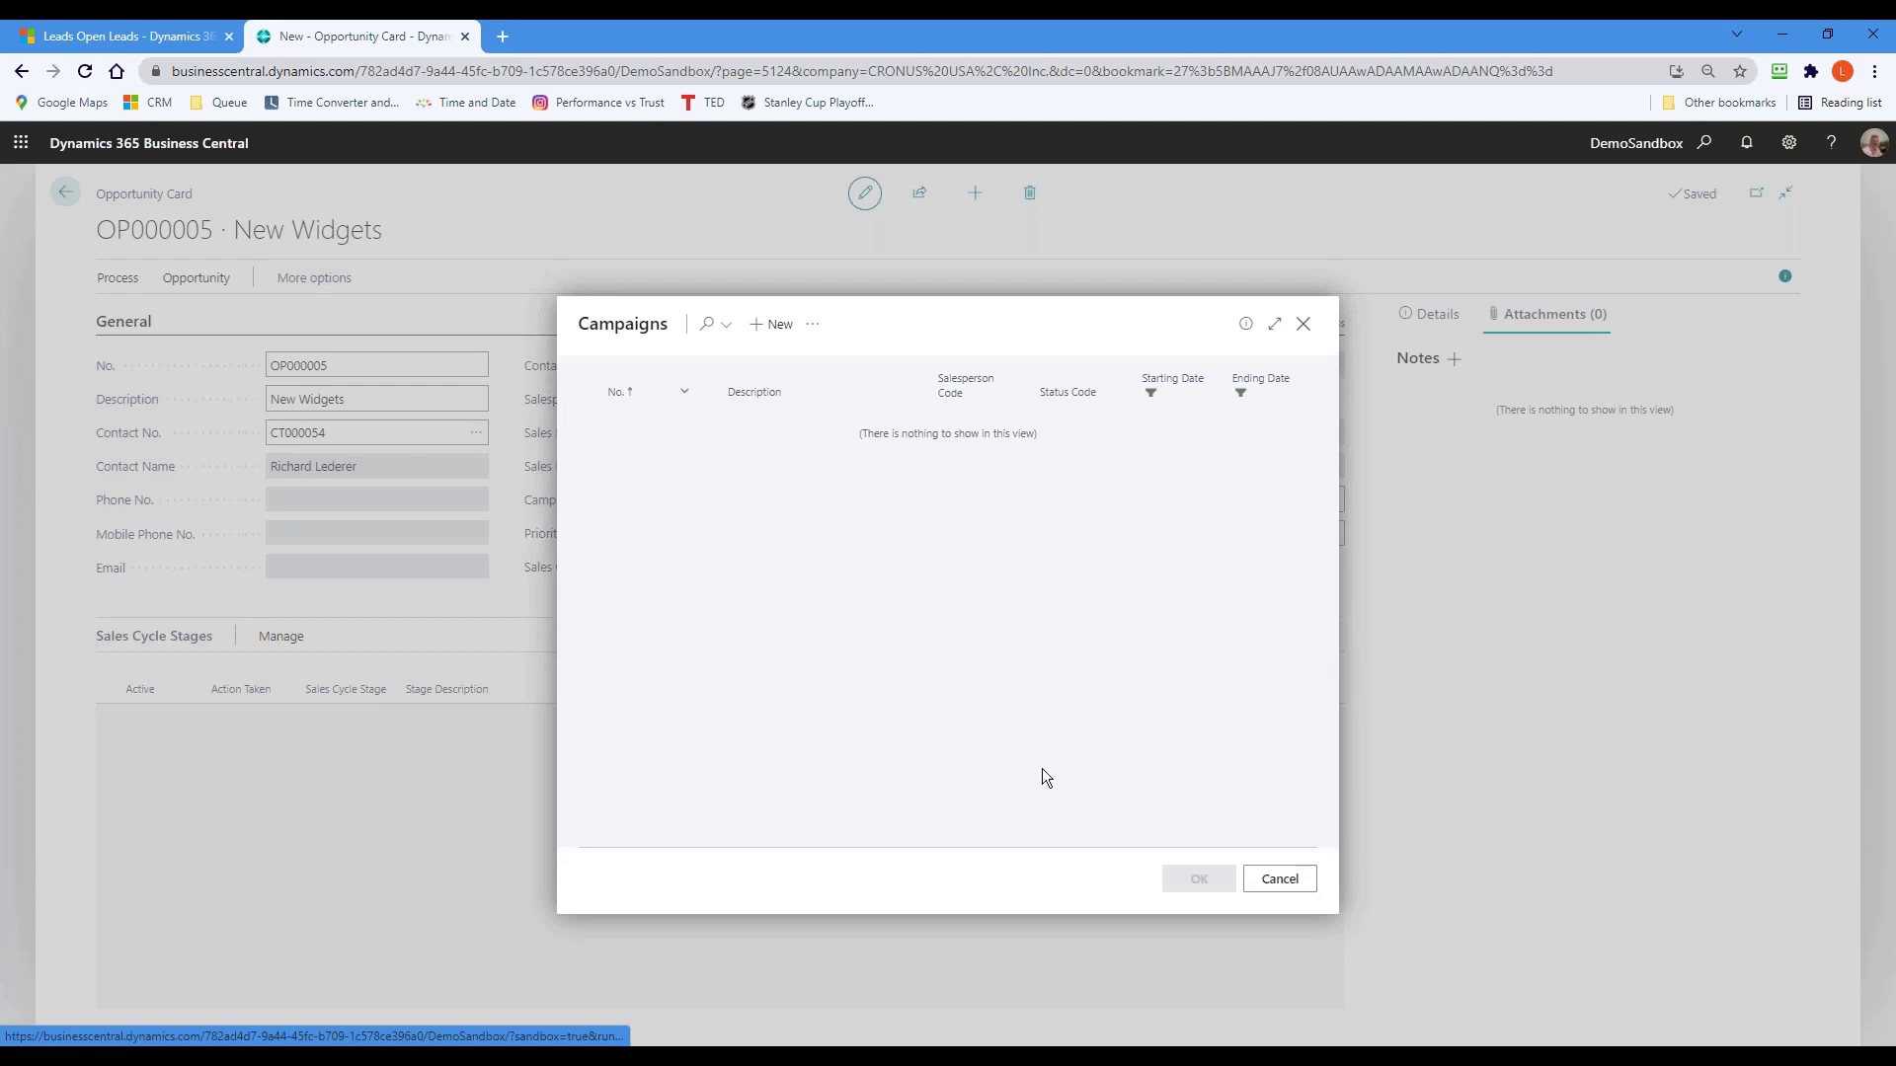
click(1281, 881)
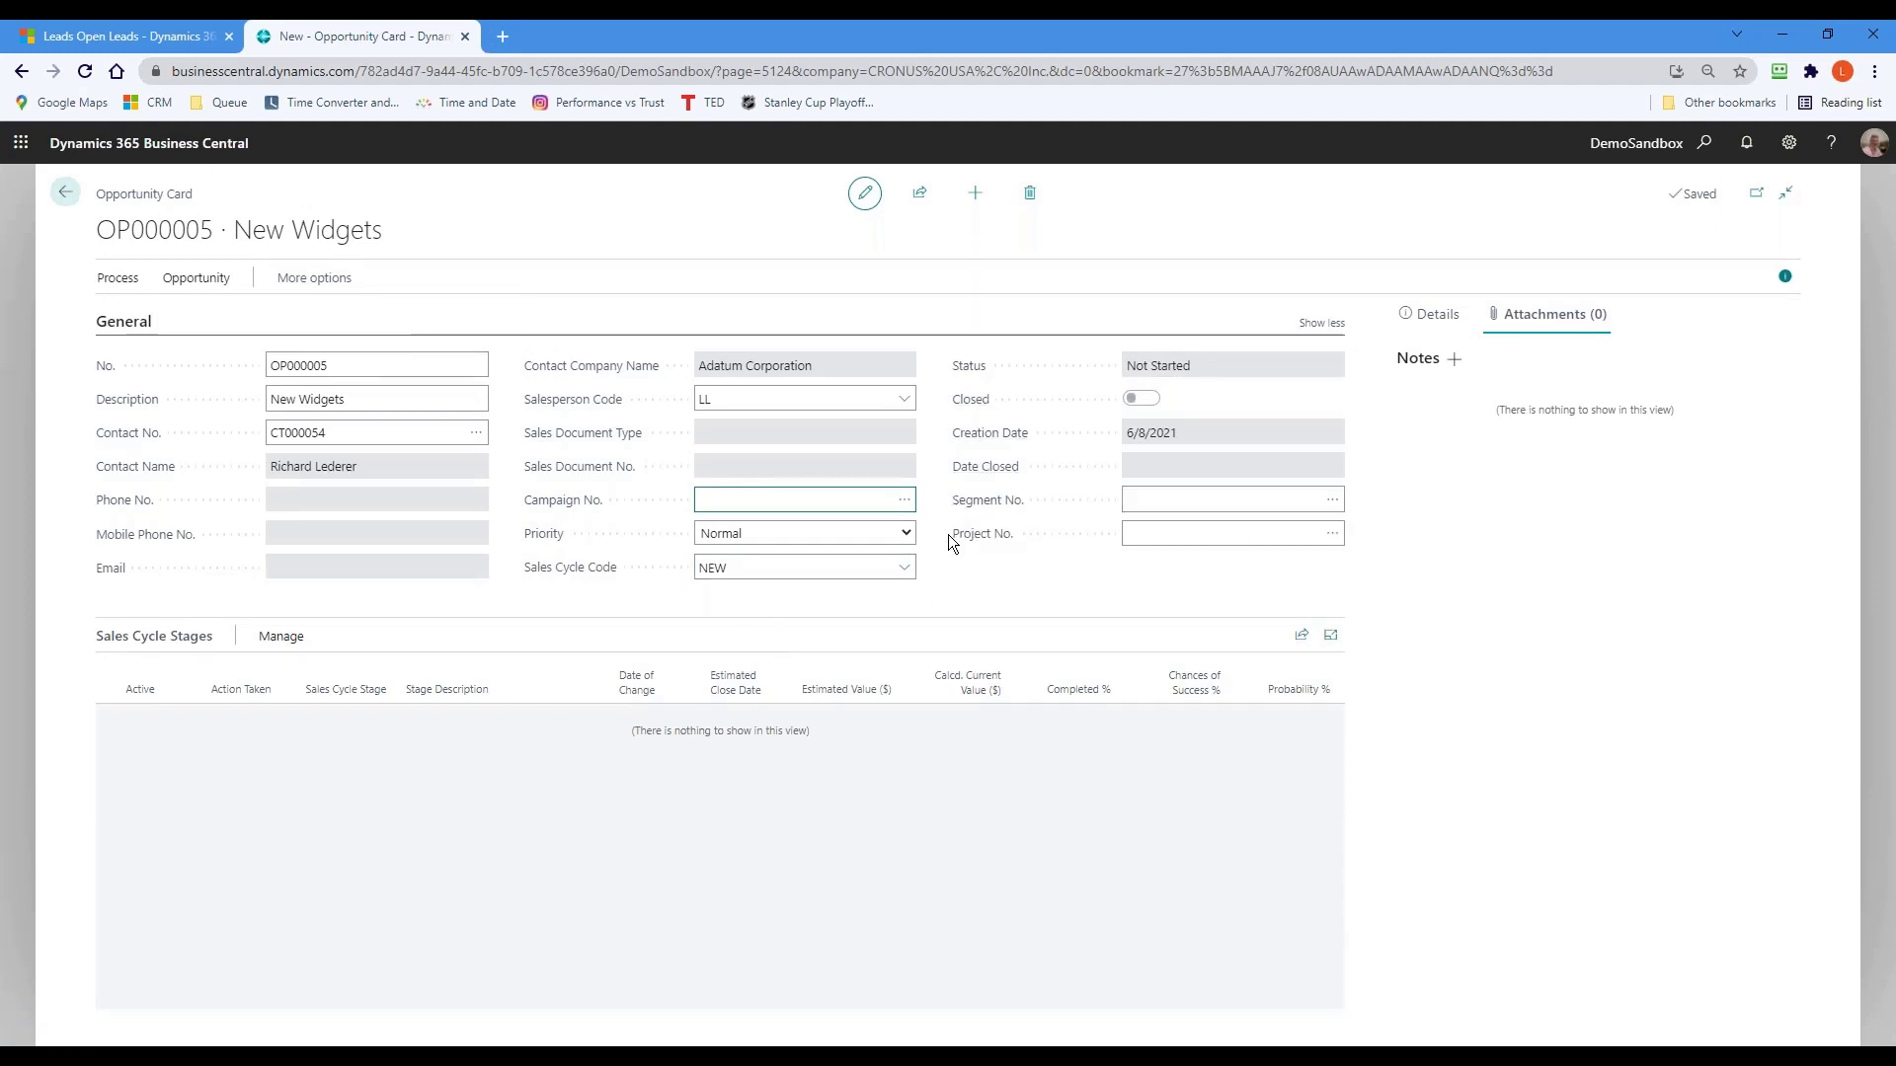
mouse_move(968, 550)
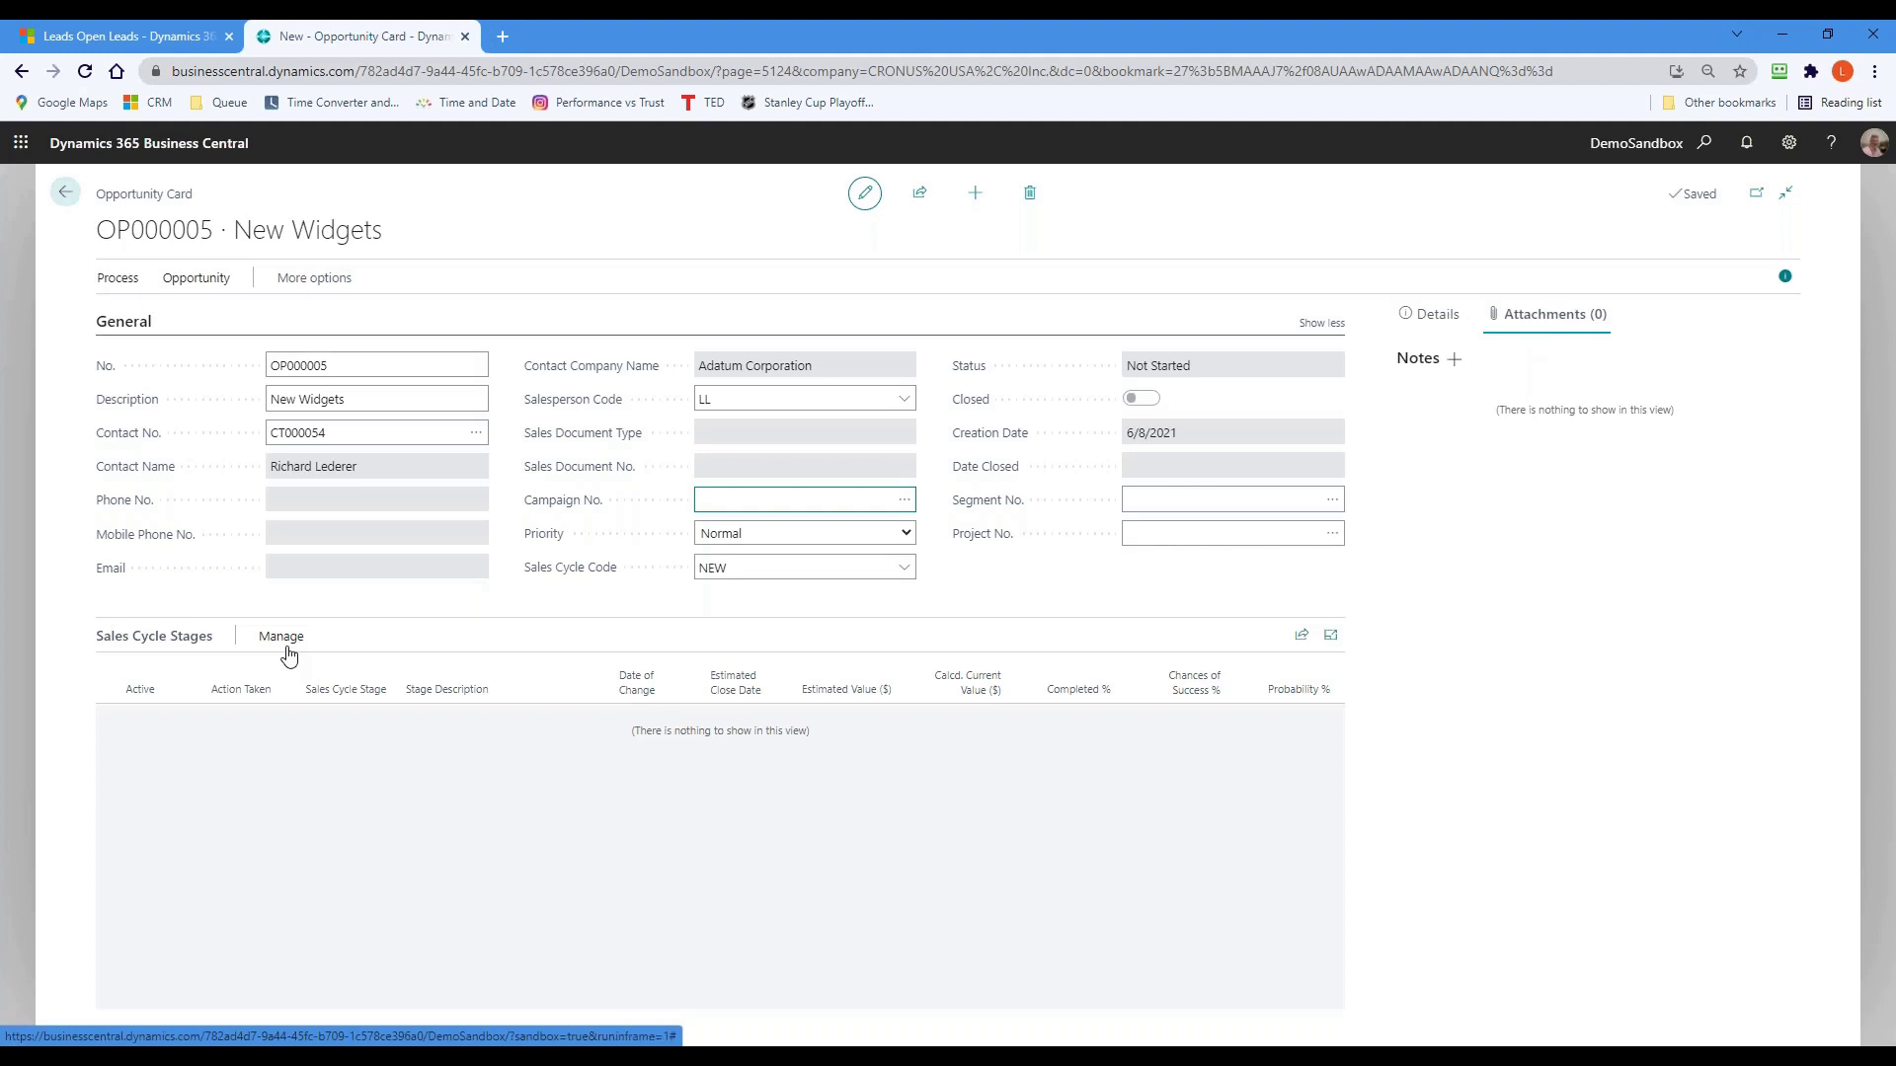
click(866, 193)
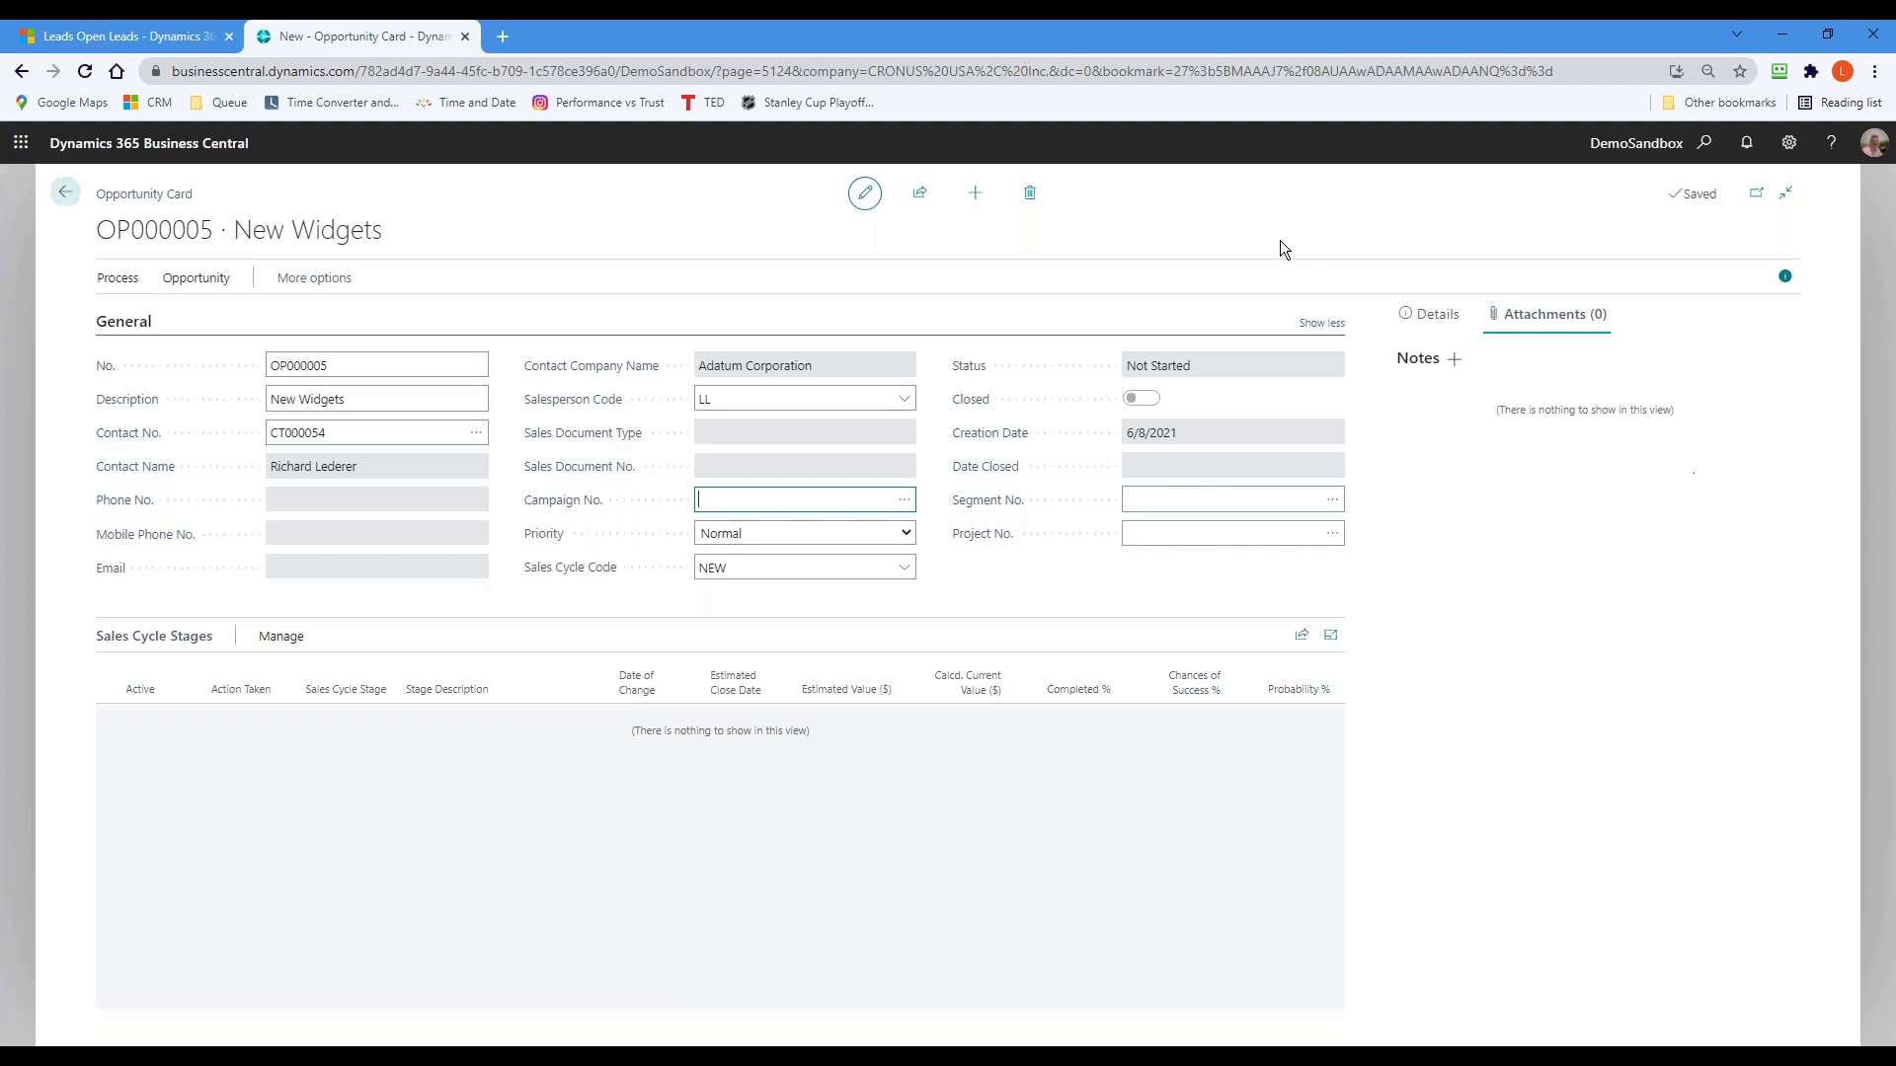
click(148, 327)
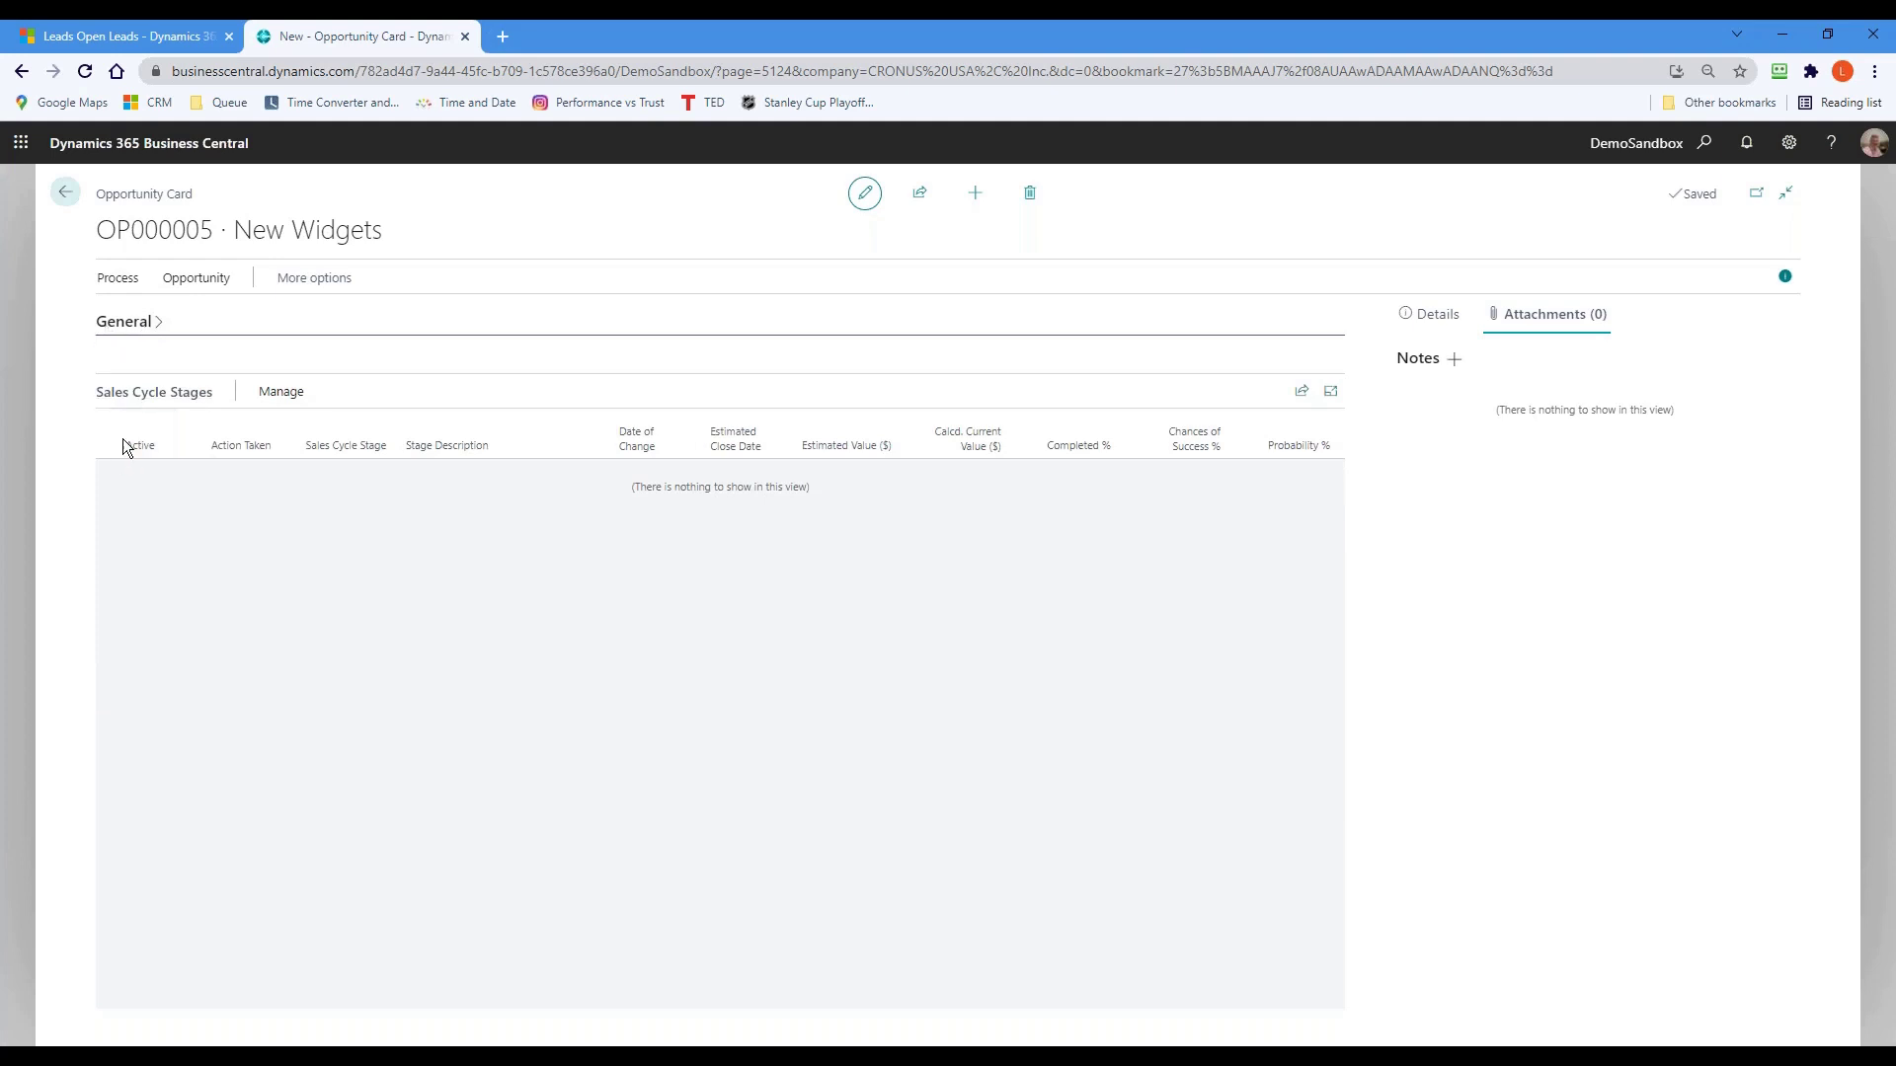
click(153, 332)
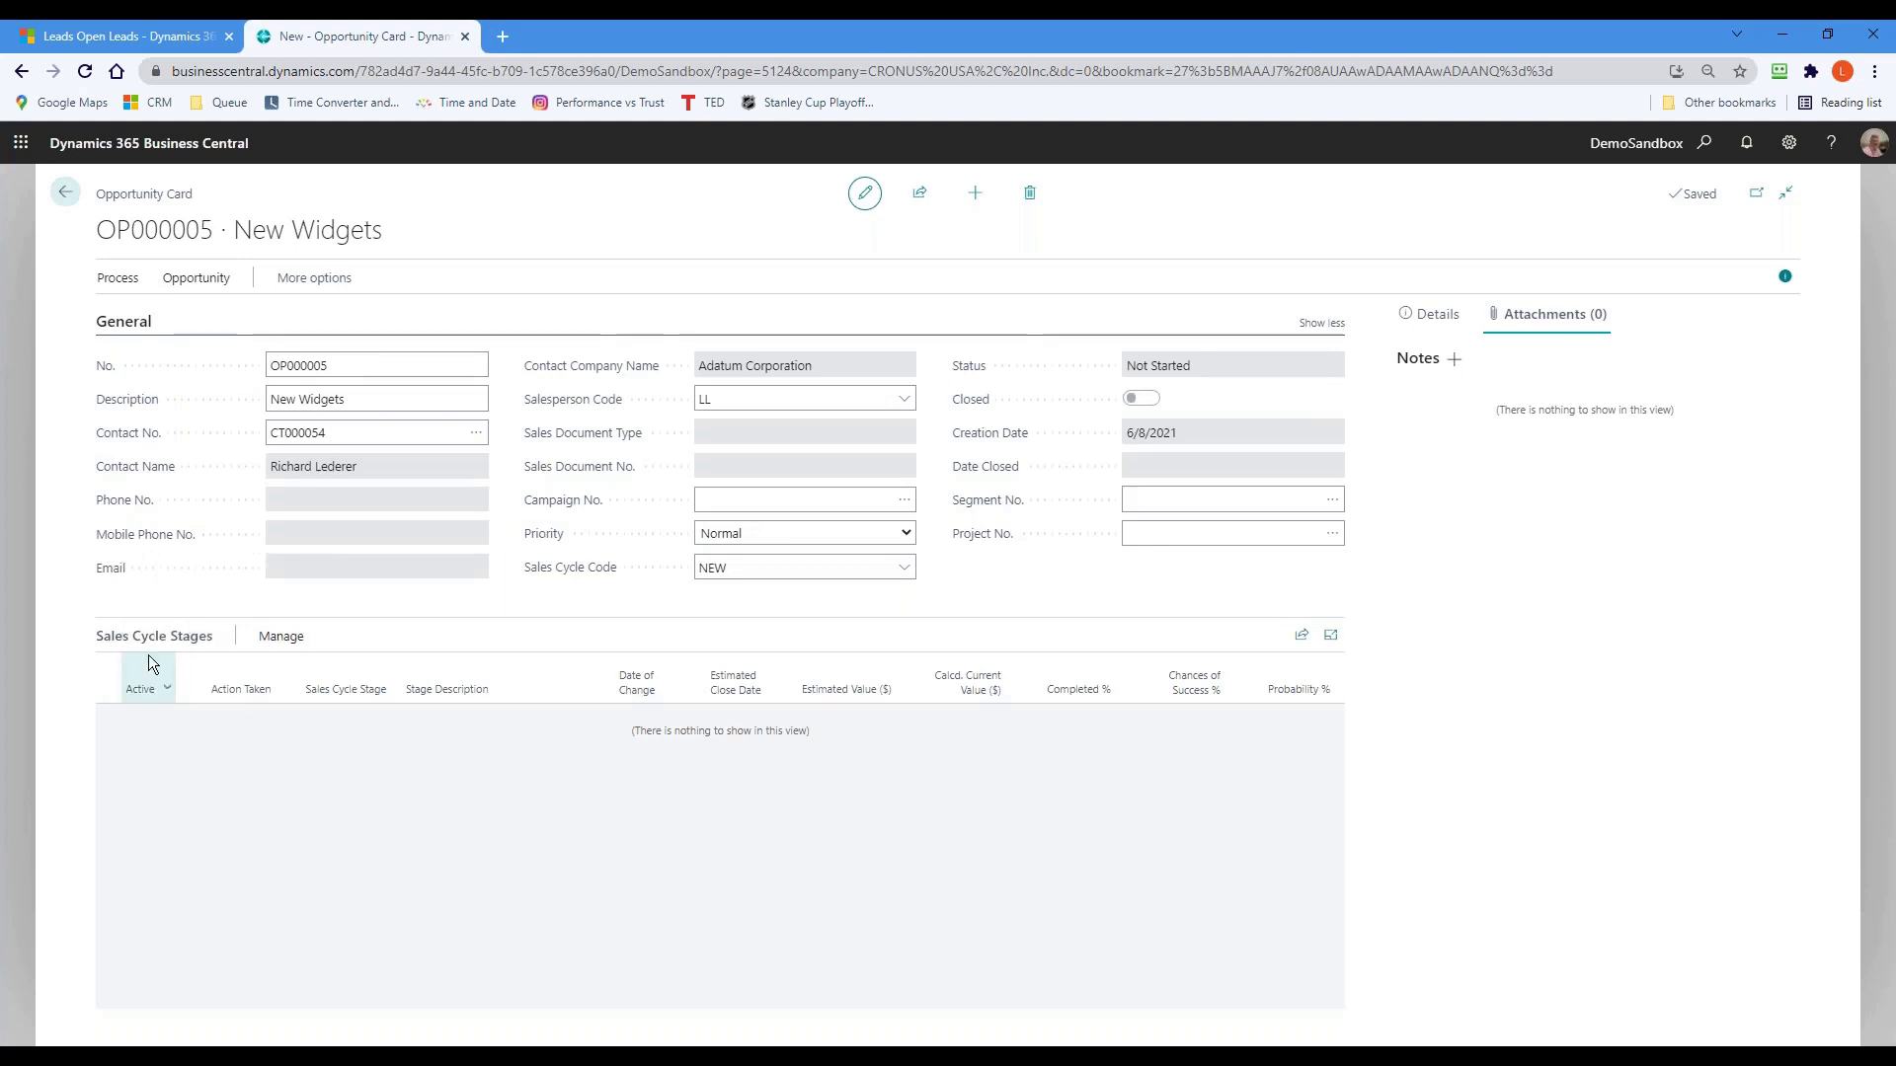
- Try to add a new line to the Sales Cycle Stages of the New Widgets opportunity
click(287, 639)
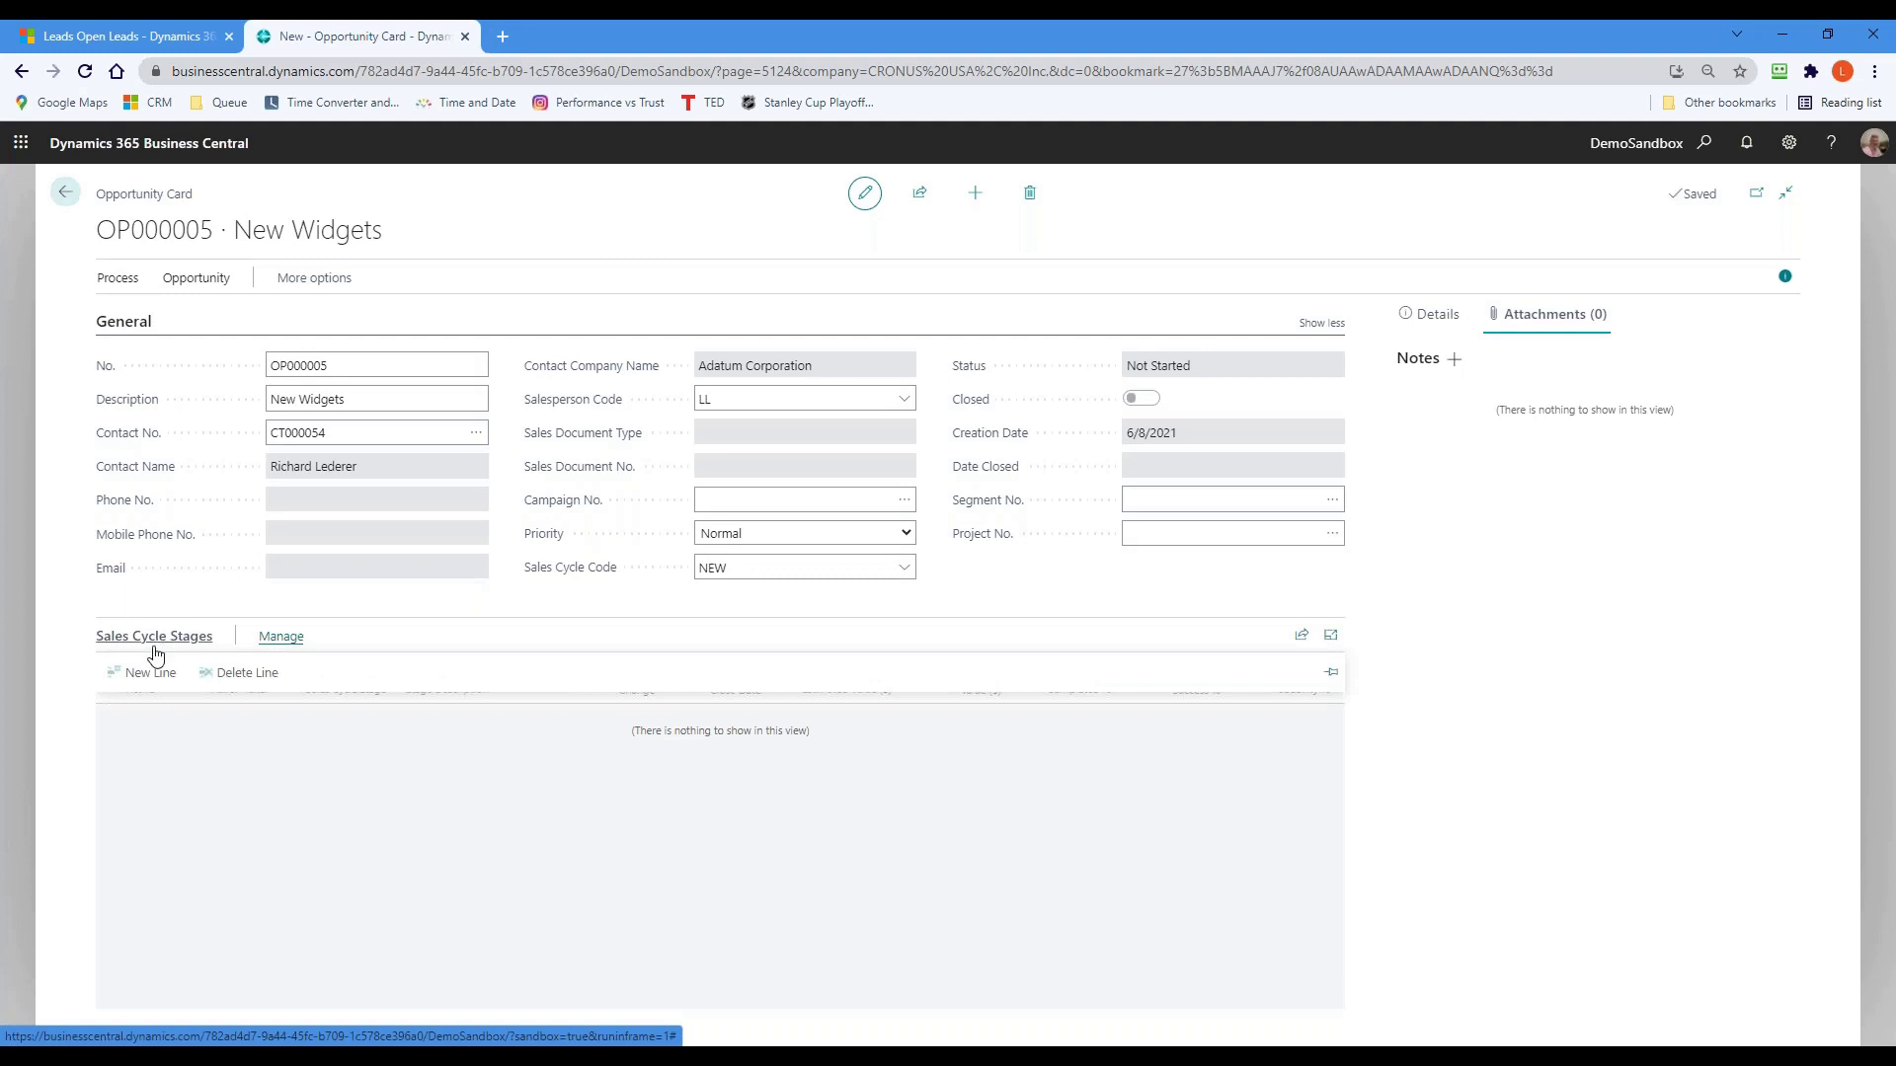
click(138, 673)
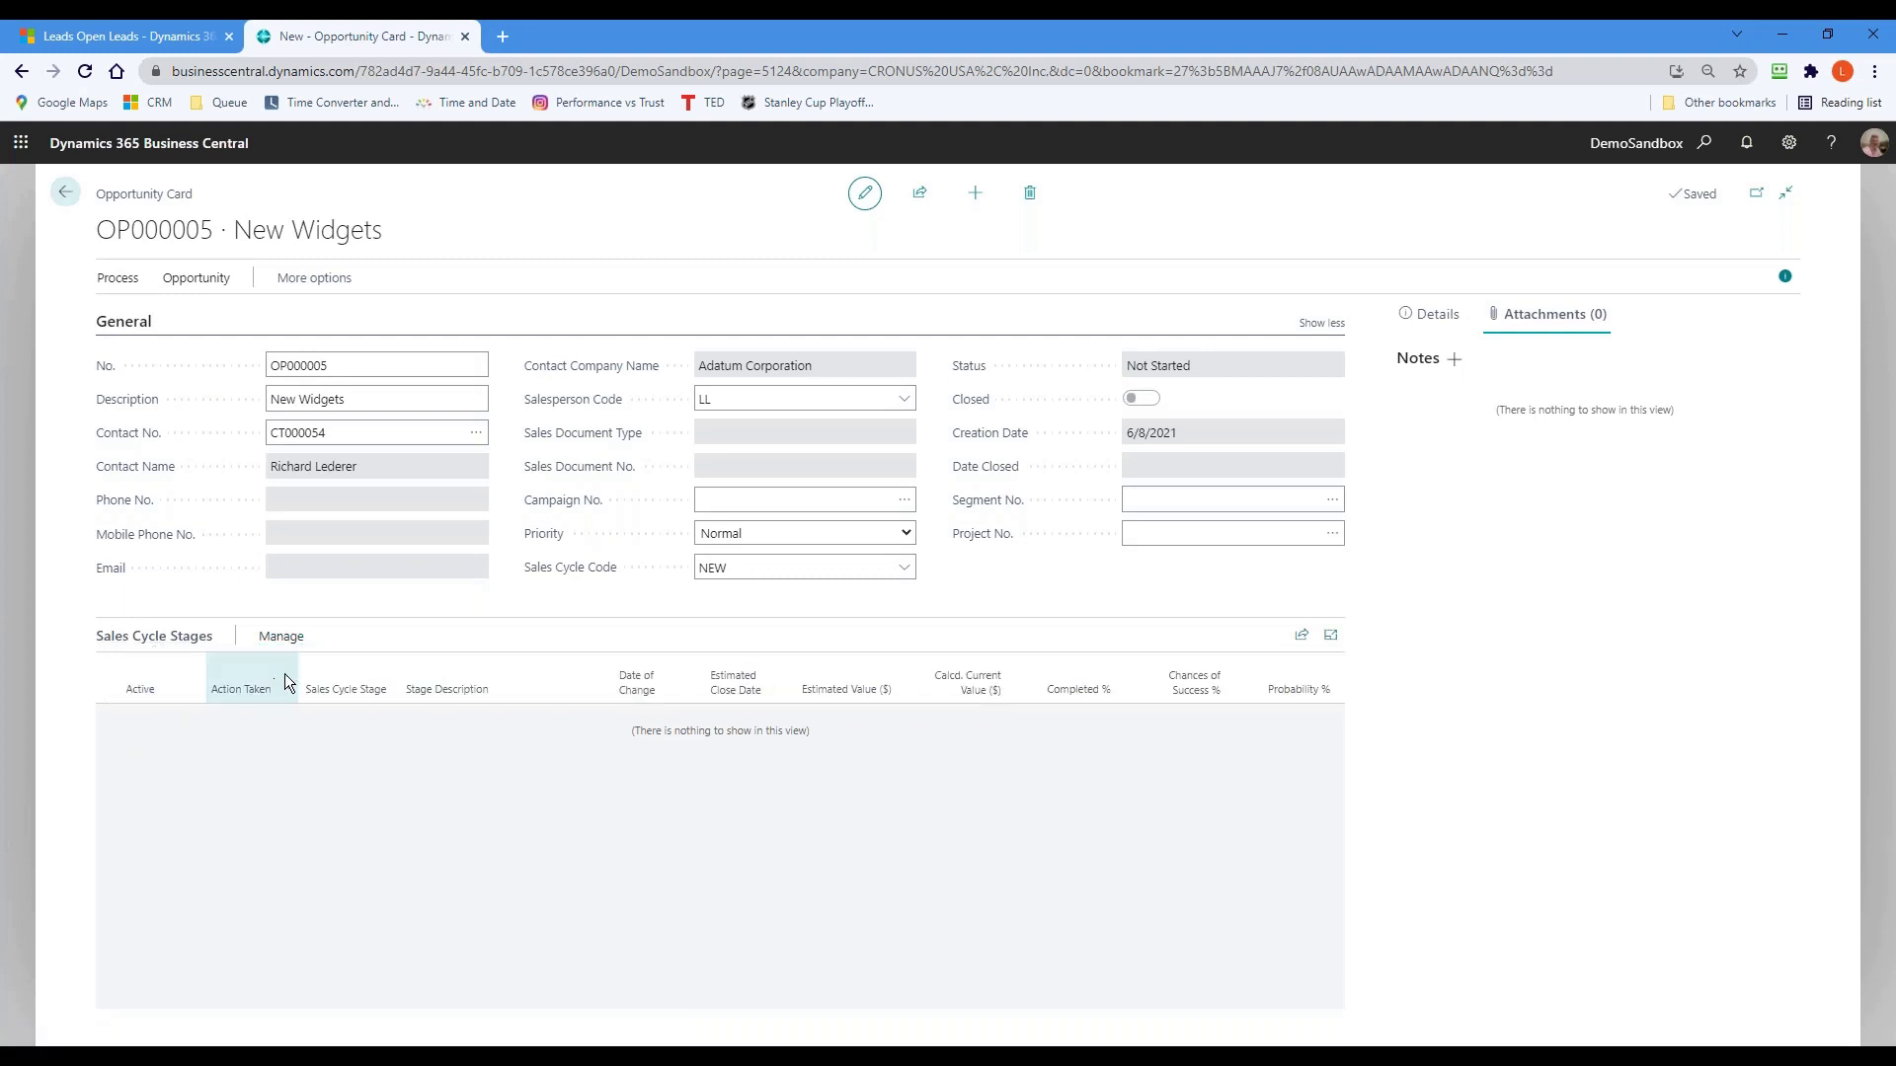
click(283, 638)
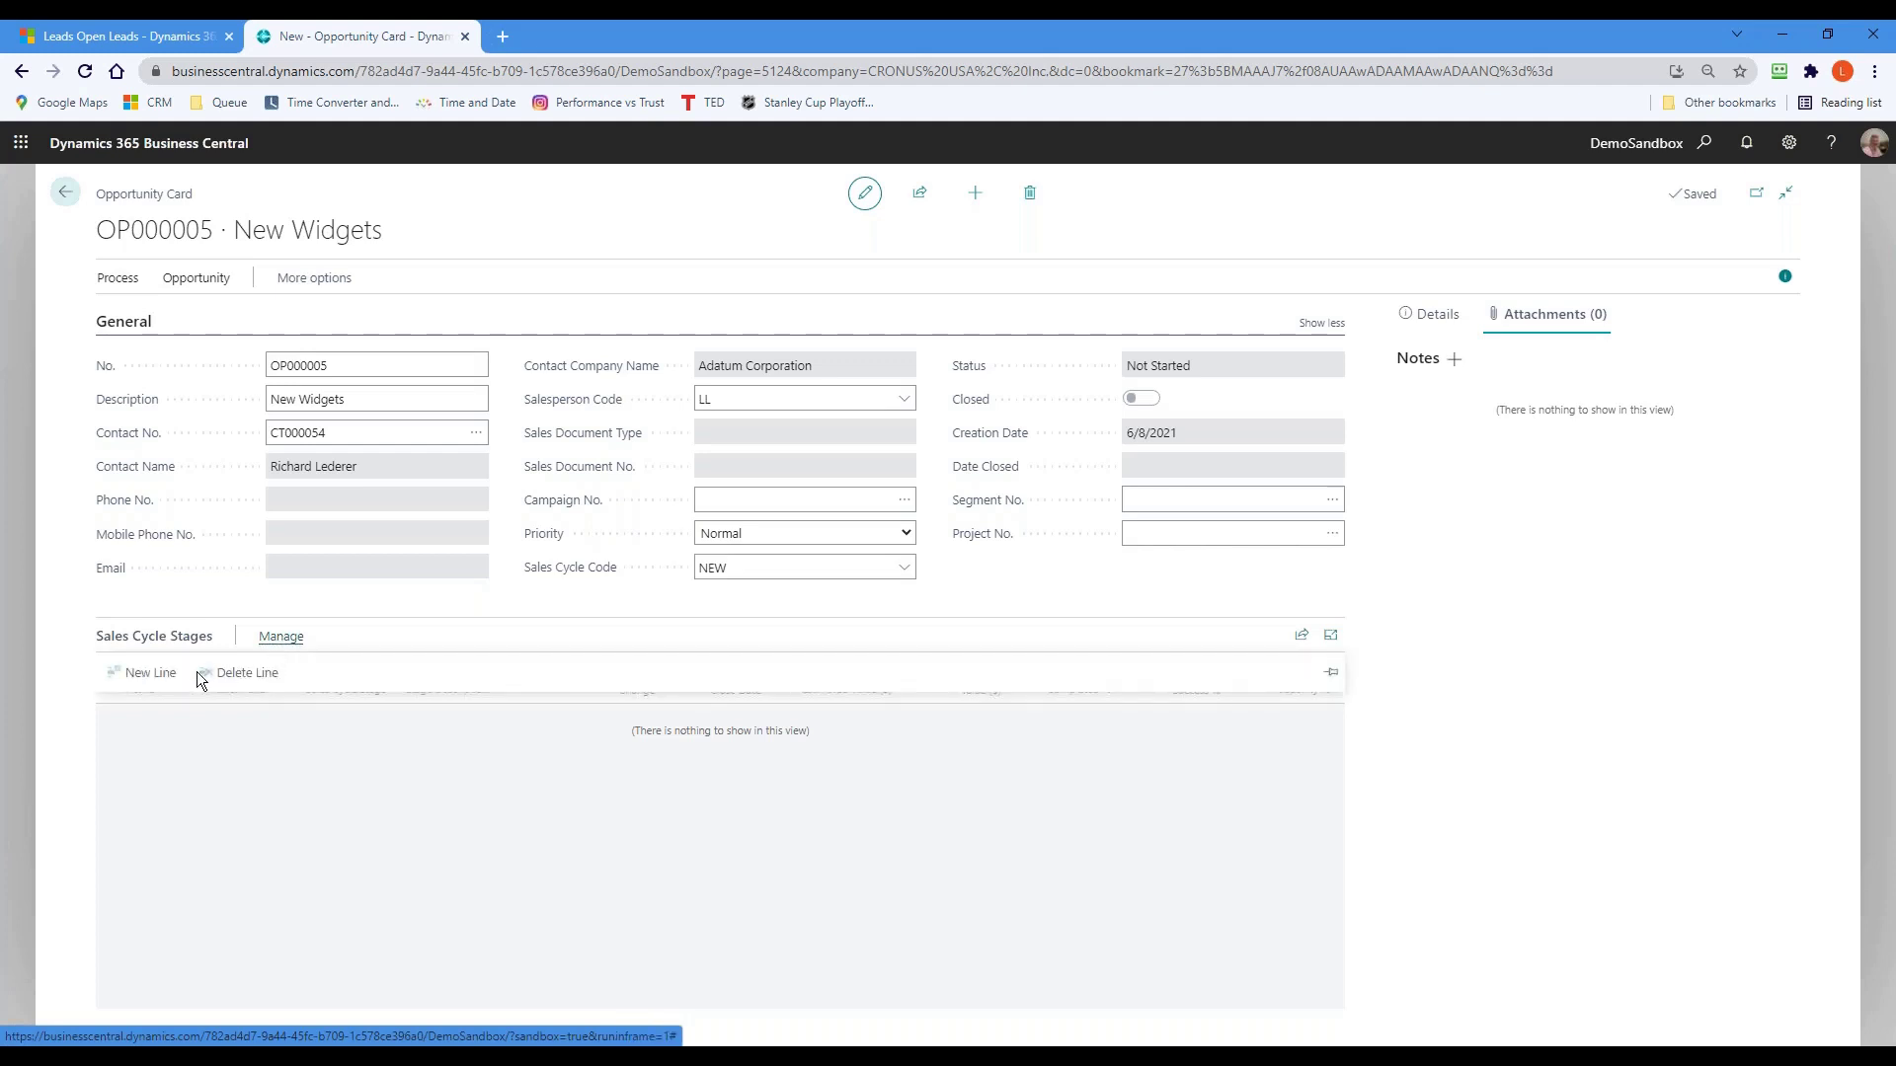
click(152, 678)
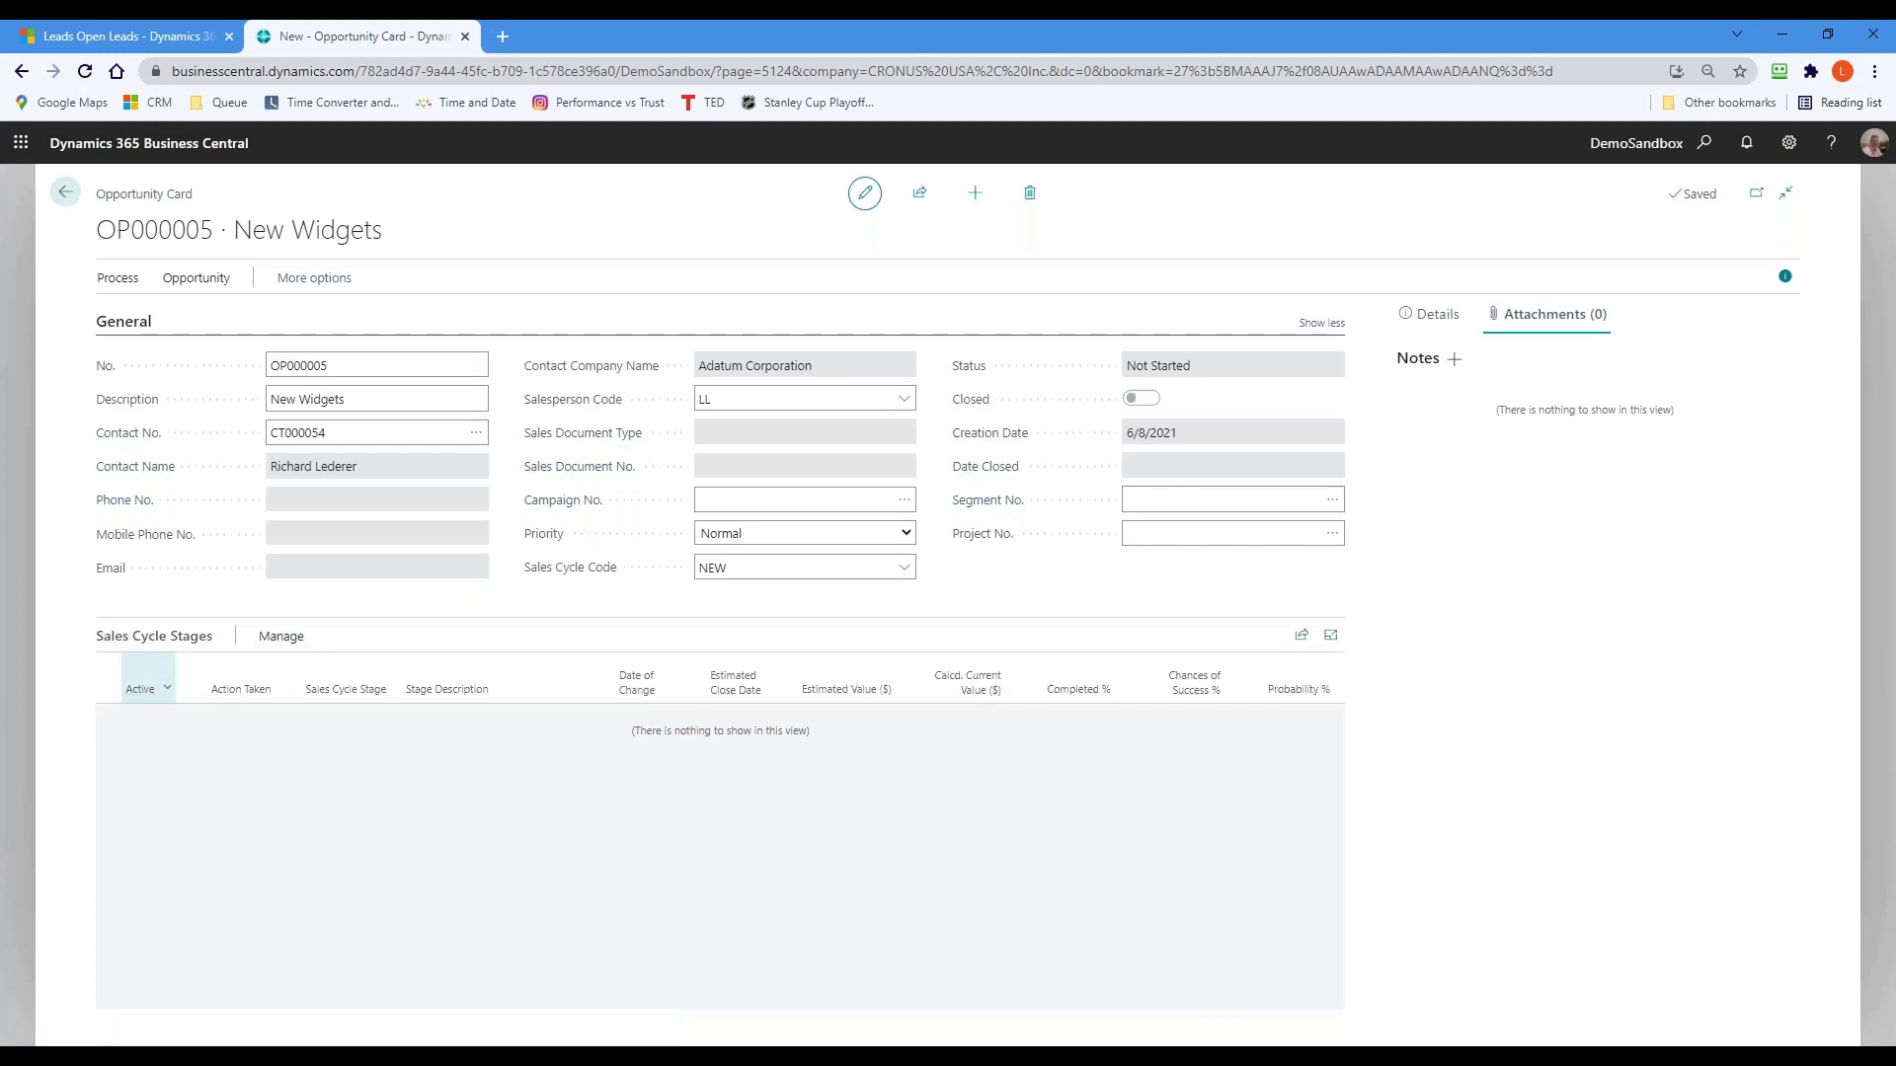
click(168, 691)
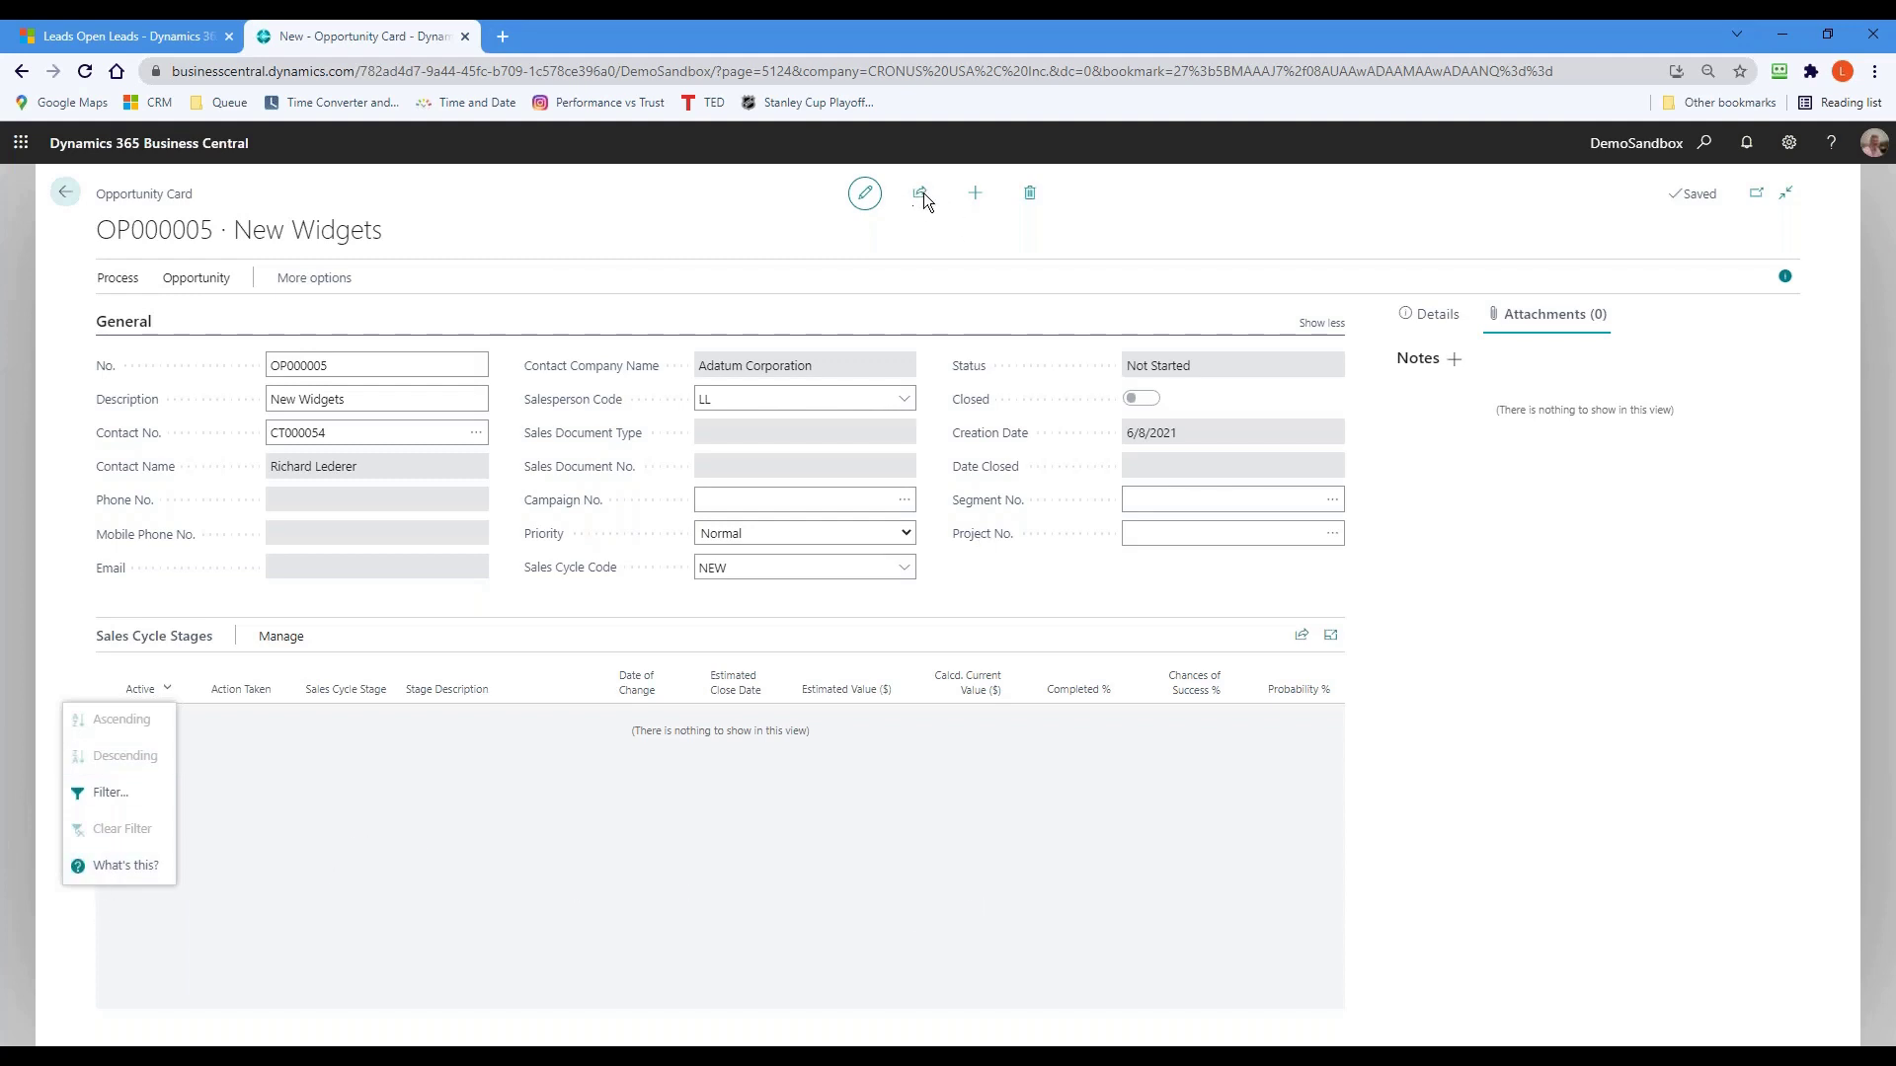
click(348, 881)
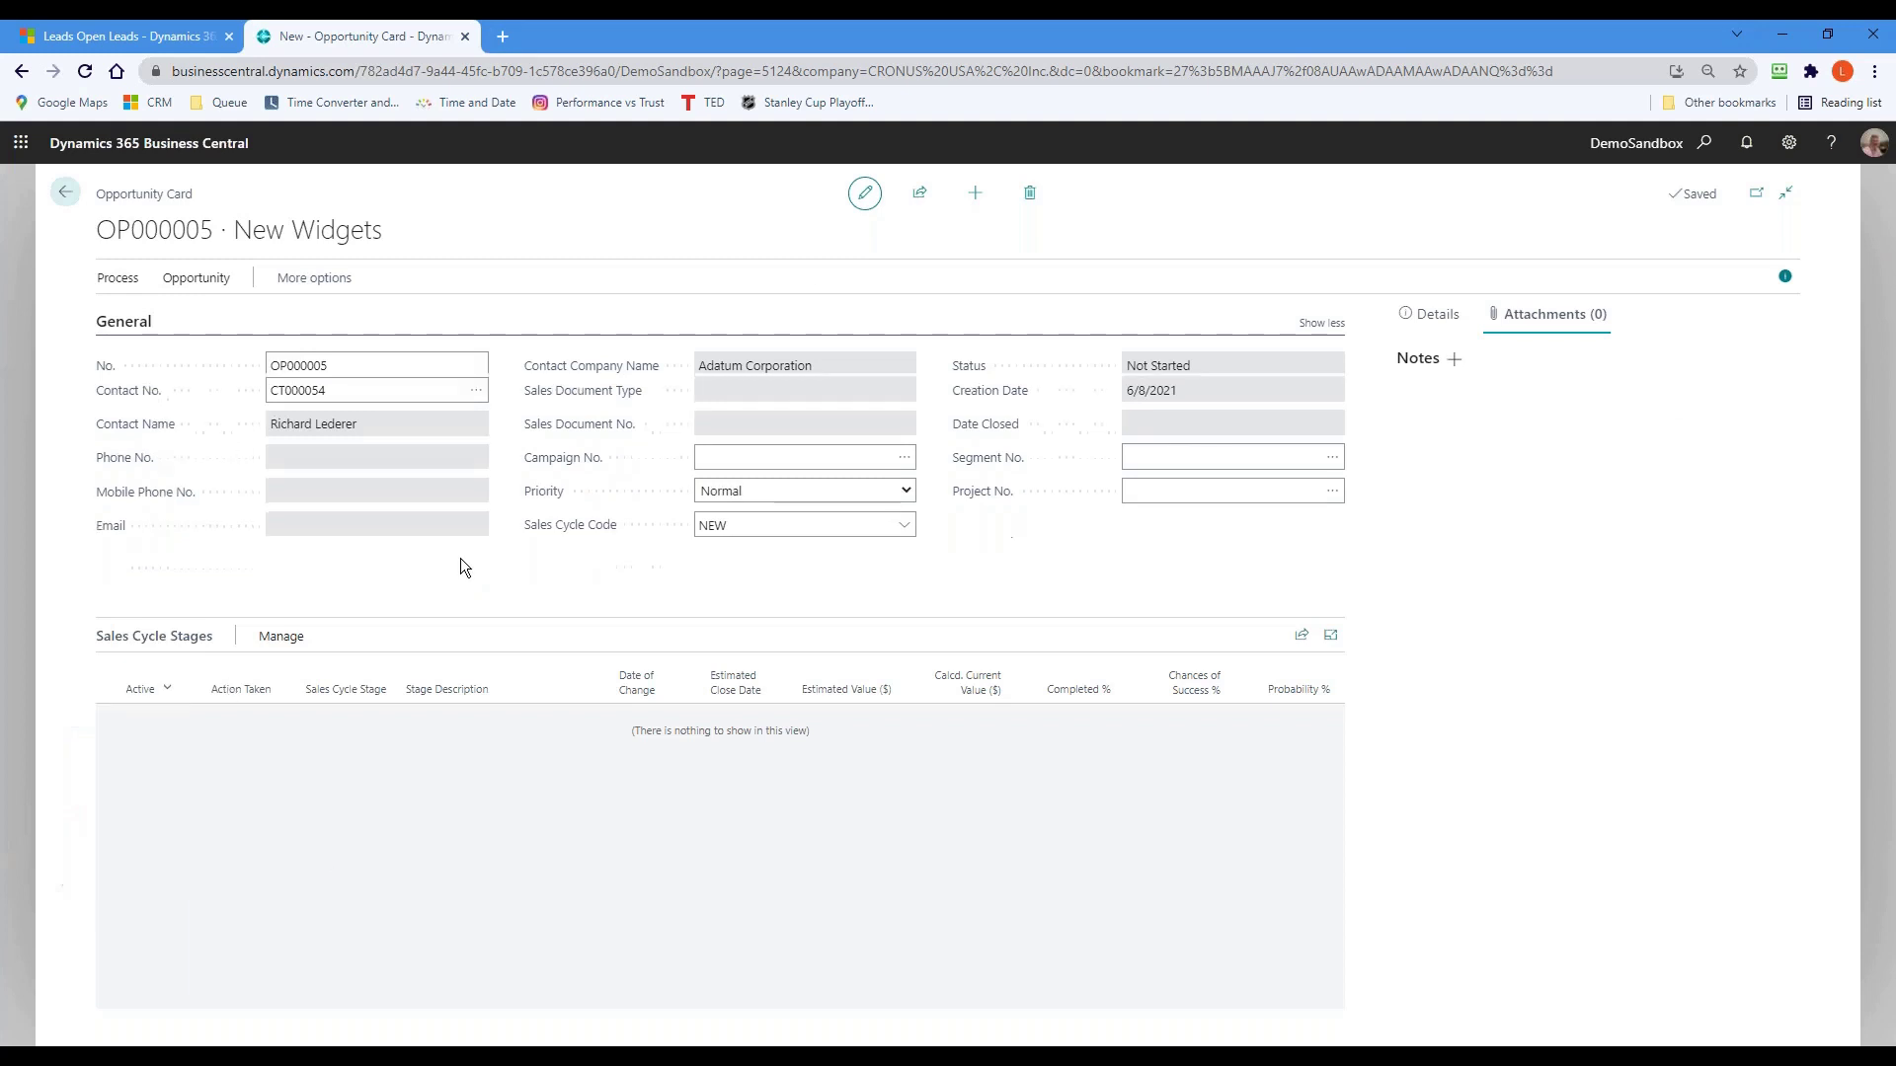
click(917, 201)
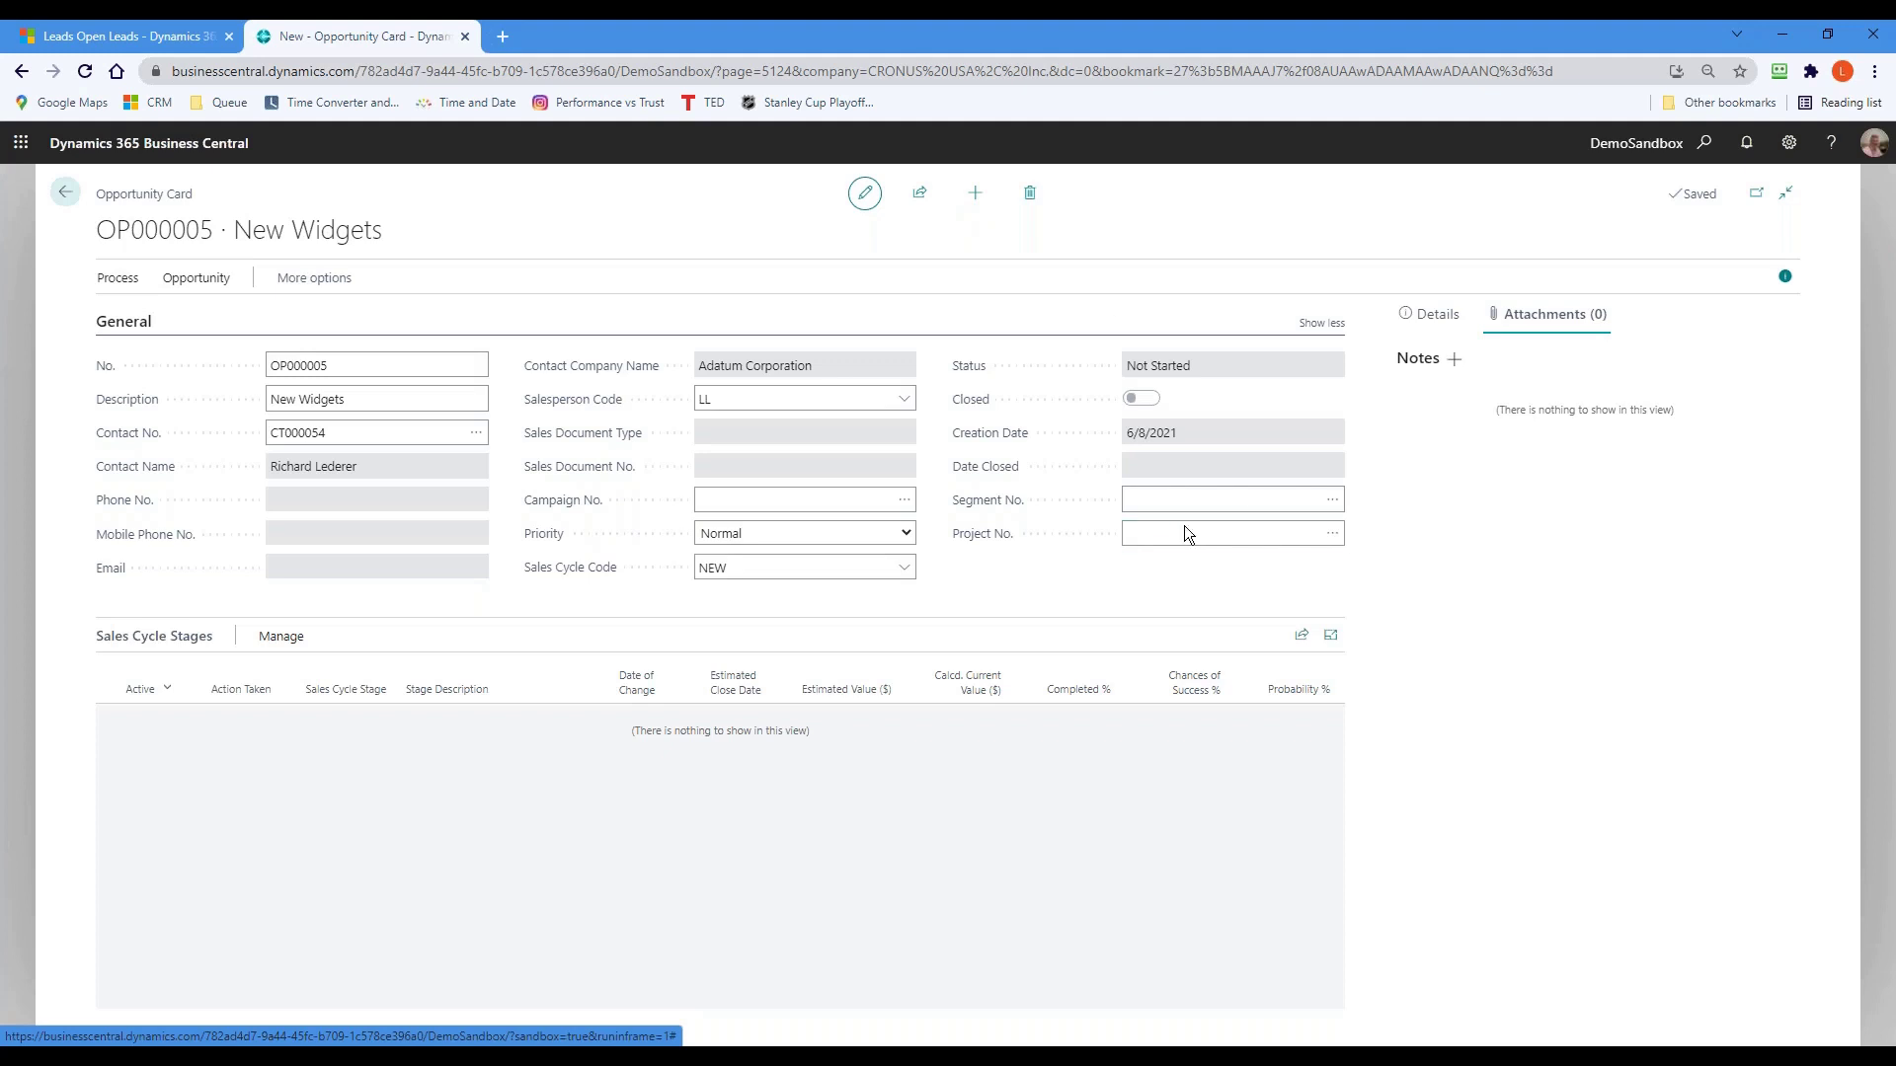
- Expand the Sales Cycle Stages list to the full page and examine its column and line management options
click(1331, 636)
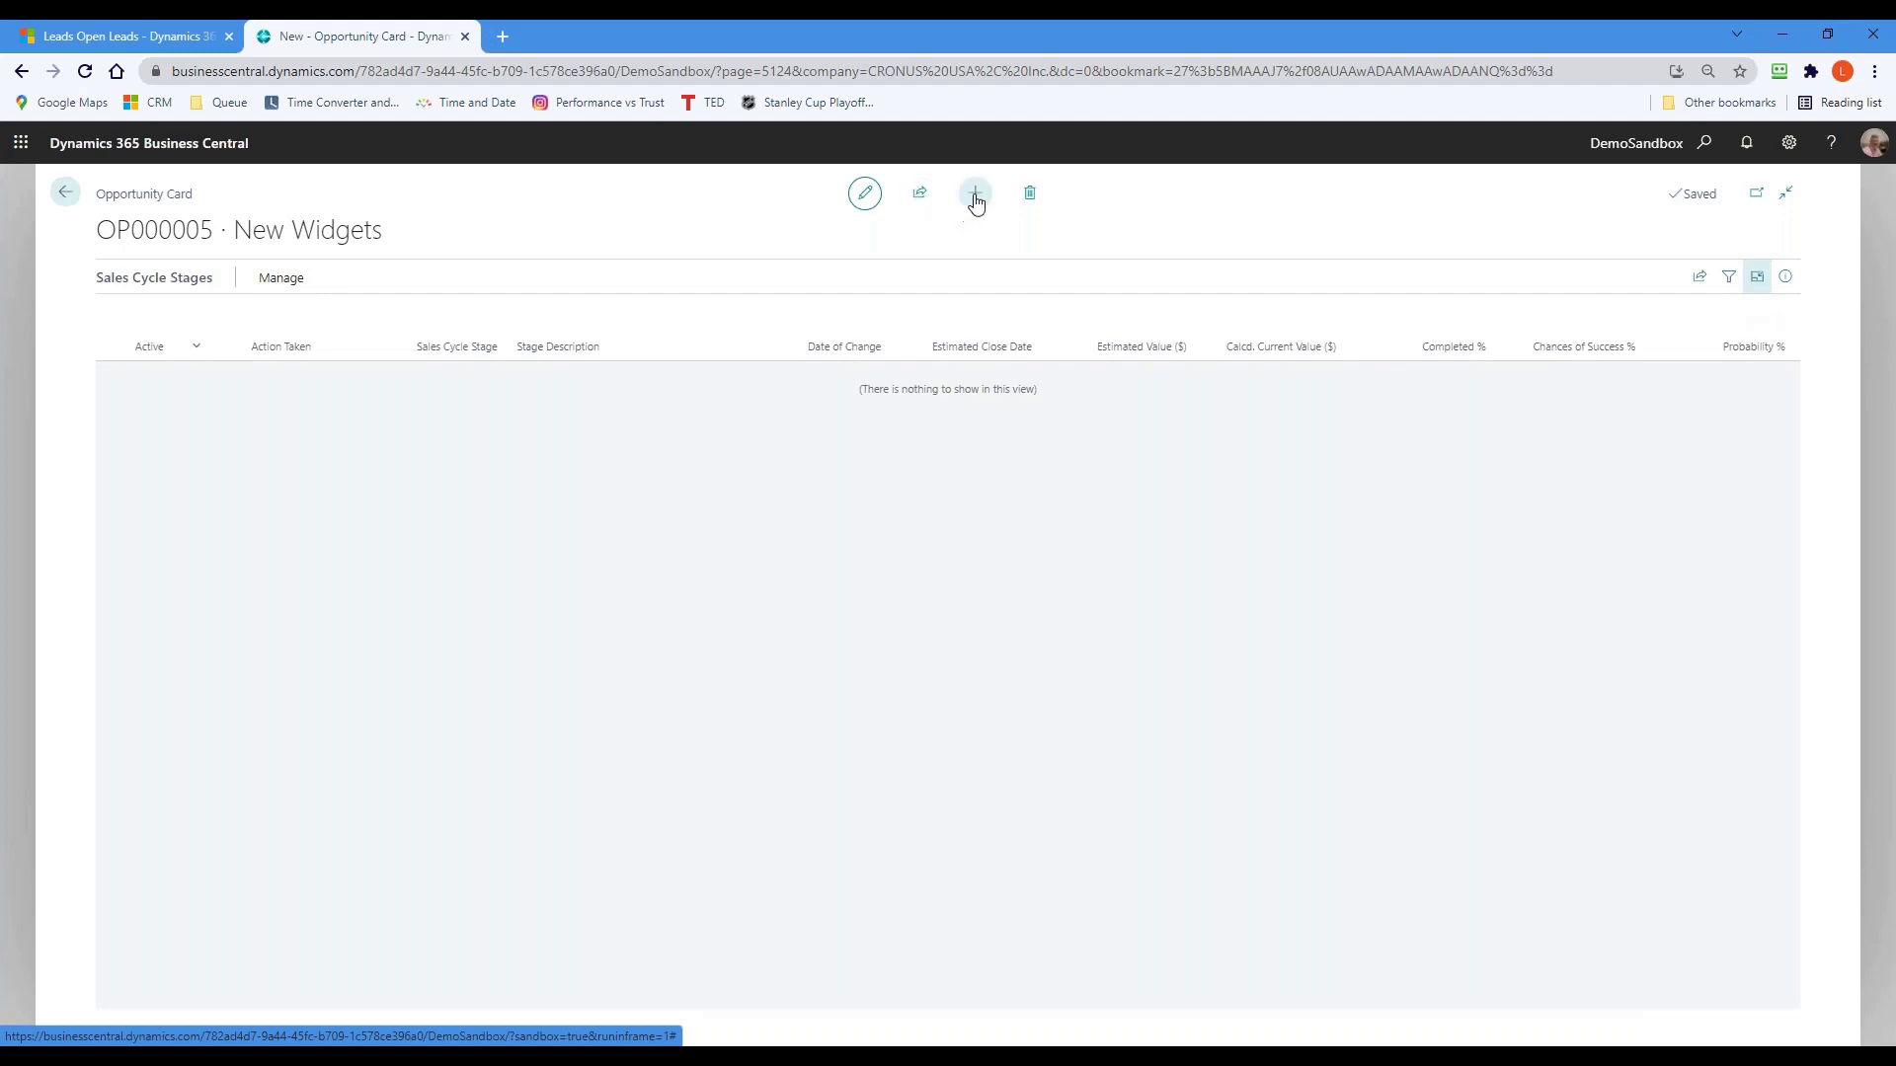
click(199, 348)
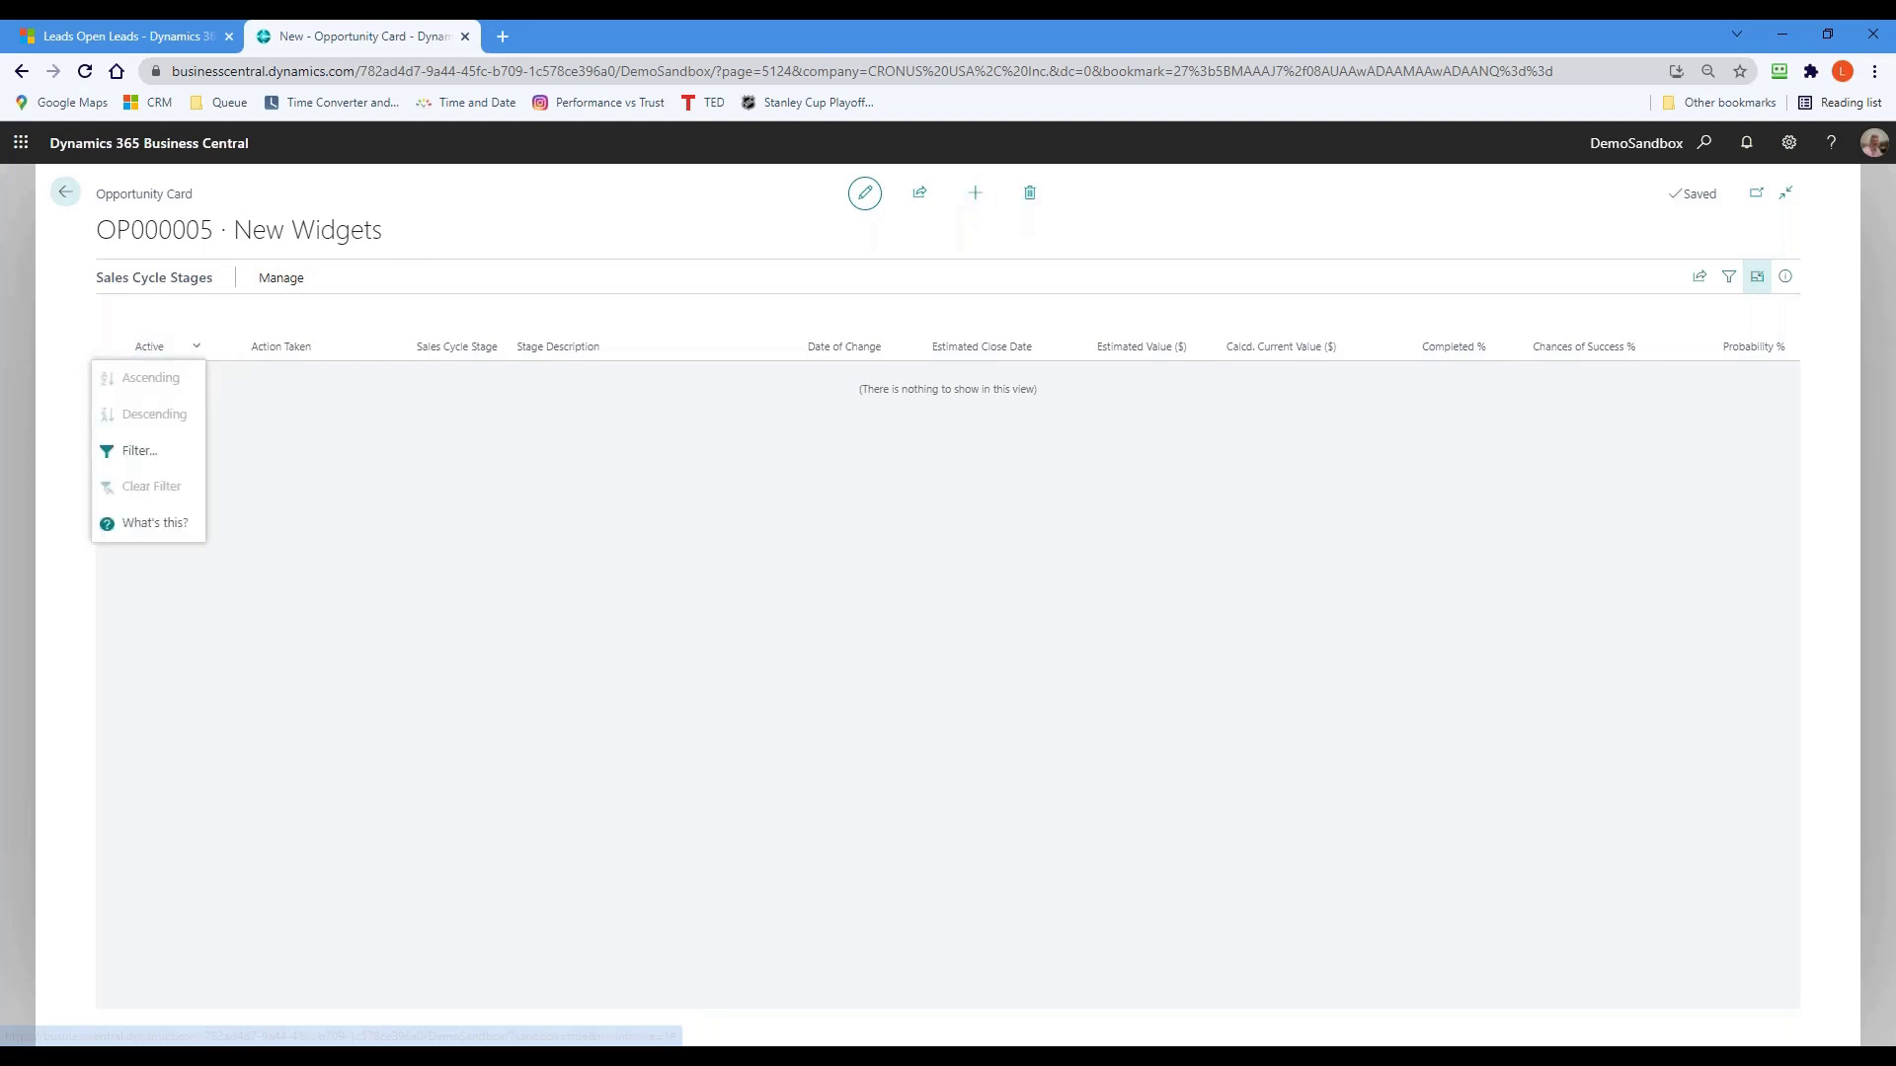
click(276, 280)
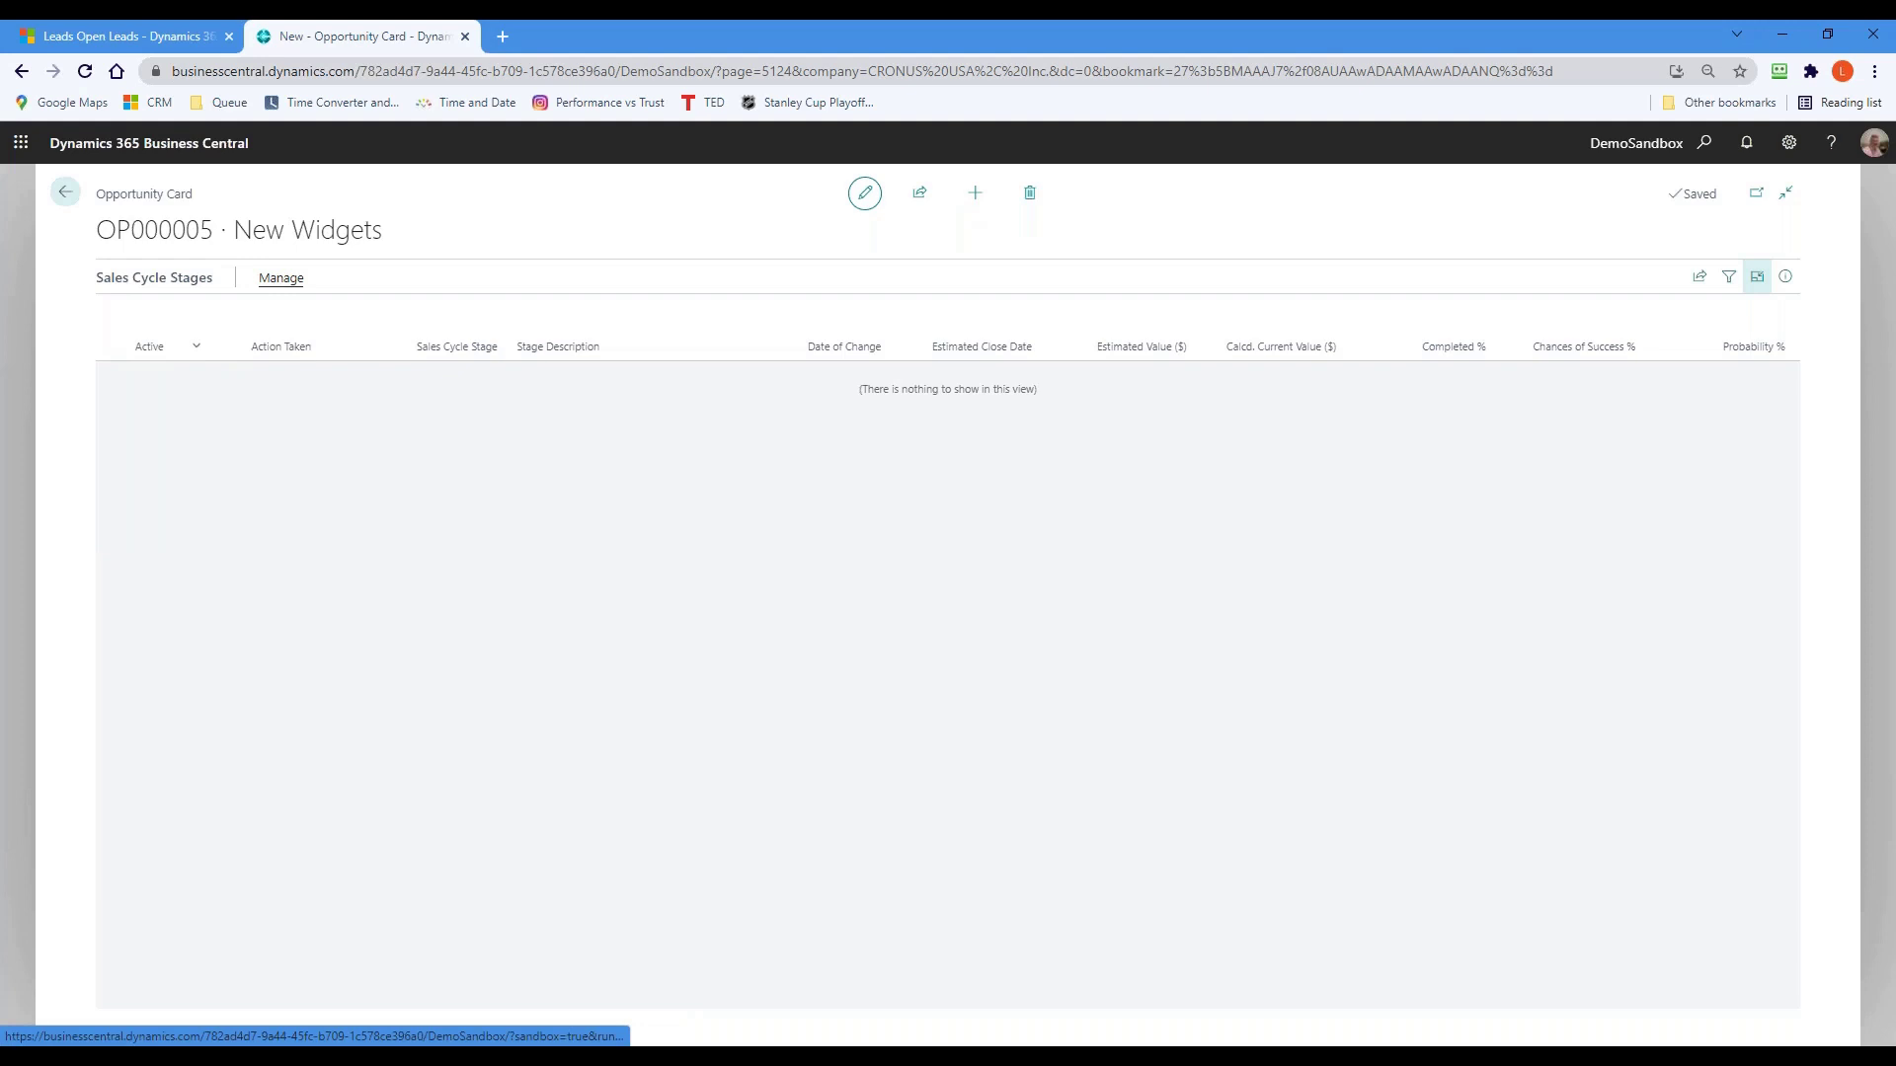
click(281, 286)
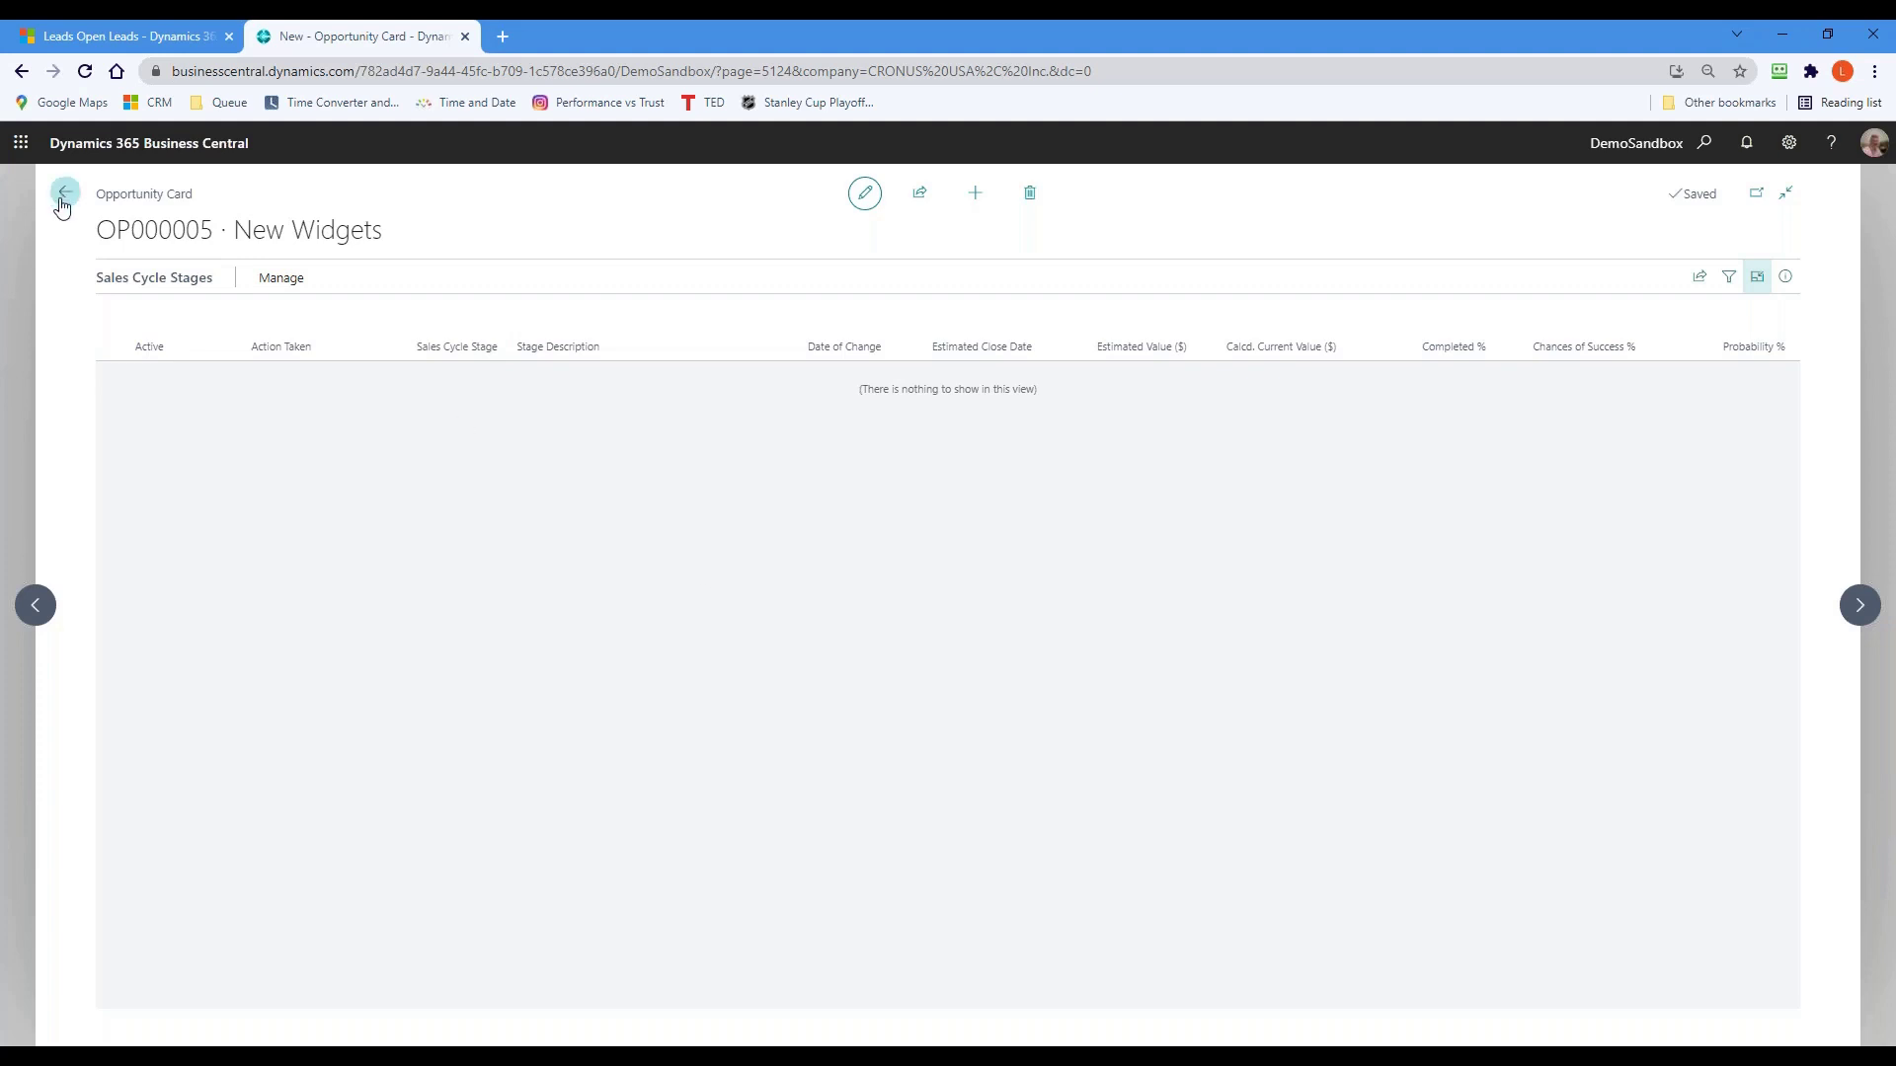
- Leave the opportunity card, review the list of open opportunities, and return to the Sales and Relationship Manager home page
click(62, 202)
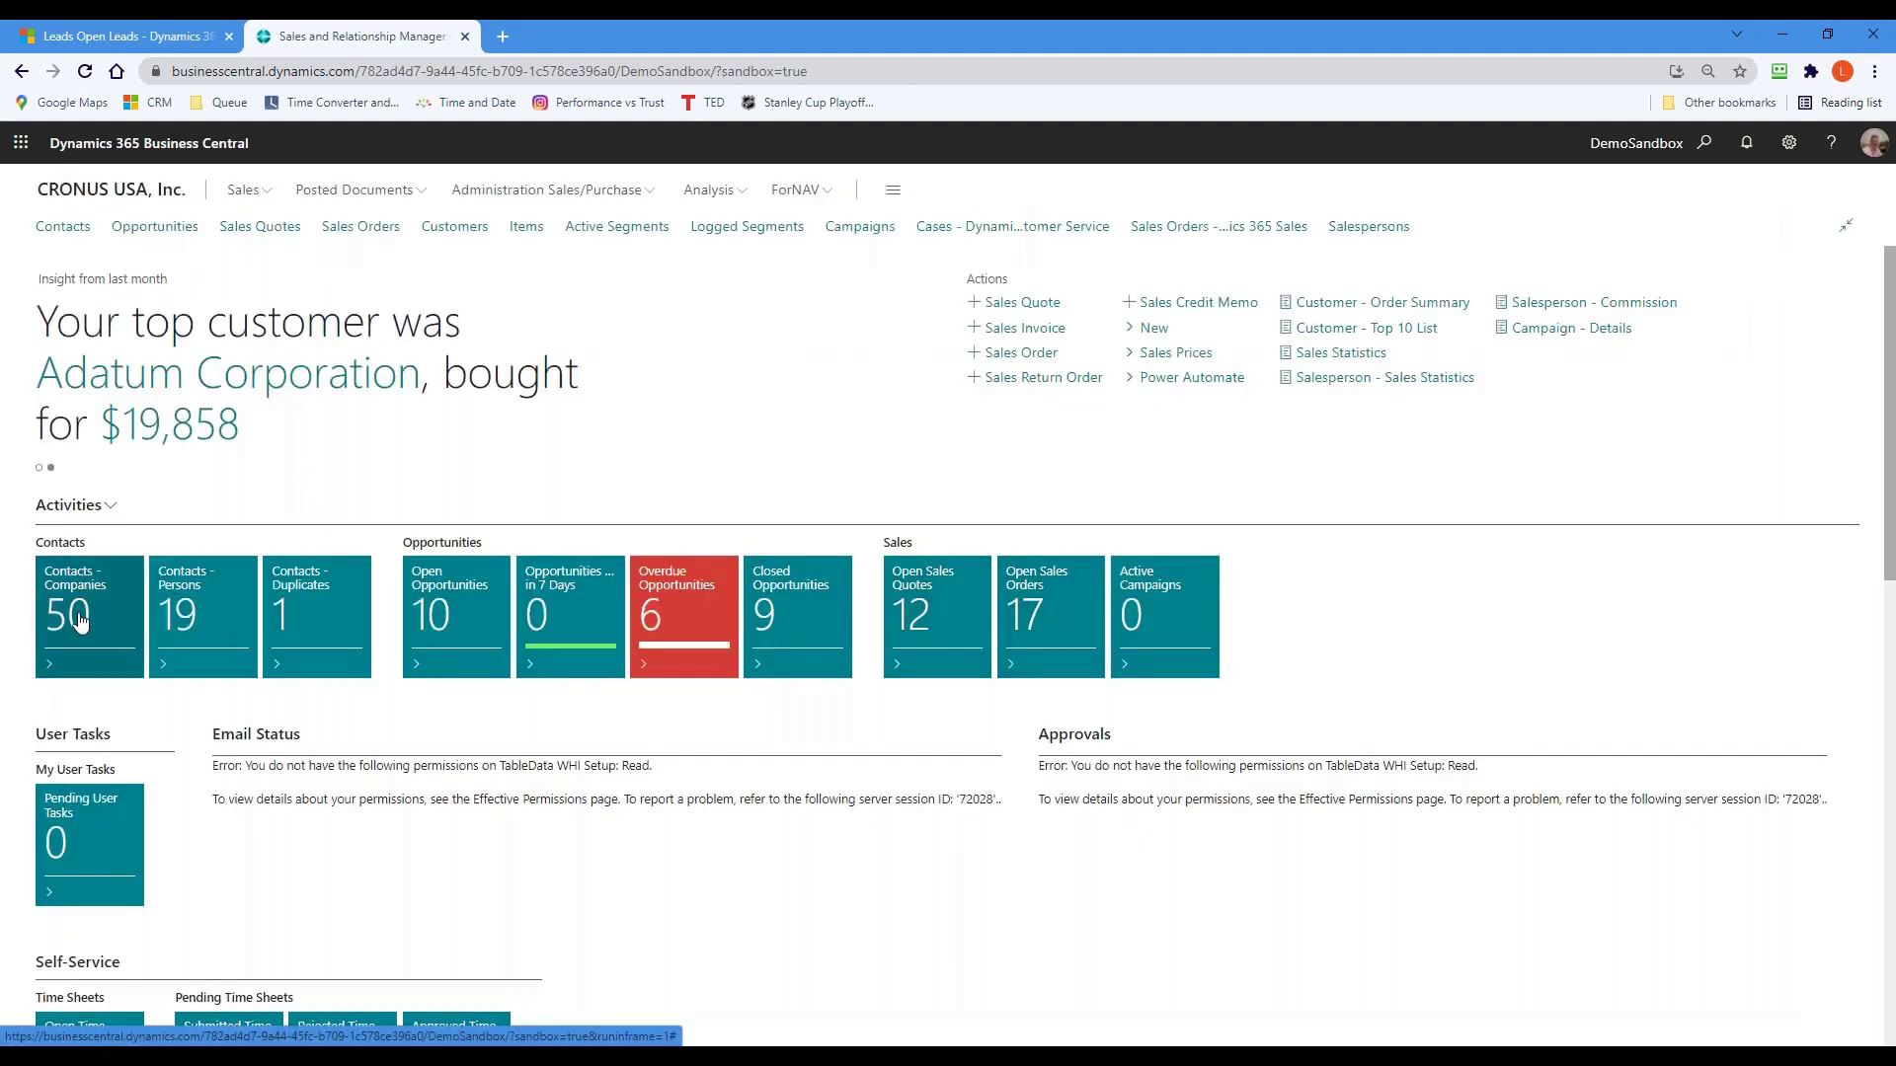
click(447, 623)
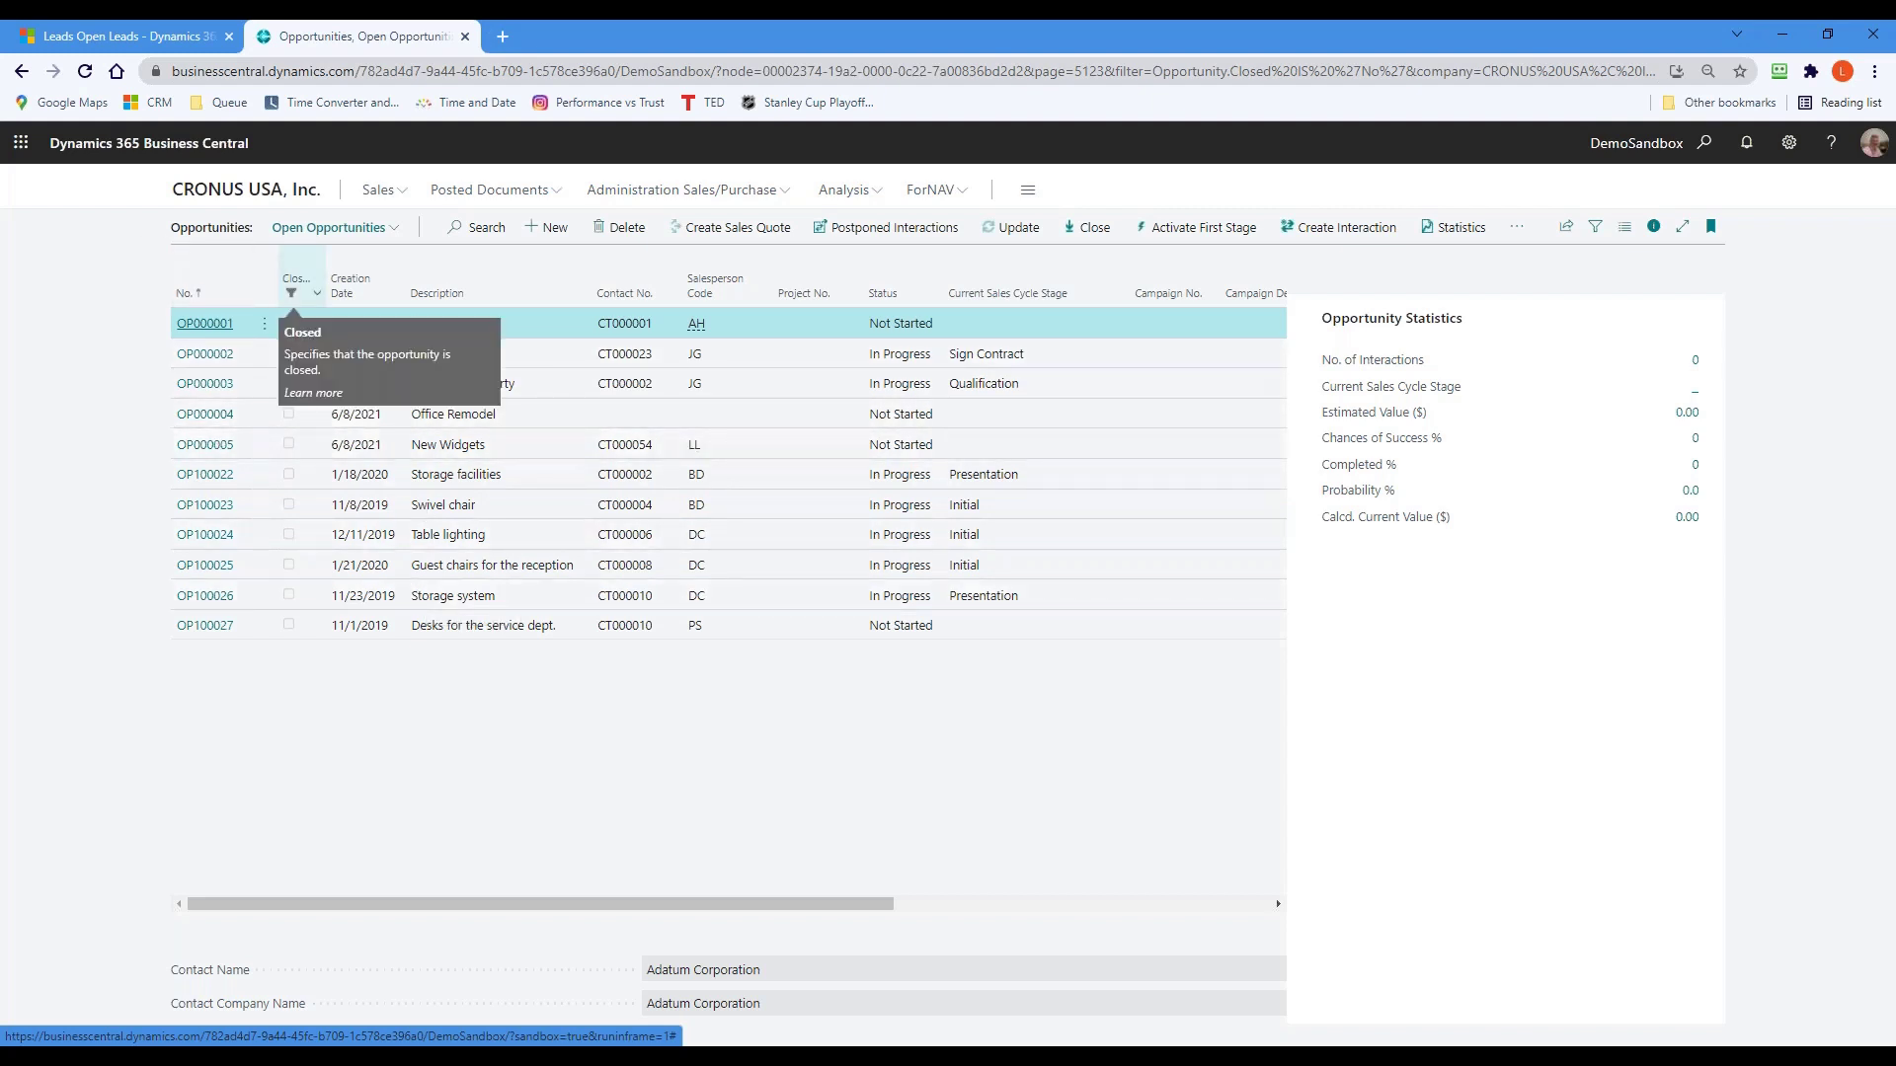
click(20, 71)
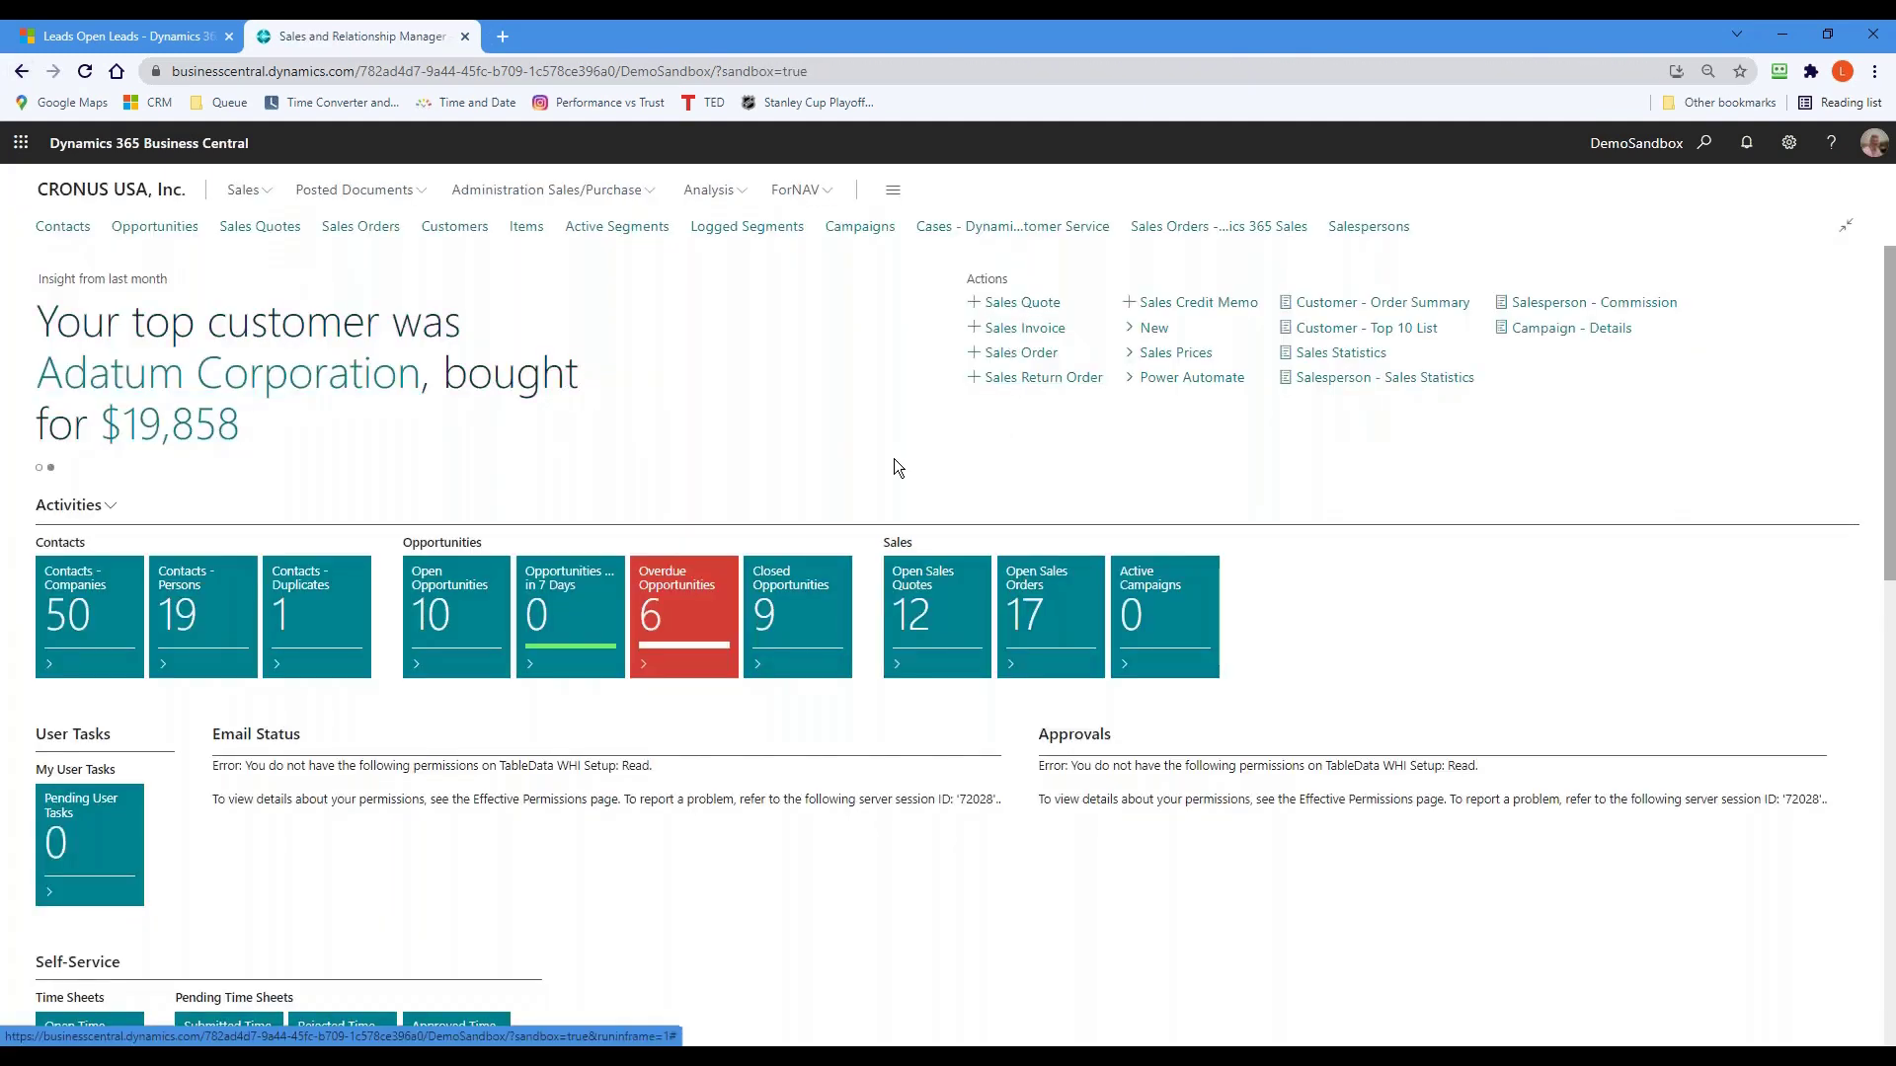
- Create a new sales quote for the customer Alpine Ski House
click(1022, 302)
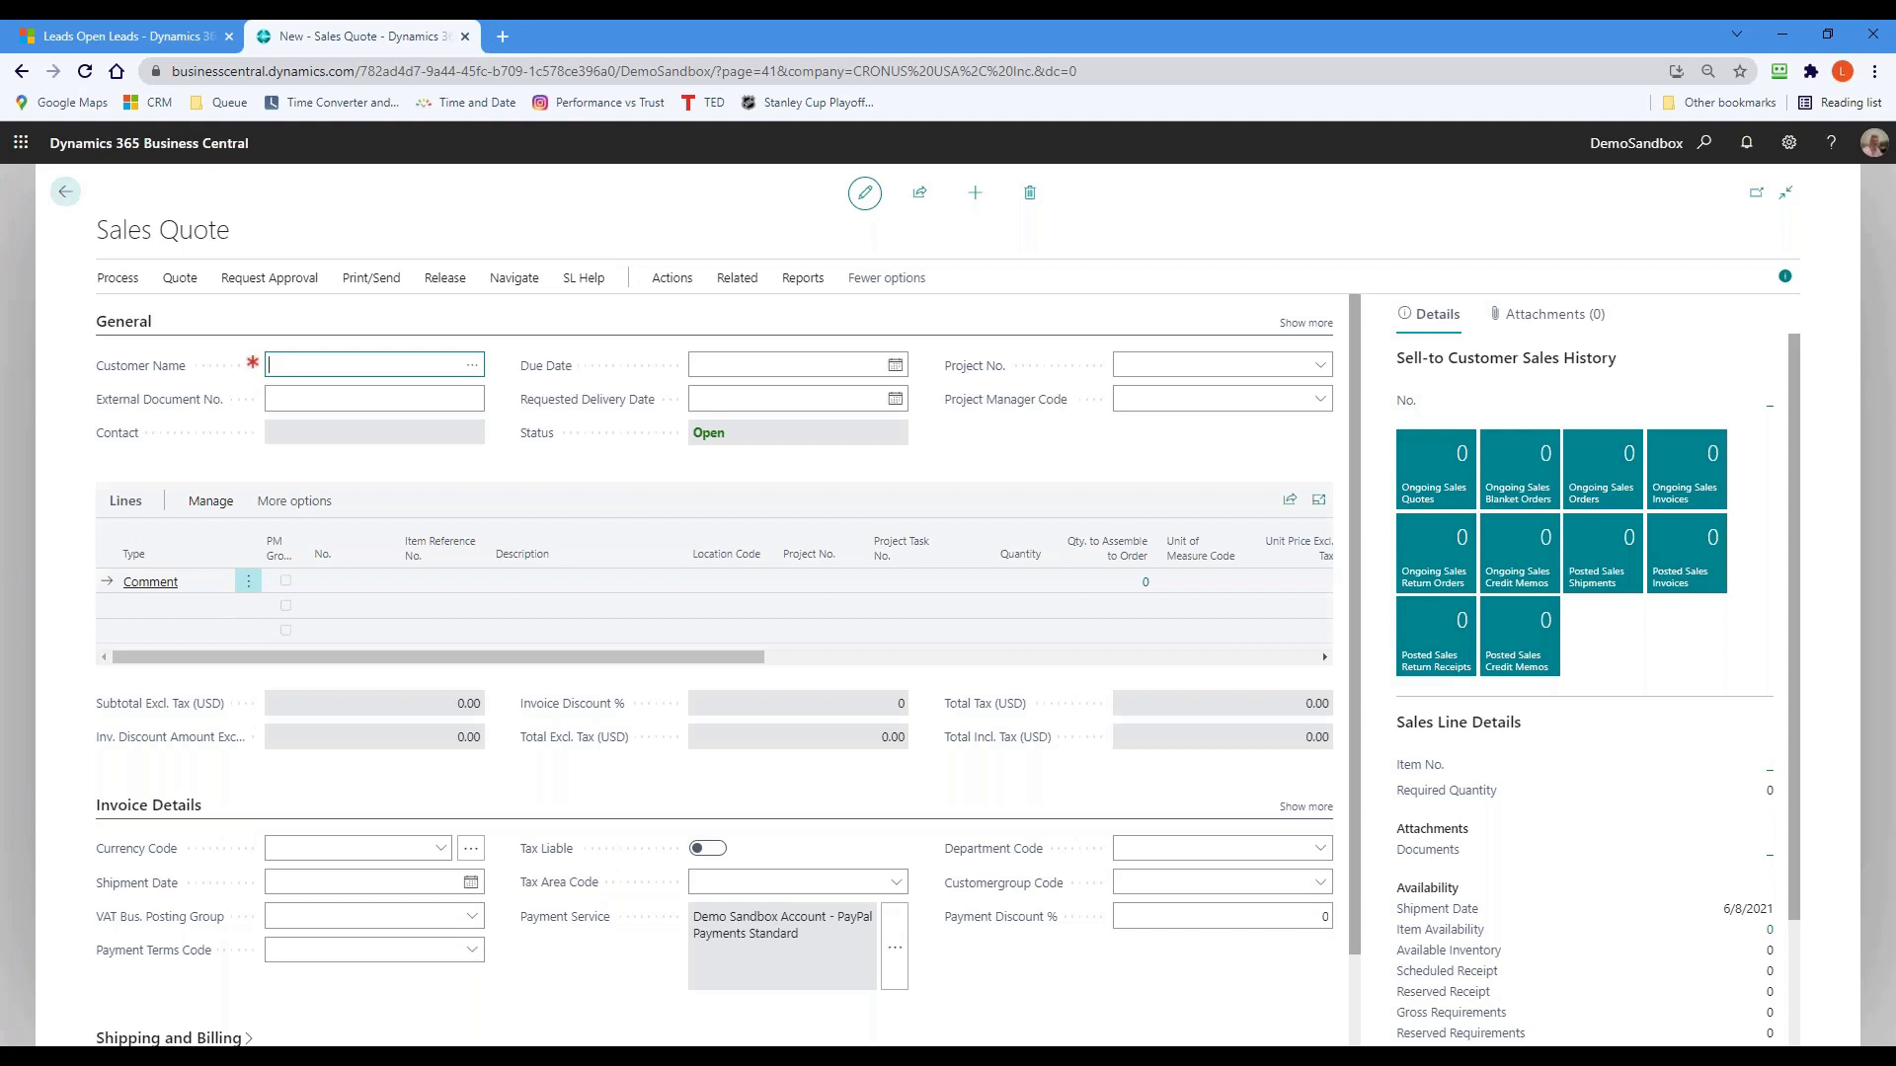
click(473, 368)
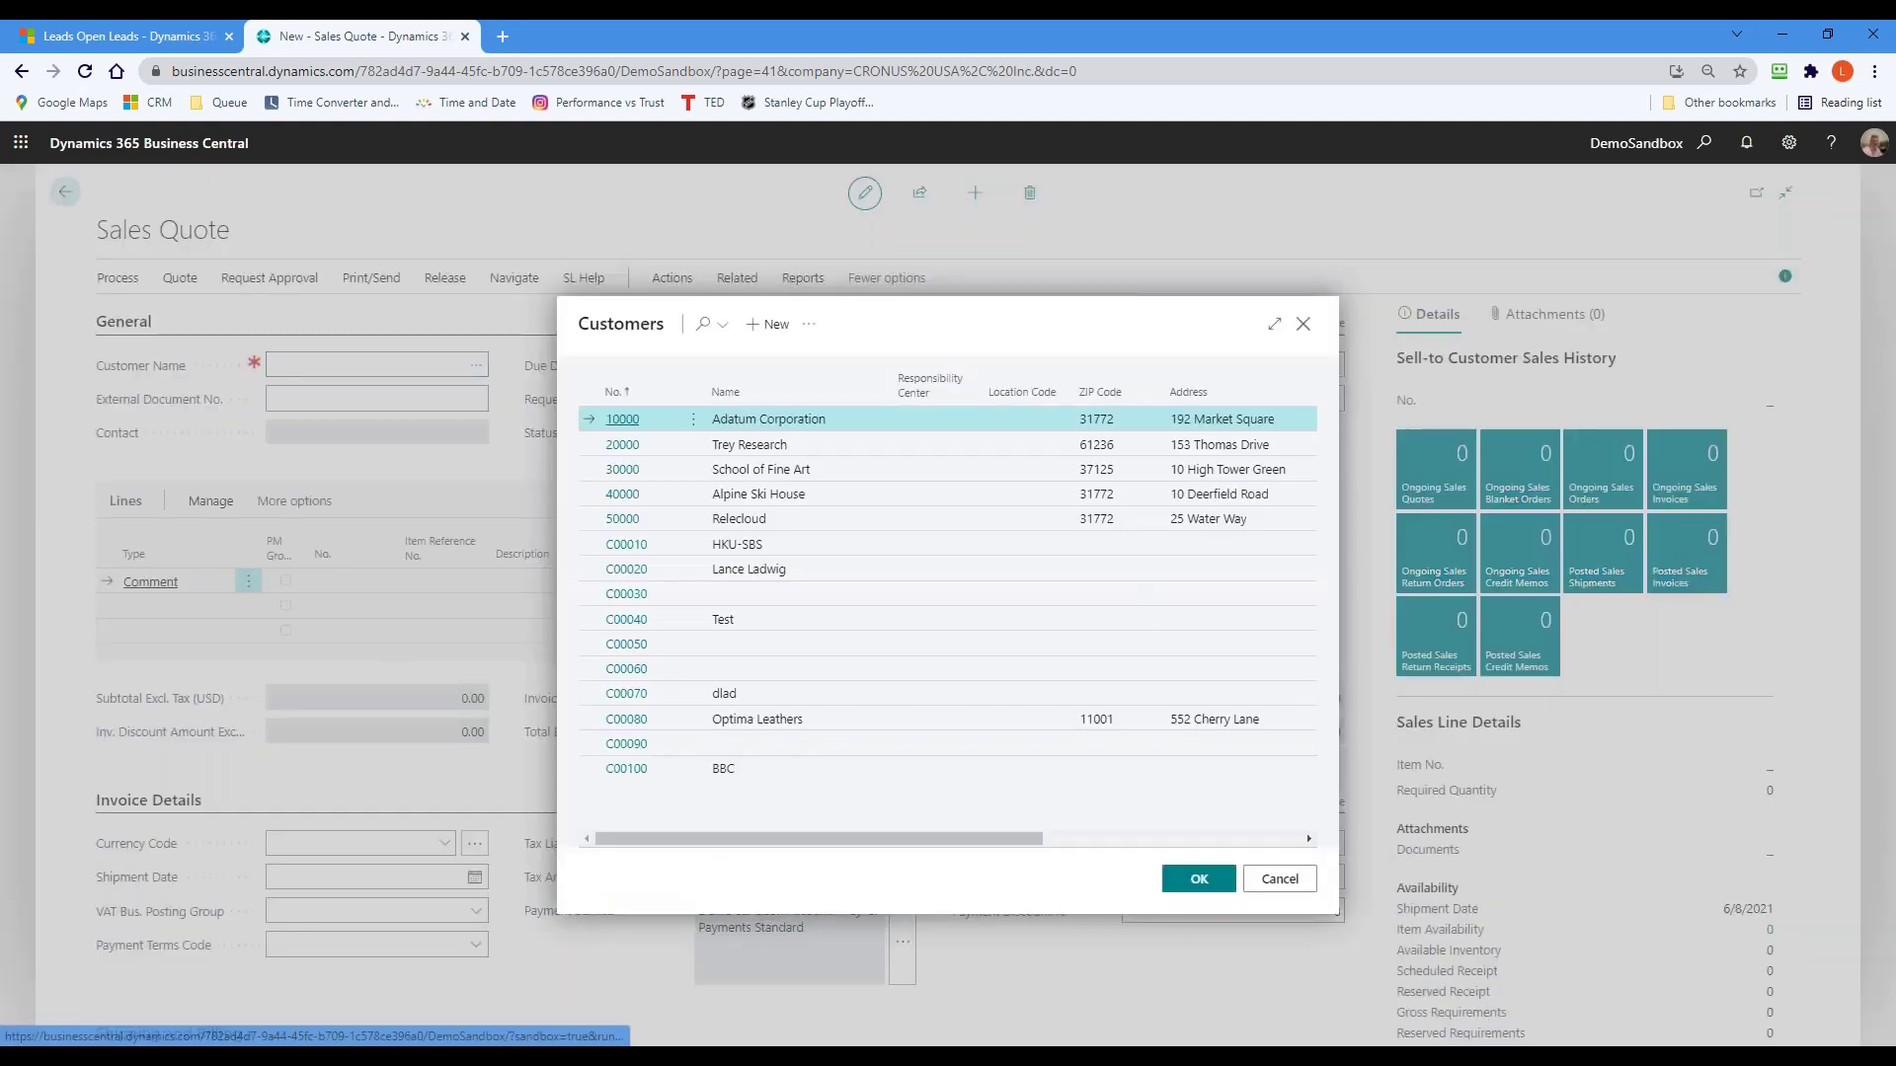
click(731, 495)
click(1190, 881)
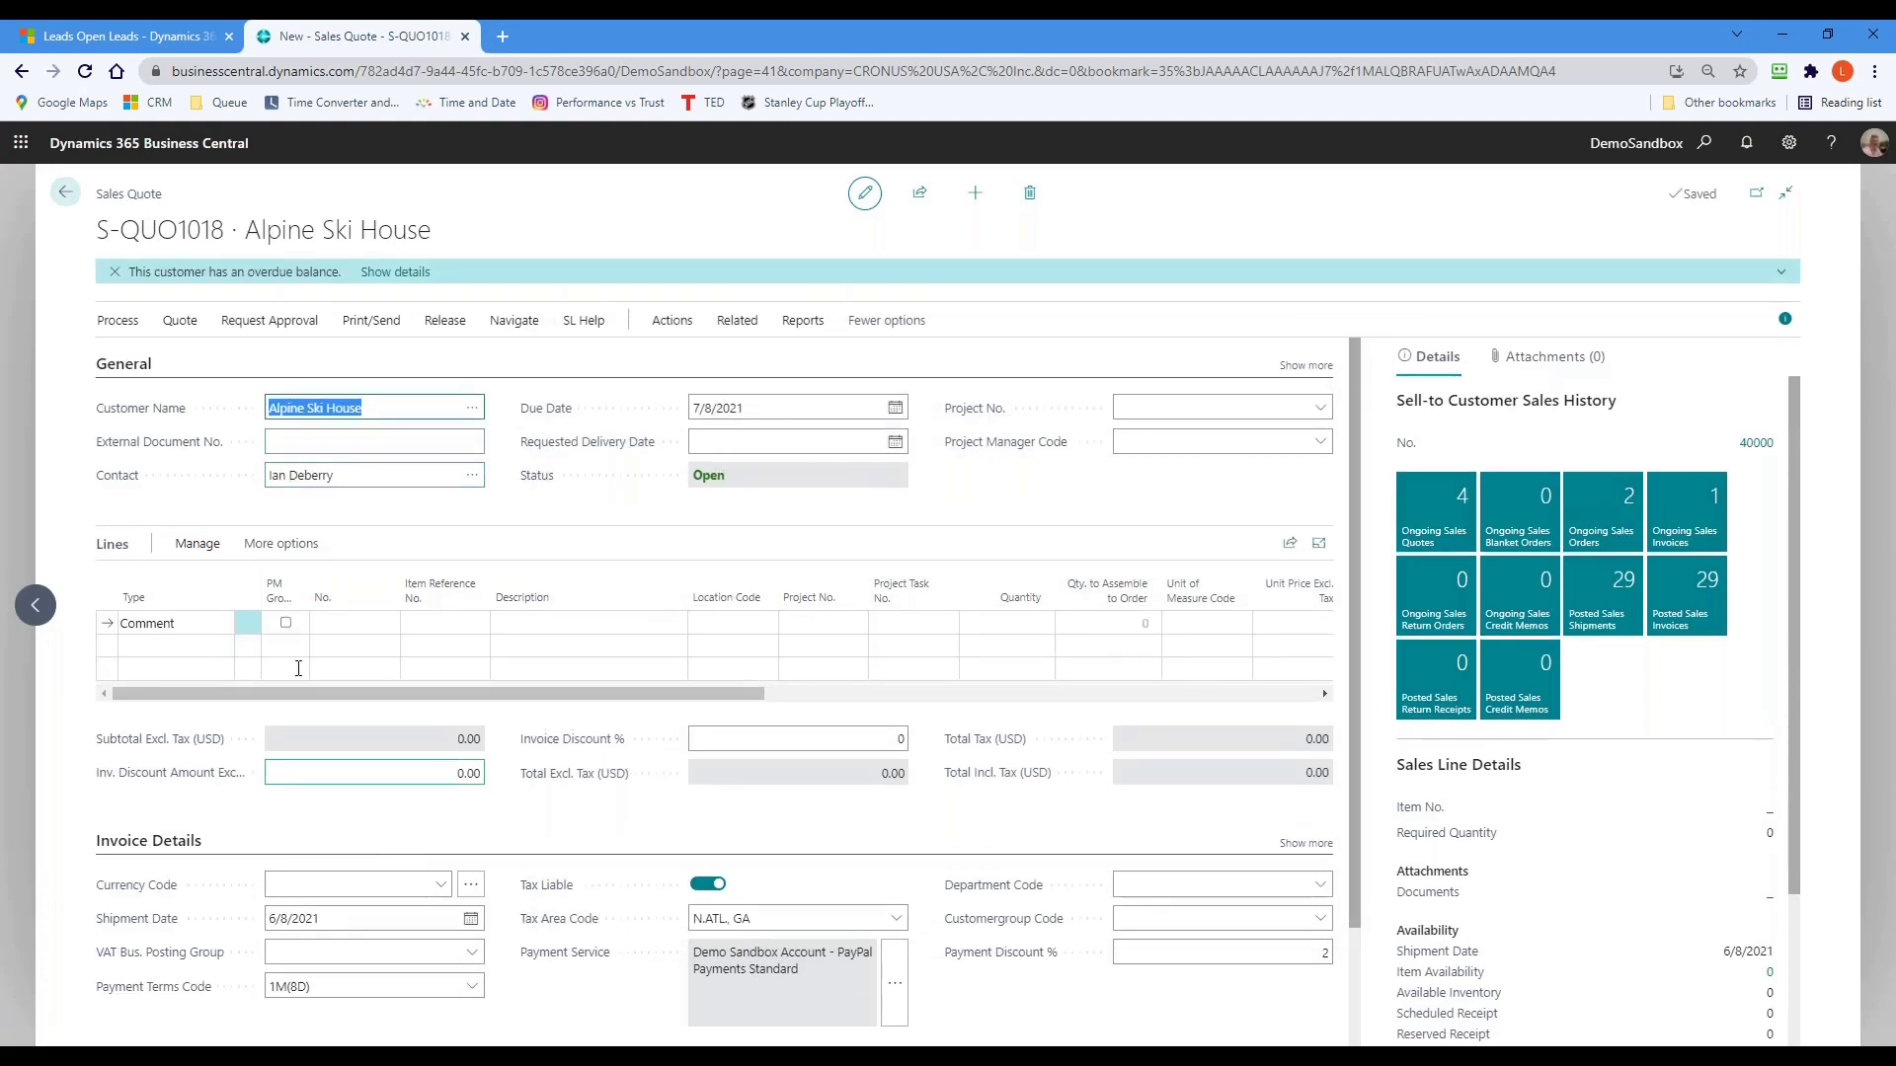
- Set the due date of the Alpine Ski House sales quote to 1/28/2022
click(895, 410)
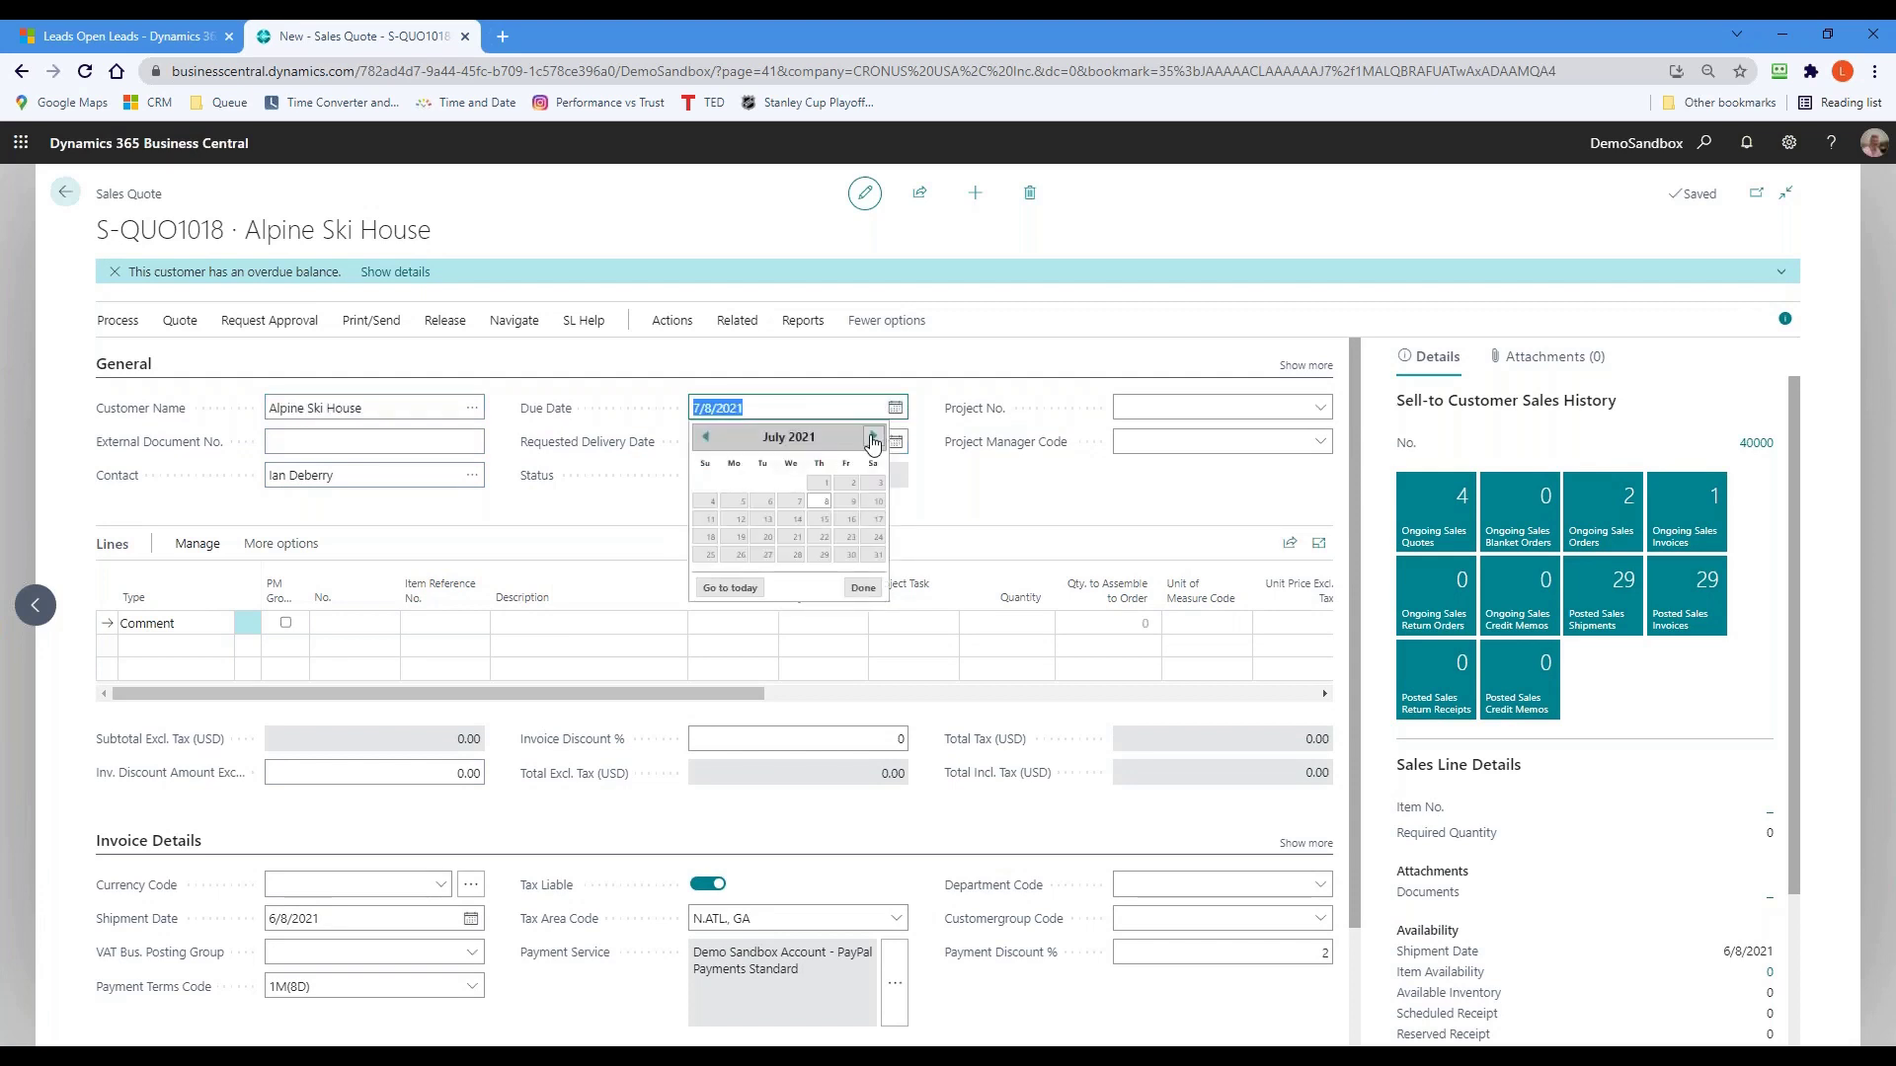
click(872, 437)
click(872, 440)
click(872, 437)
click(872, 438)
click(872, 437)
click(872, 437)
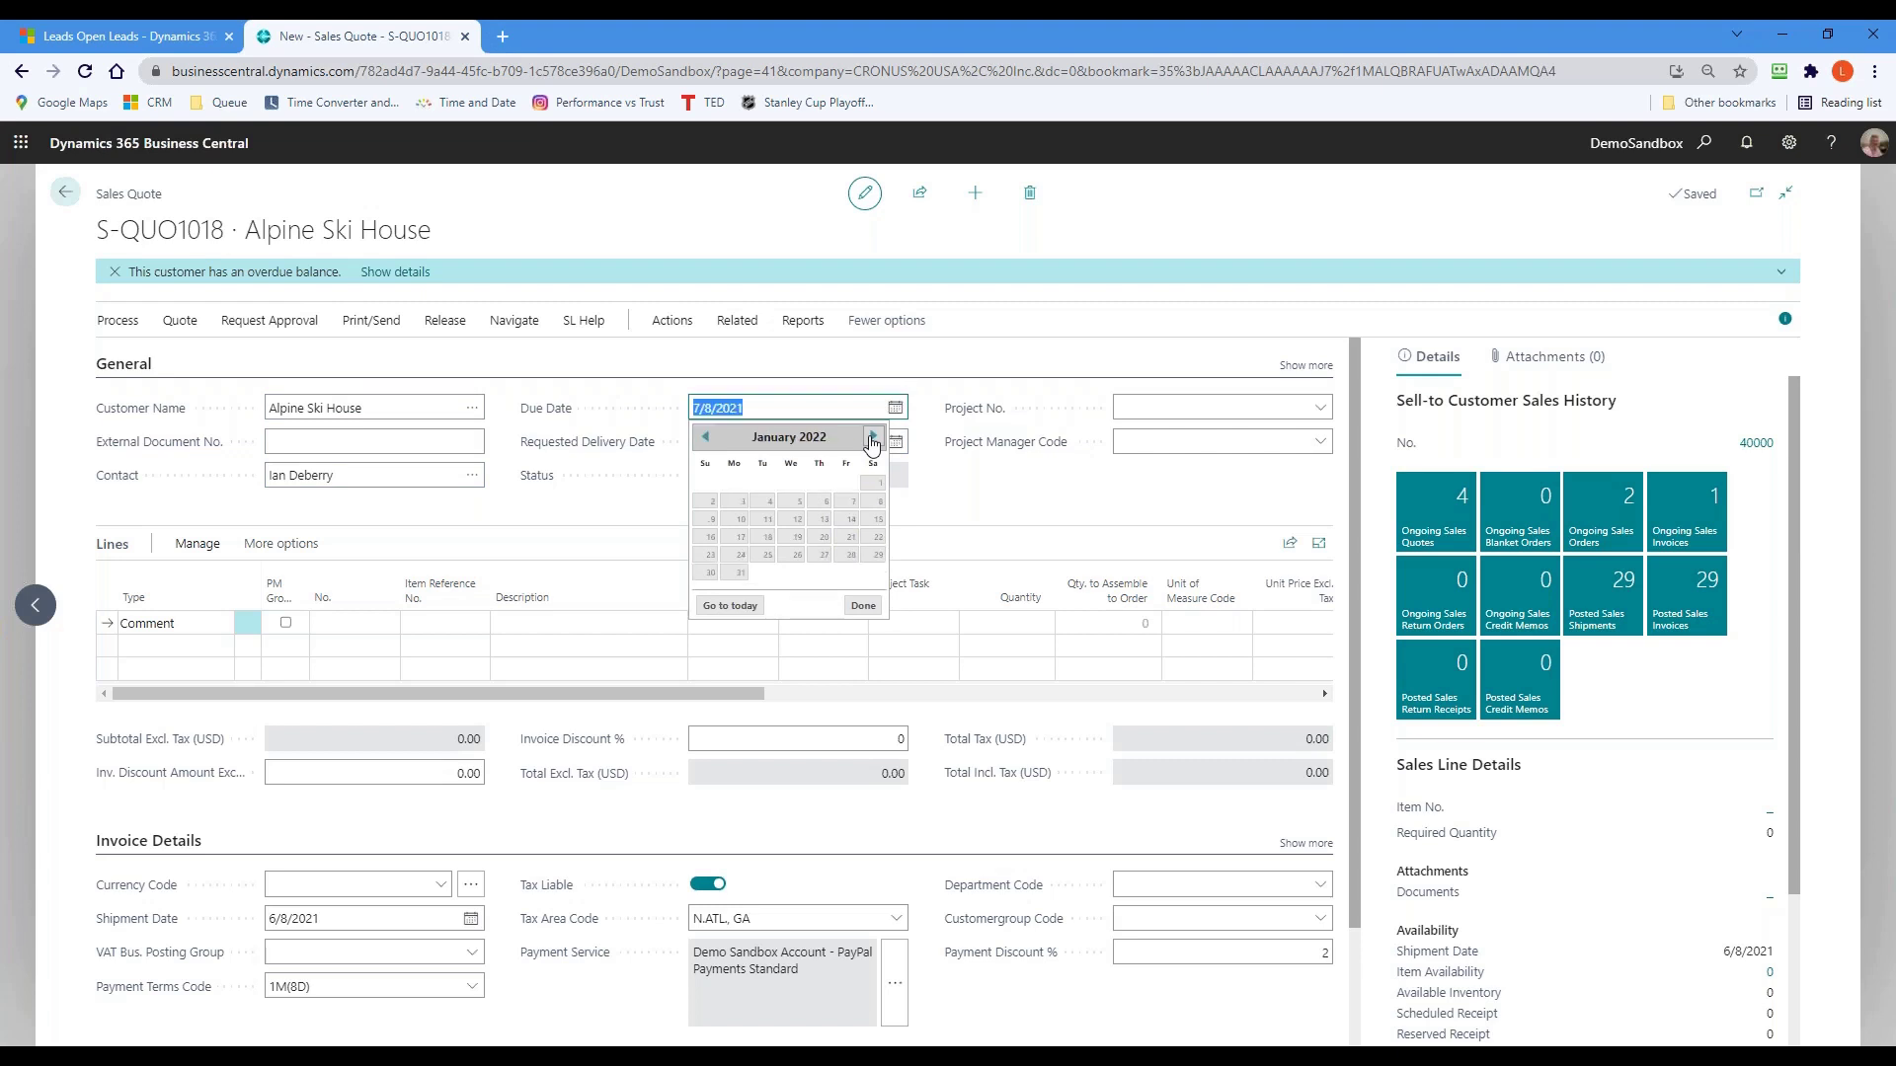
click(849, 556)
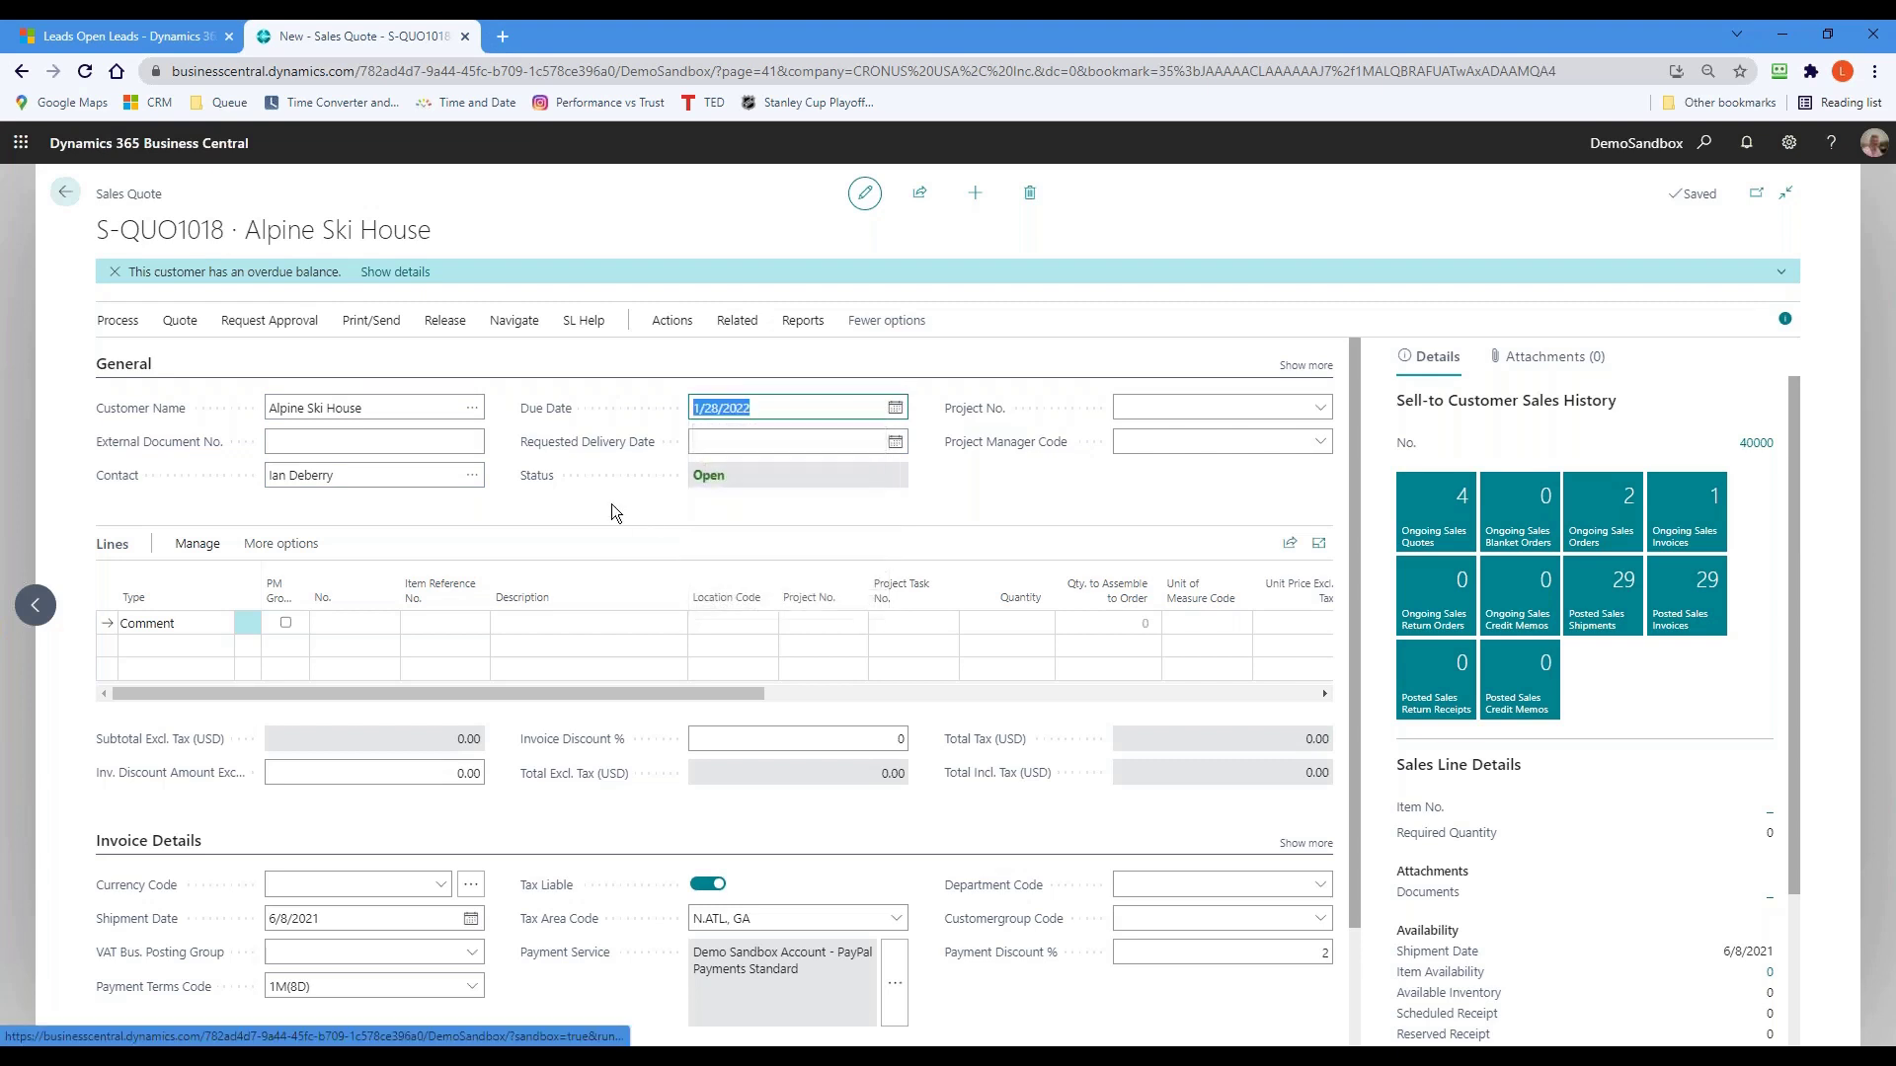
- Set the requested delivery date of the Alpine Ski House sales quote to 2/25/2022
click(897, 445)
click(873, 471)
click(873, 471)
click(873, 471)
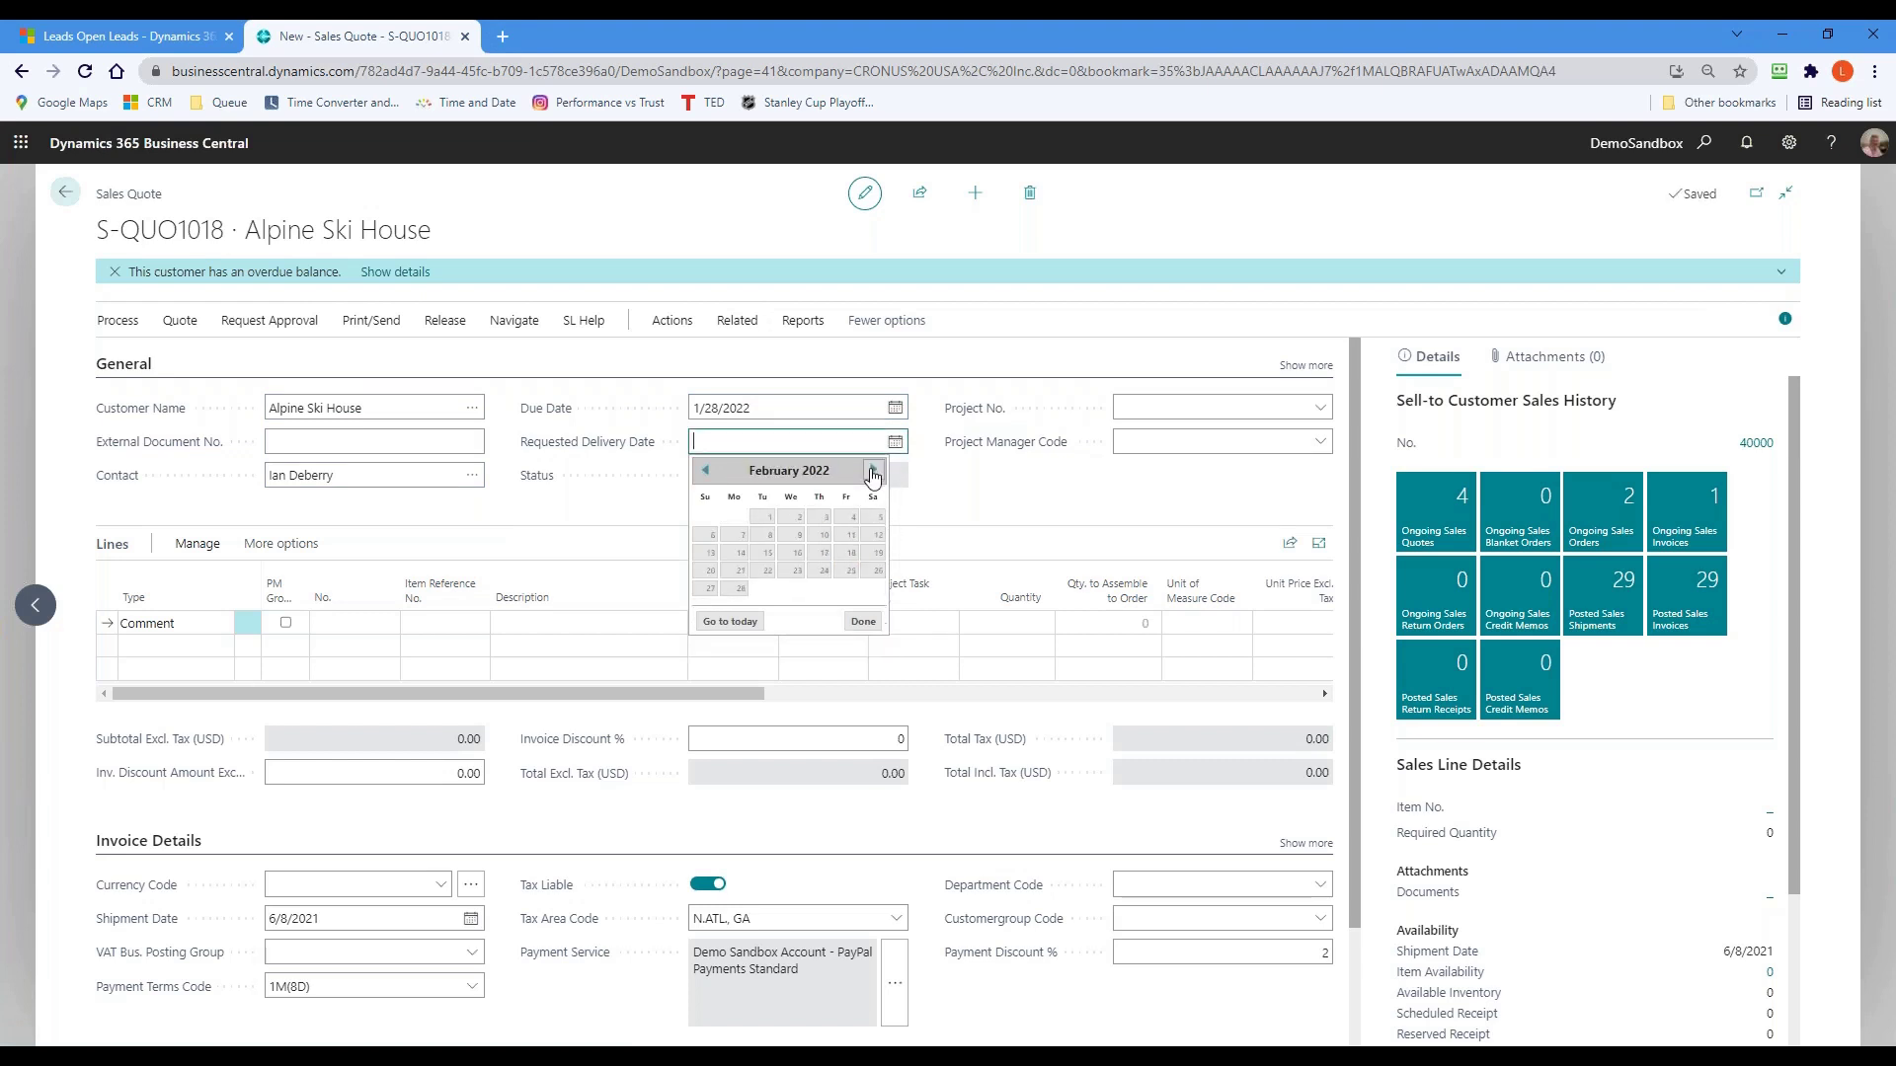
click(849, 573)
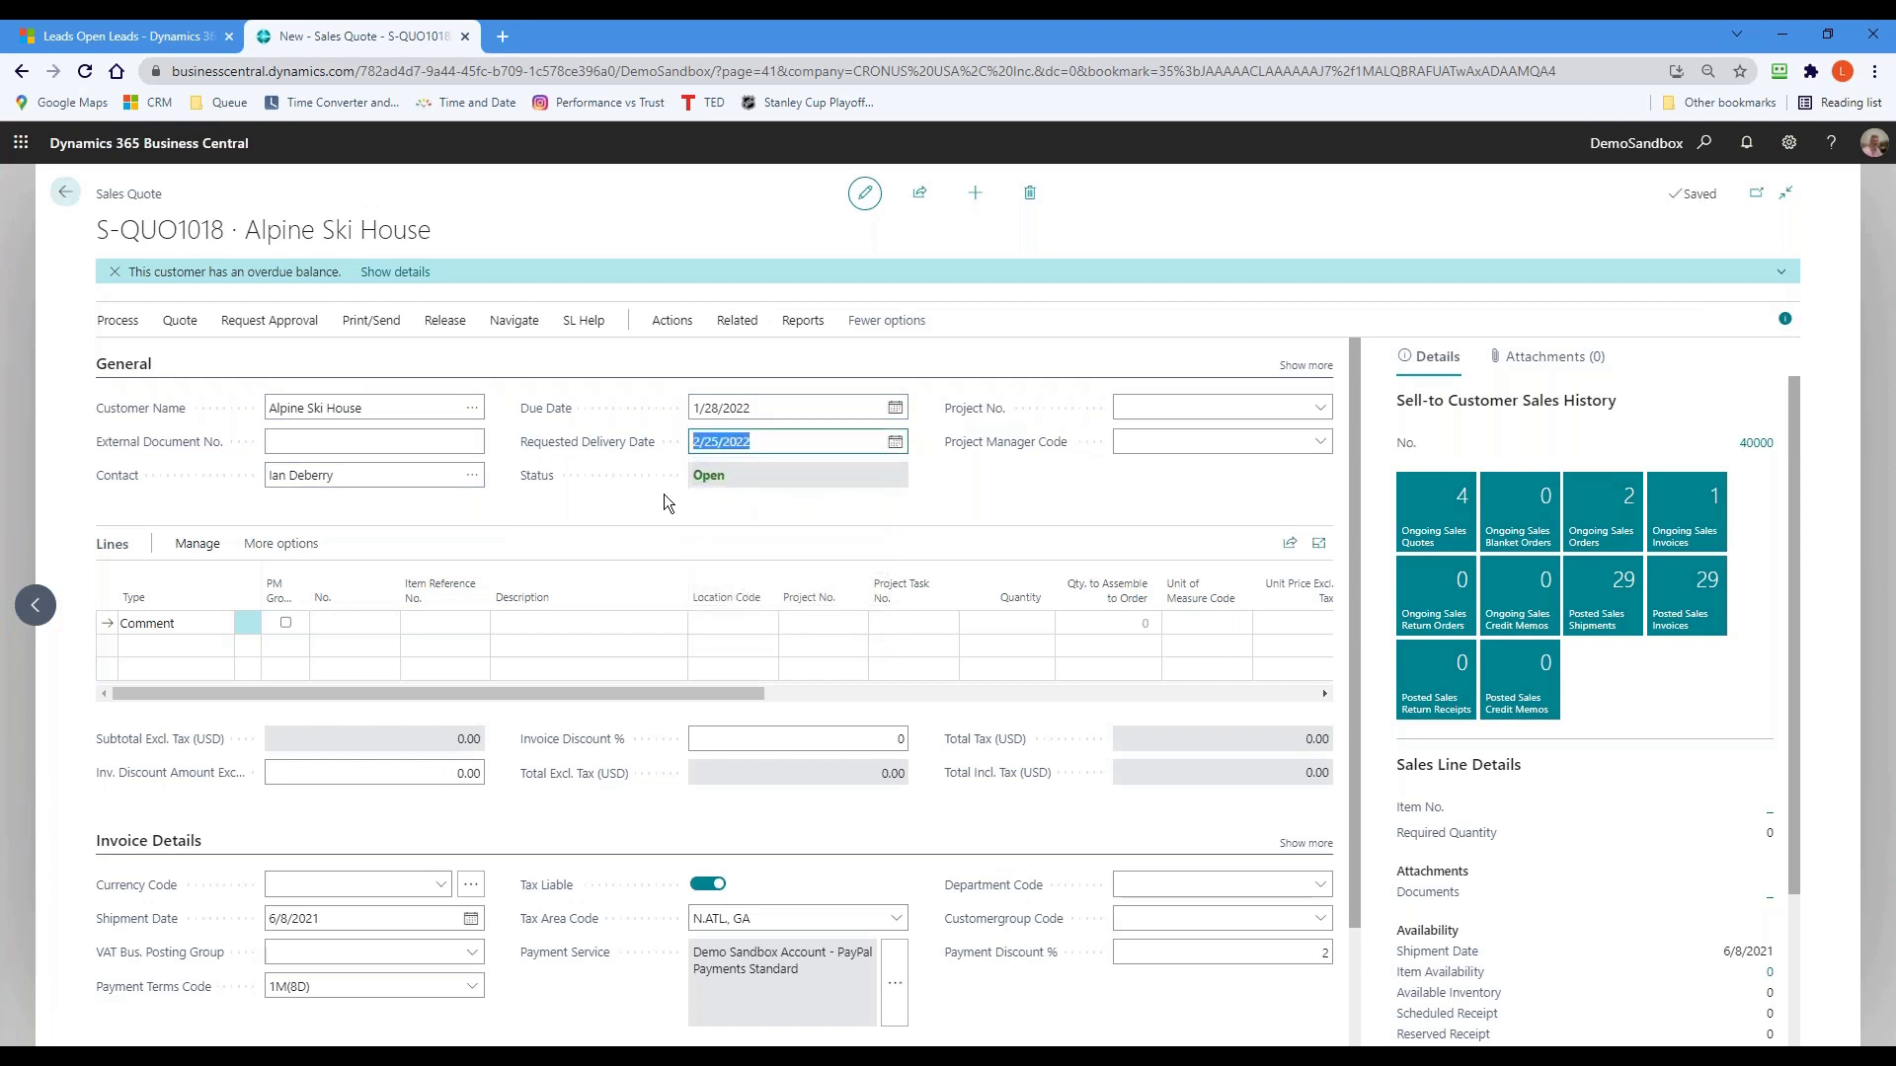
- Check which projects can be assigned to the sales quote, without selecting one
click(1215, 408)
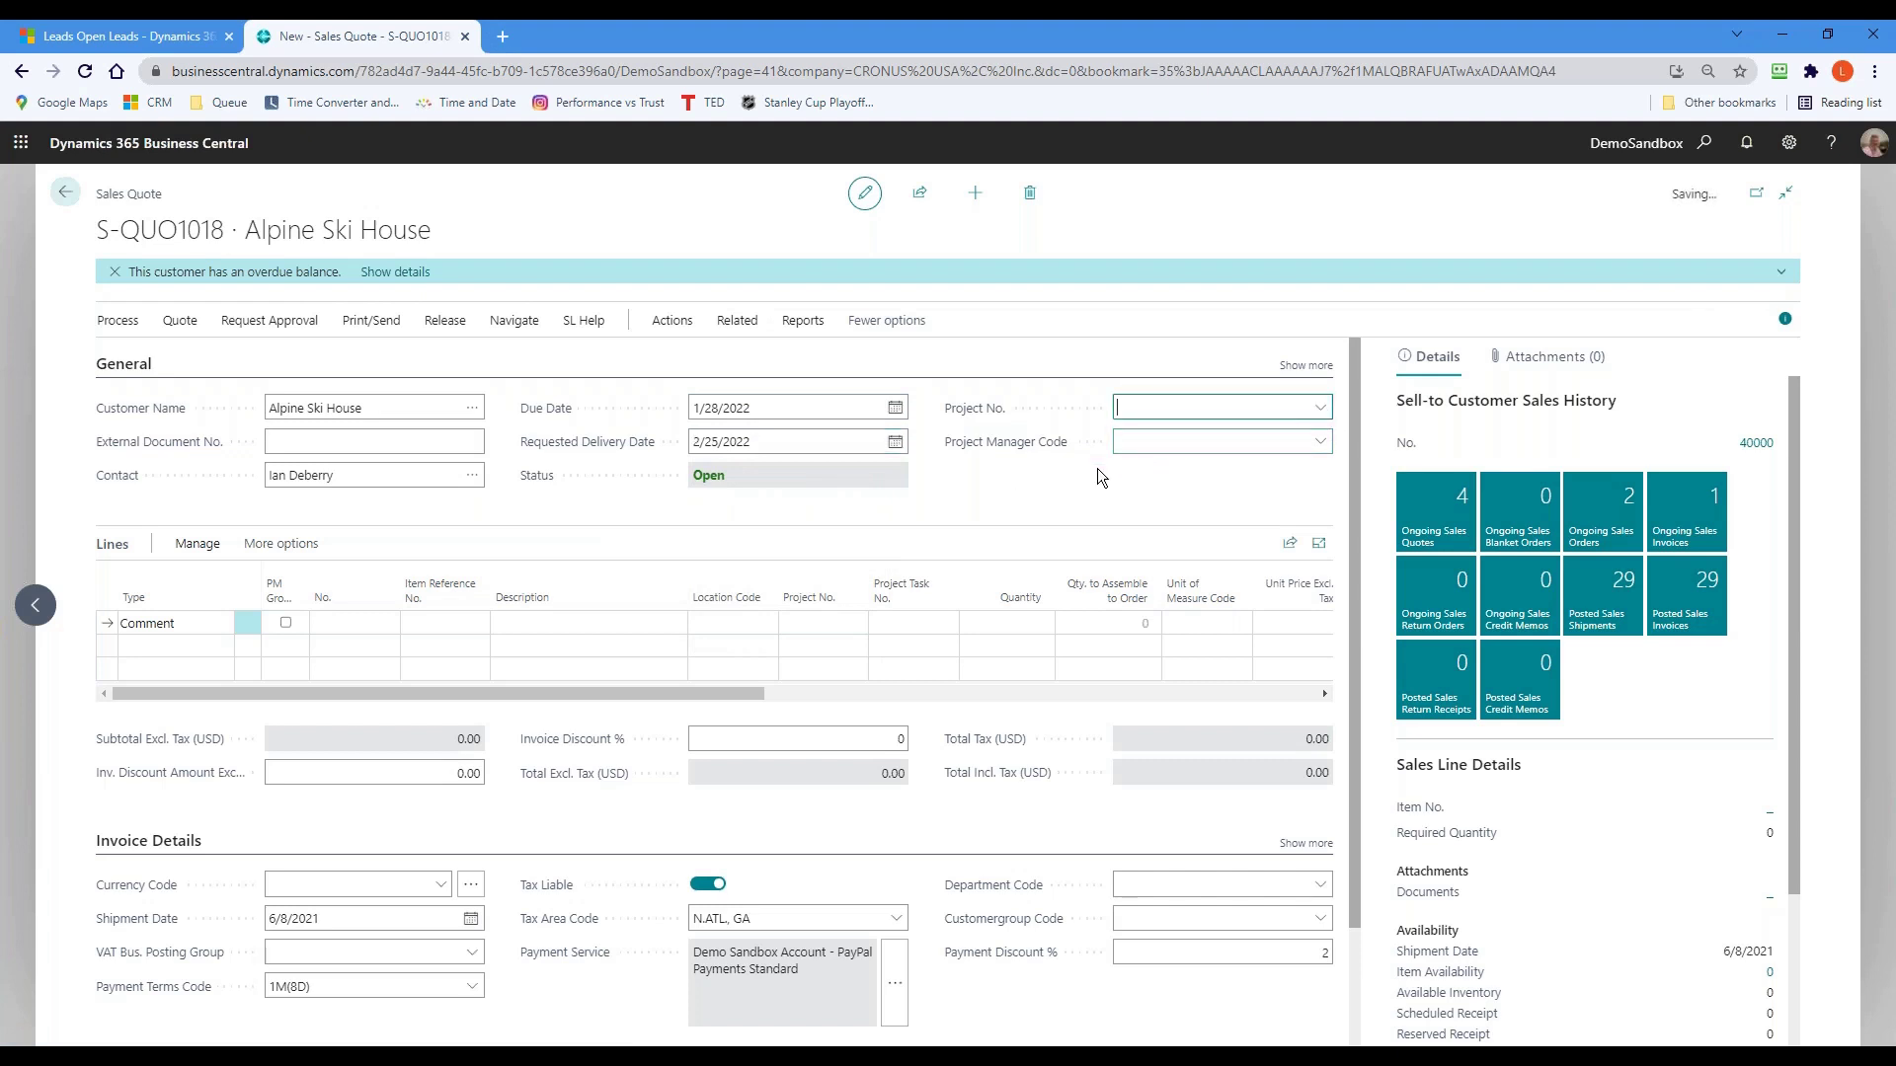
click(1274, 408)
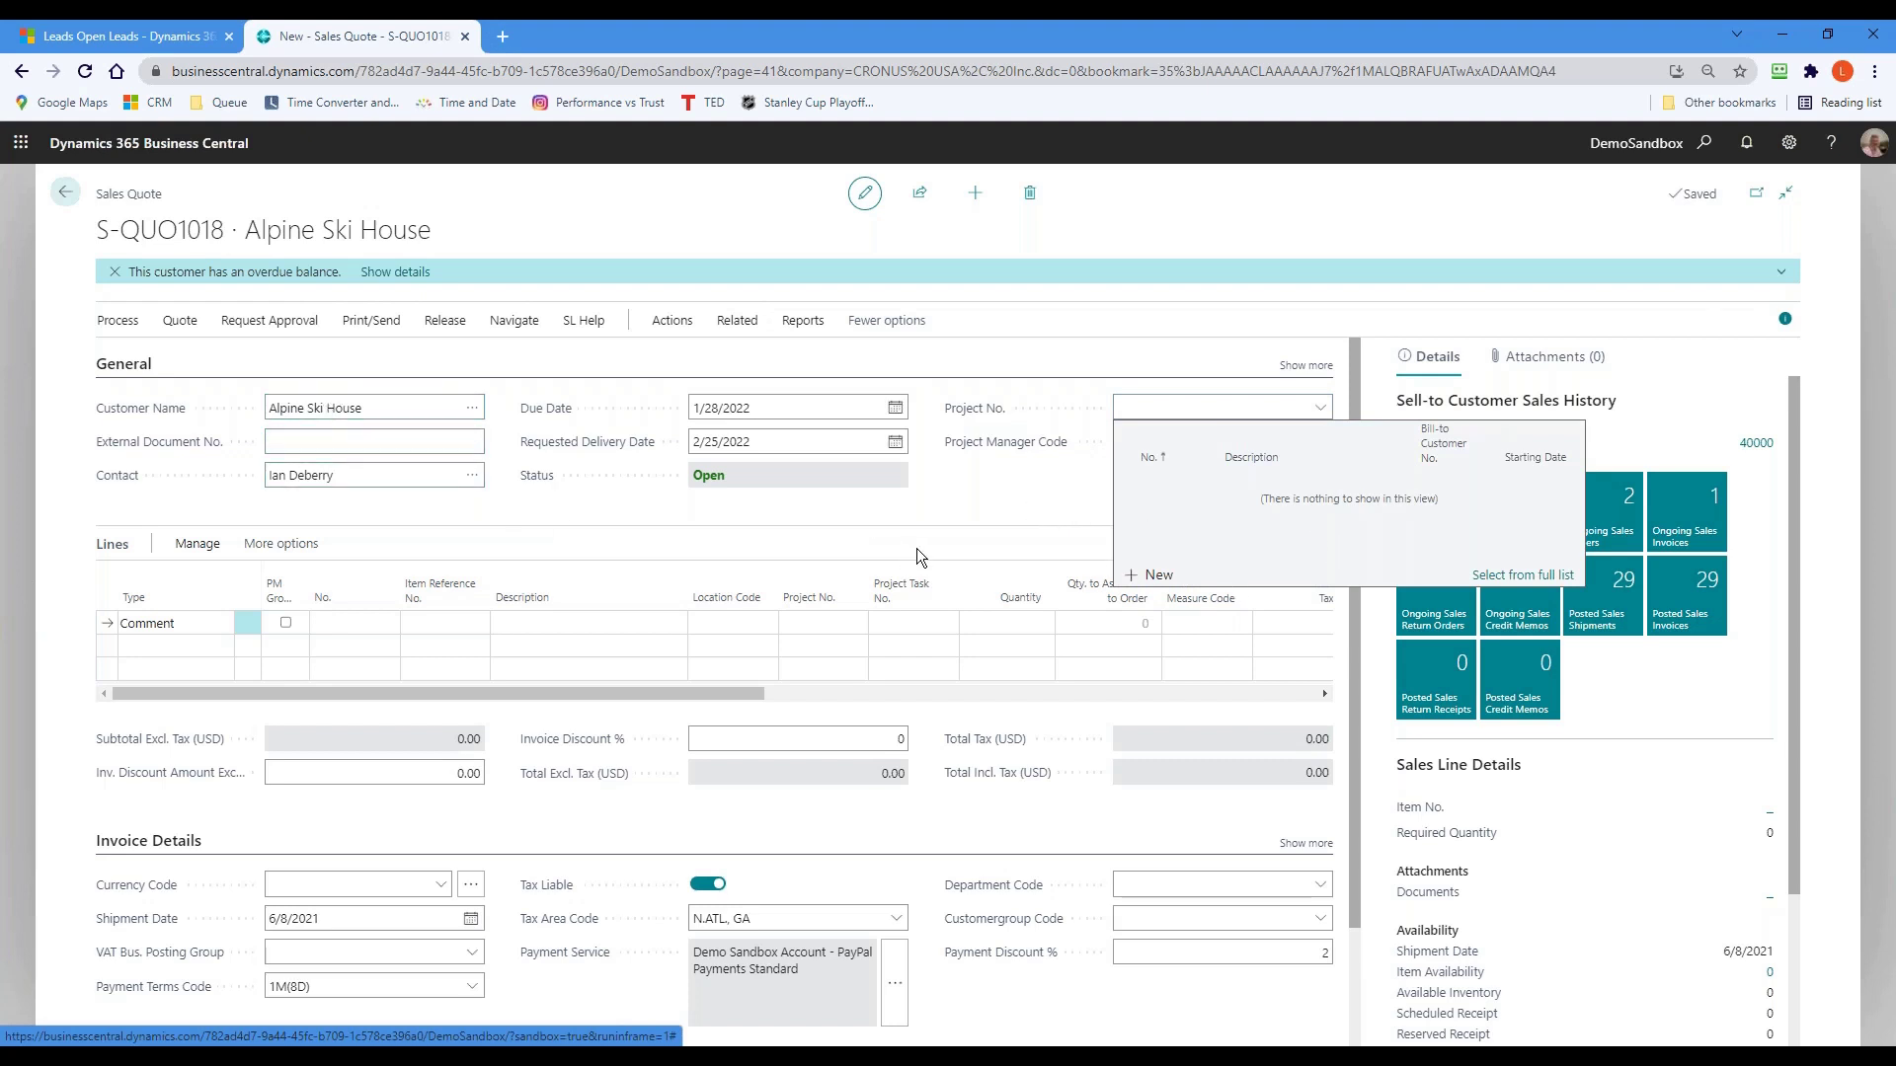
click(980, 517)
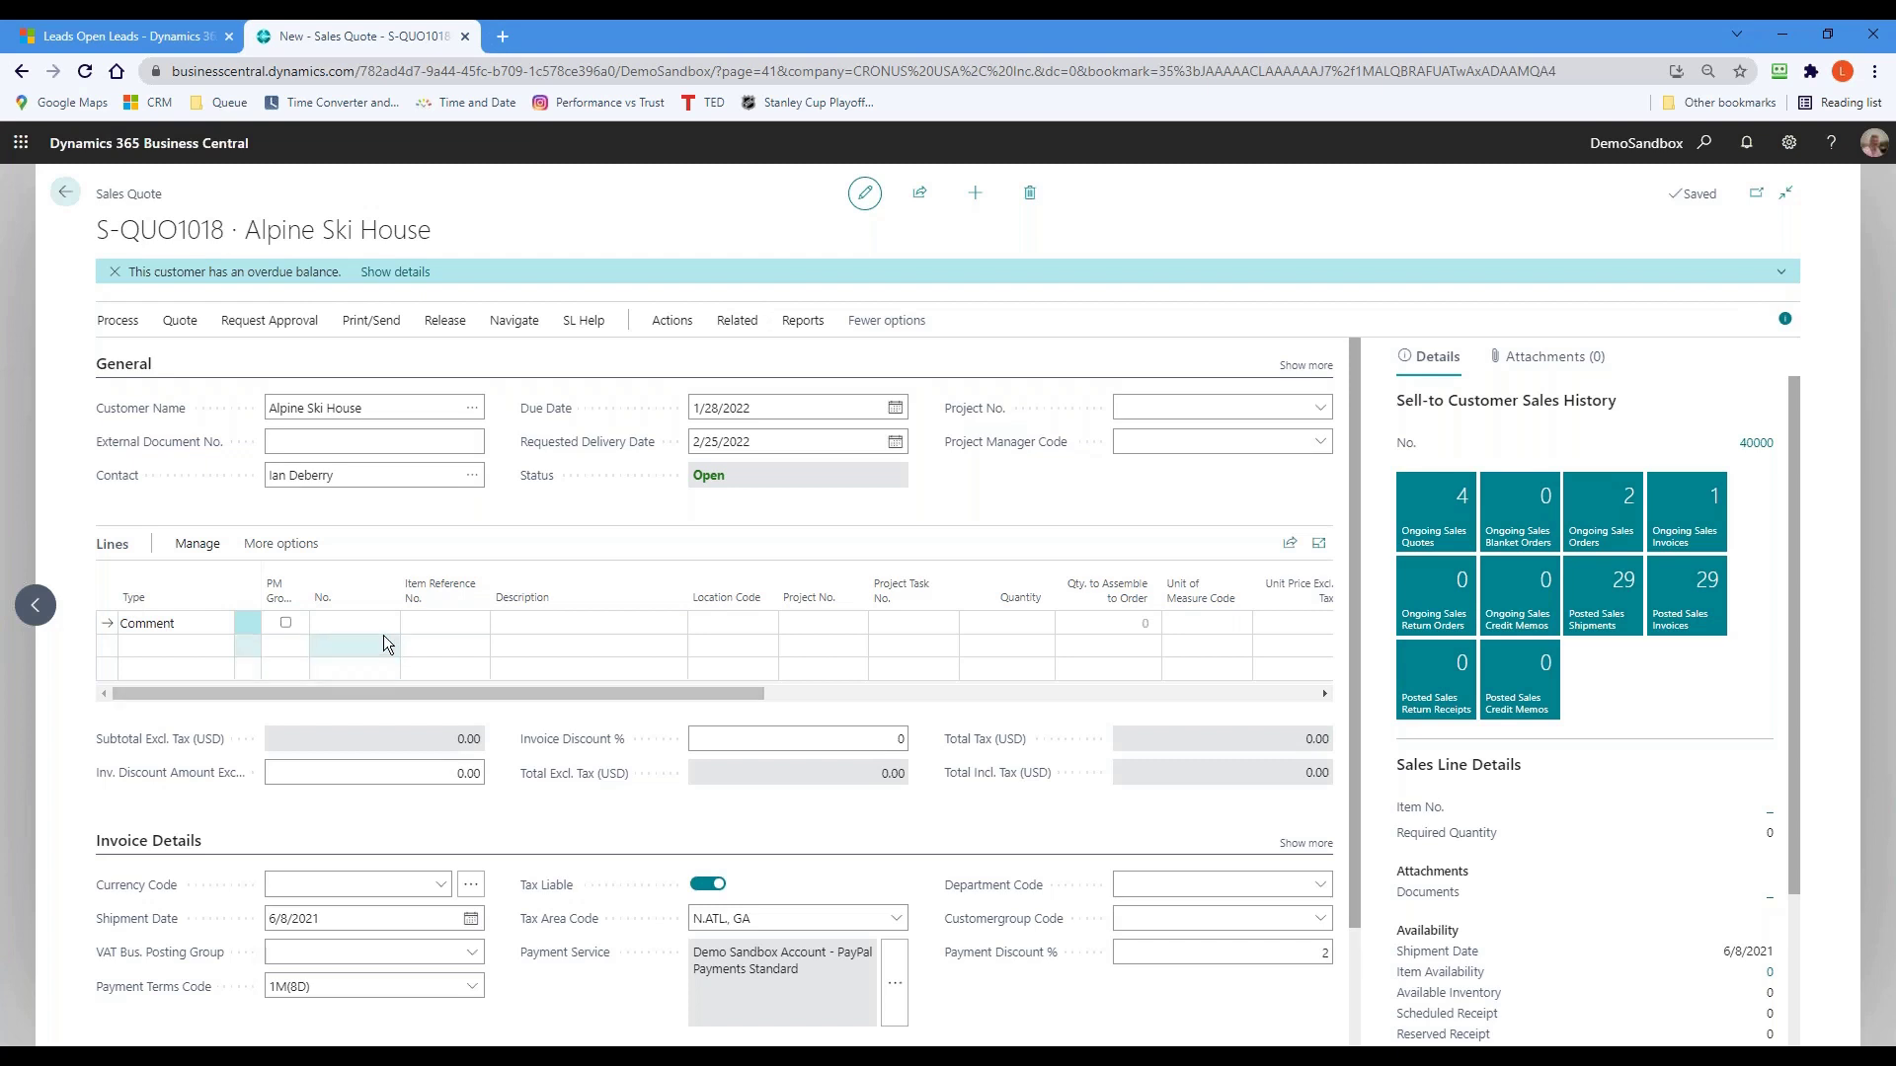
- Make the first quote line an Item line for item 1000, Hammer
click(169, 630)
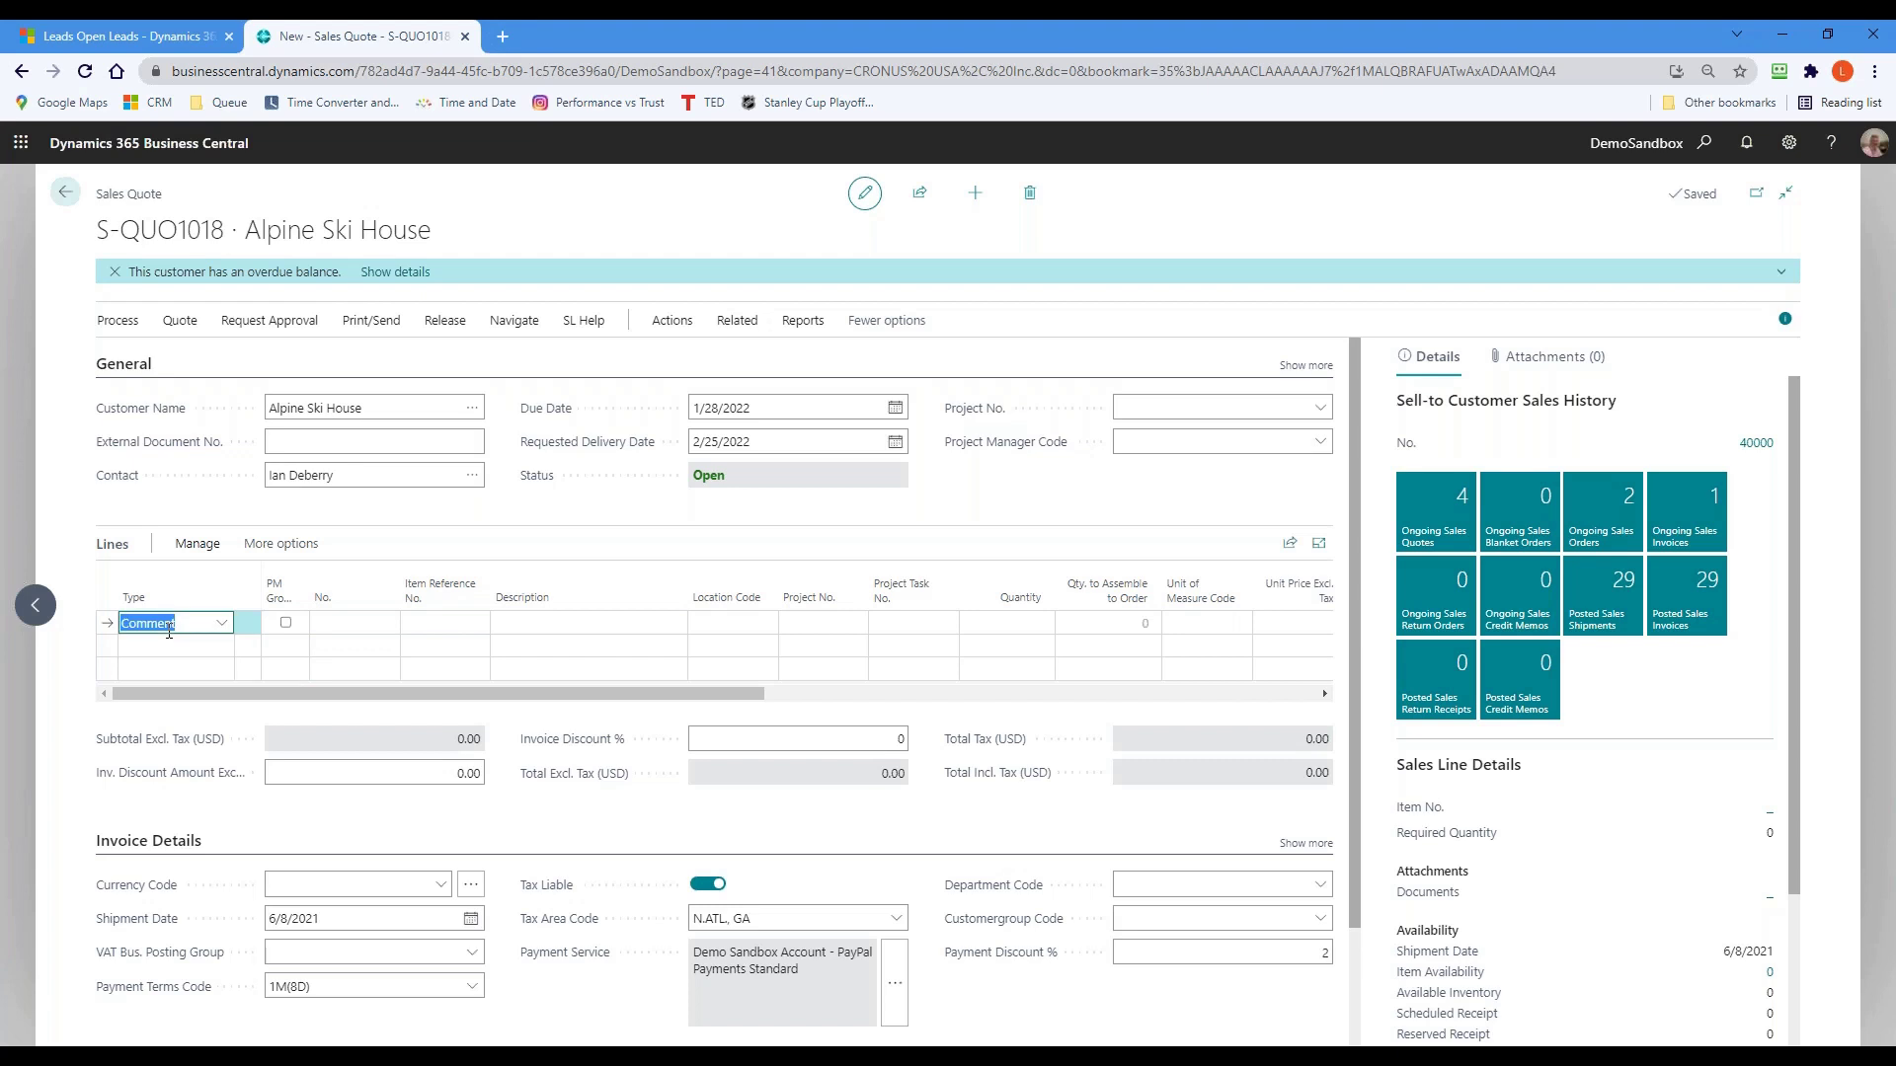
click(221, 623)
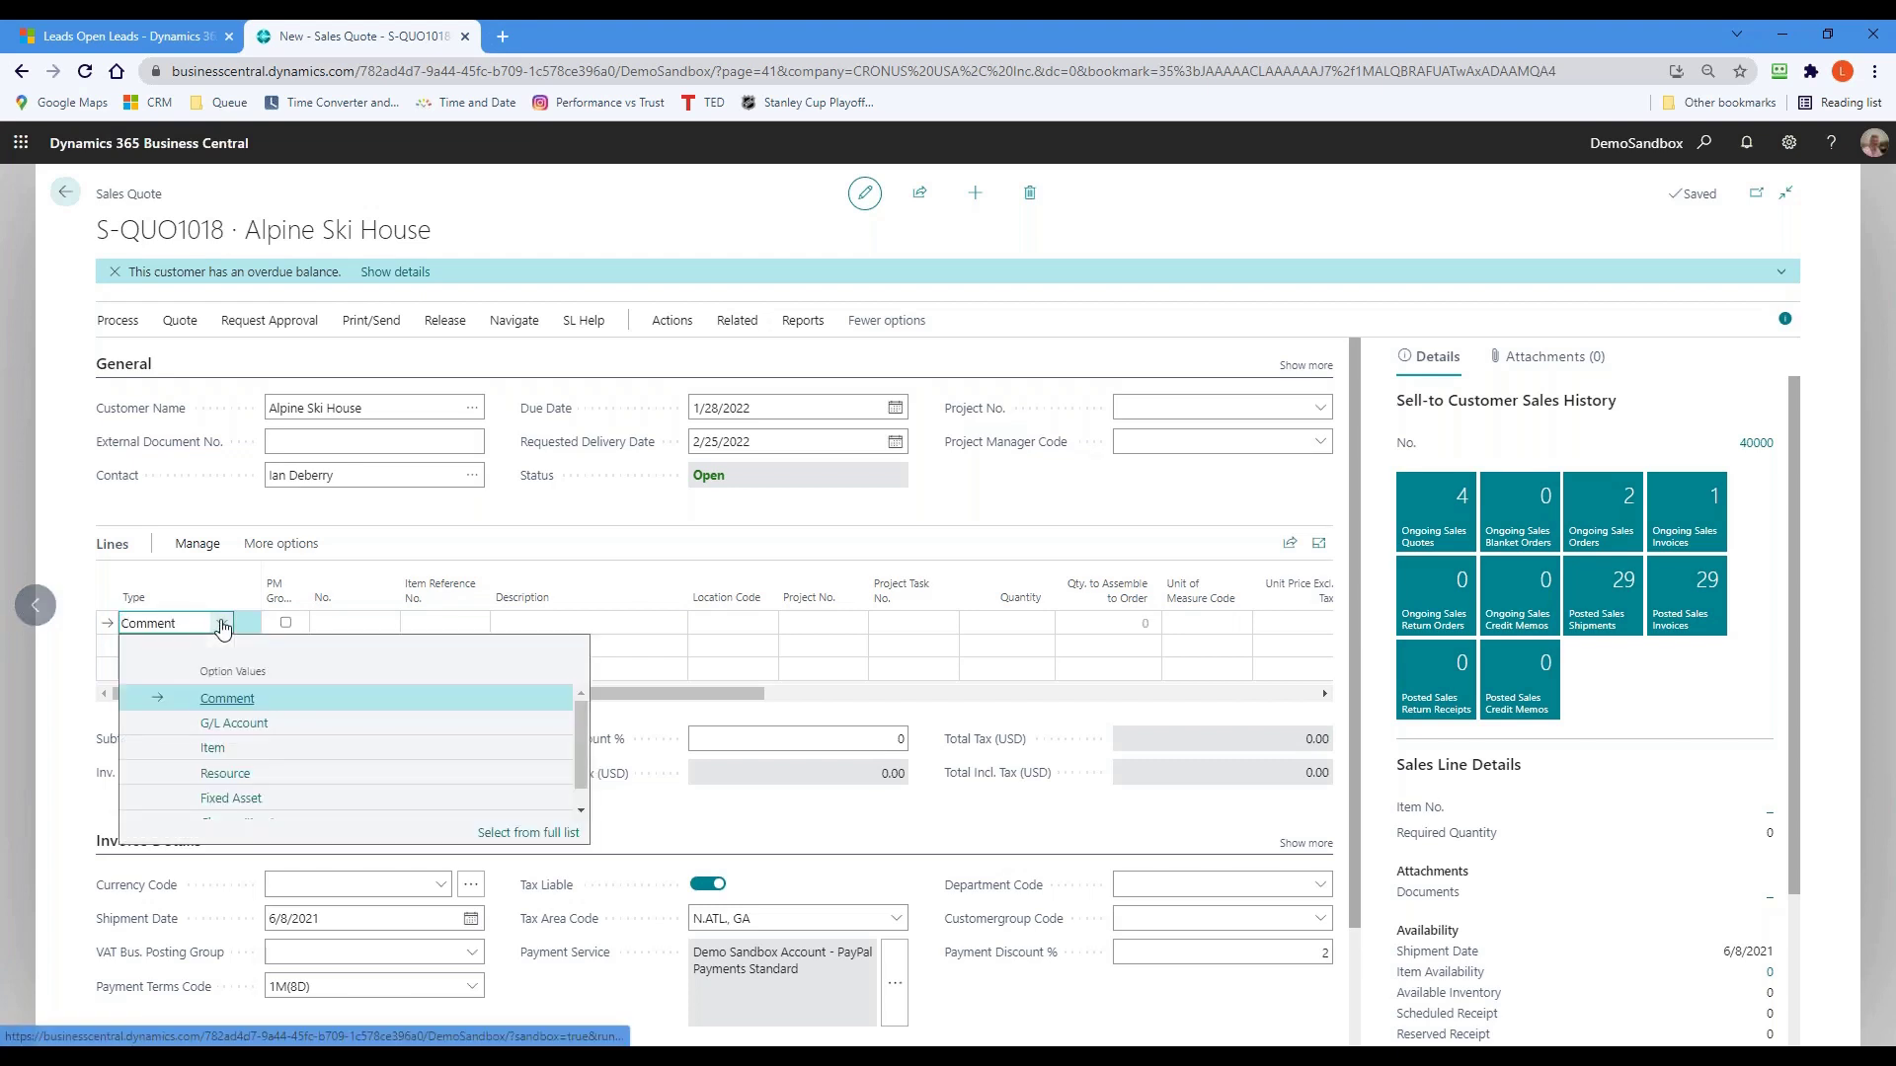
click(213, 748)
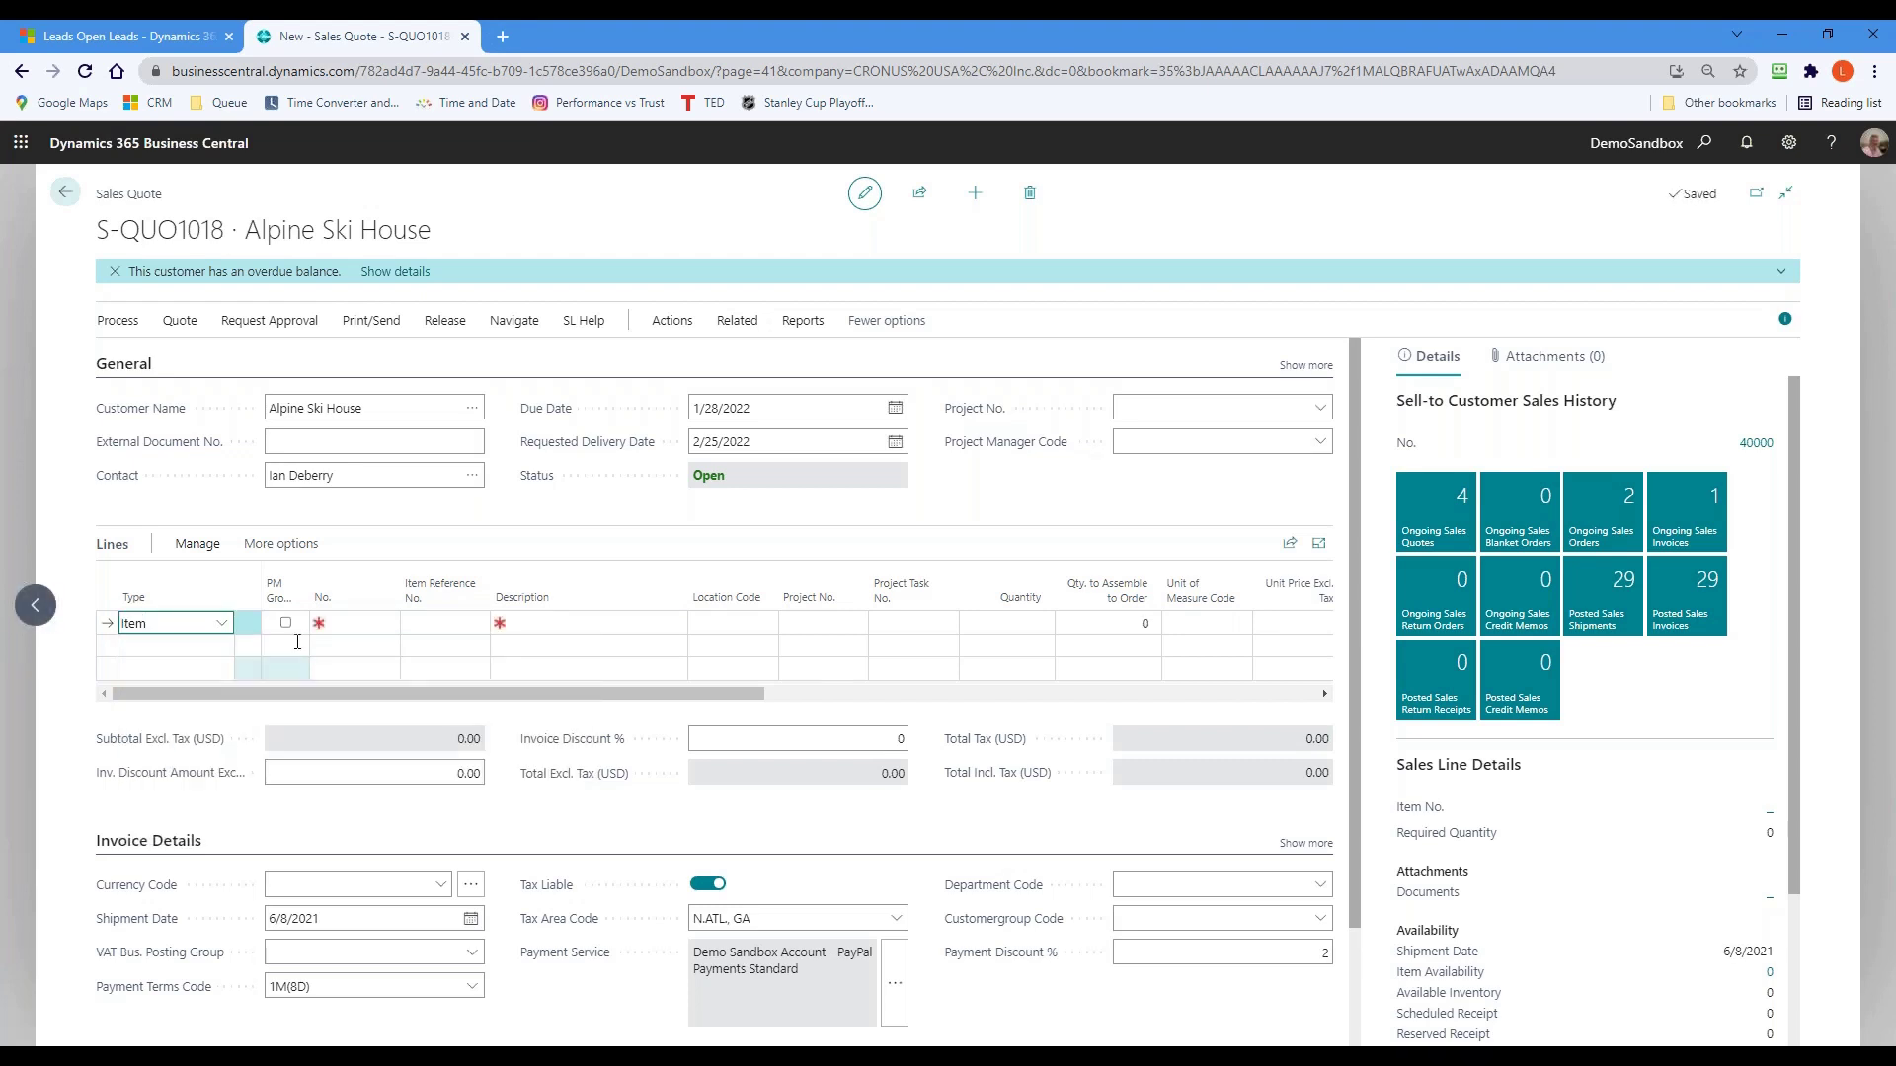
click(338, 623)
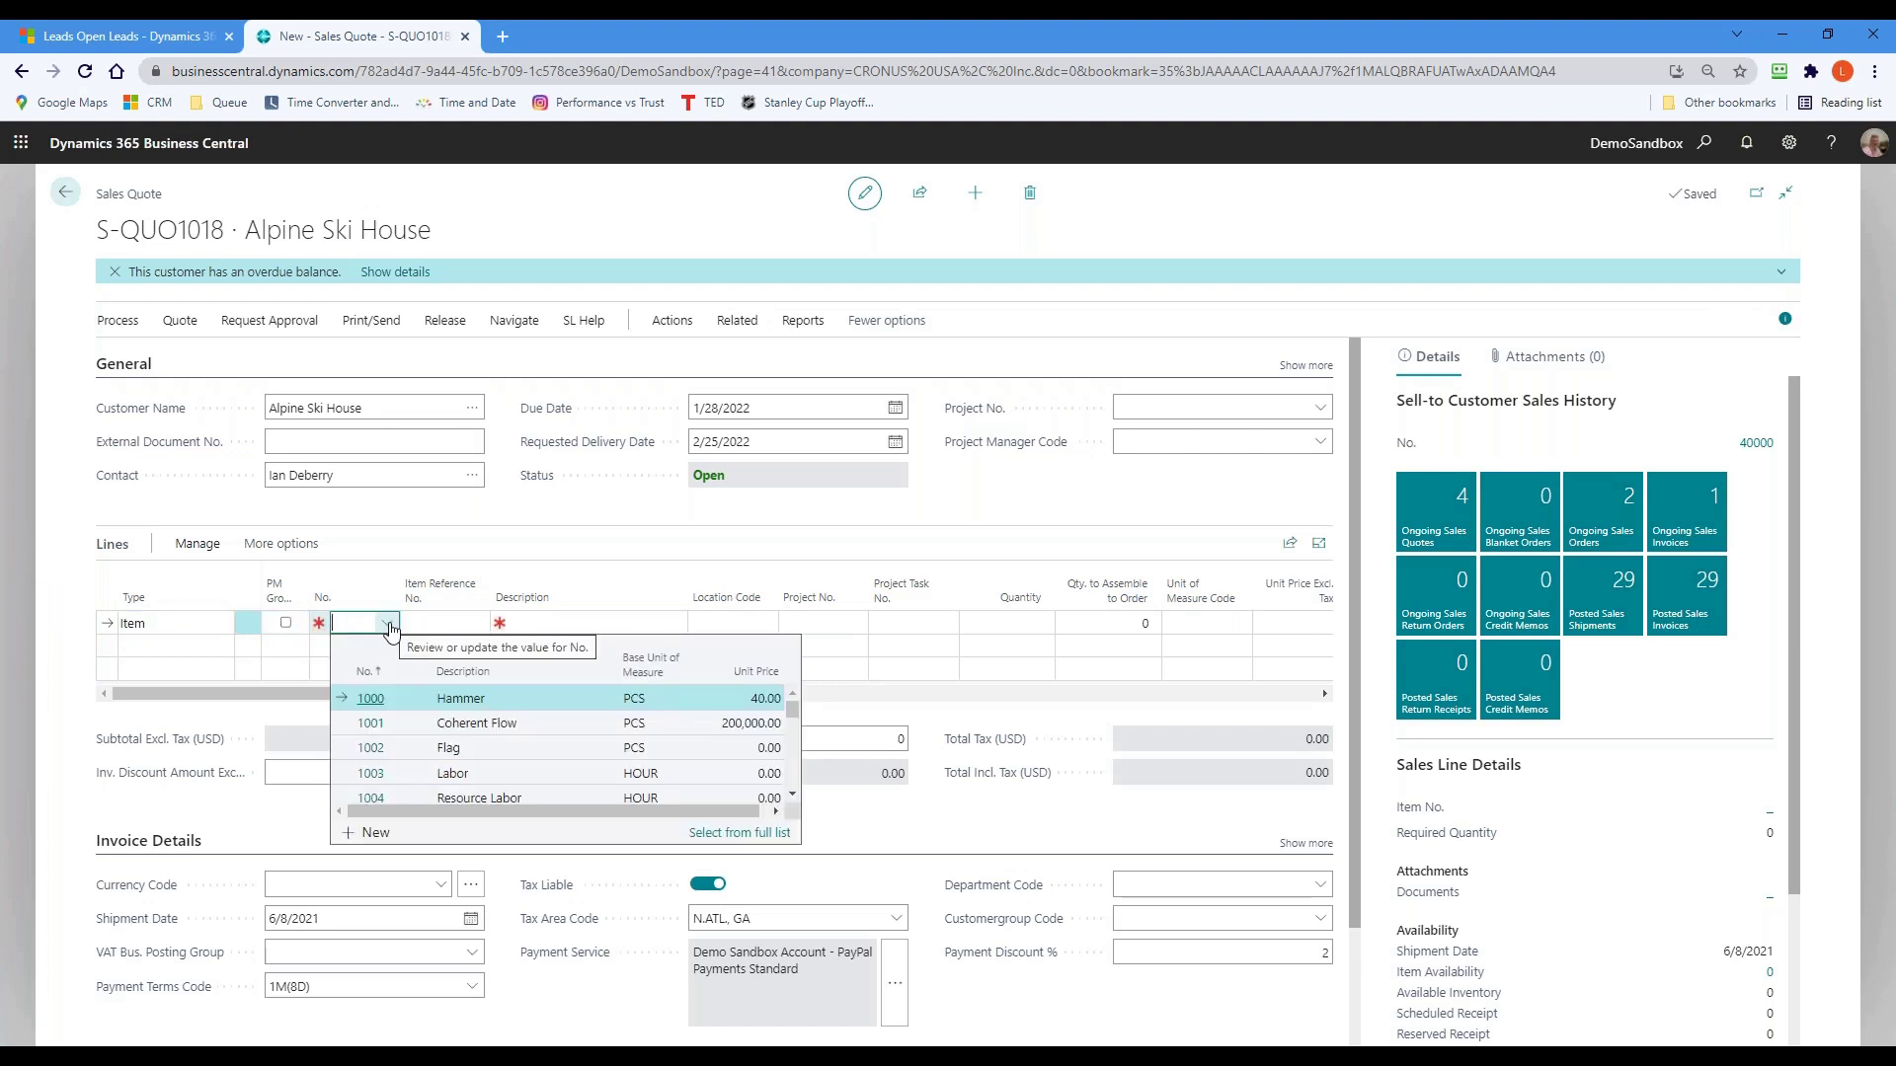
drag(790, 707, 793, 707)
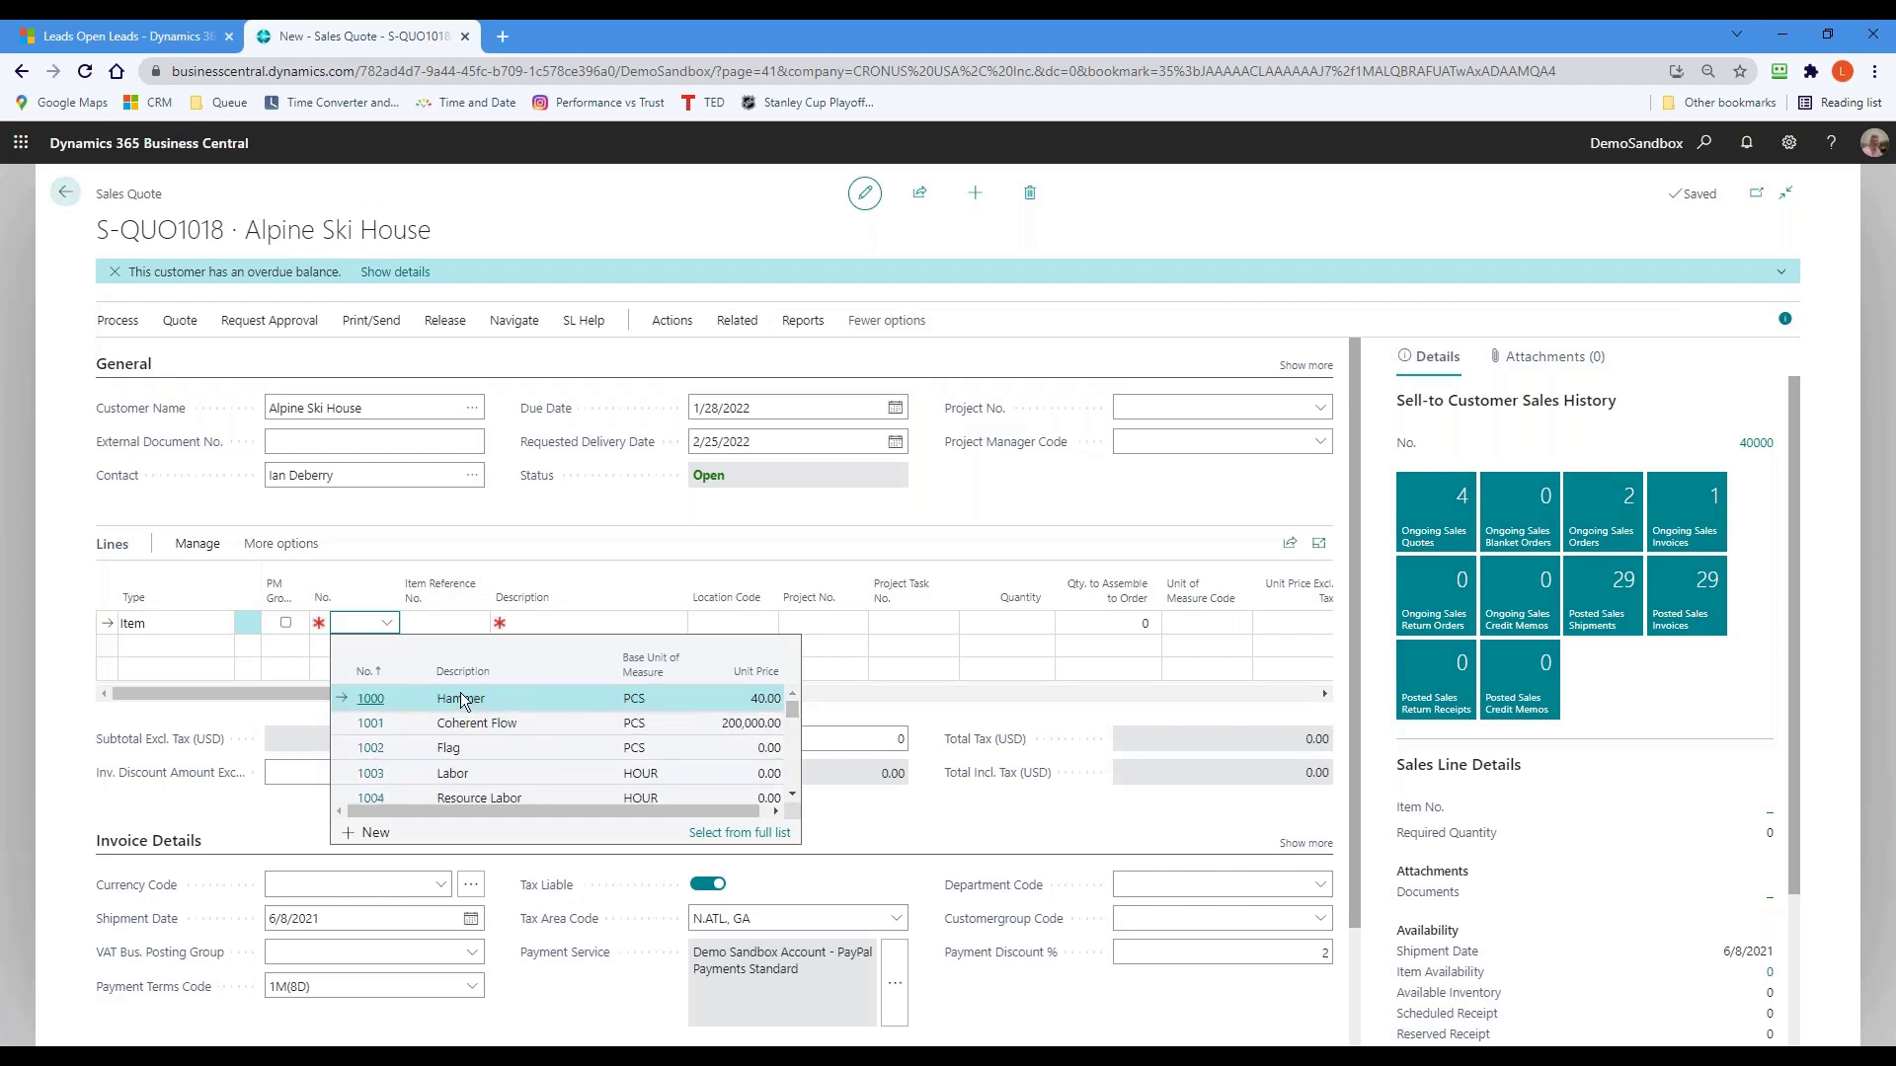
click(367, 701)
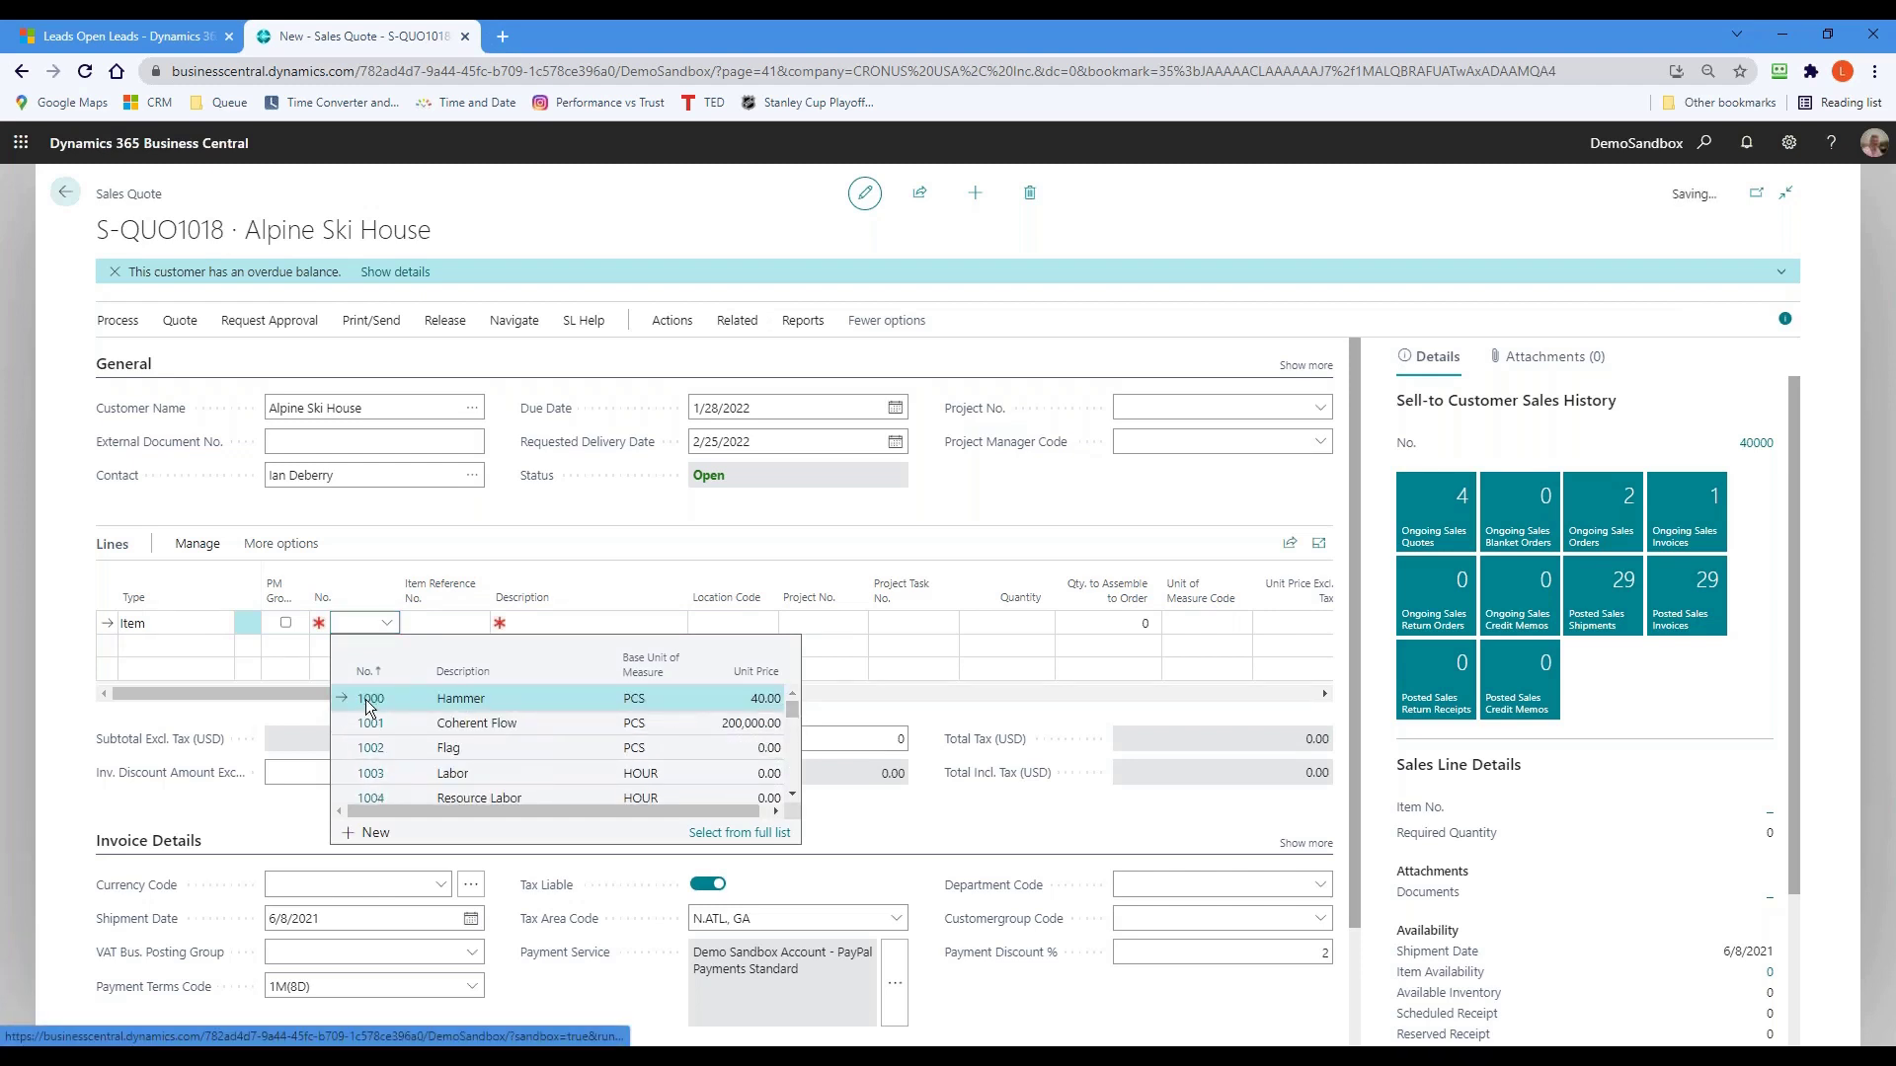
click(444, 698)
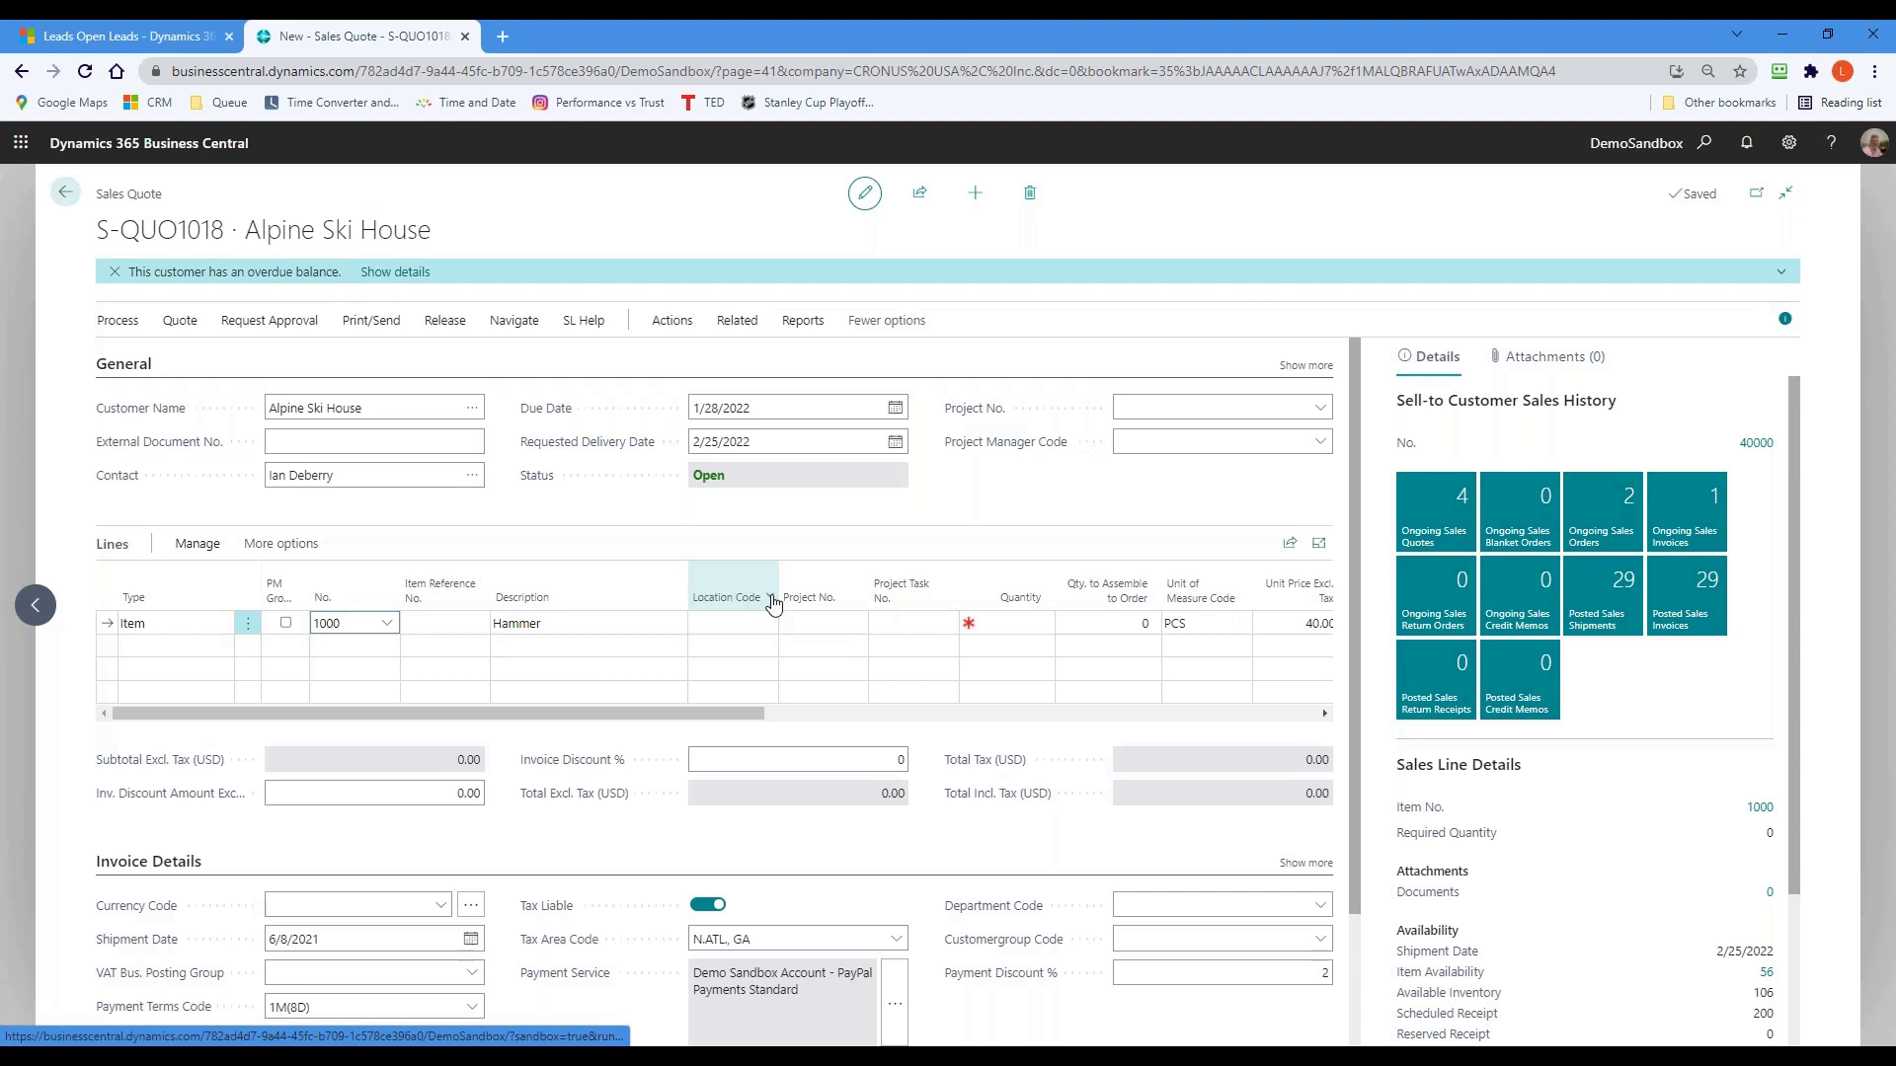
- Set the quantity of the Hammer line to 500
click(769, 598)
click(729, 626)
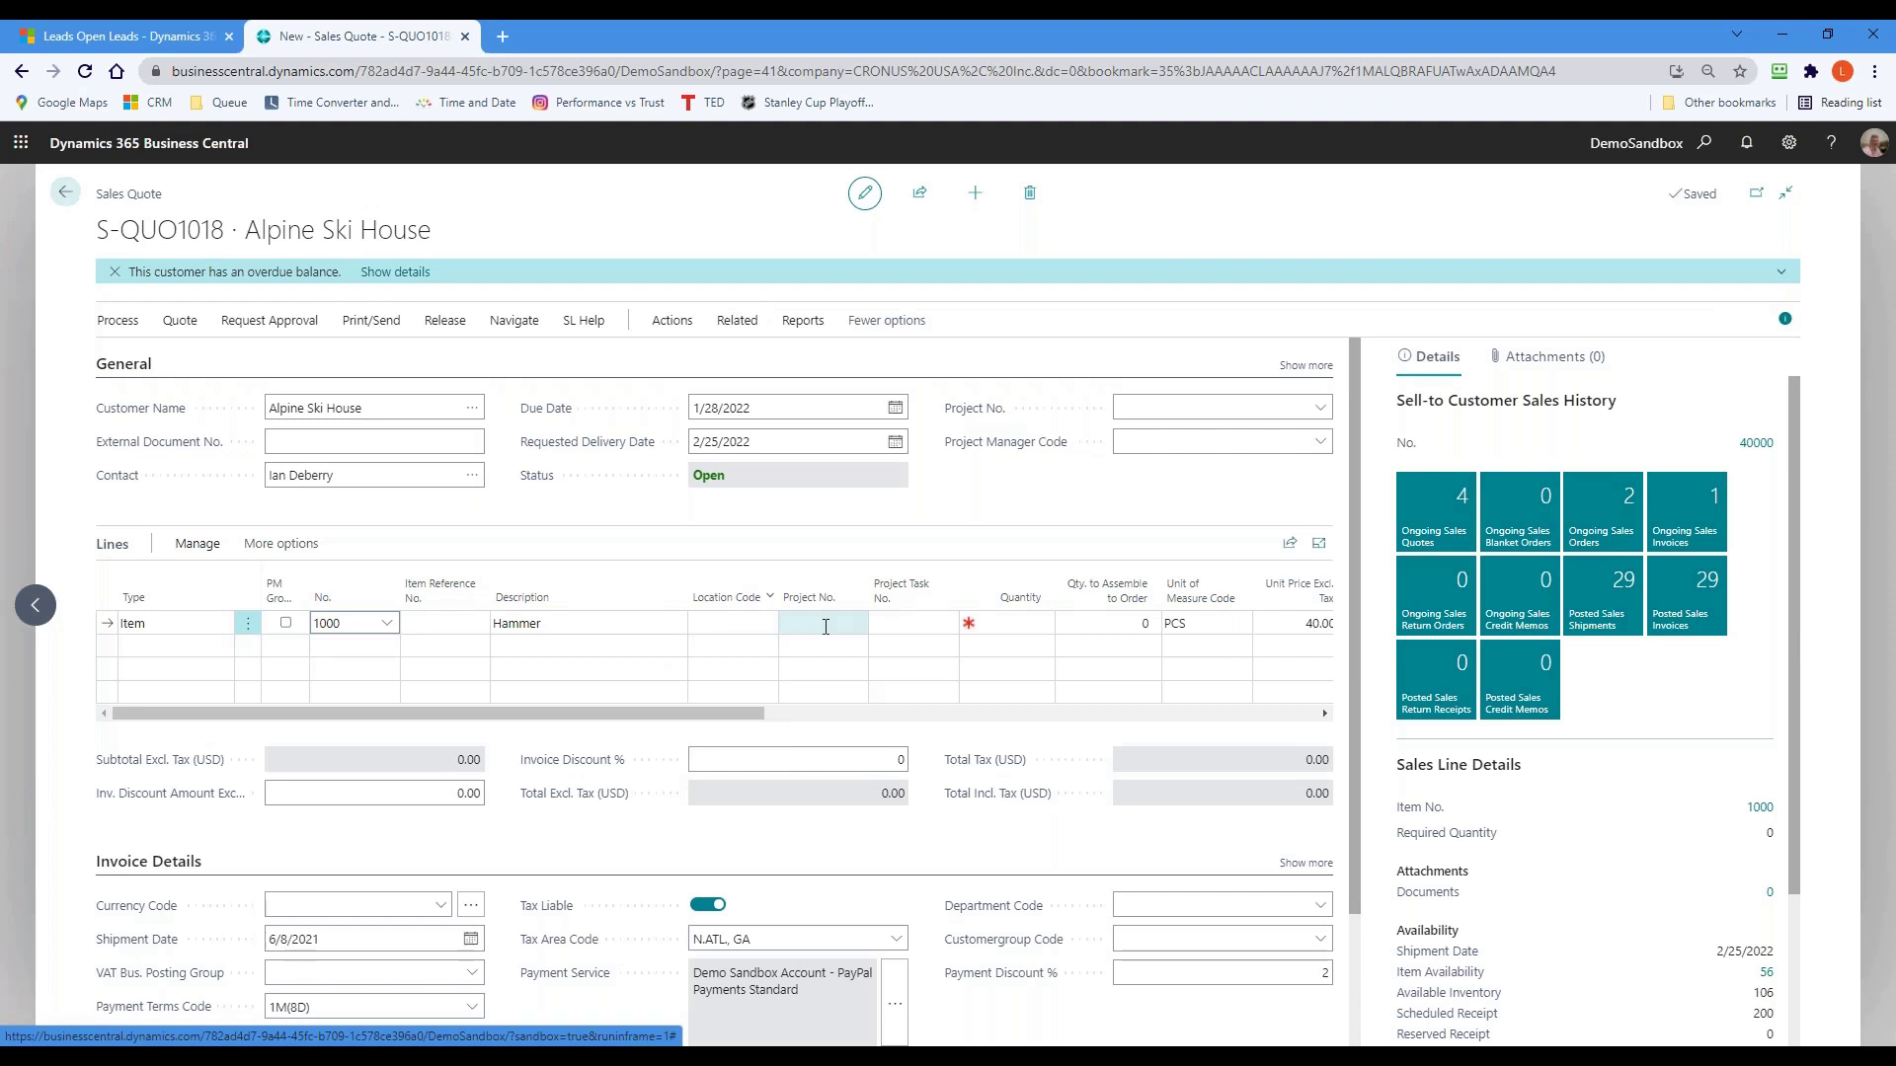
click(978, 623)
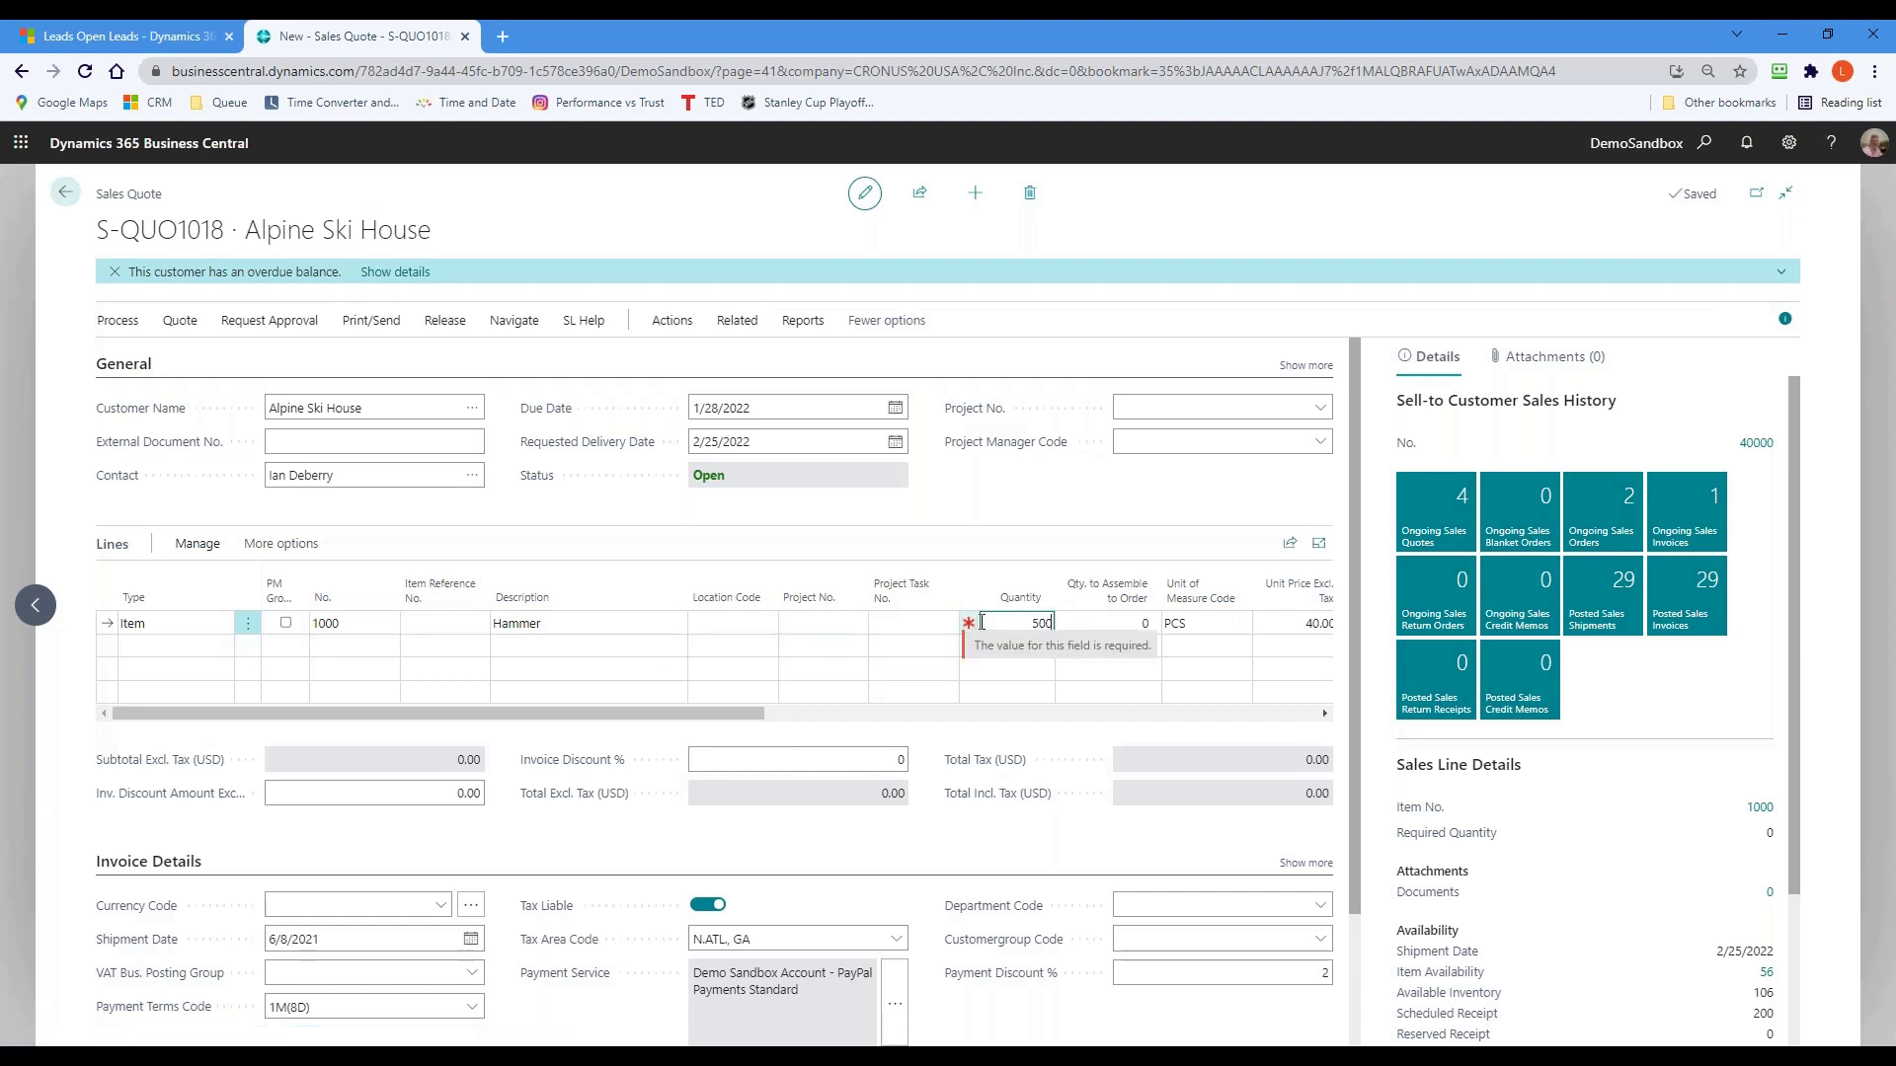
text(500)
key(Return)
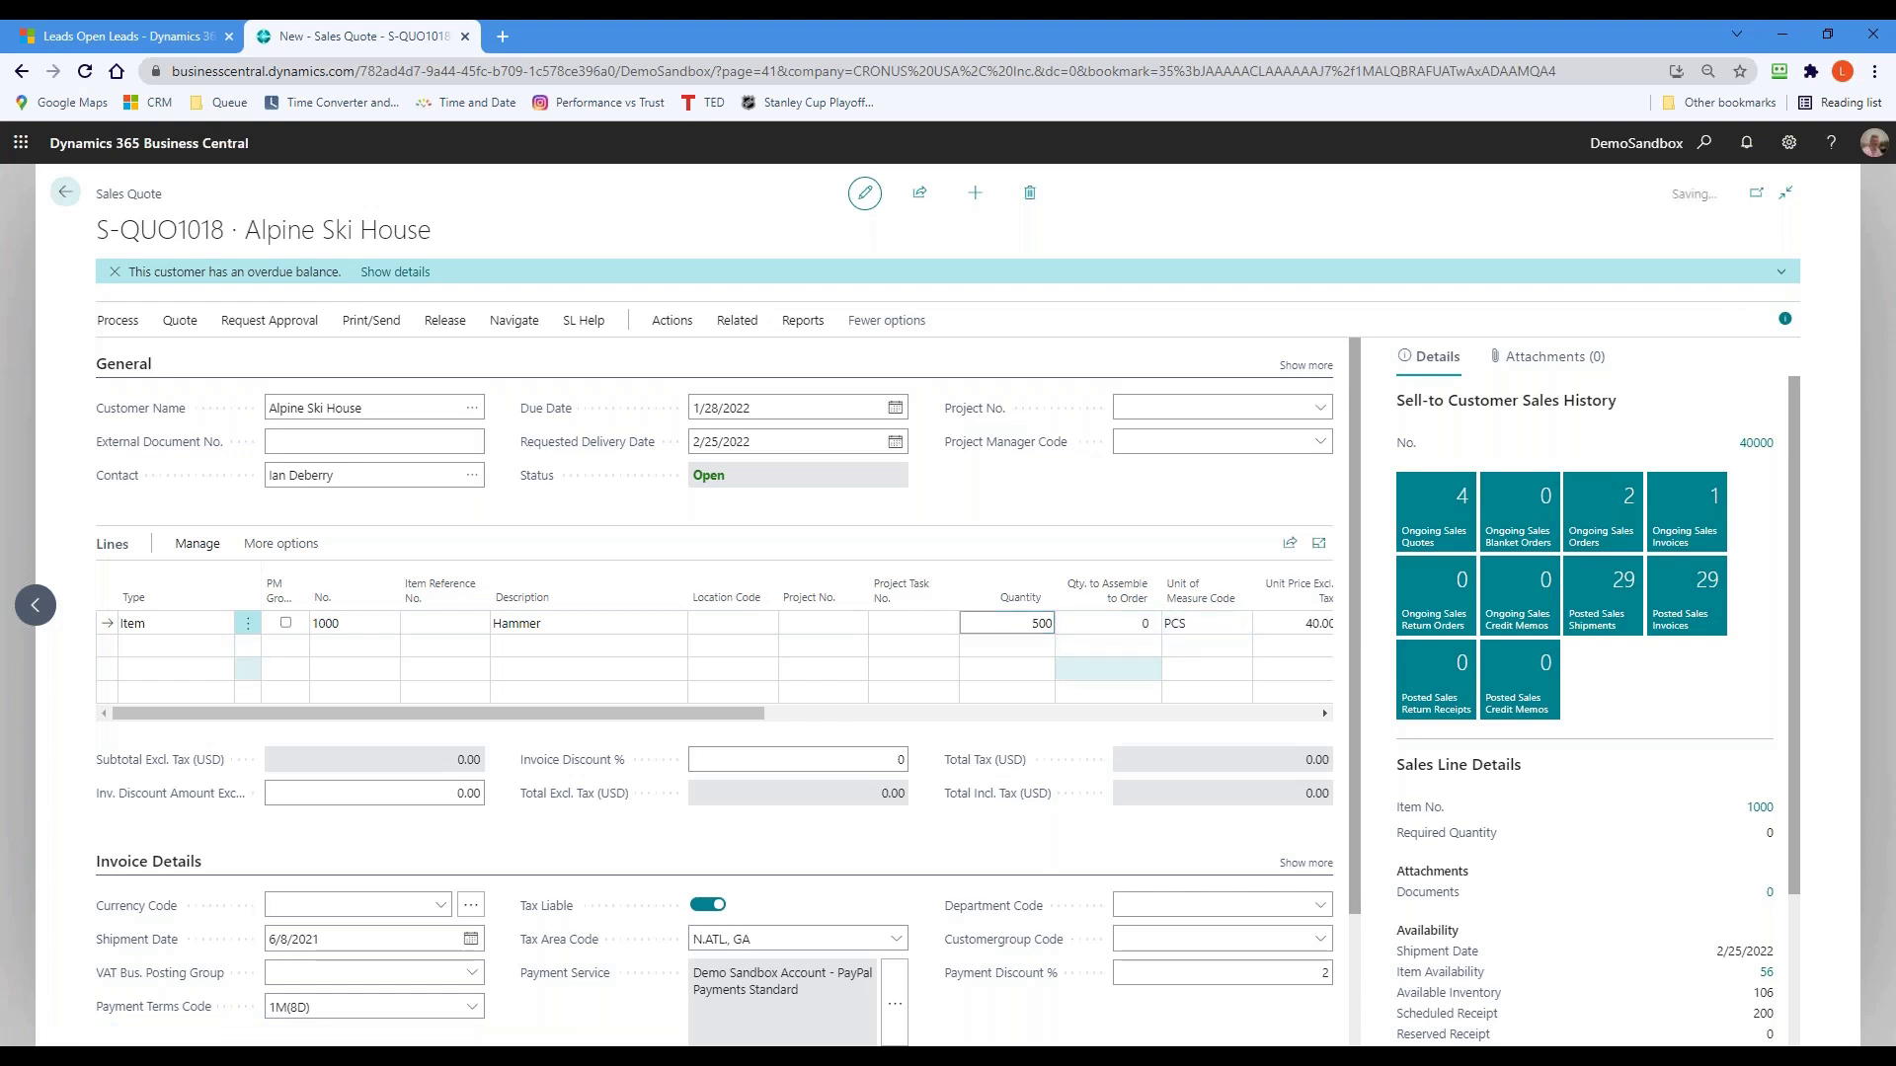
- Examine the Hammer line's pricing and tax columns, the invoice details, and the quote's processing, attachment and approval actions
drag(697, 713, 1027, 707)
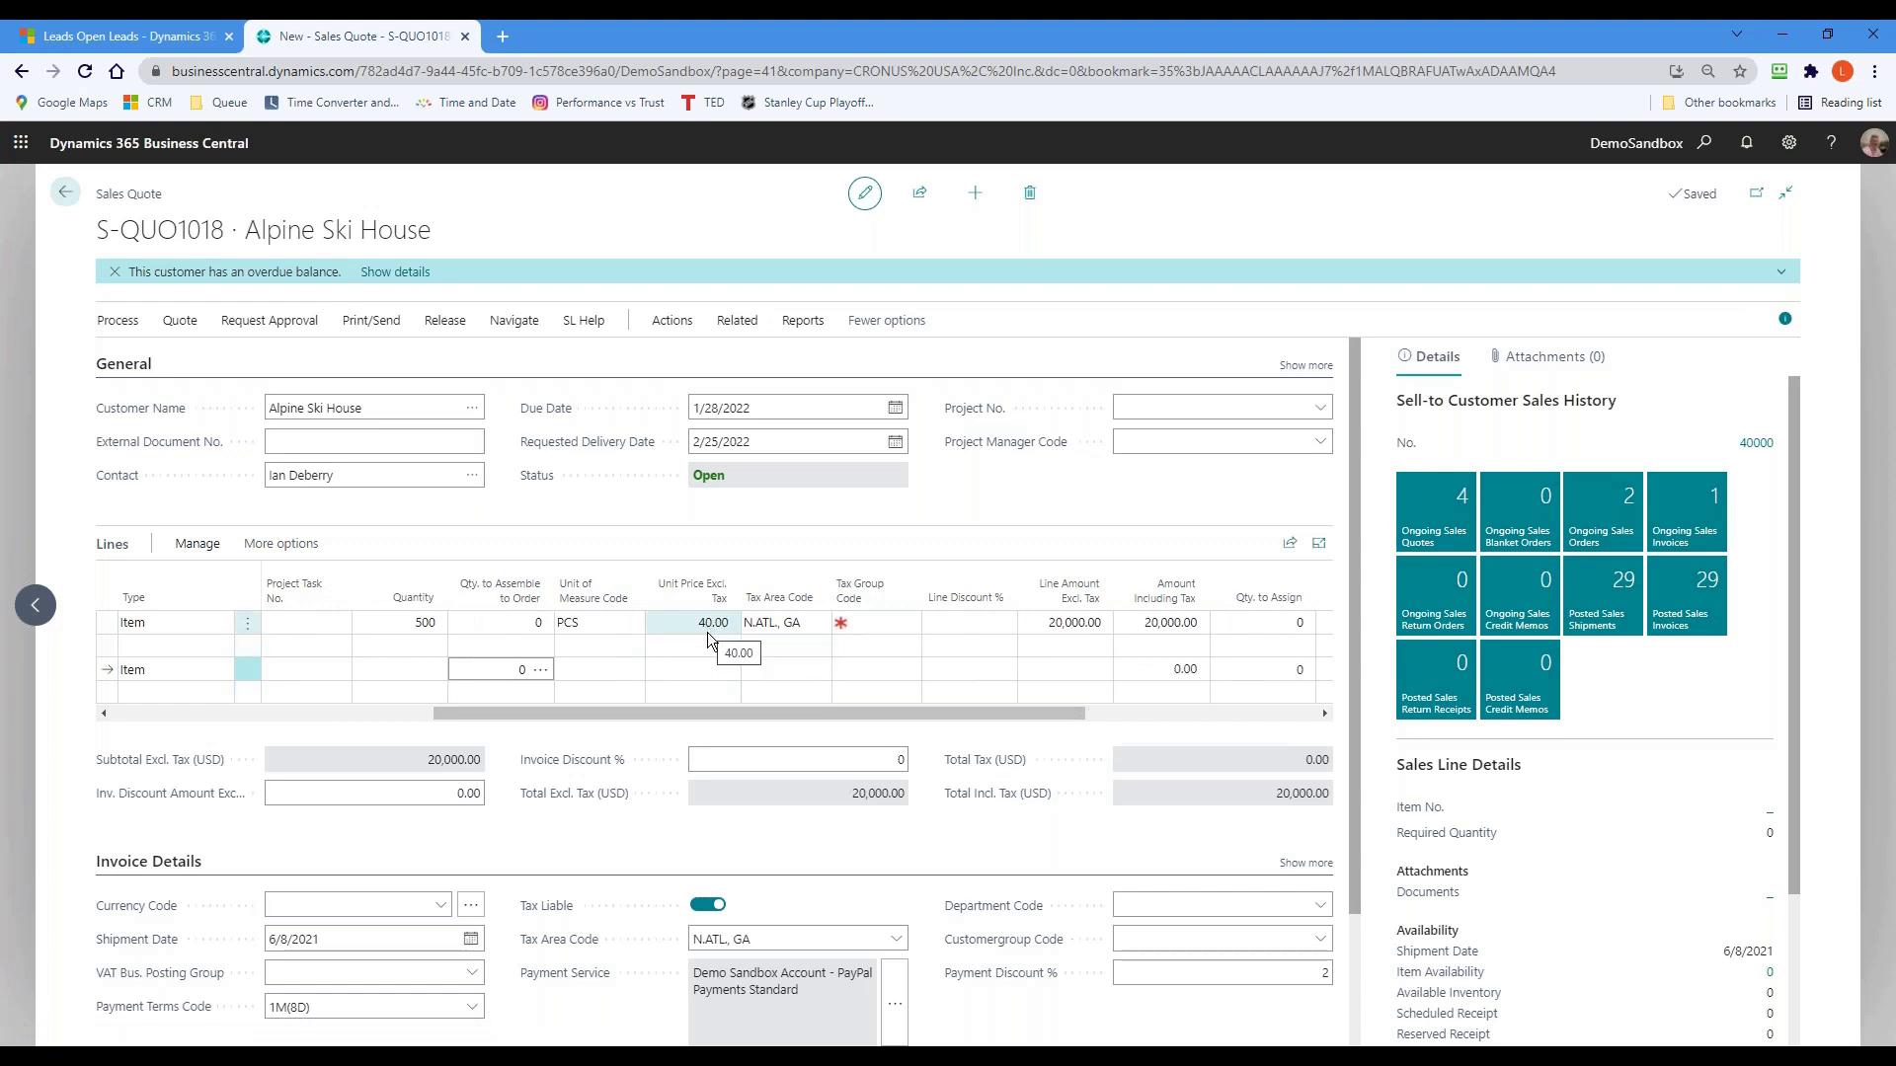
drag(764, 713, 950, 703)
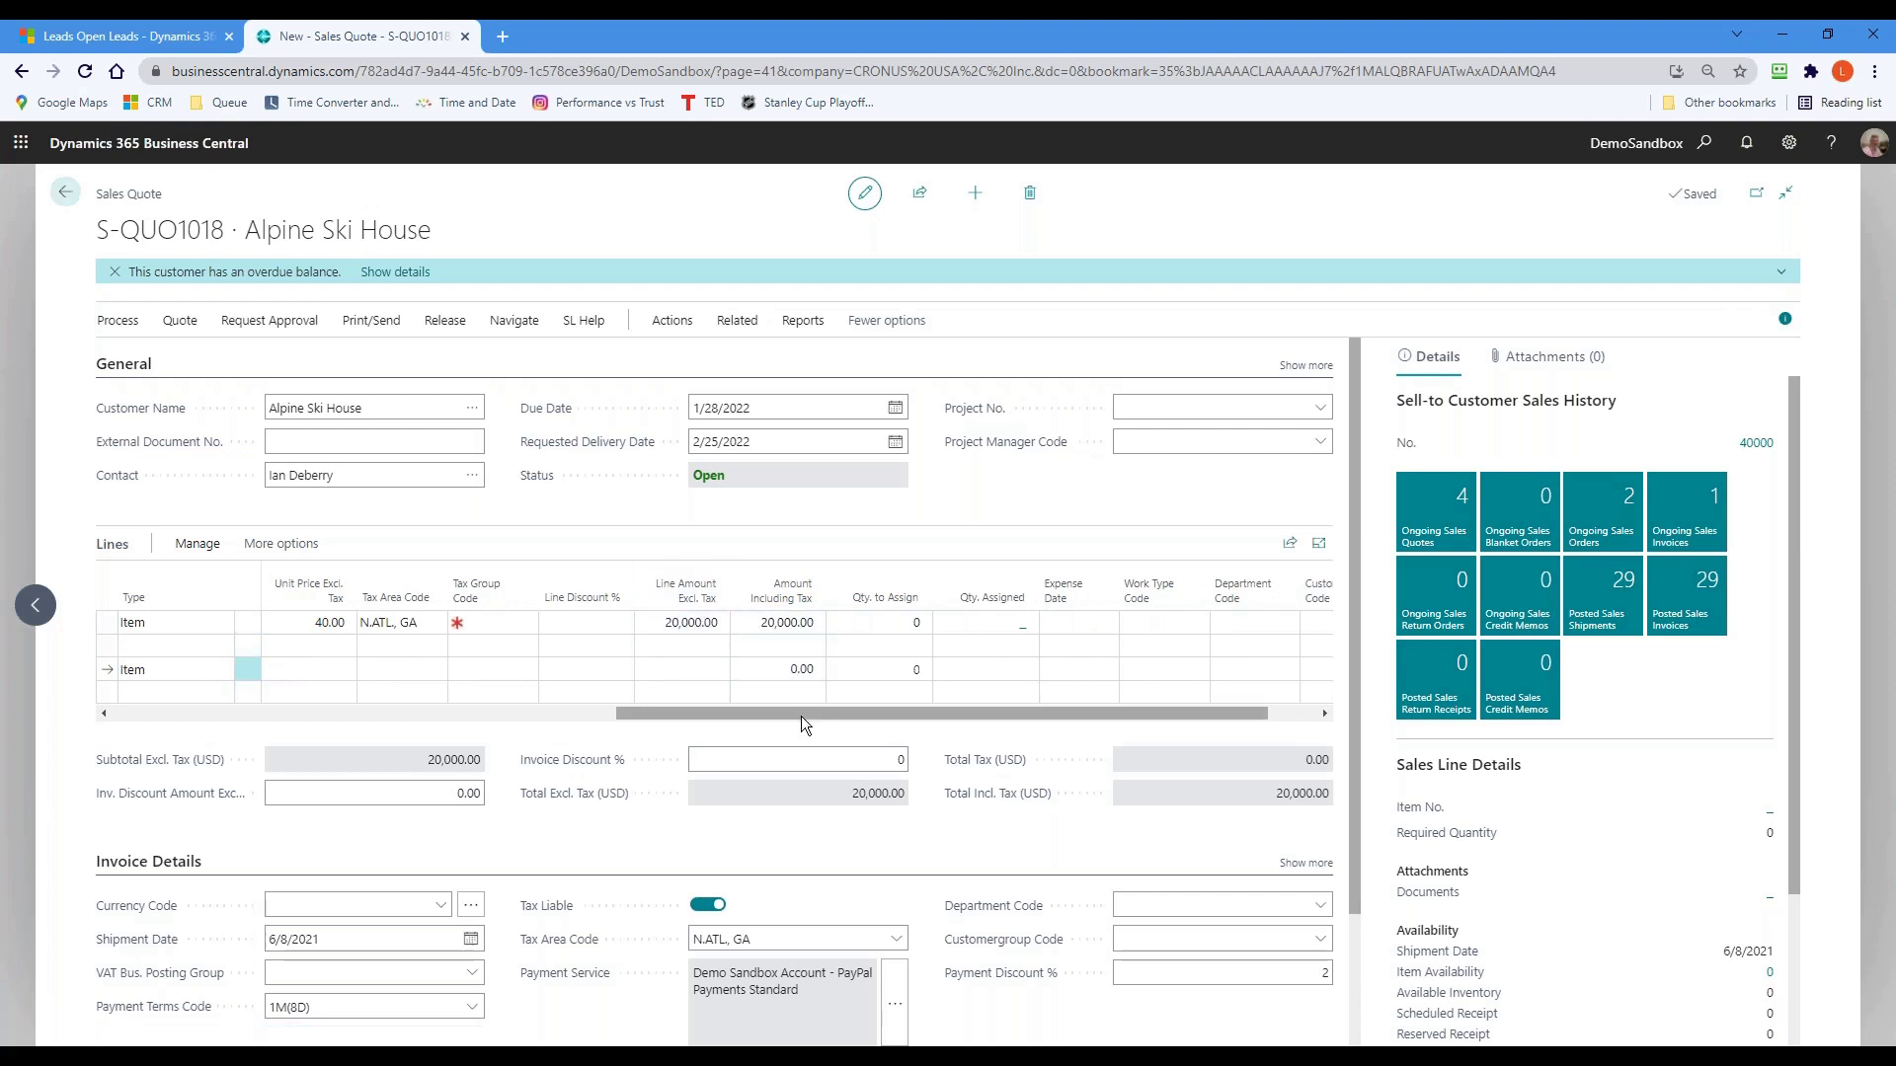
drag(830, 713, 897, 707)
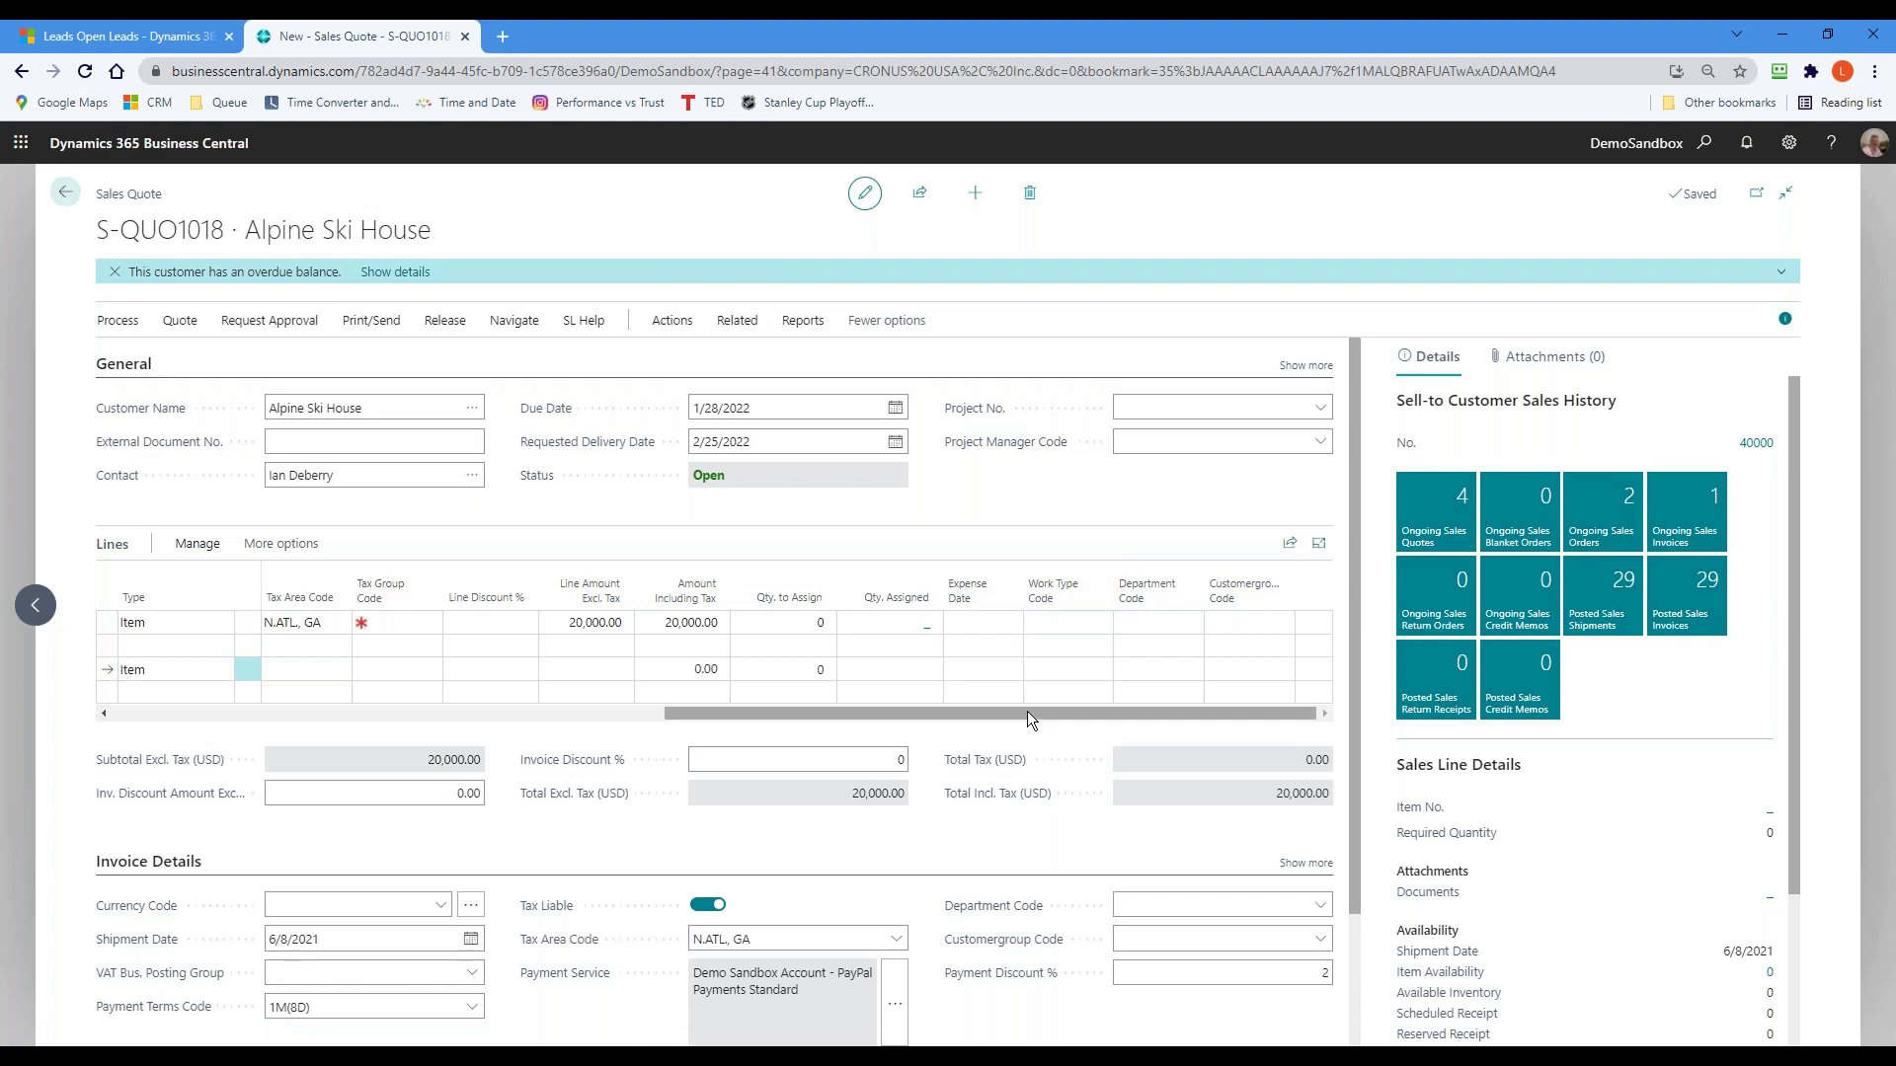
drag(1027, 712, 605, 712)
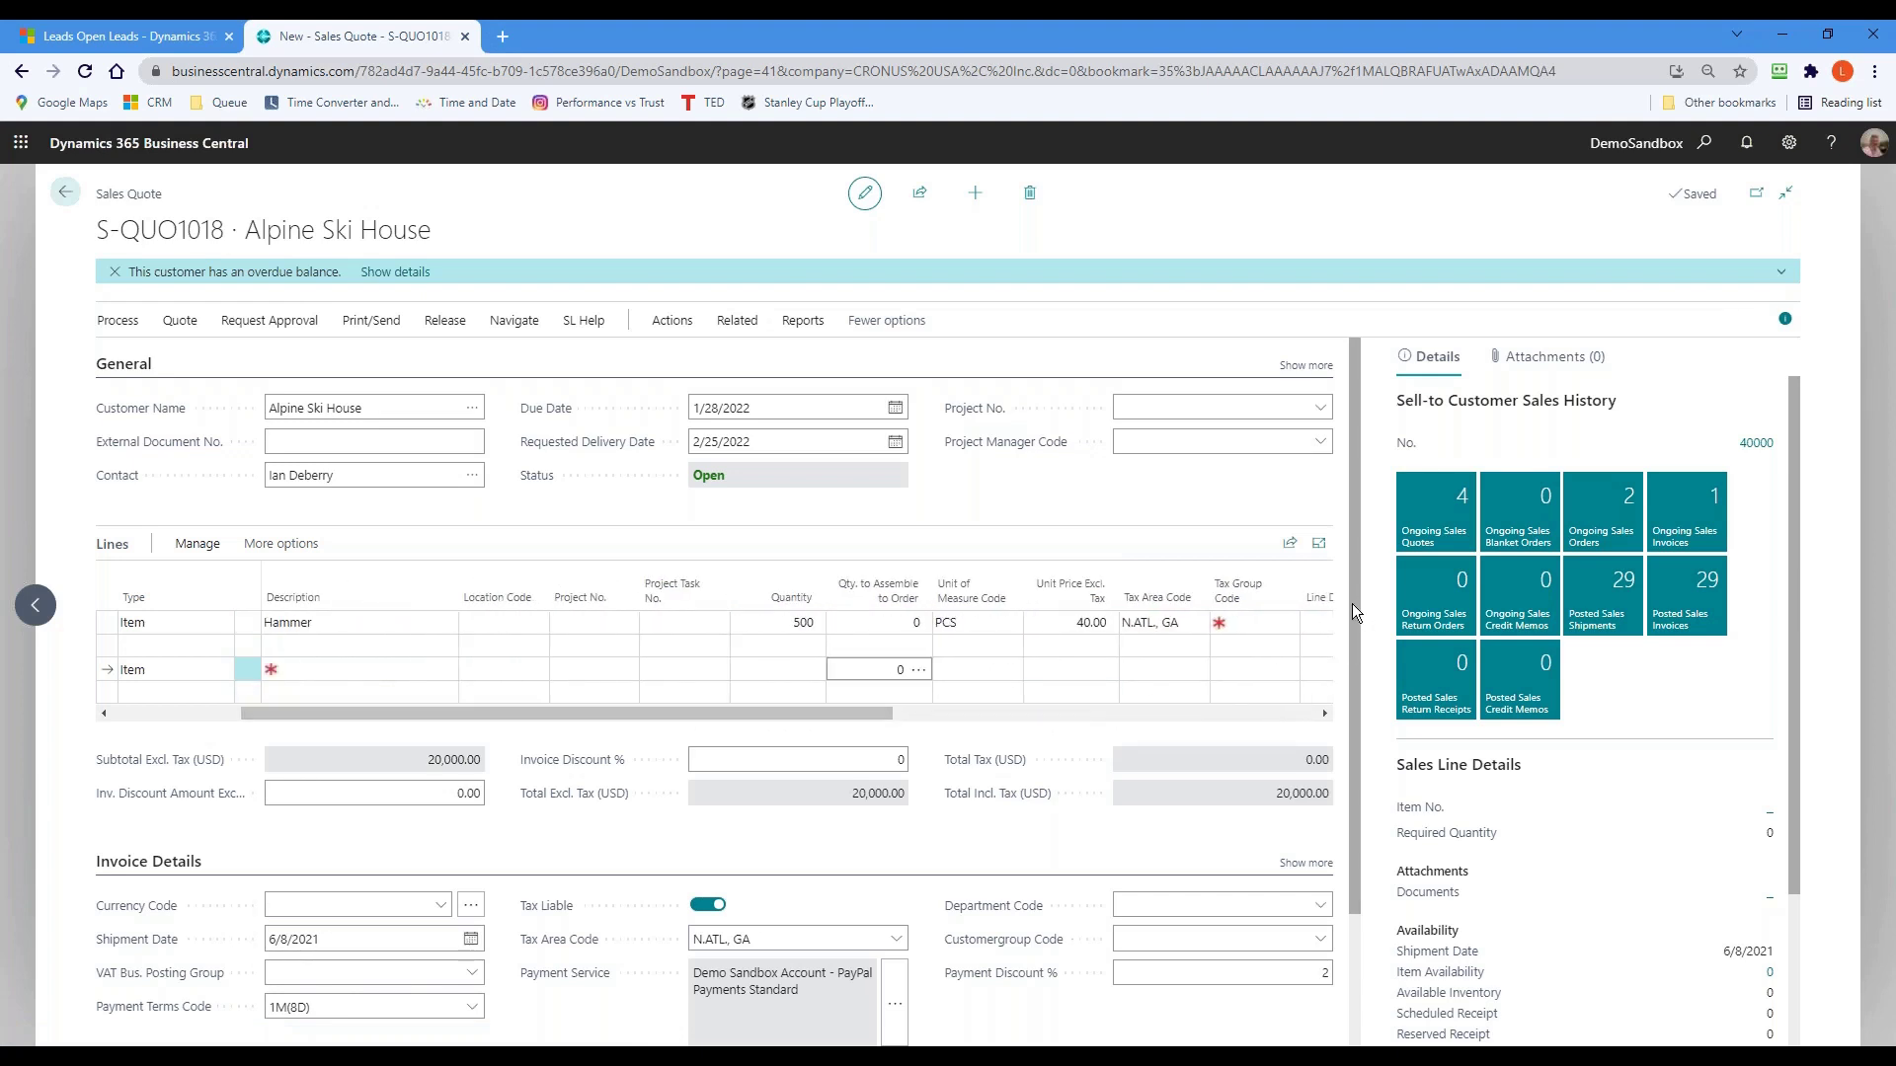
scroll(1350, 613, down, 2)
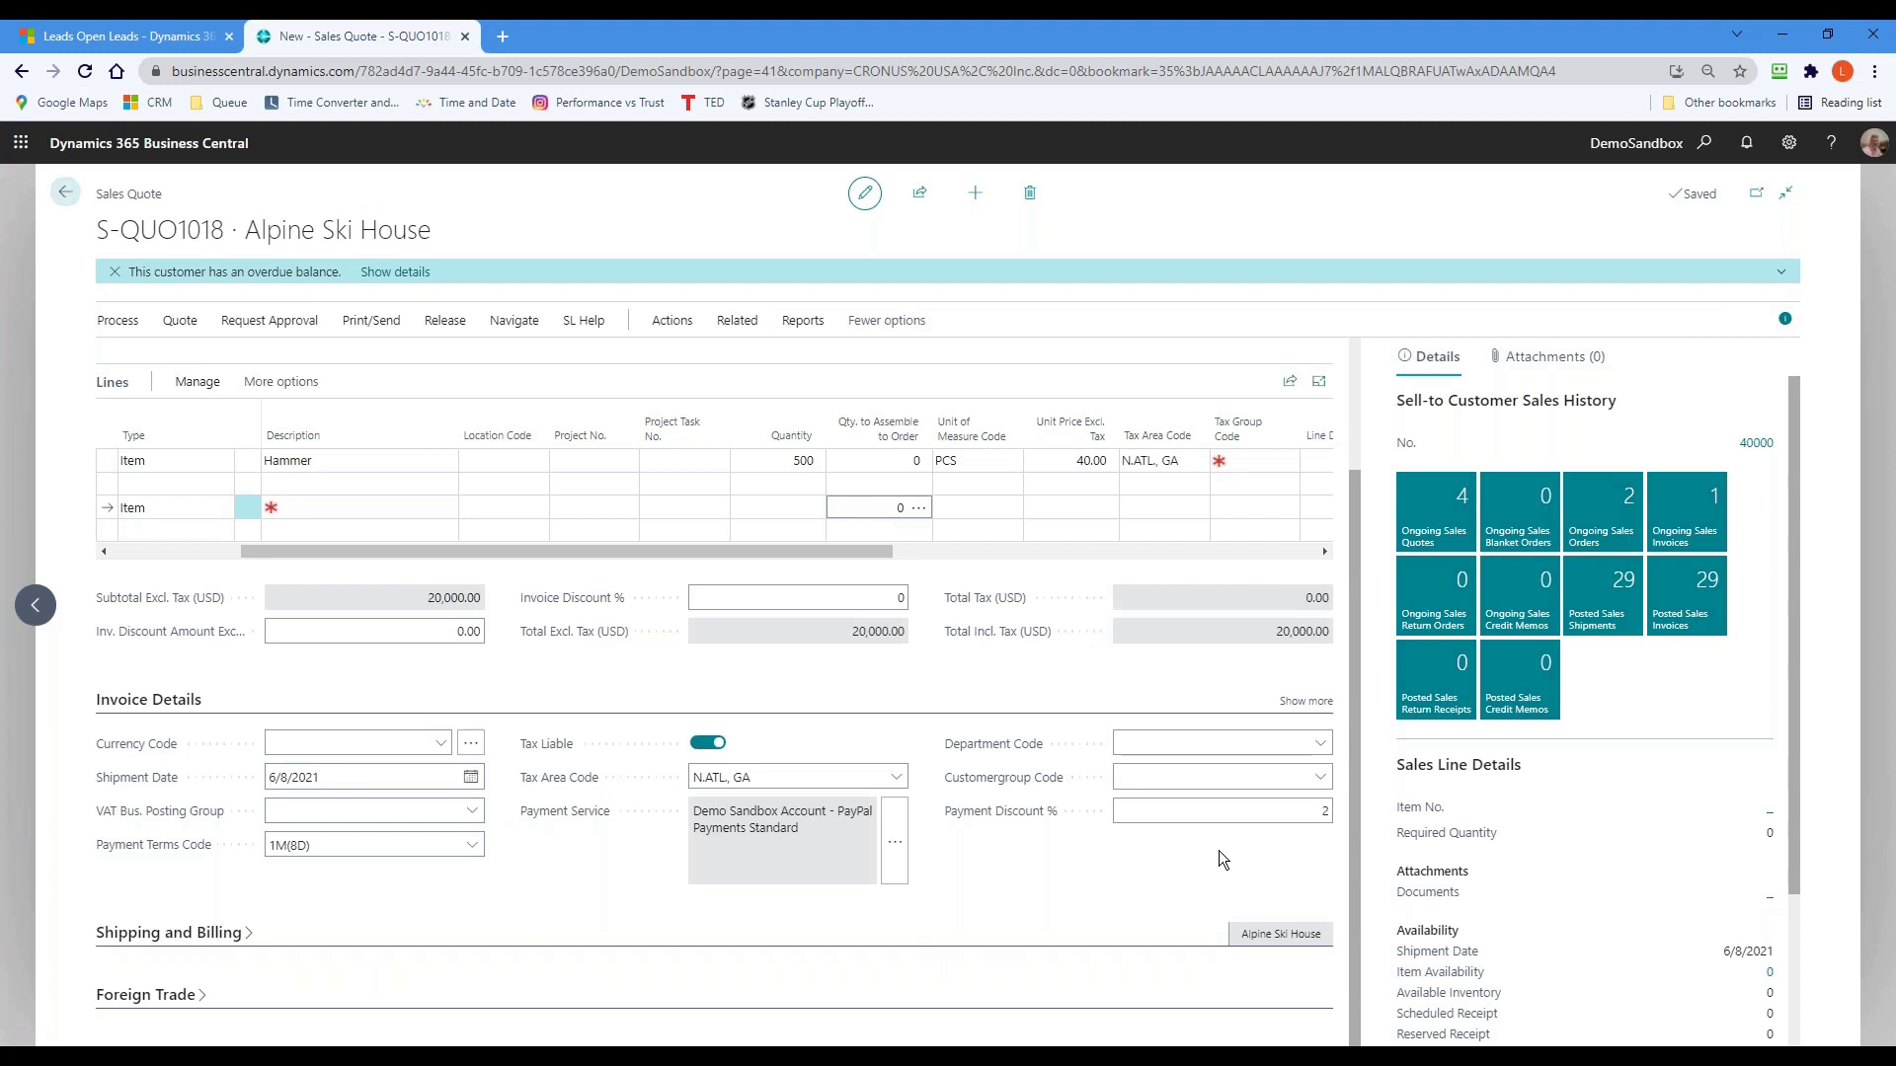
drag(1354, 841, 1354, 707)
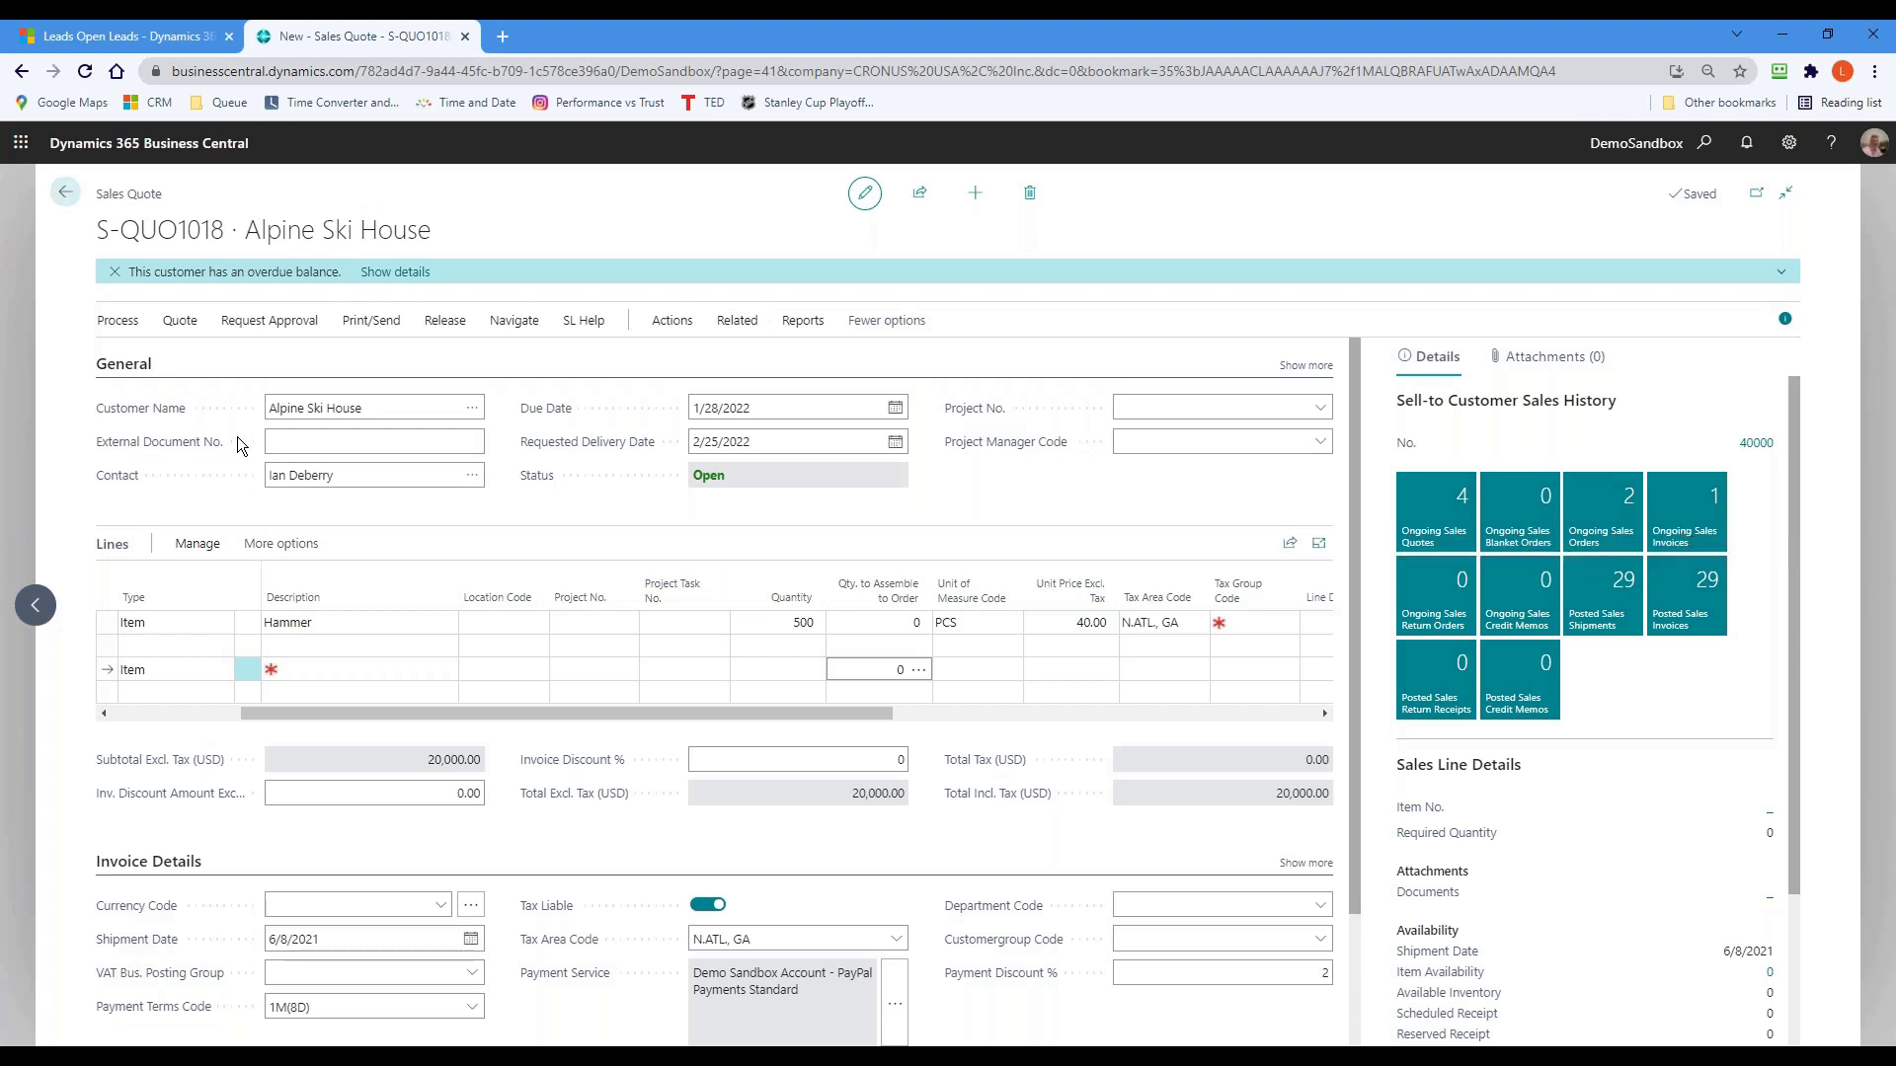
click(122, 326)
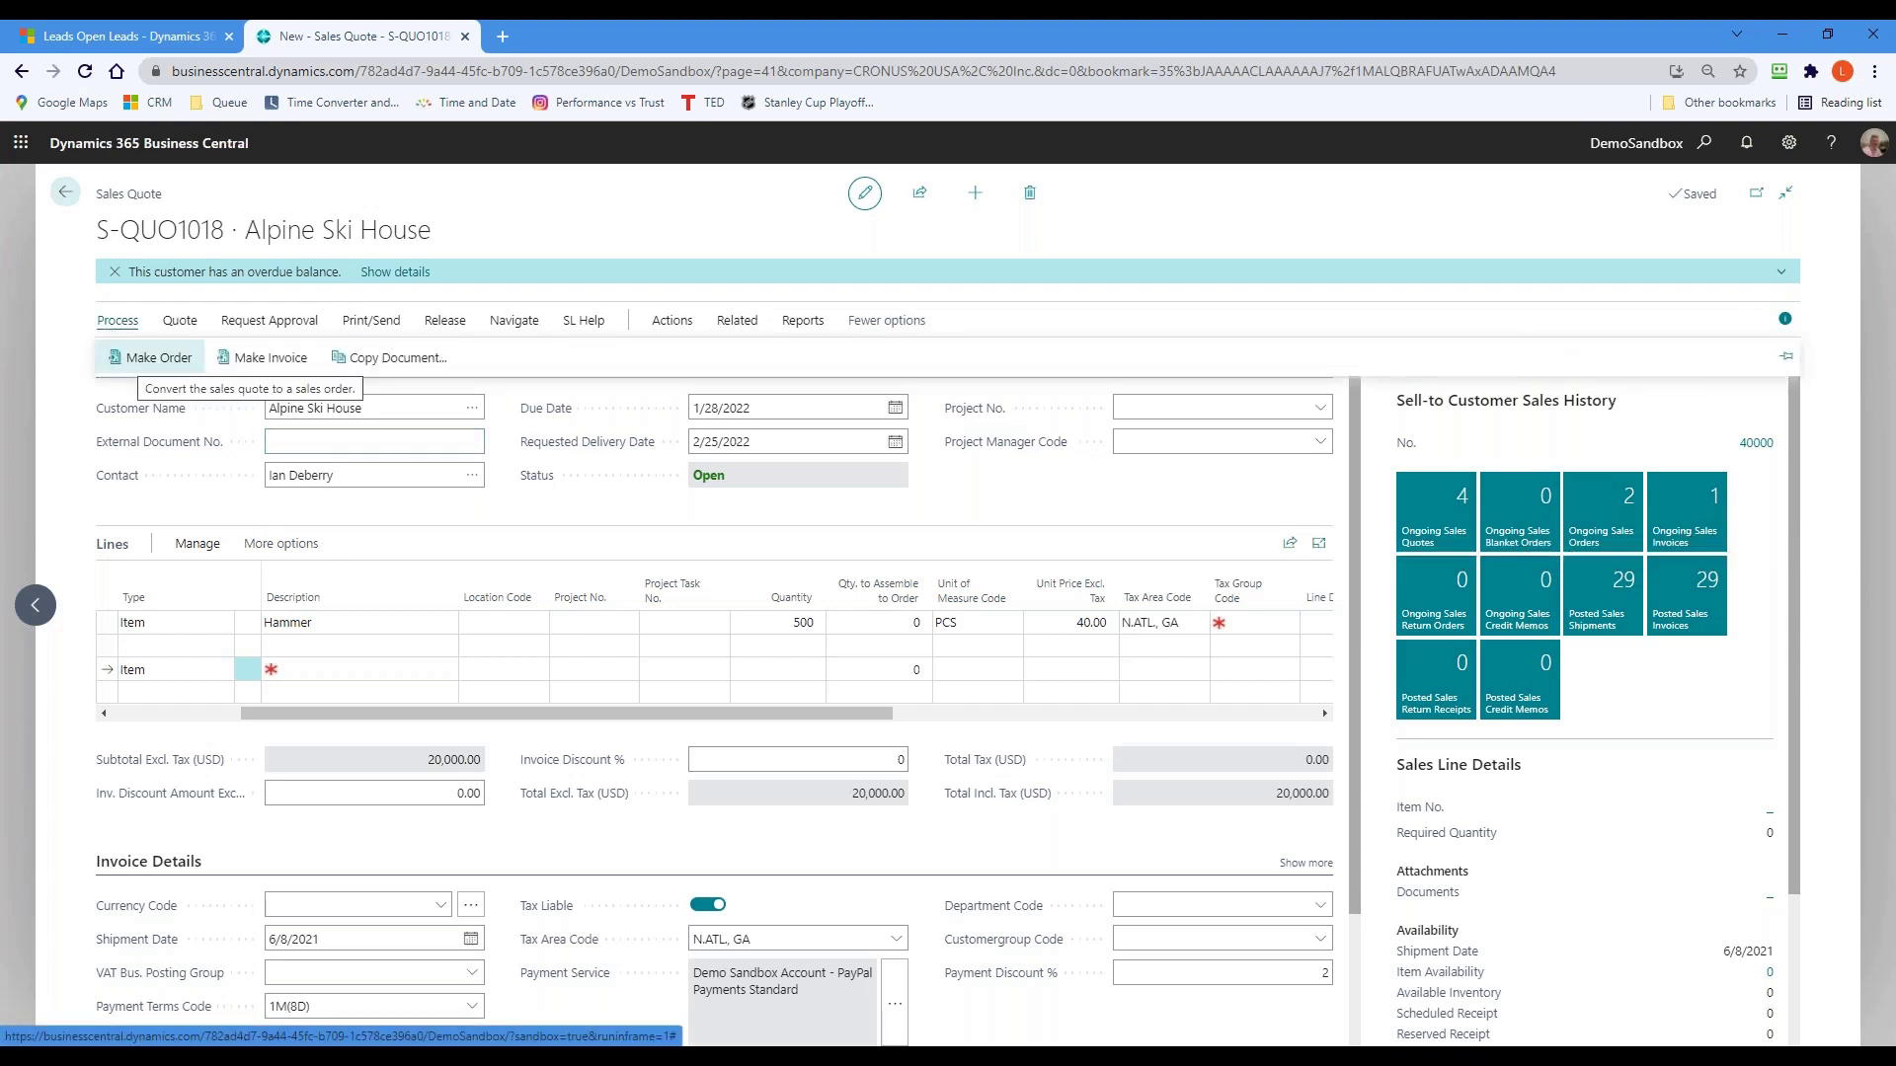
click(179, 324)
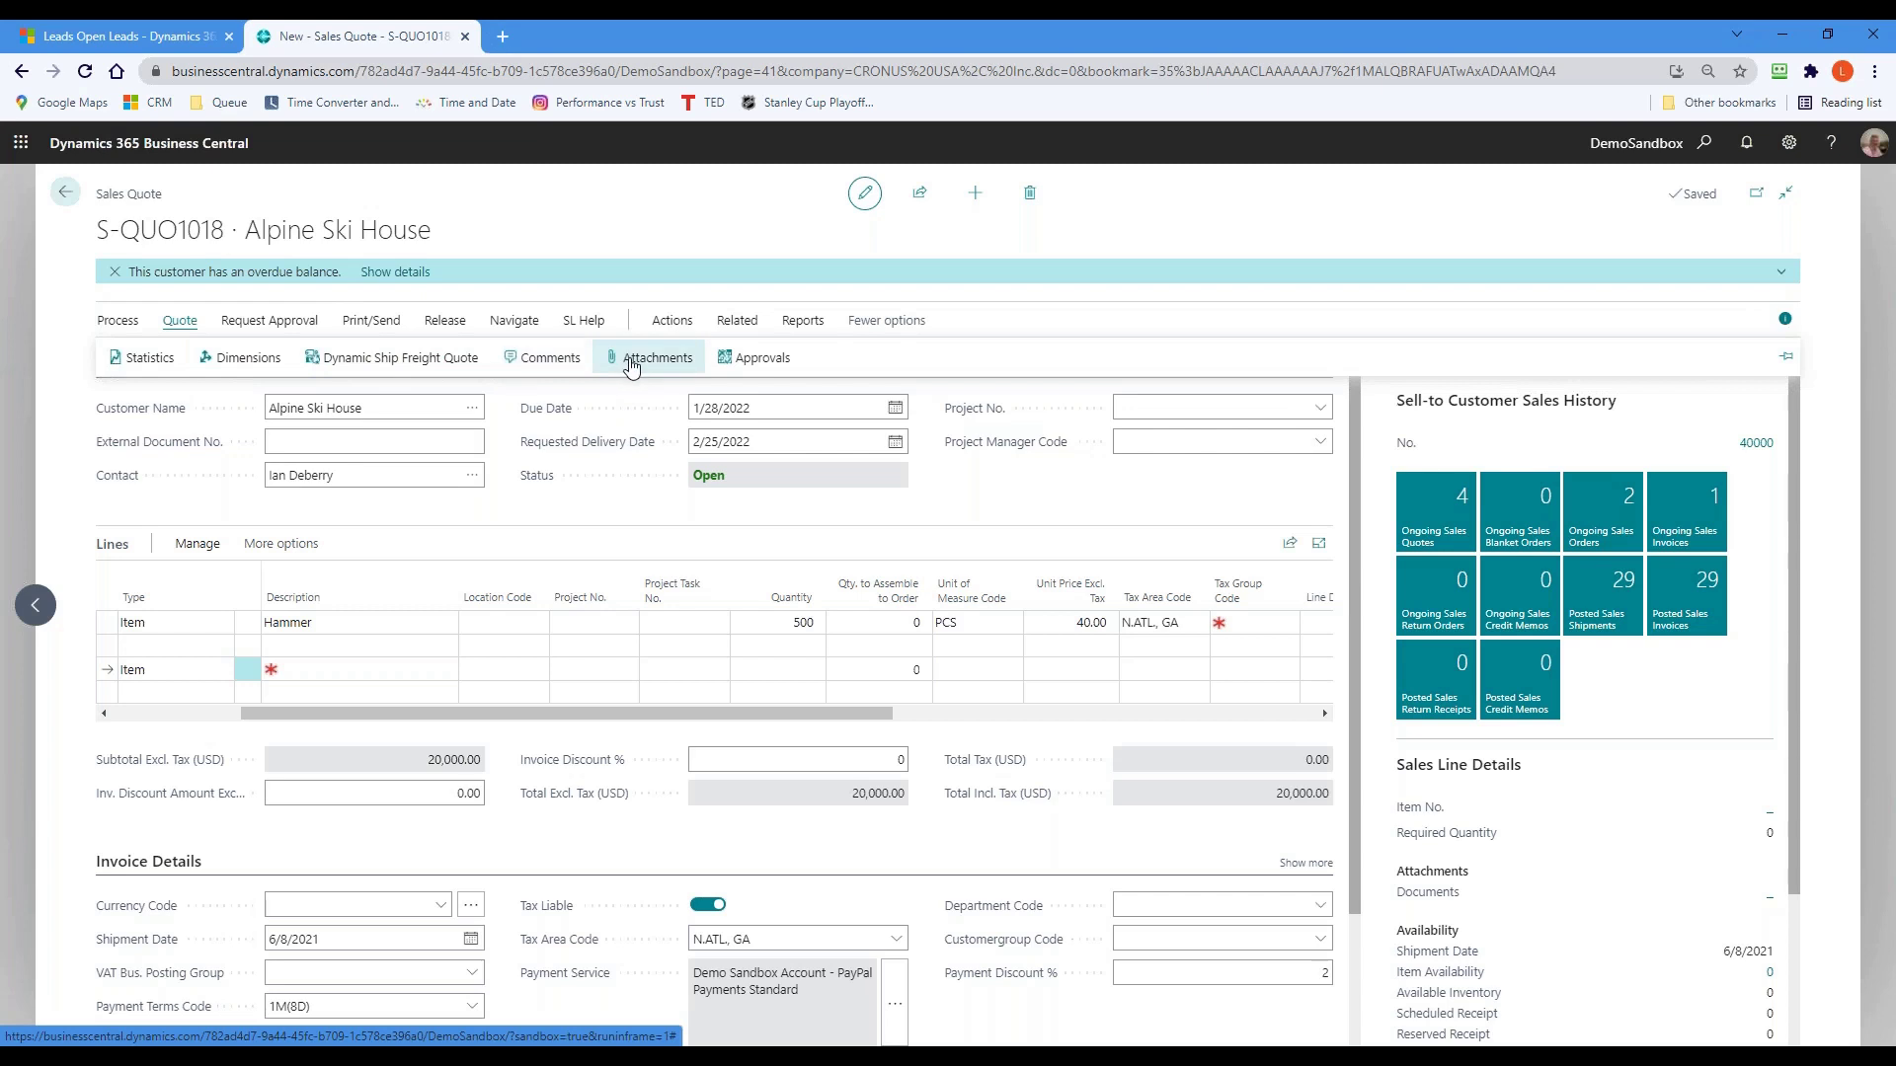
click(293, 326)
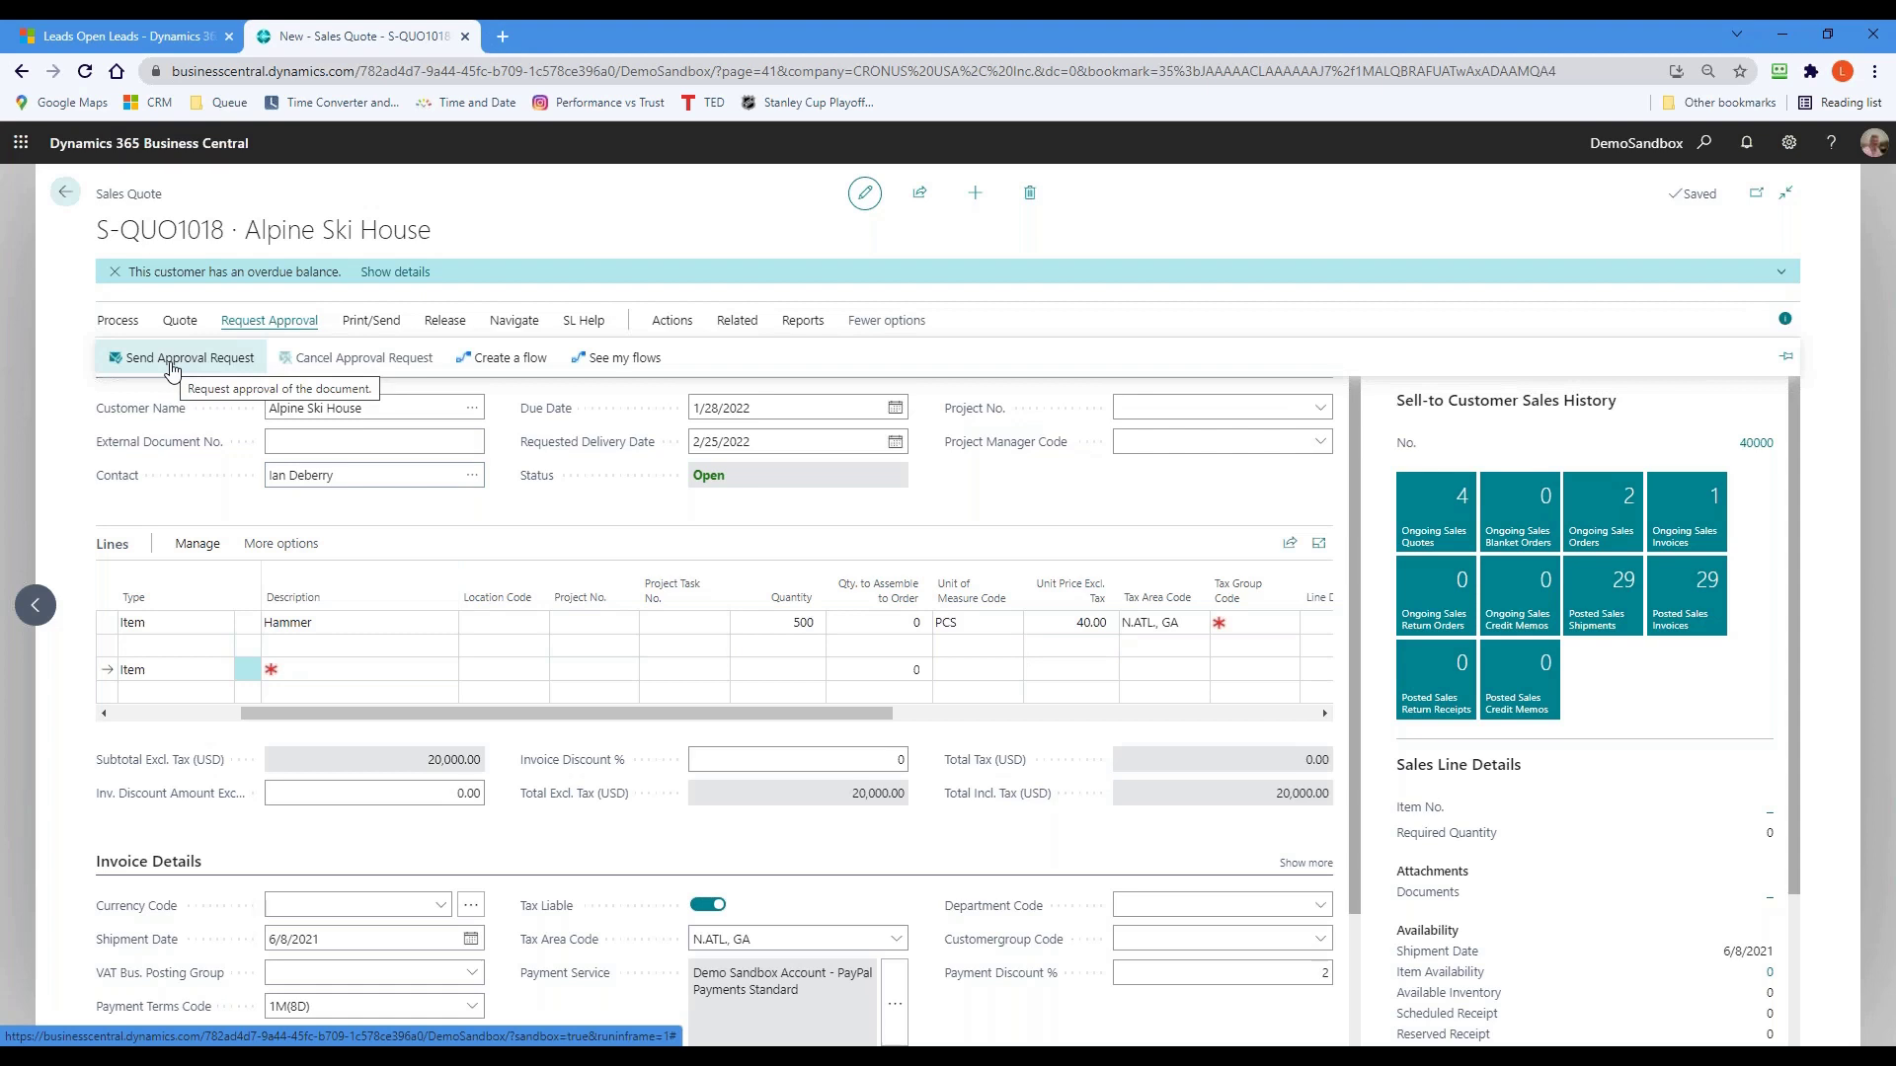
- Try to email the sales quote to the customer's contact with the PDF attached and the email body template
click(384, 326)
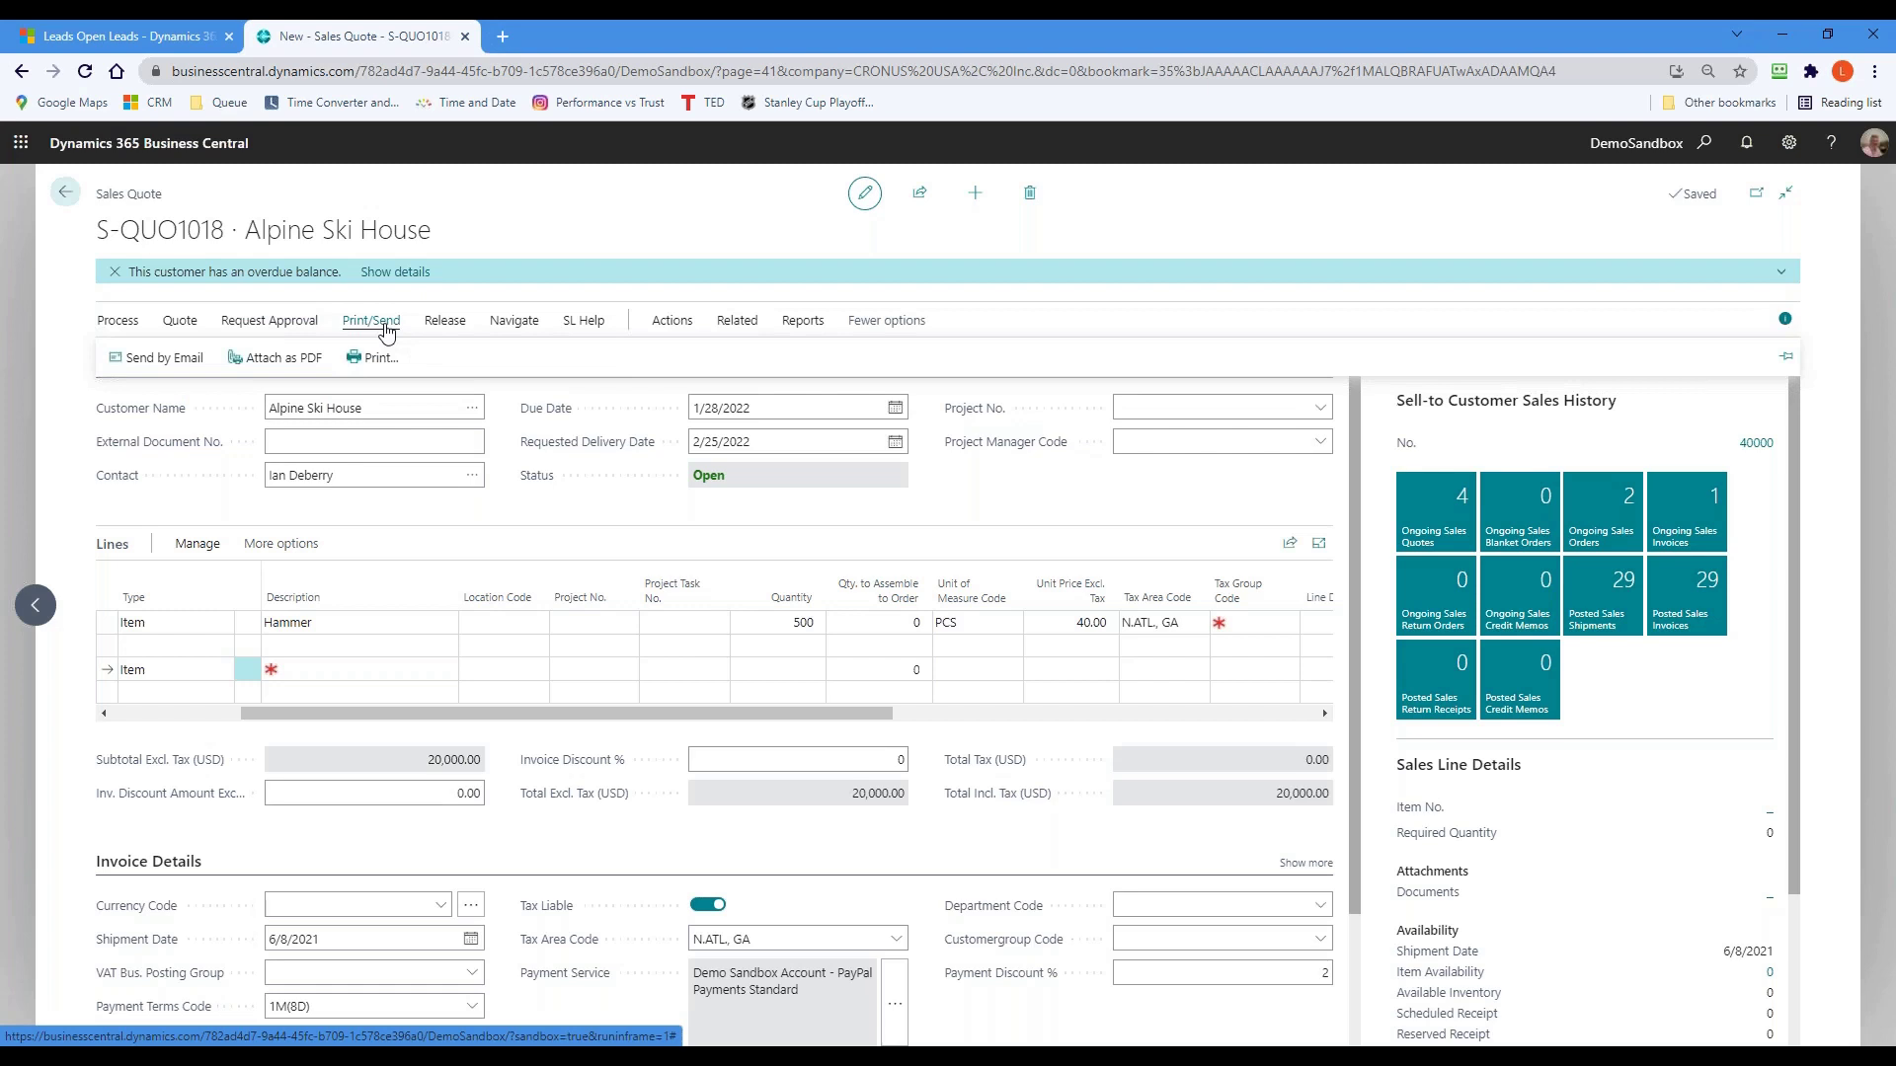
click(153, 359)
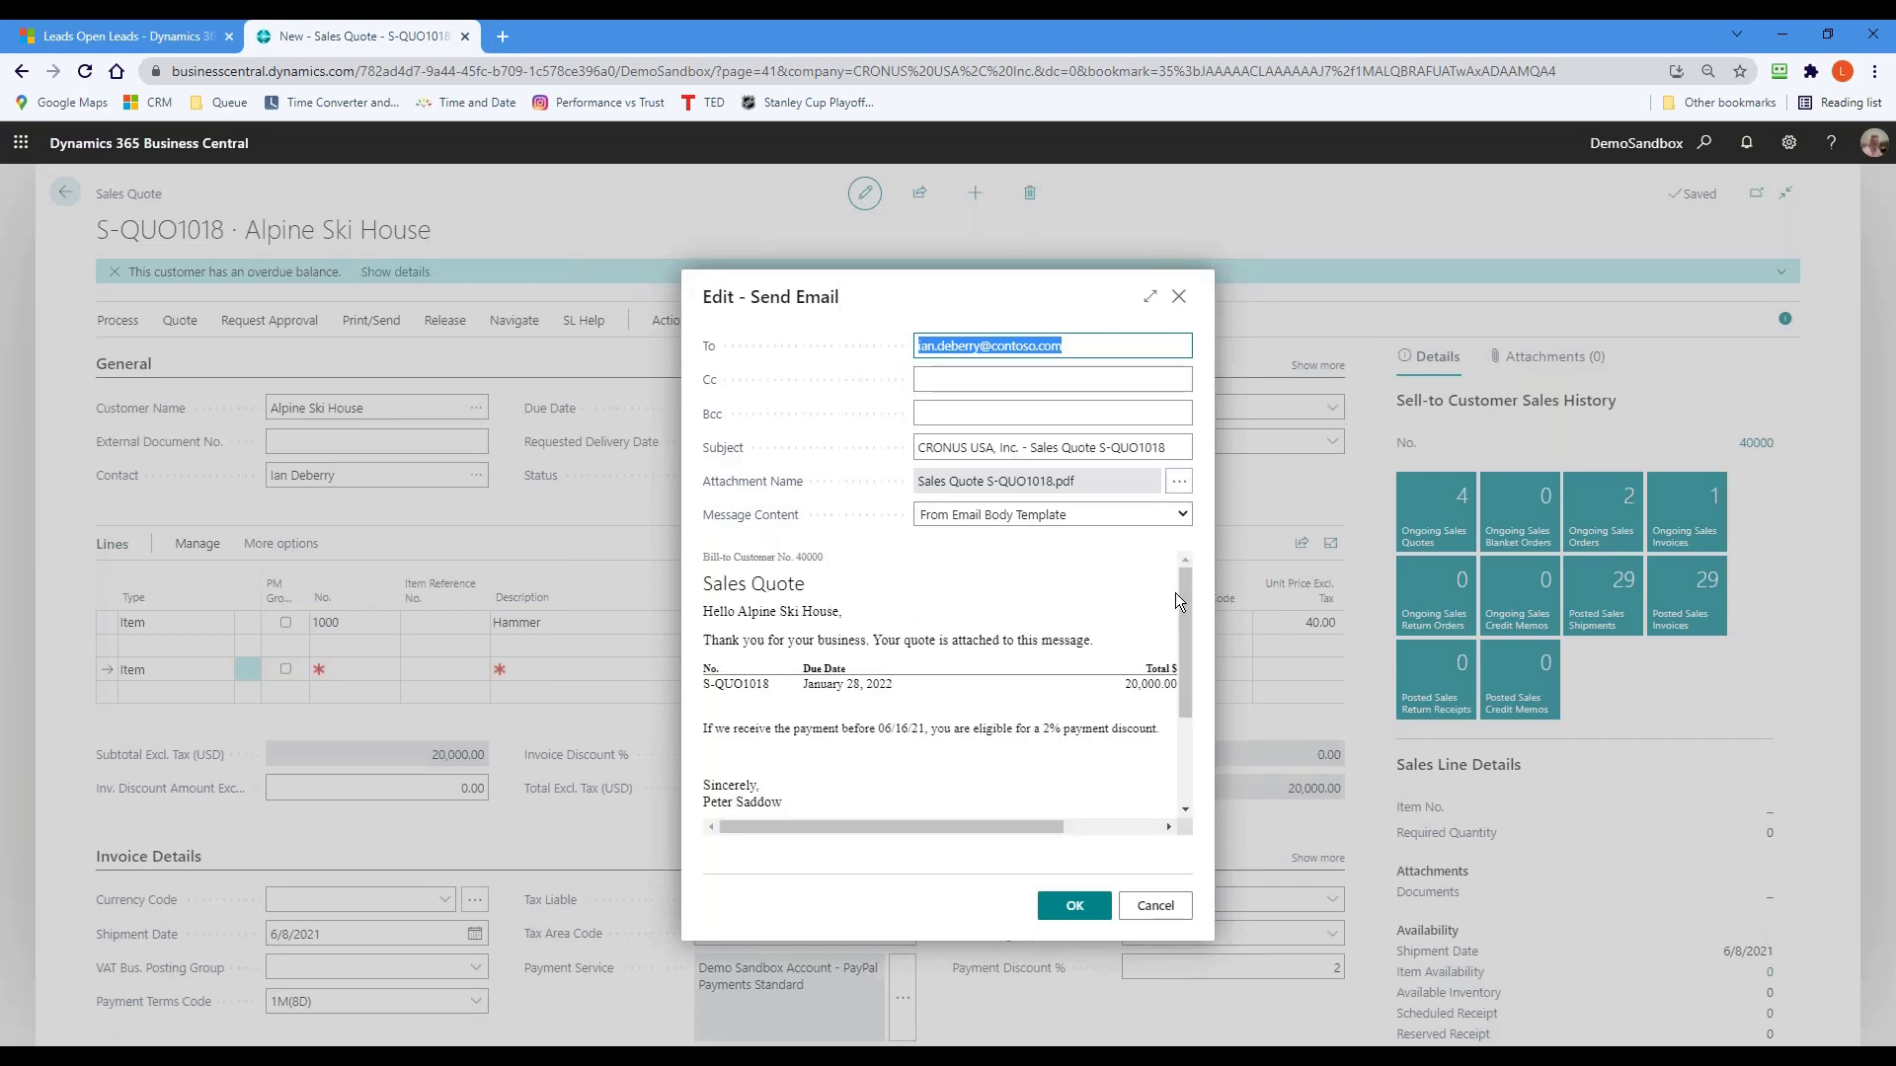
mouse_move(1188, 596)
mouse_down()
mouse_move(1191, 739)
mouse_move(1164, 557)
mouse_up()
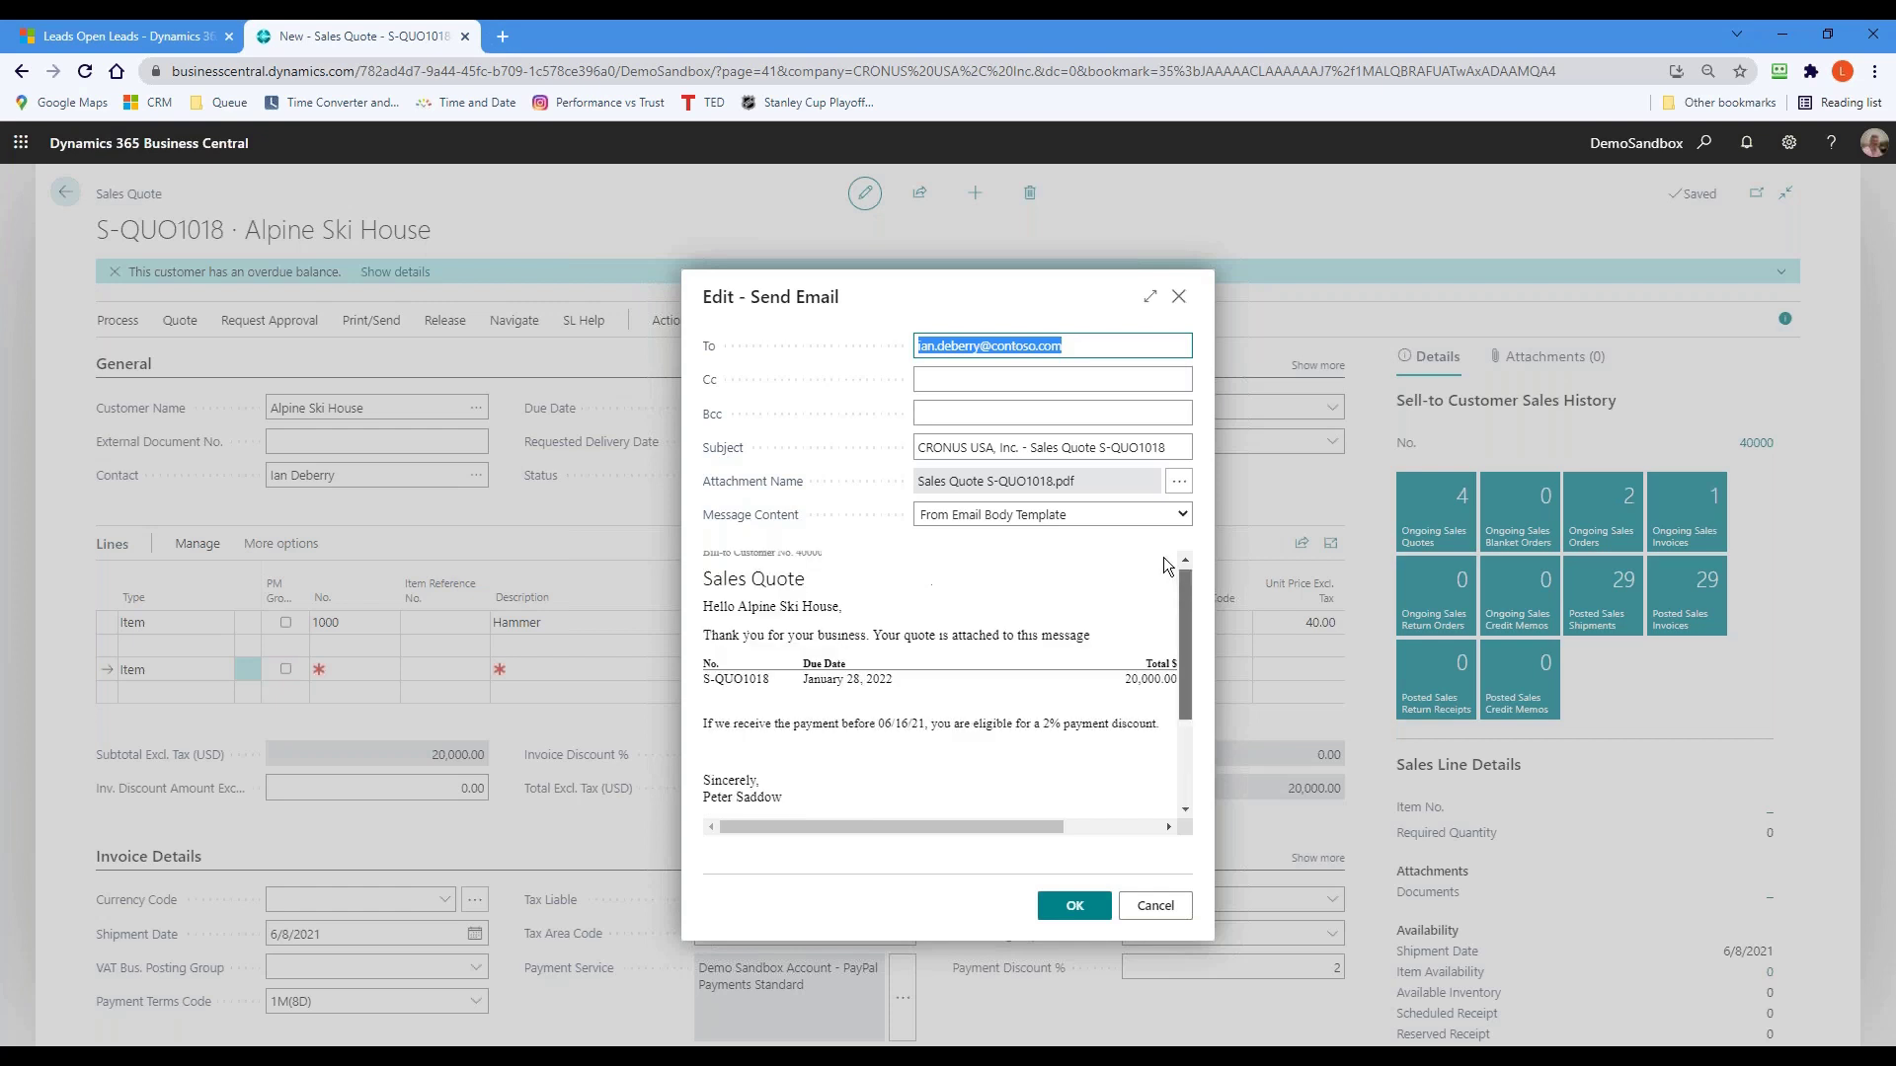
click(1075, 908)
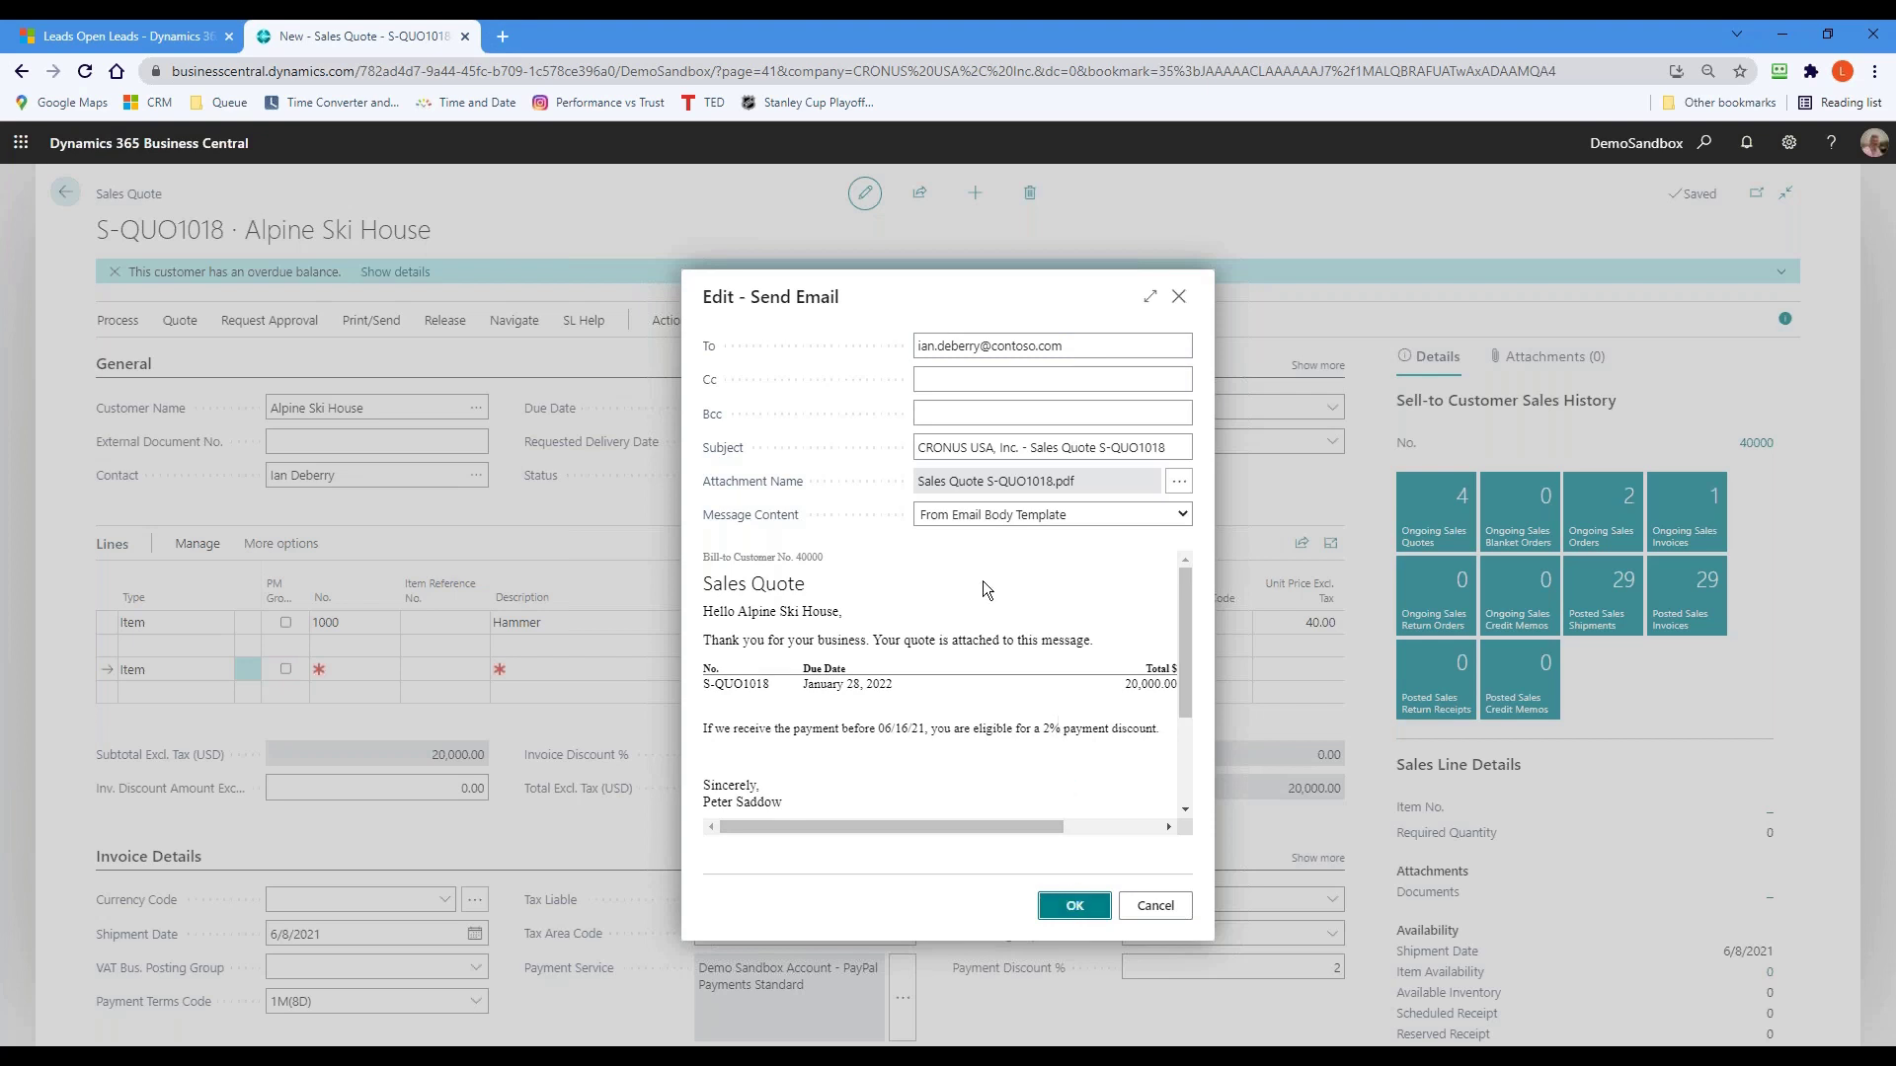
key(Return)
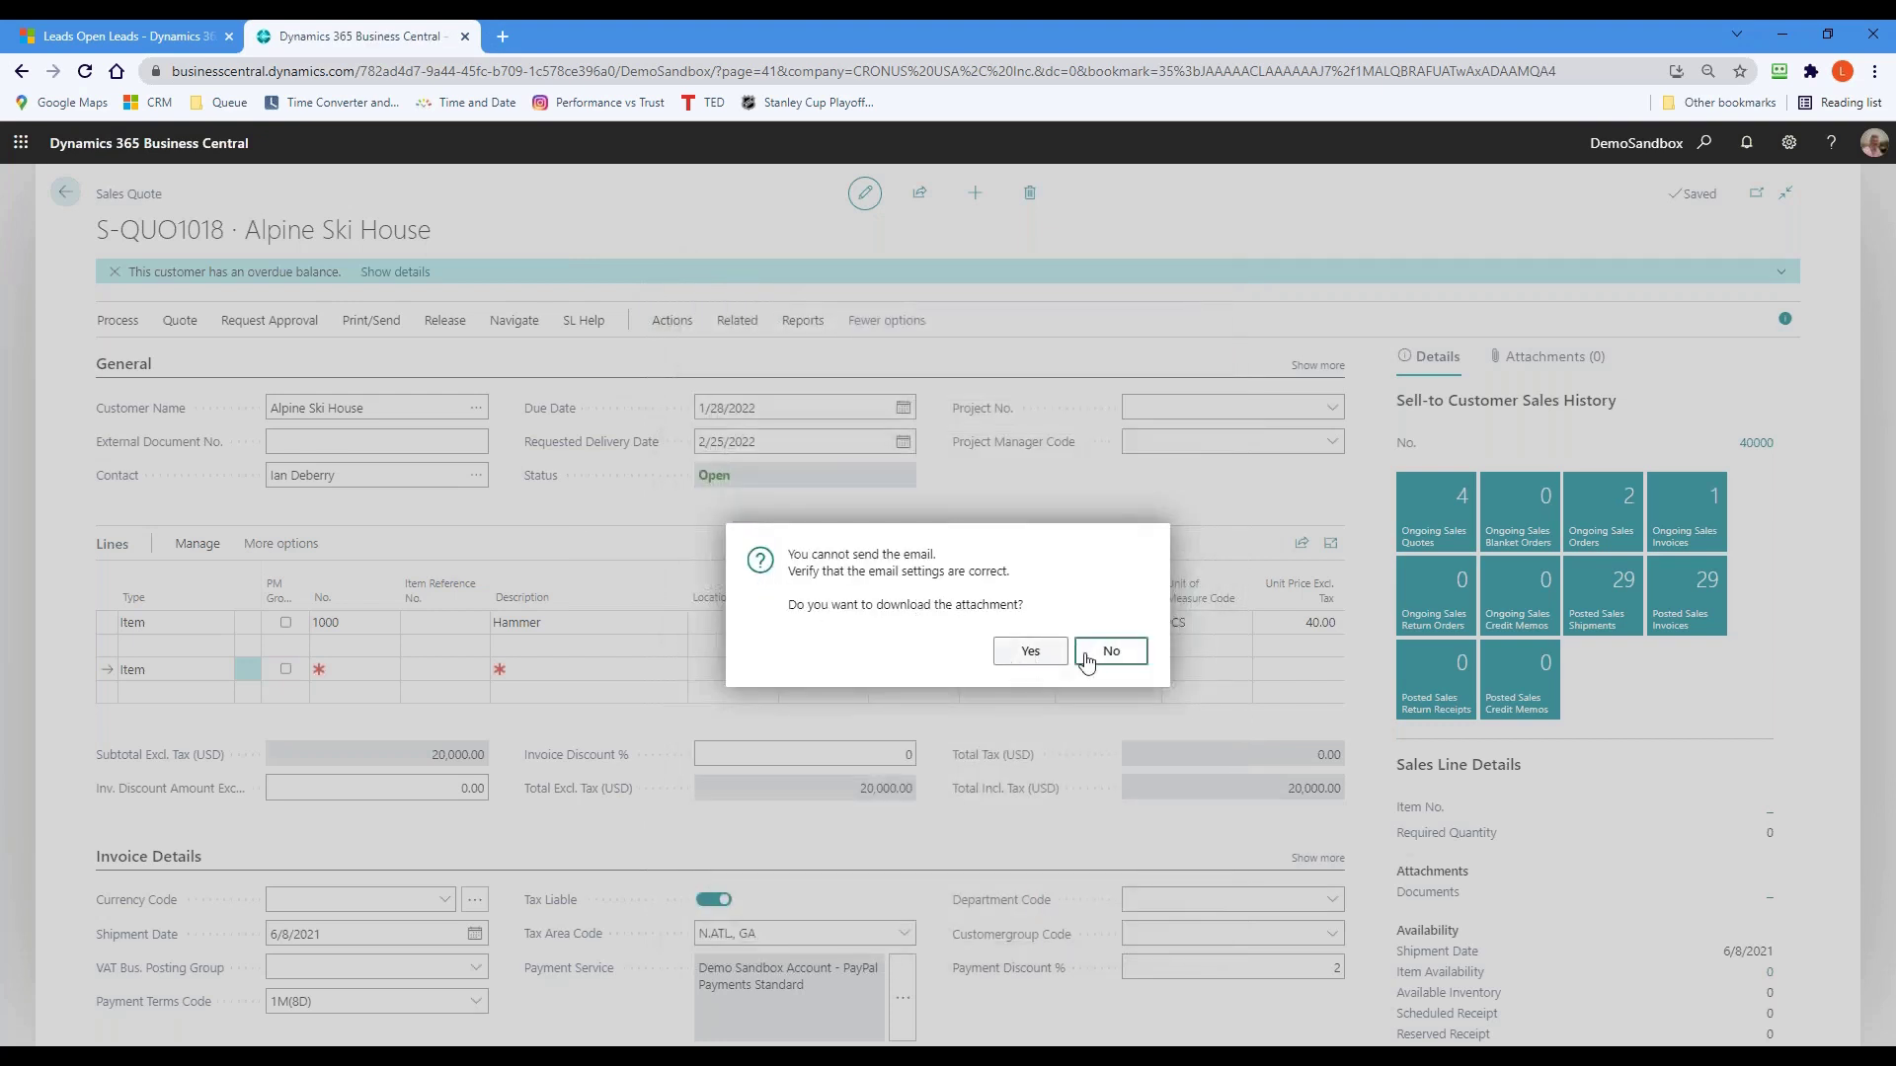
- Download the sales quote PDF attachment, view the document, and return to the quote
click(1023, 660)
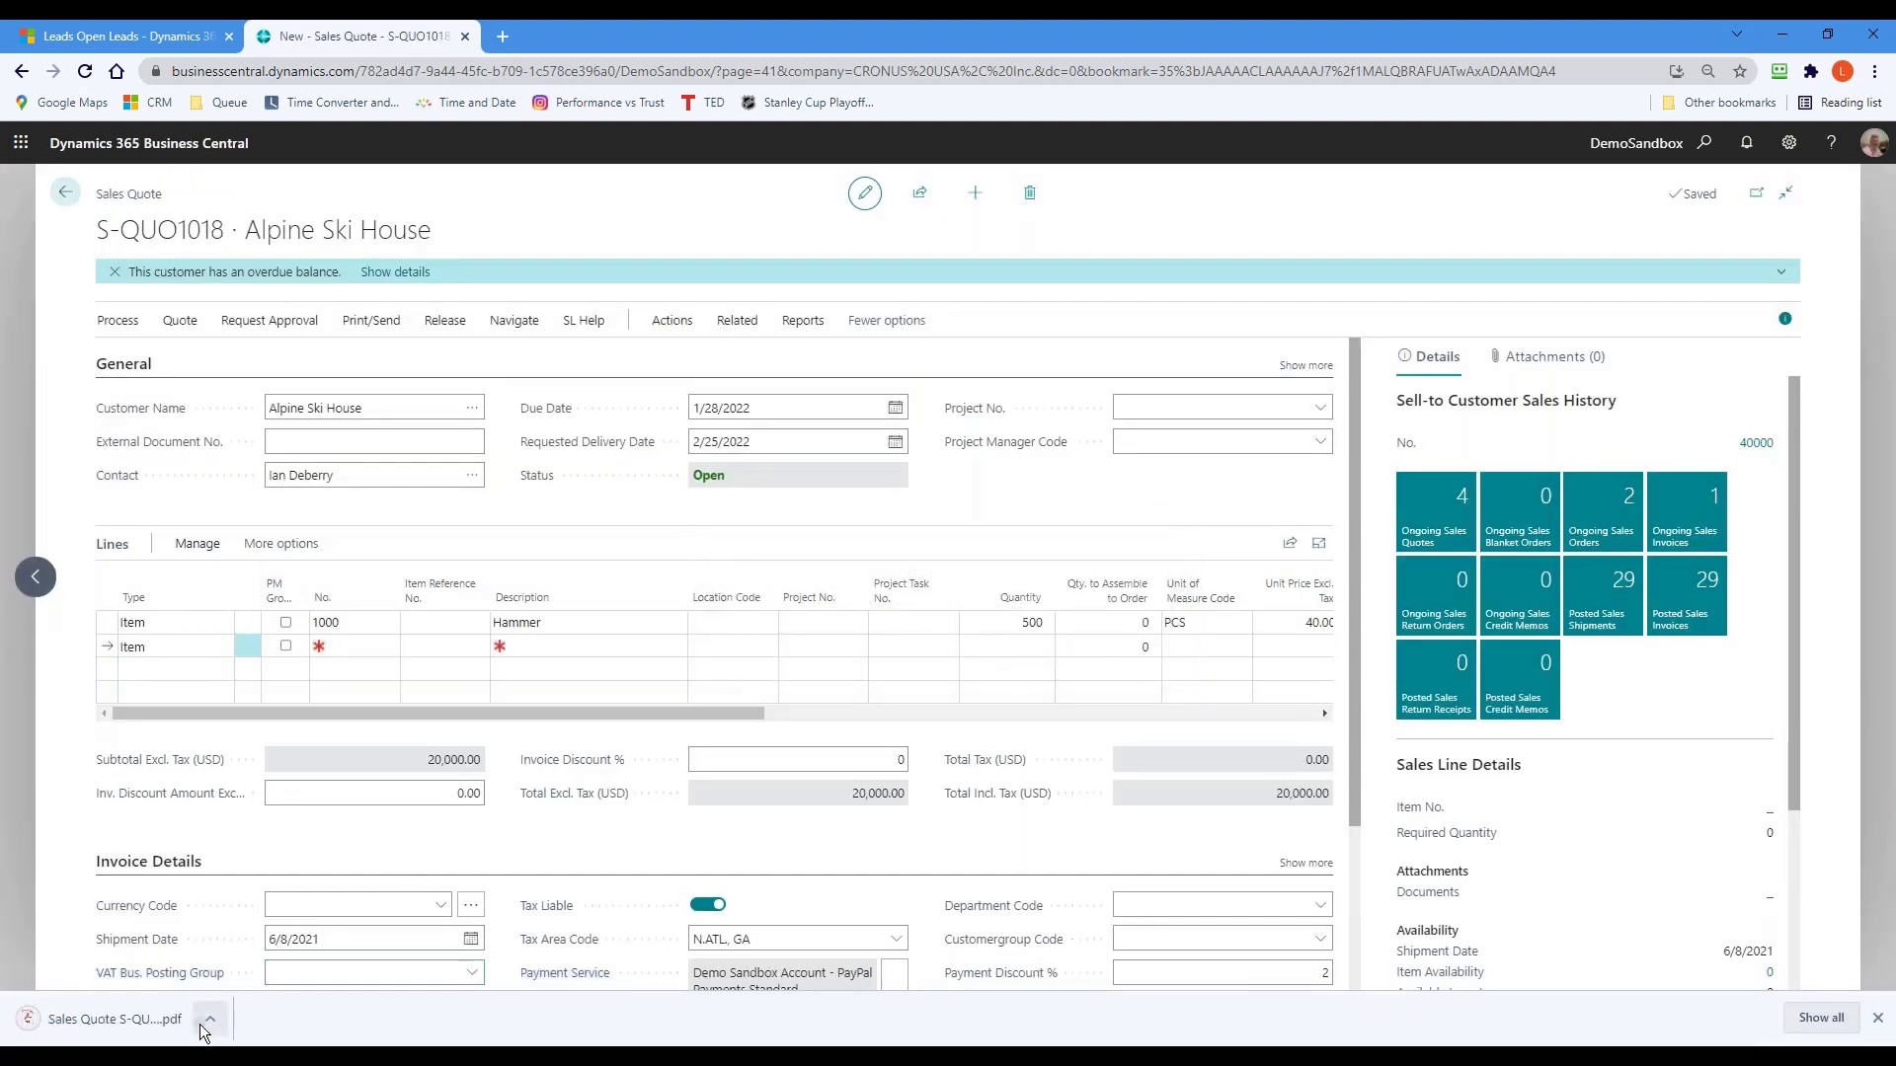
click(209, 1019)
click(254, 870)
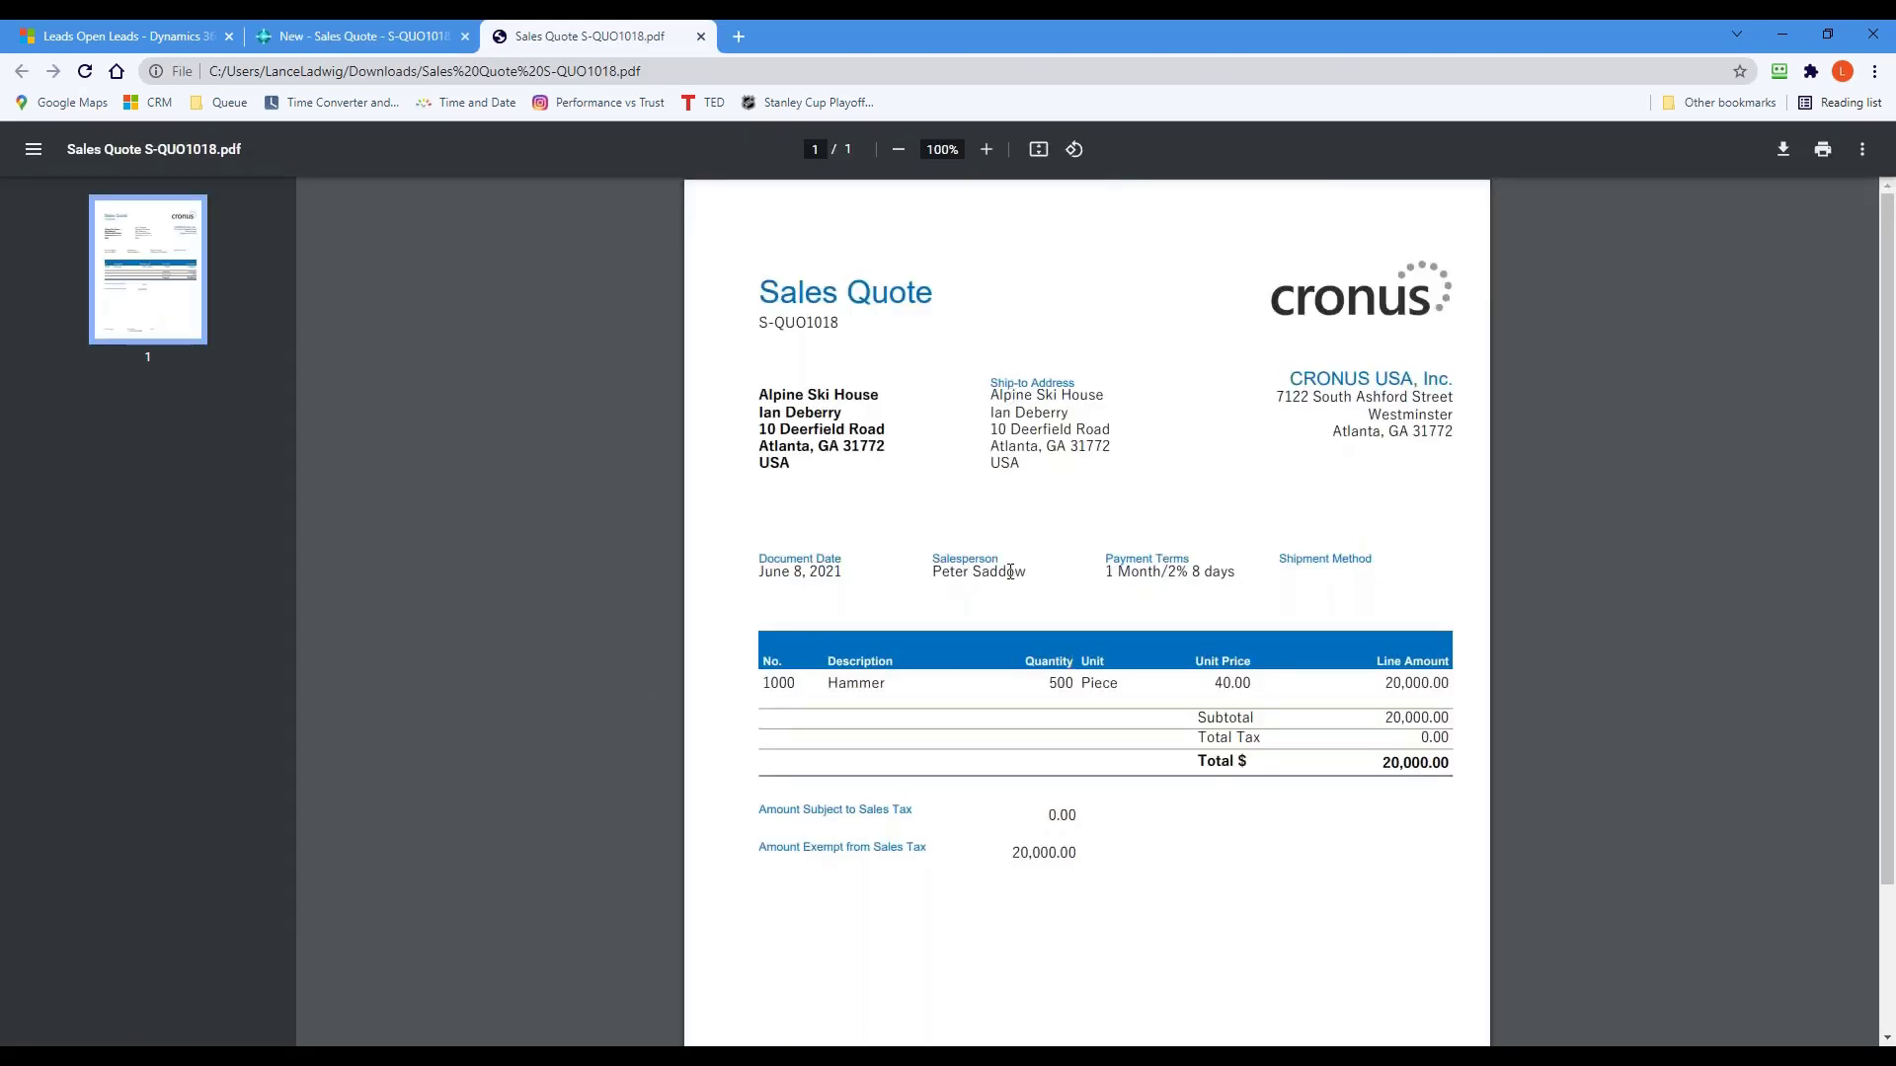
click(701, 37)
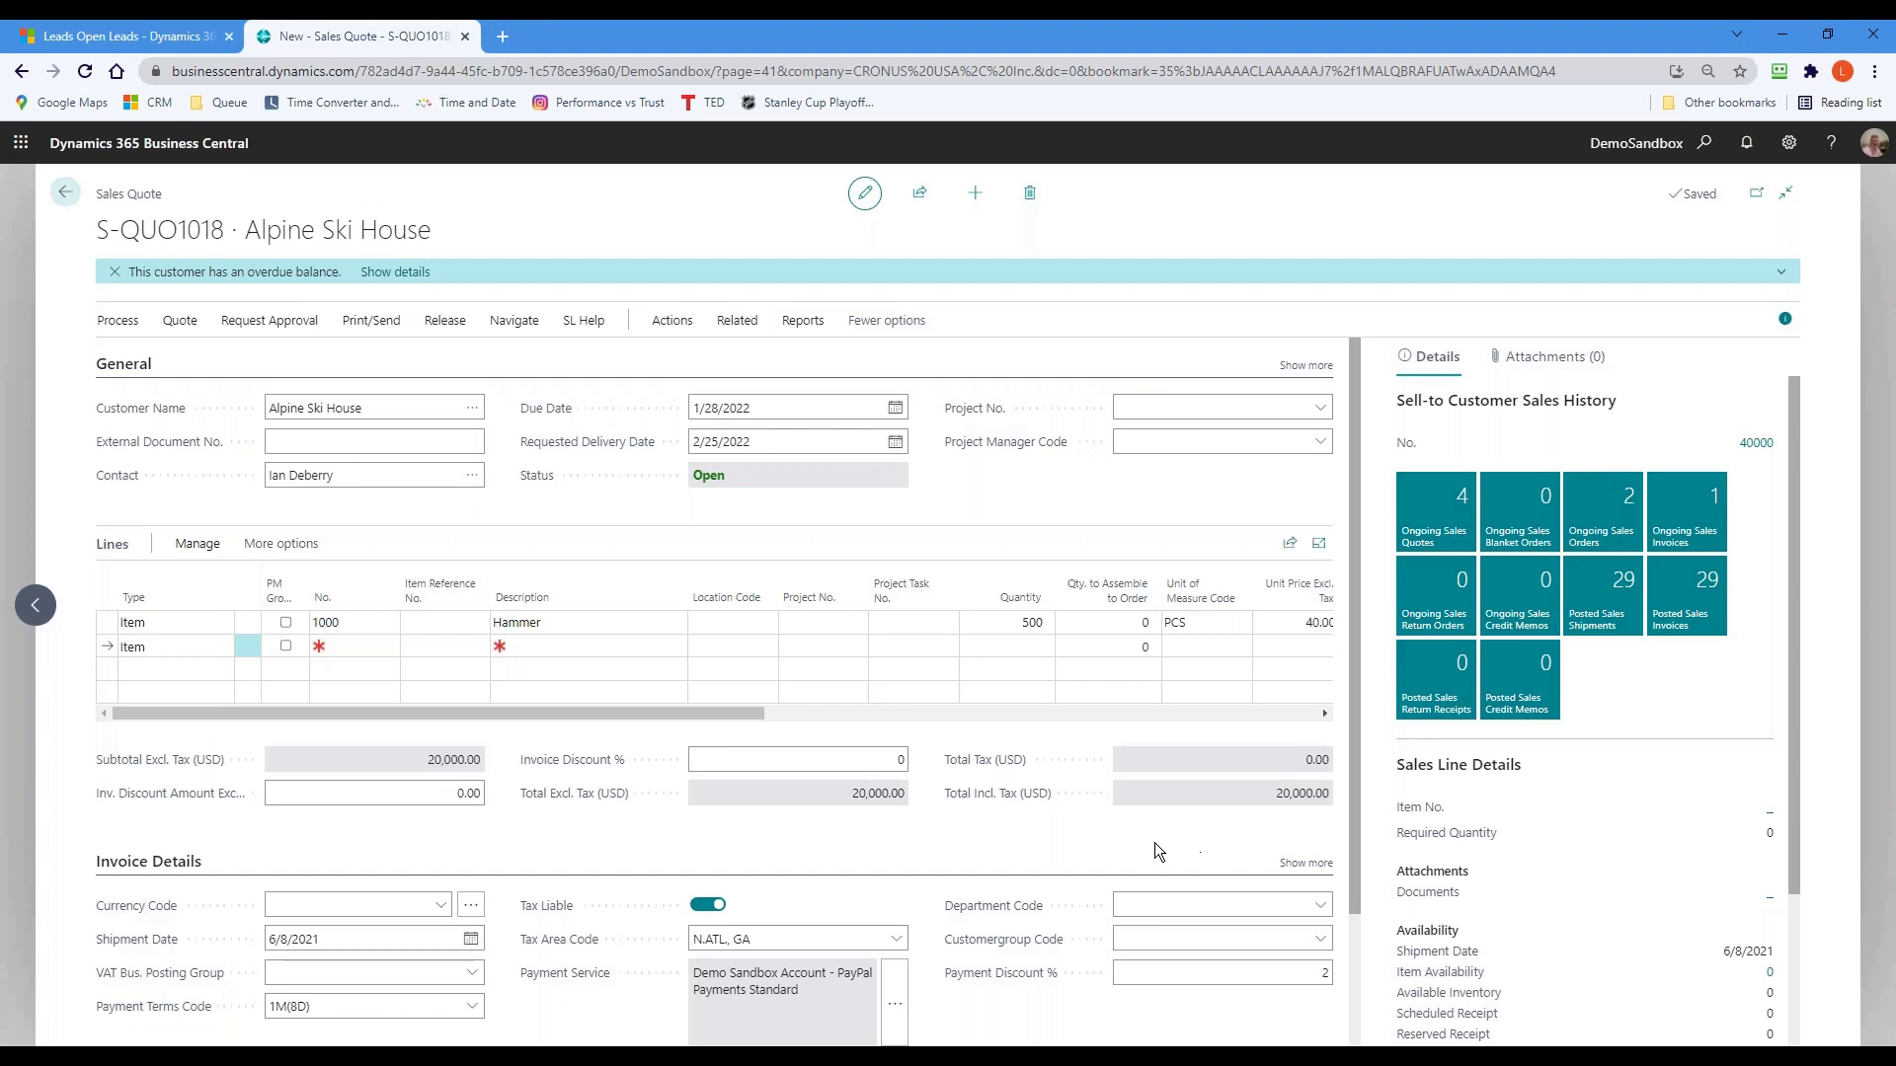
- Convert the Alpine Ski House sales quote to a sales order
click(191, 326)
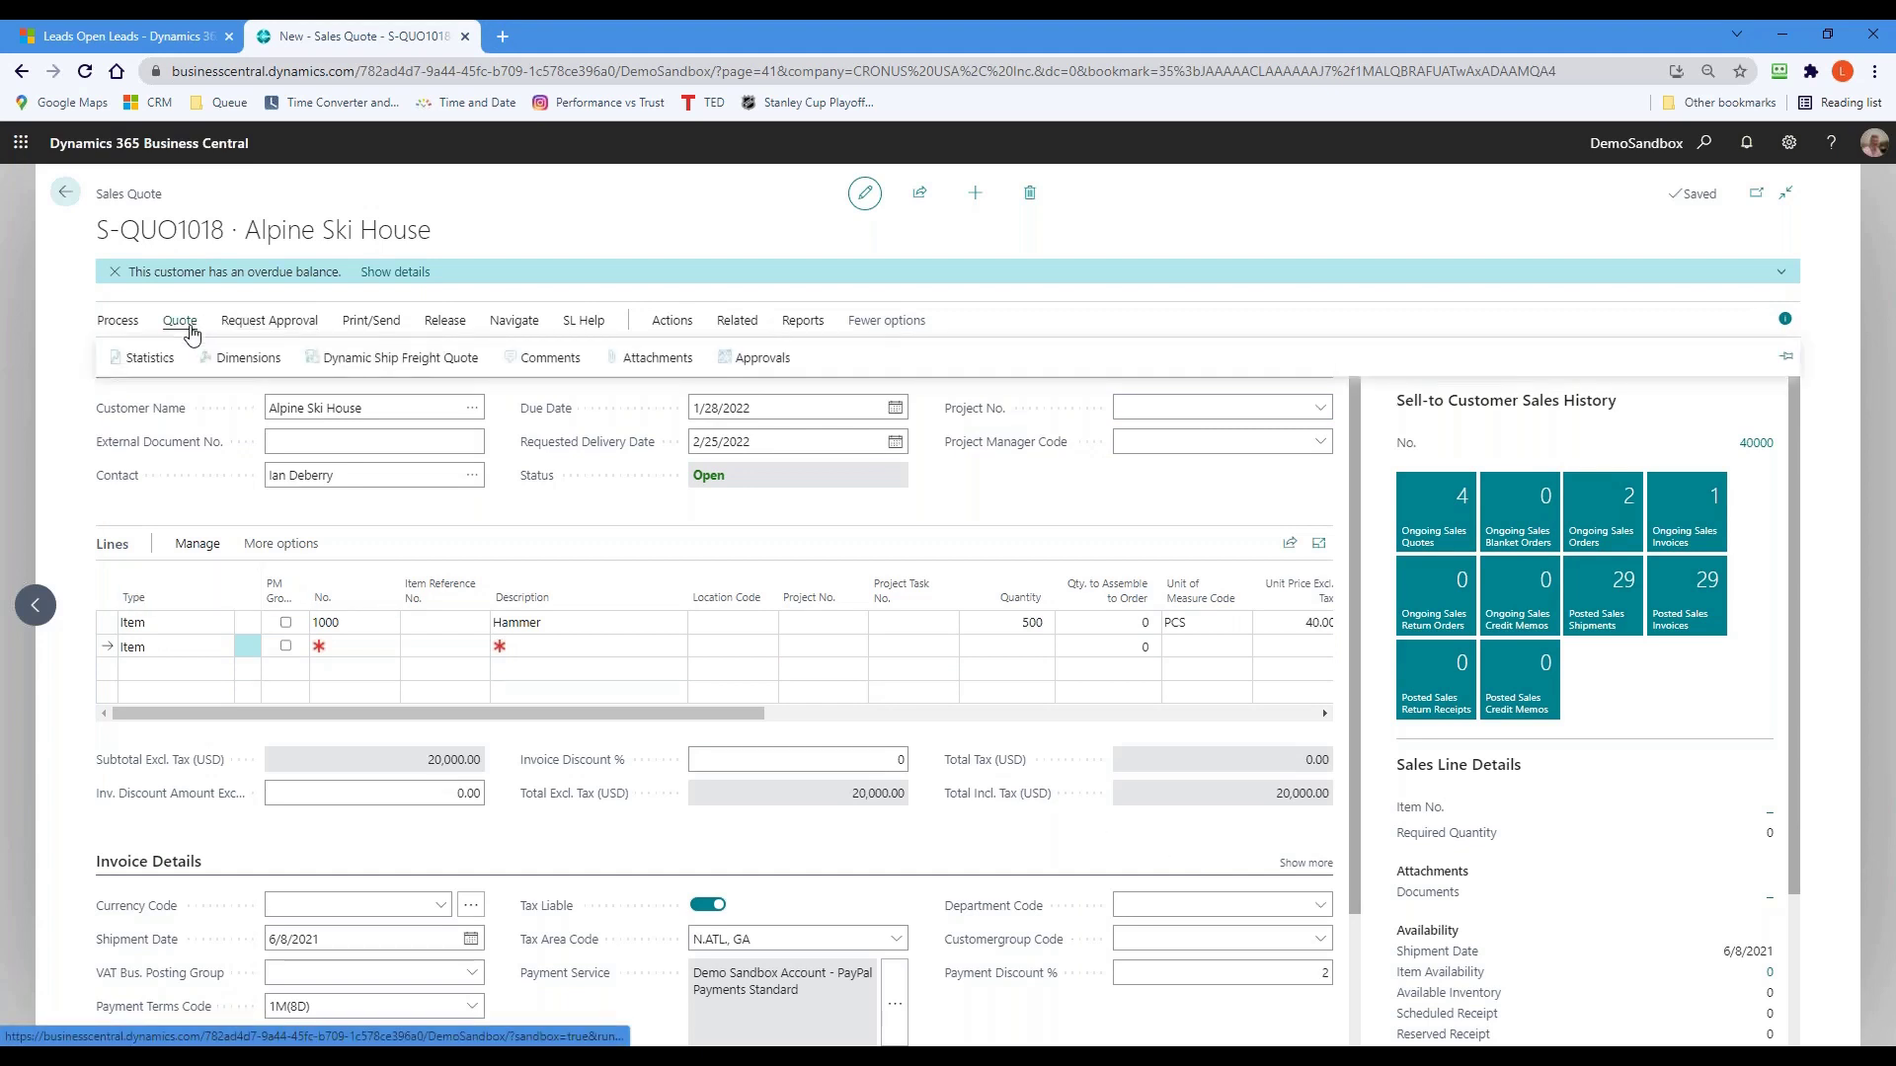
click(119, 326)
click(143, 366)
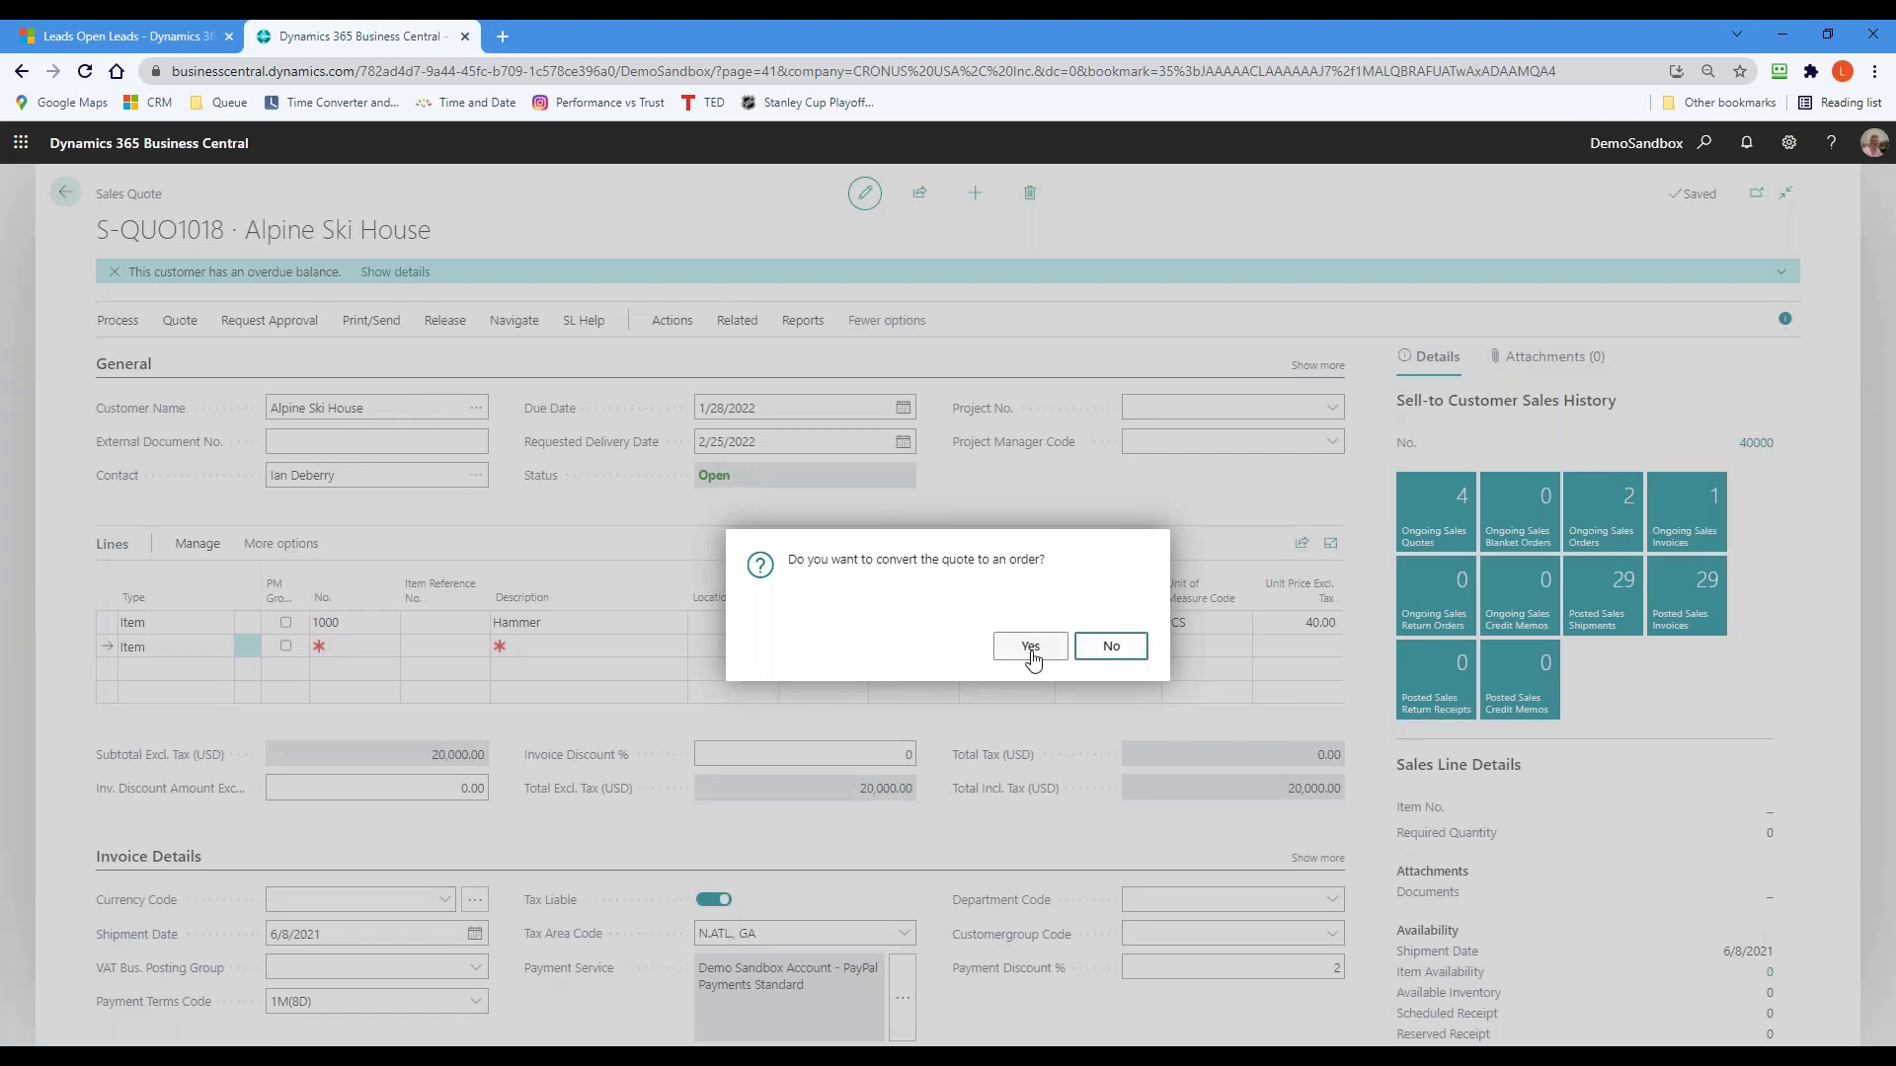
click(1031, 648)
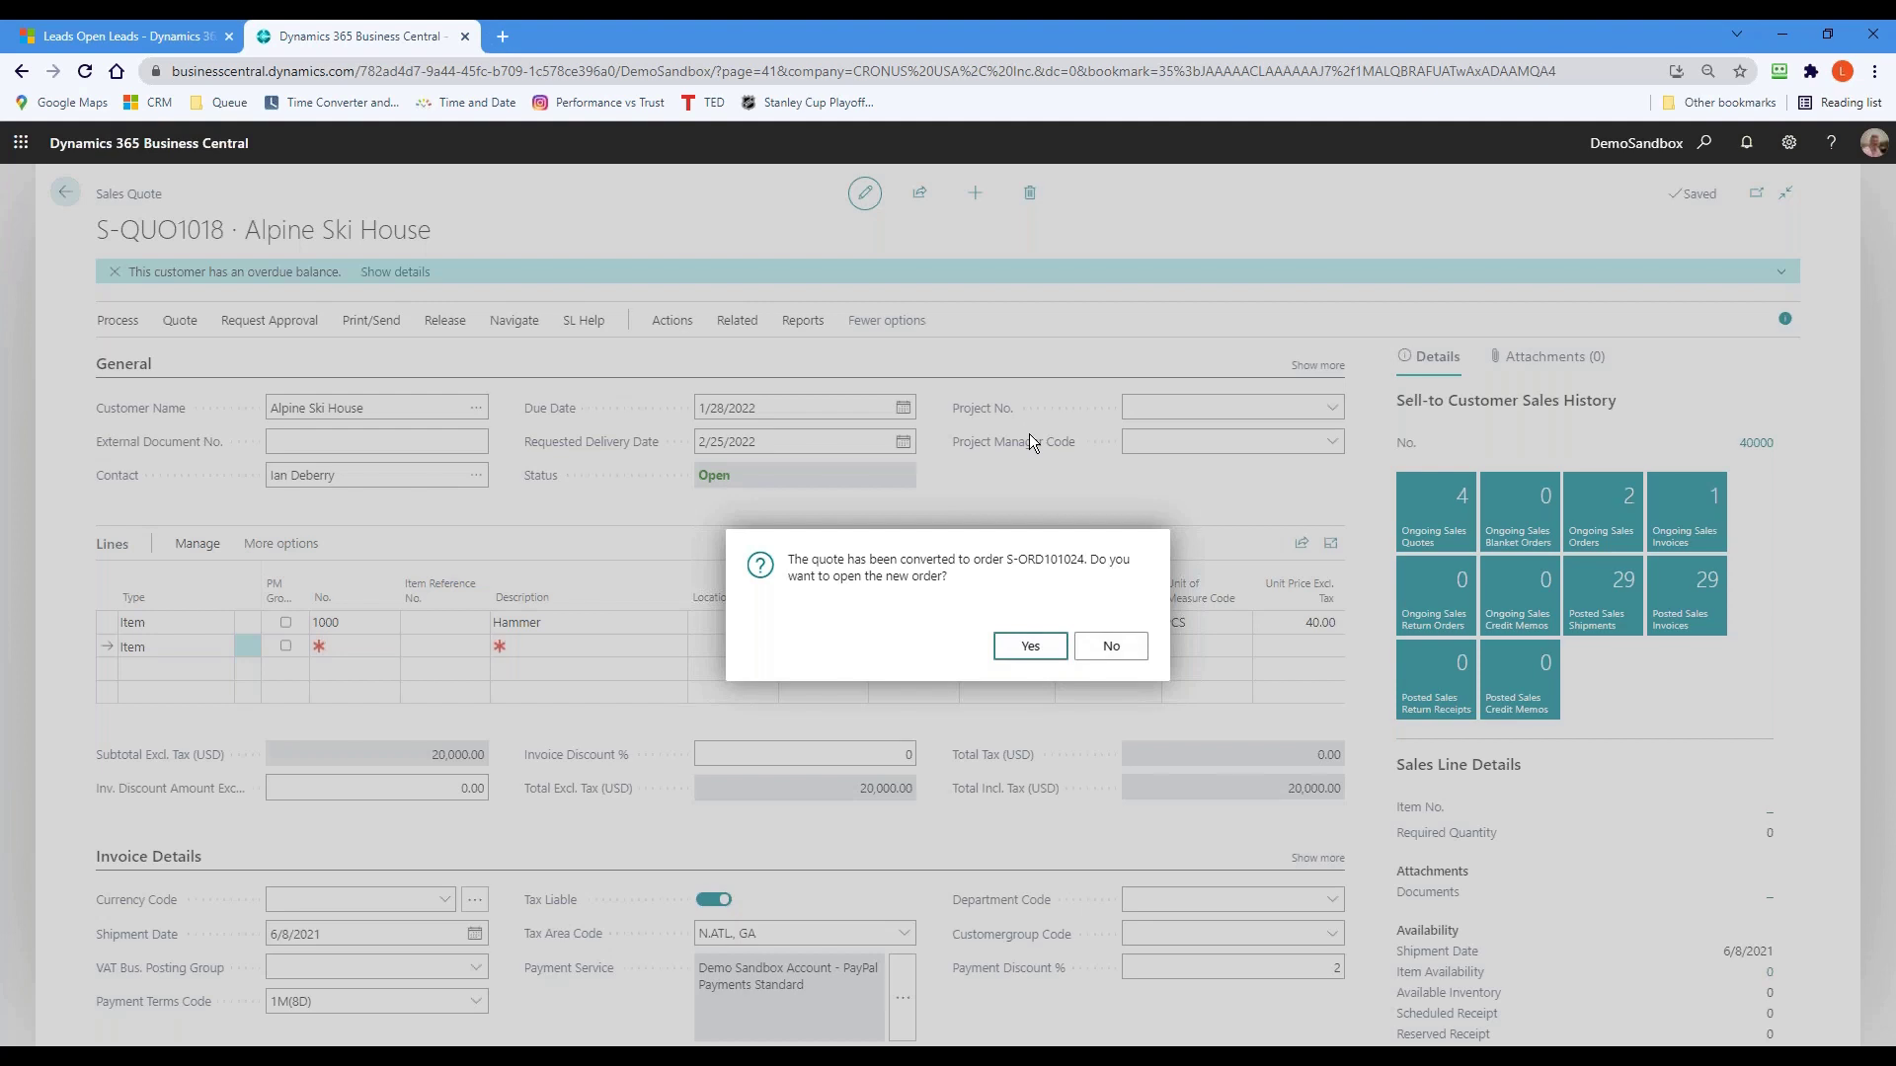
- Open the new Alpine Ski House sales order, review its line and invoice details, and return to the home page
key(Return)
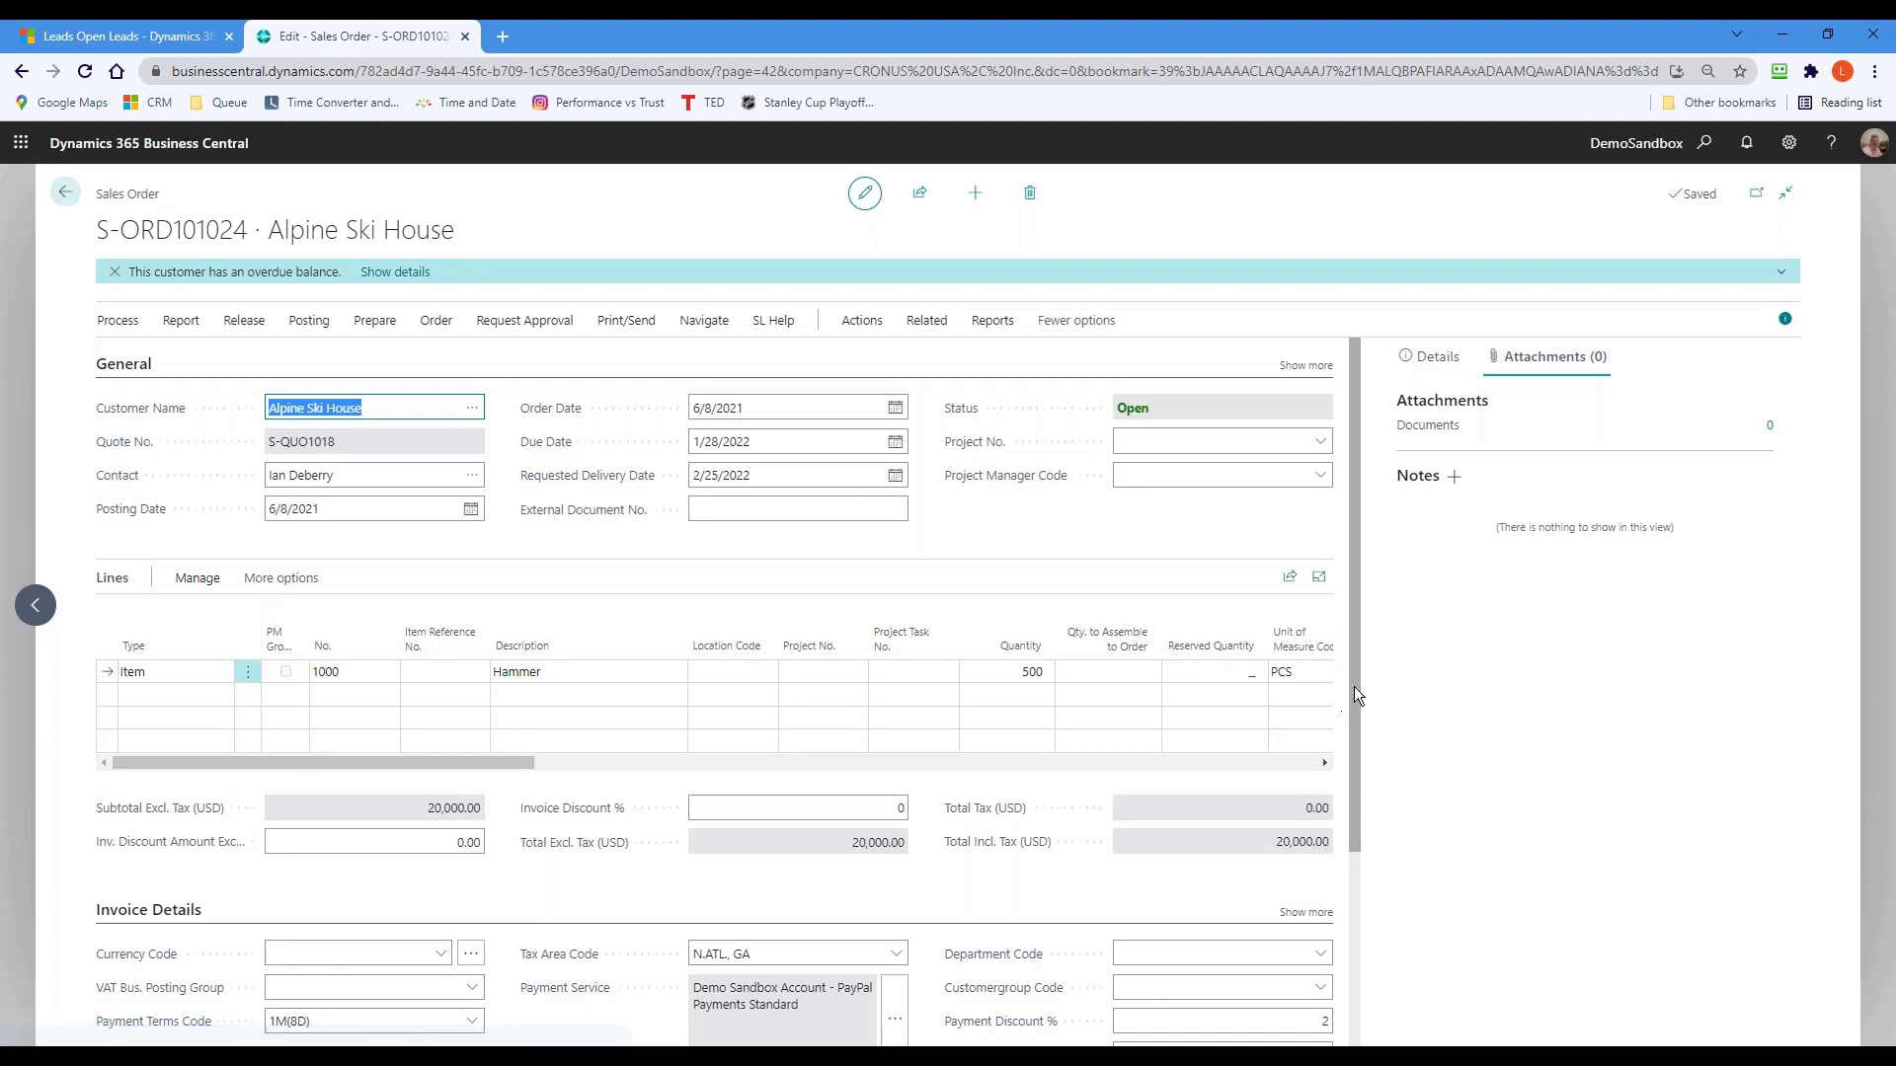
scroll(1361, 756, down, 1)
scroll(1362, 766, down, 3)
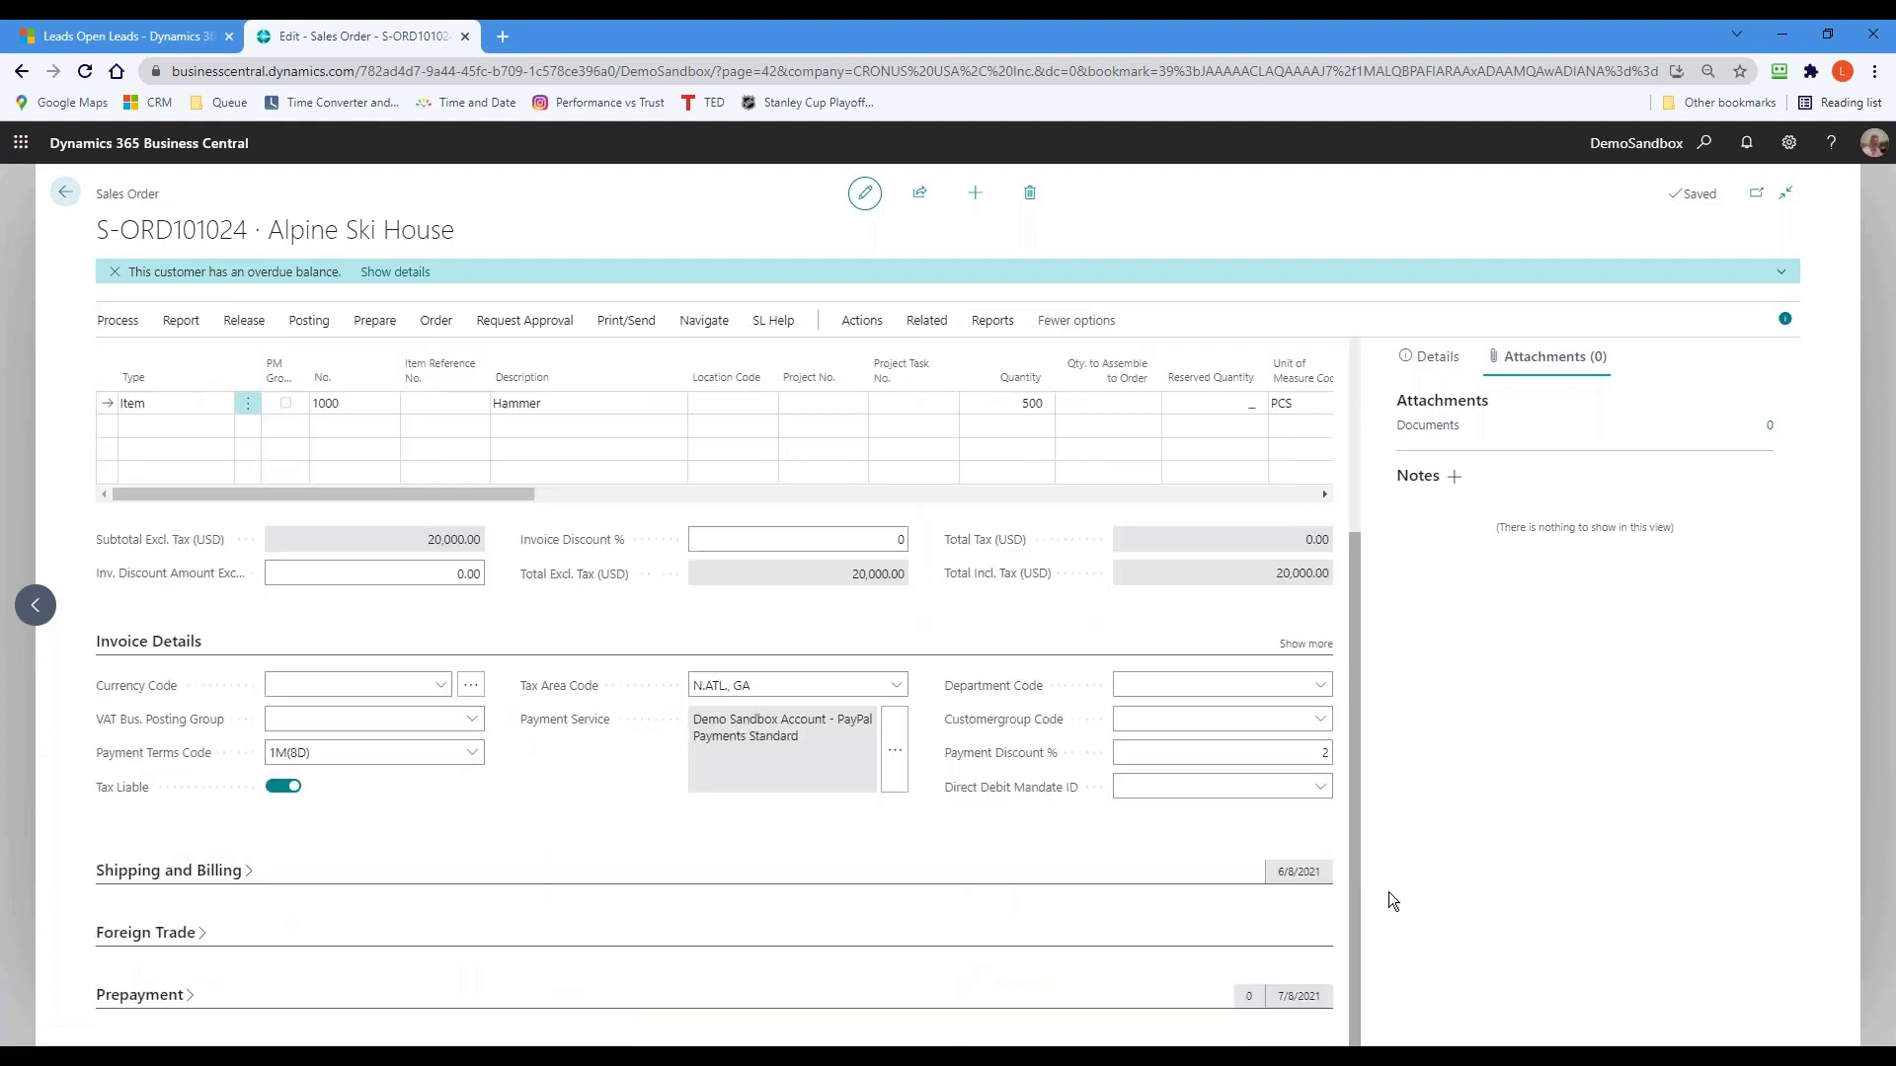
scroll(1343, 632, up, 3)
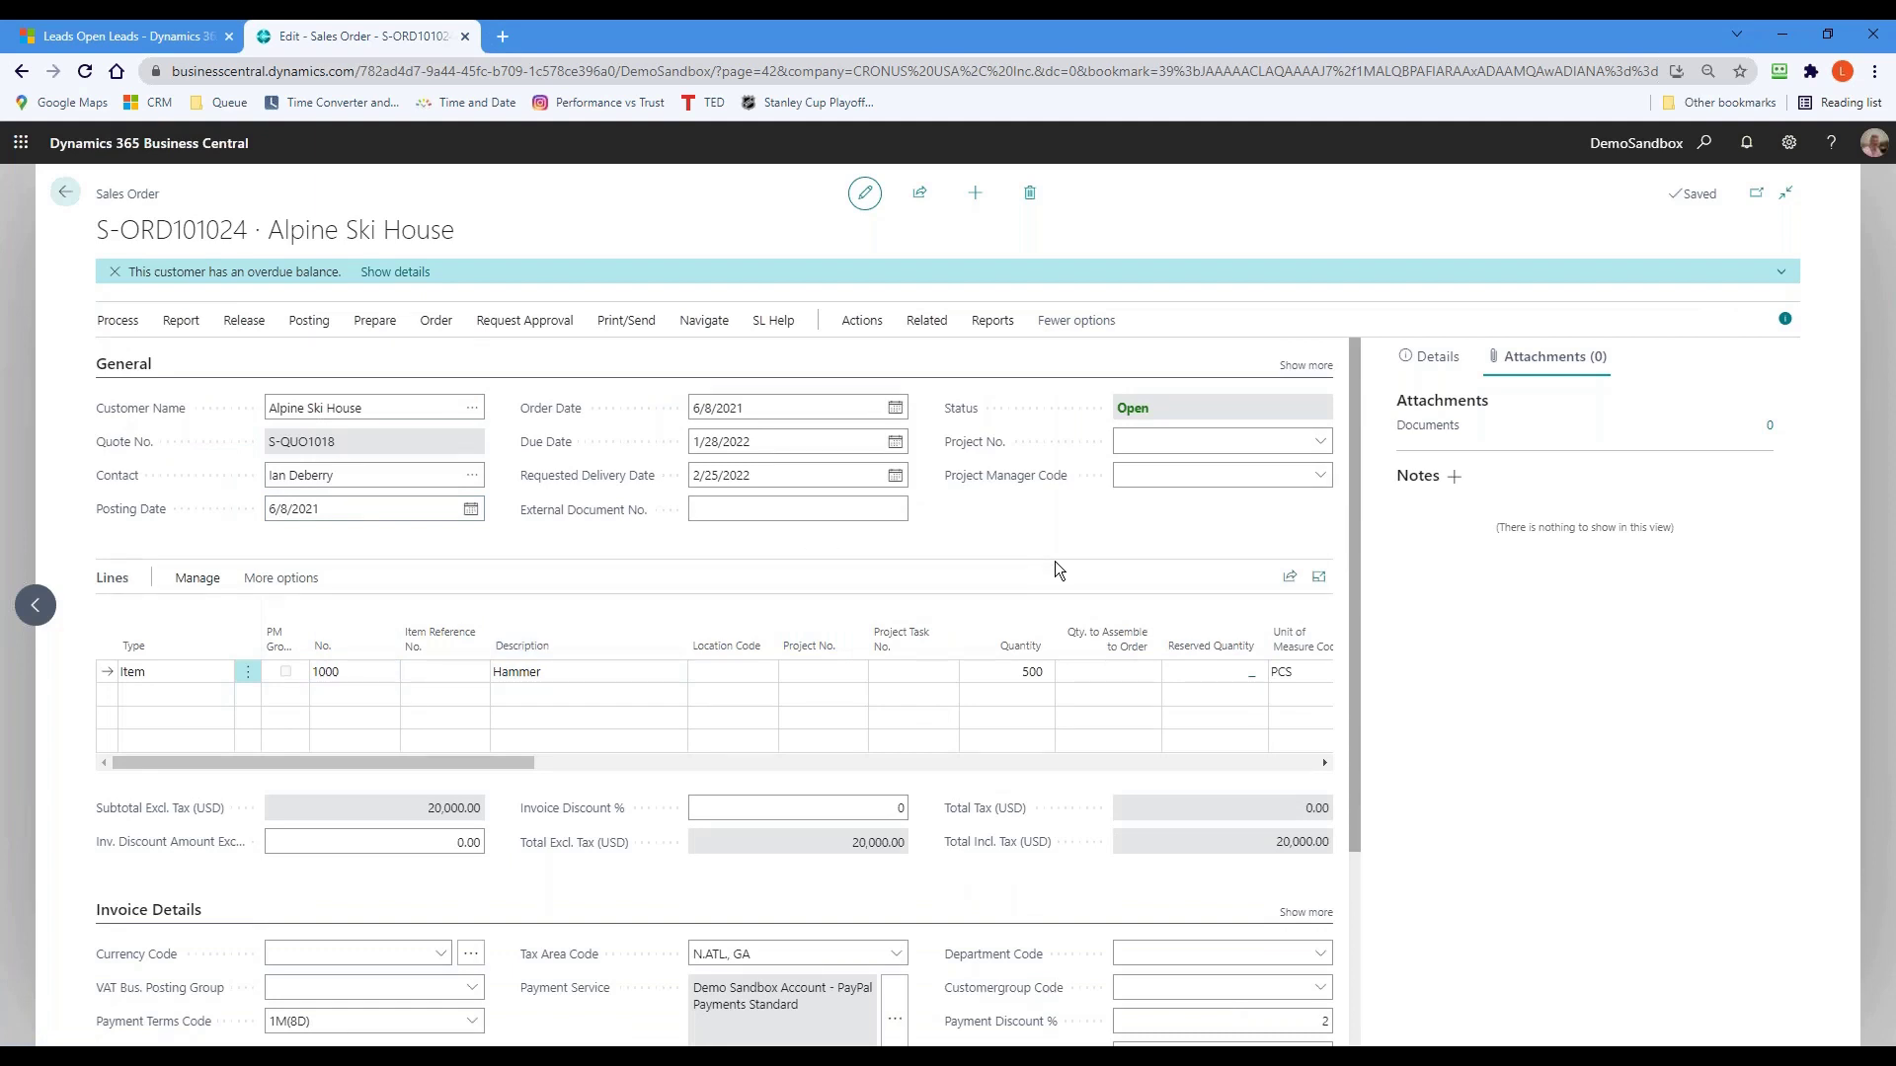
click(65, 194)
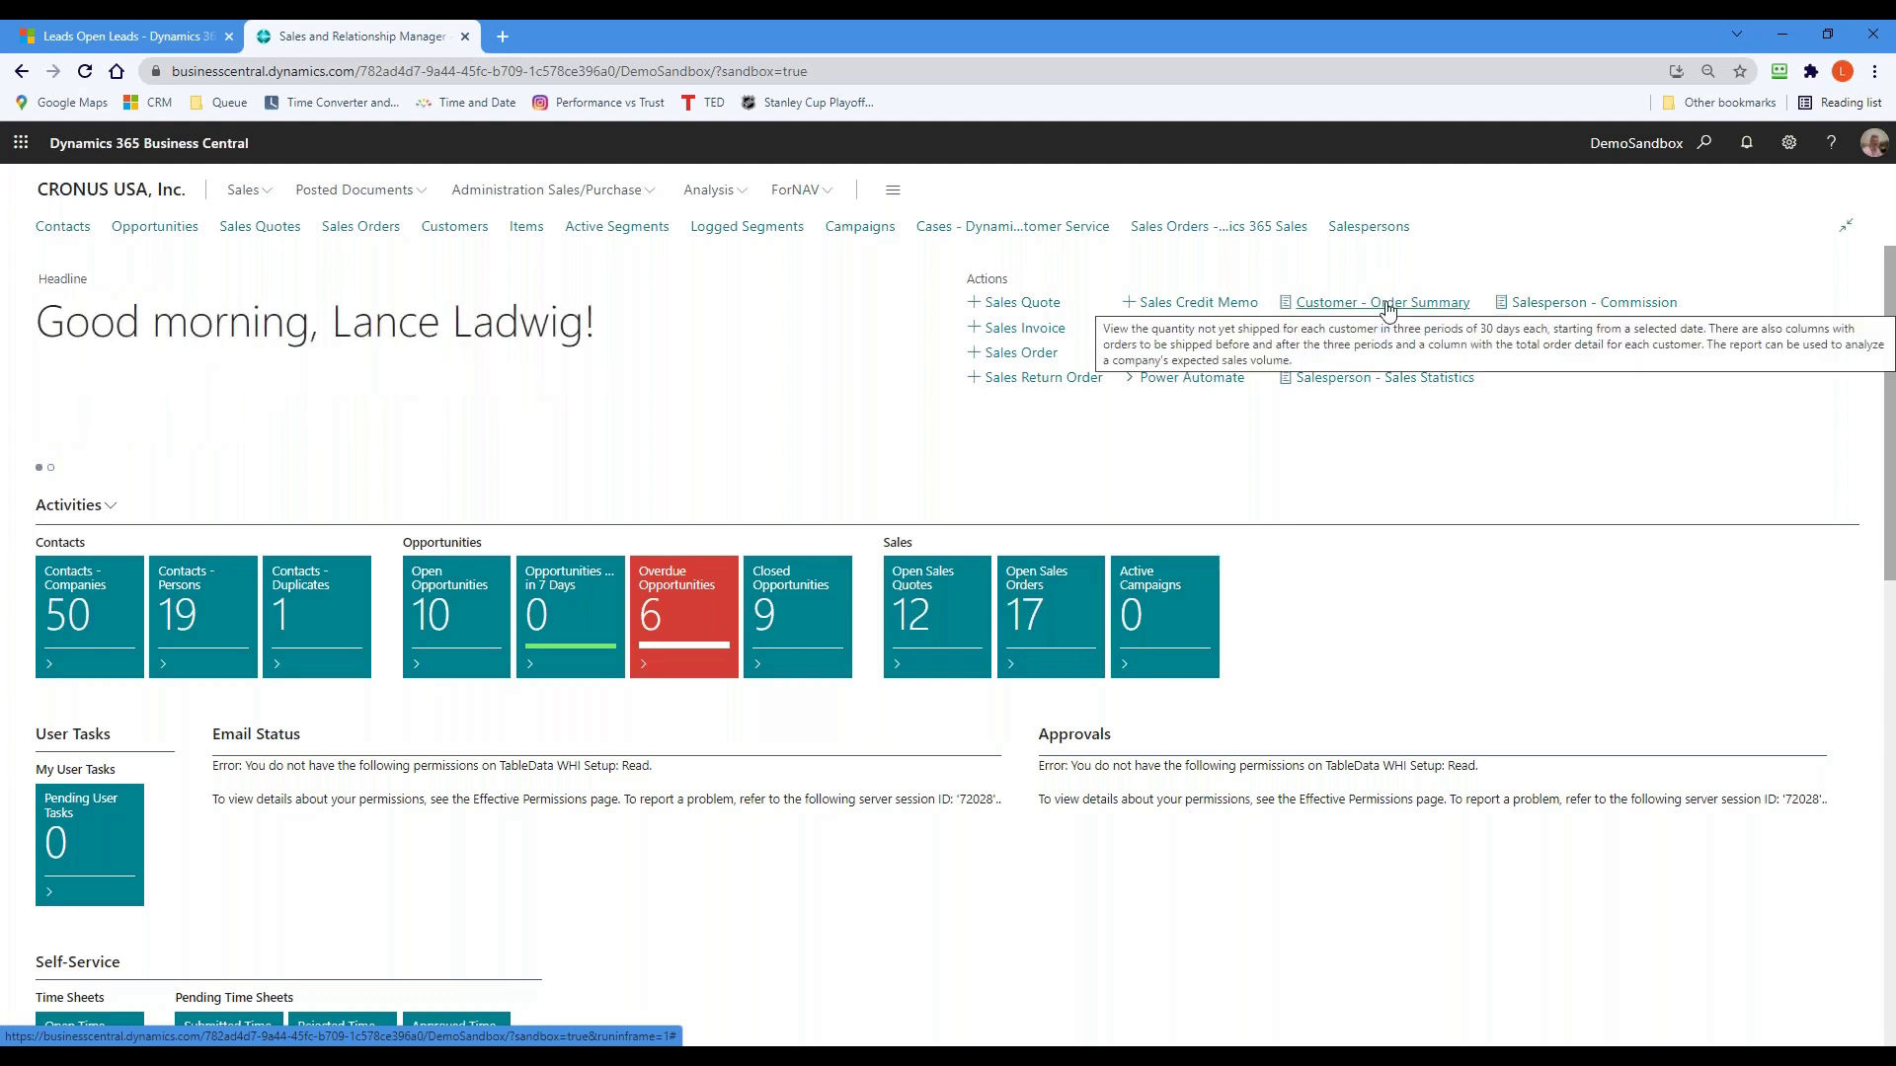
- View the Salesperson - Commission report's options and filters, and close the report request
click(1575, 308)
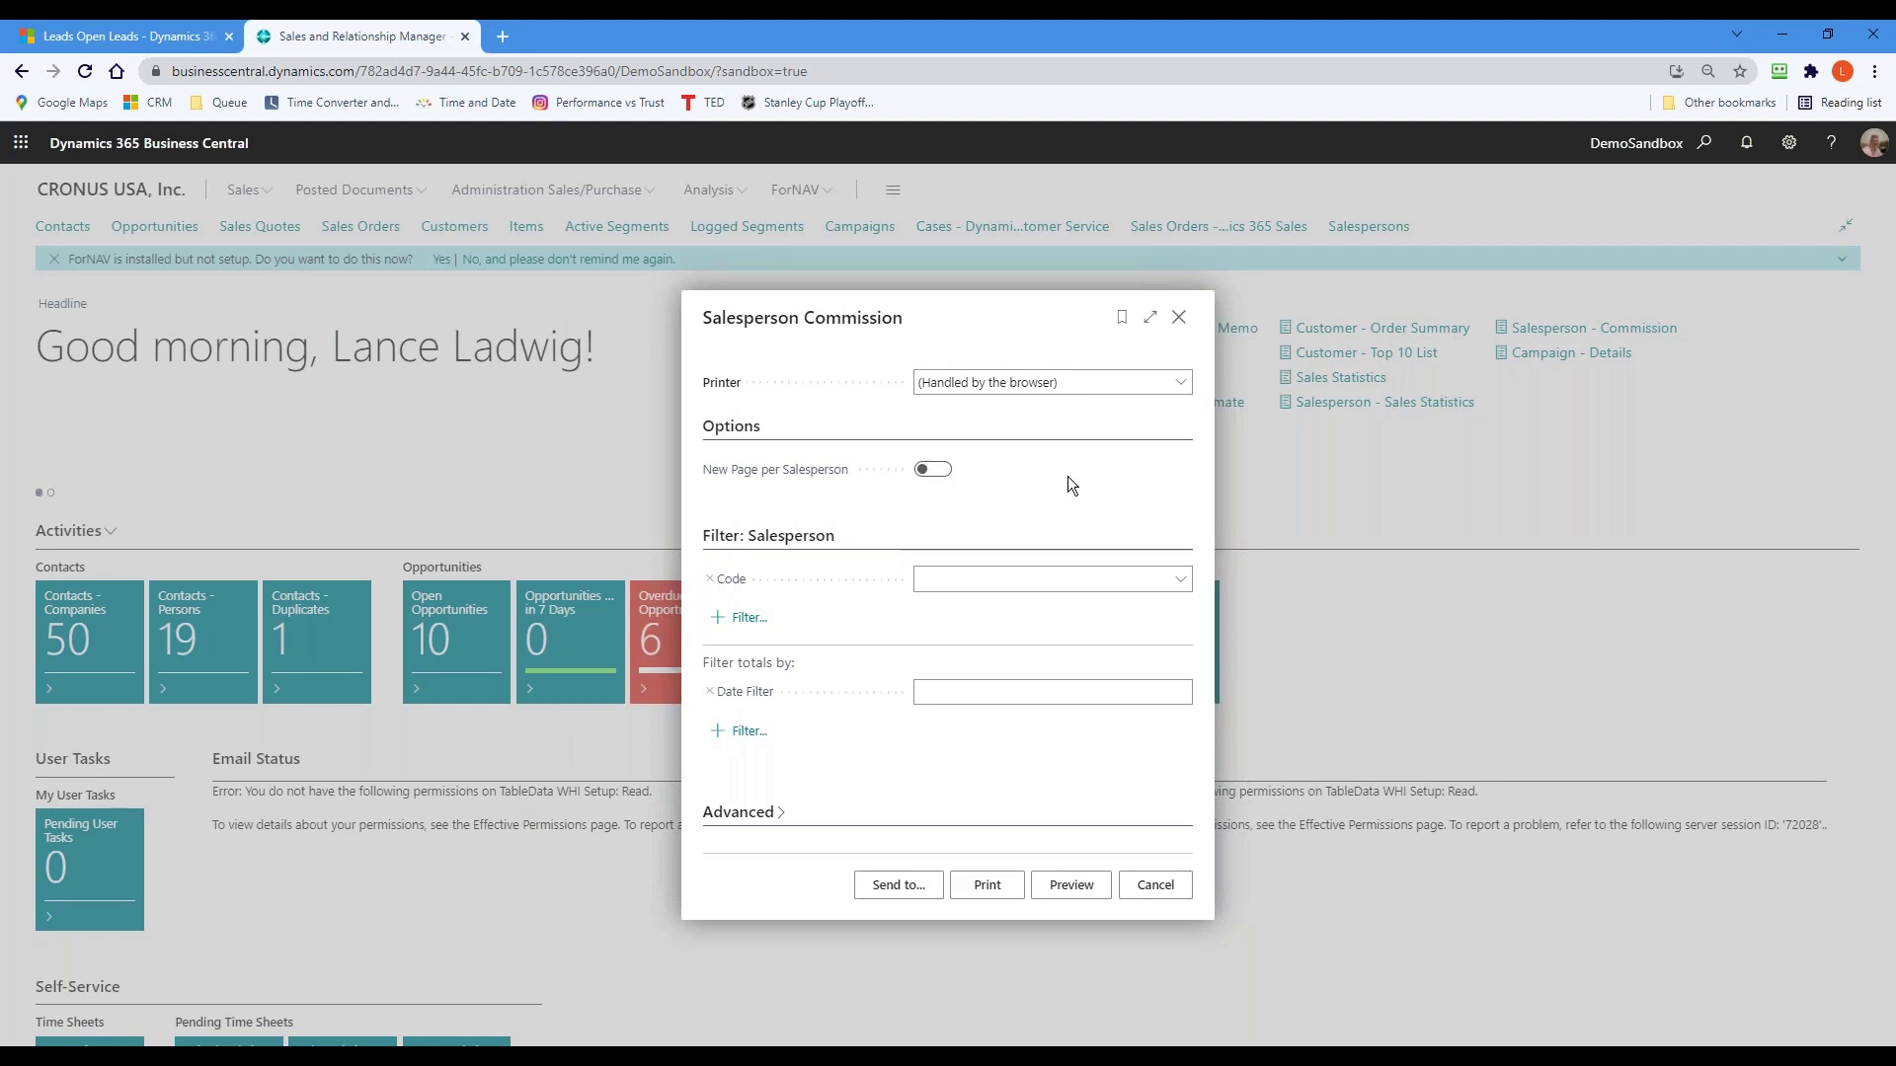
click(1180, 320)
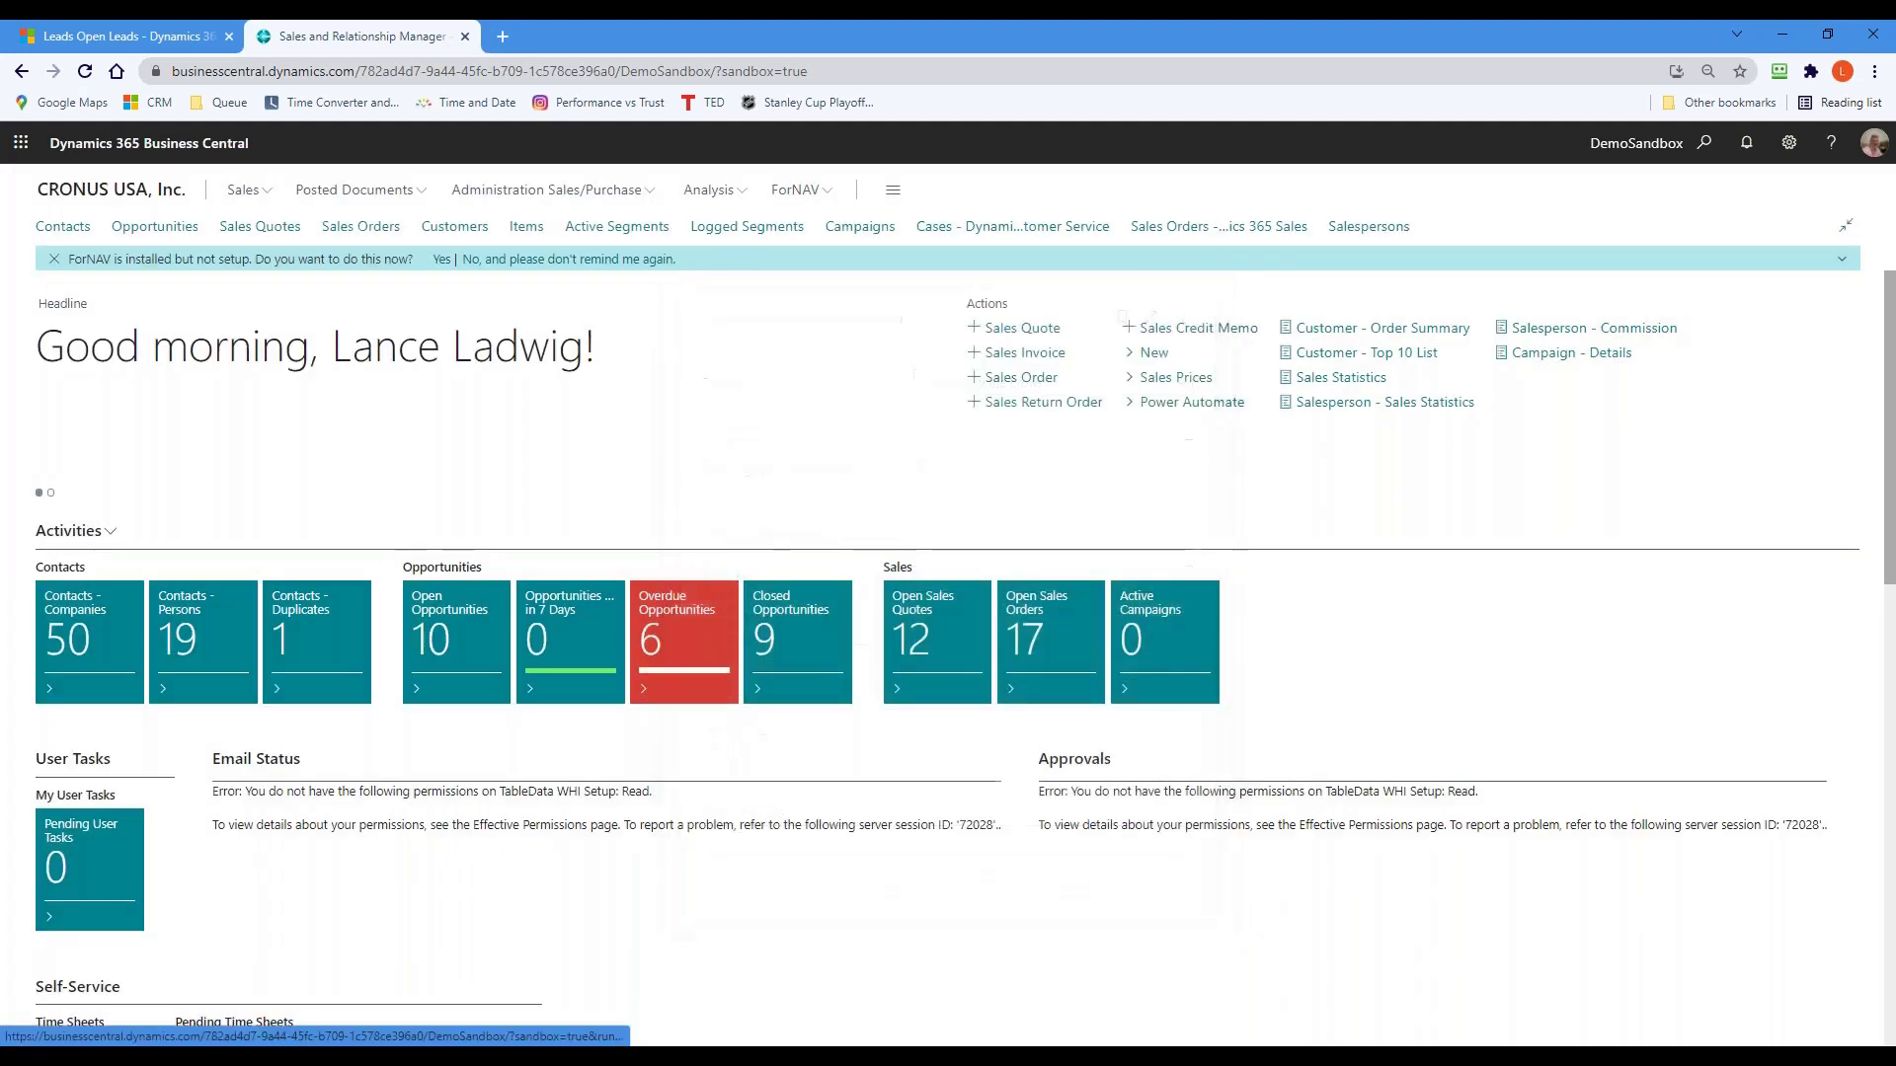
- Try to preview the Salesperson - Sales Statistics report filtered to salesperson code JG, with the advanced settings expanded
click(1378, 409)
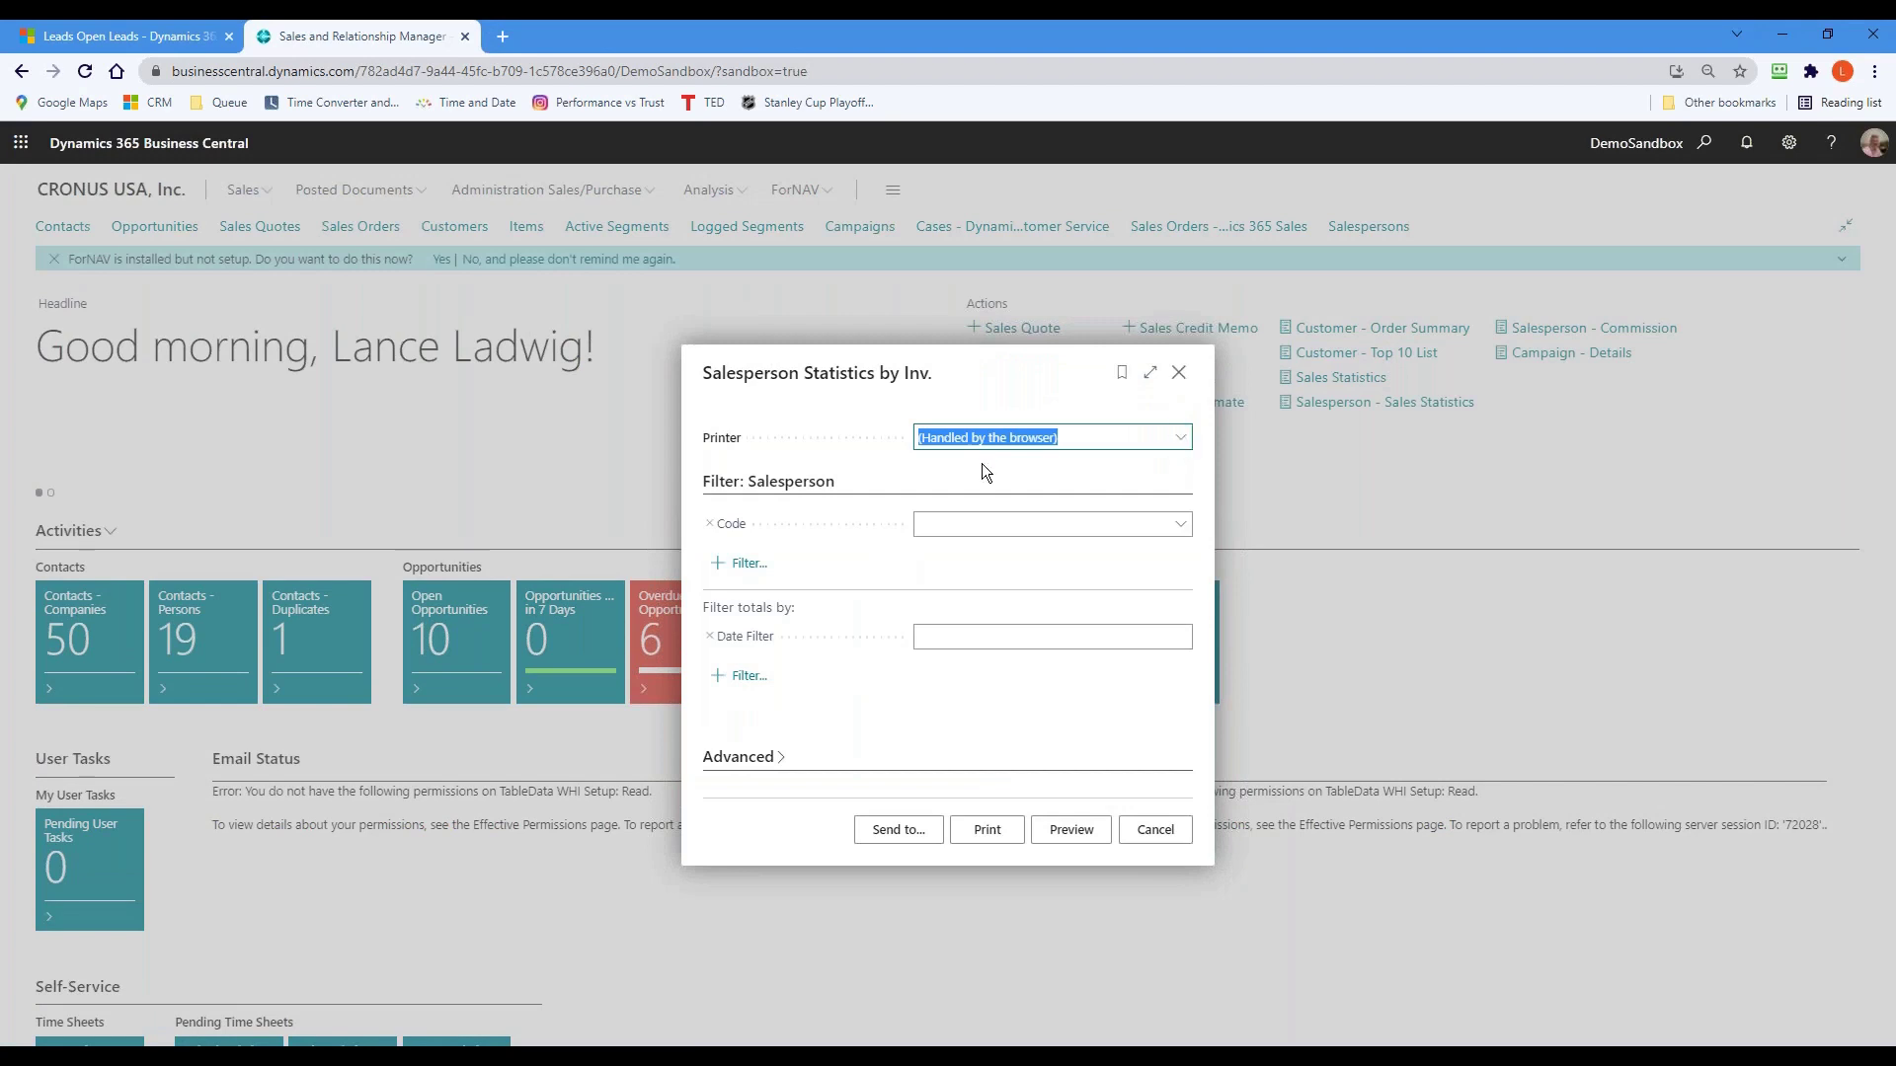
click(948, 446)
click(1003, 517)
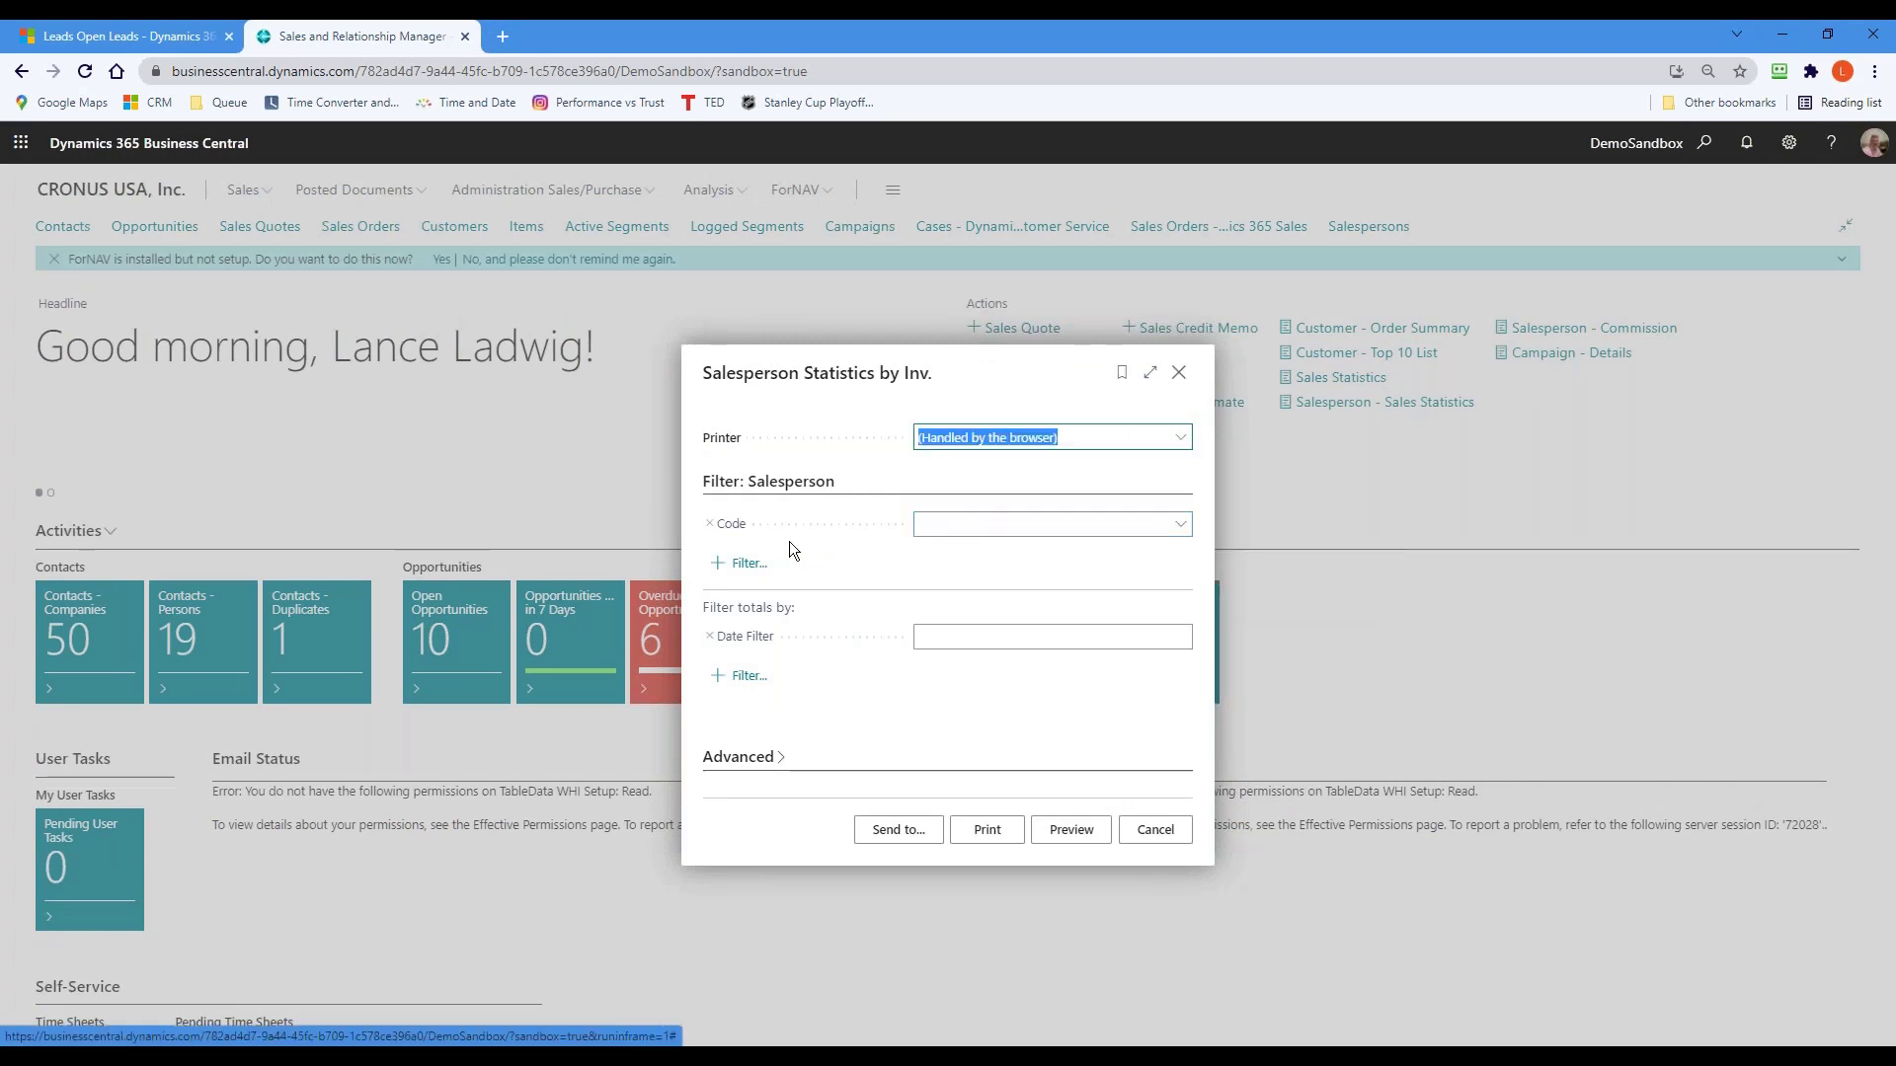
click(1180, 525)
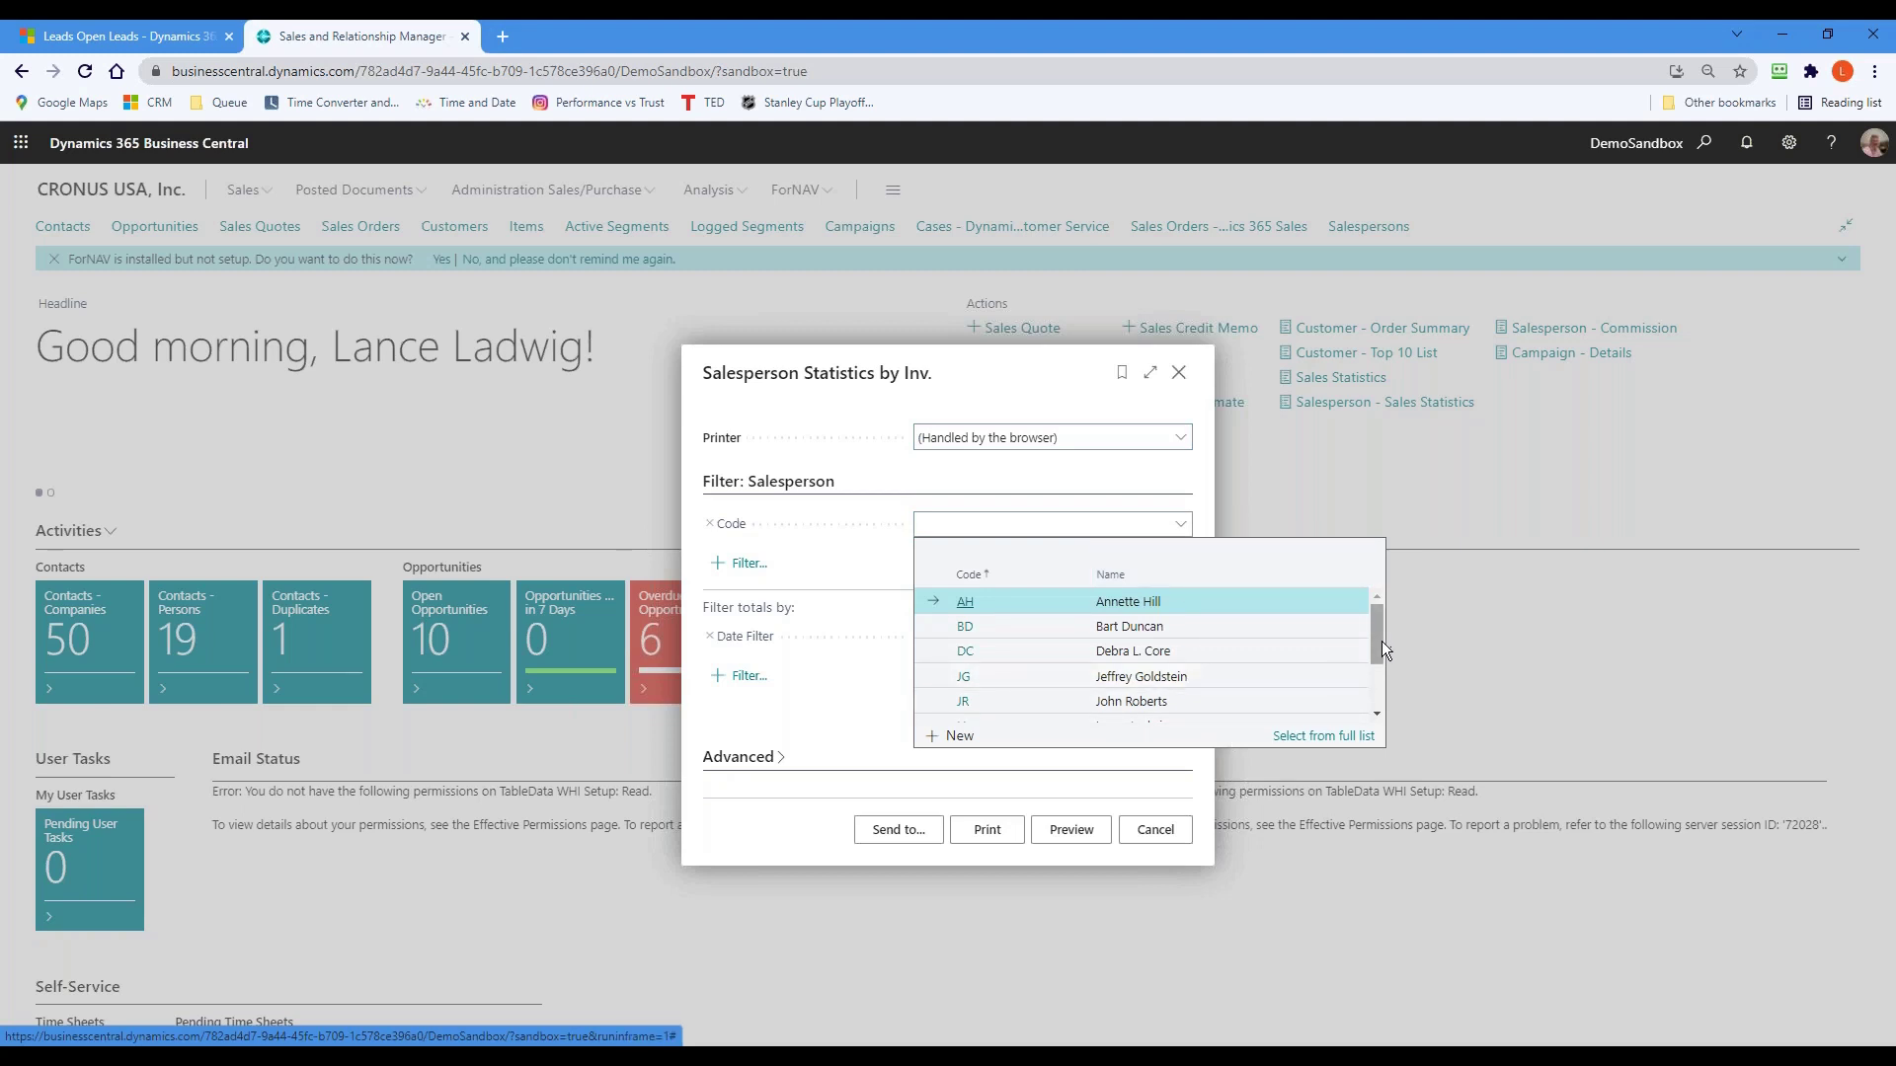
drag(1378, 644, 1379, 651)
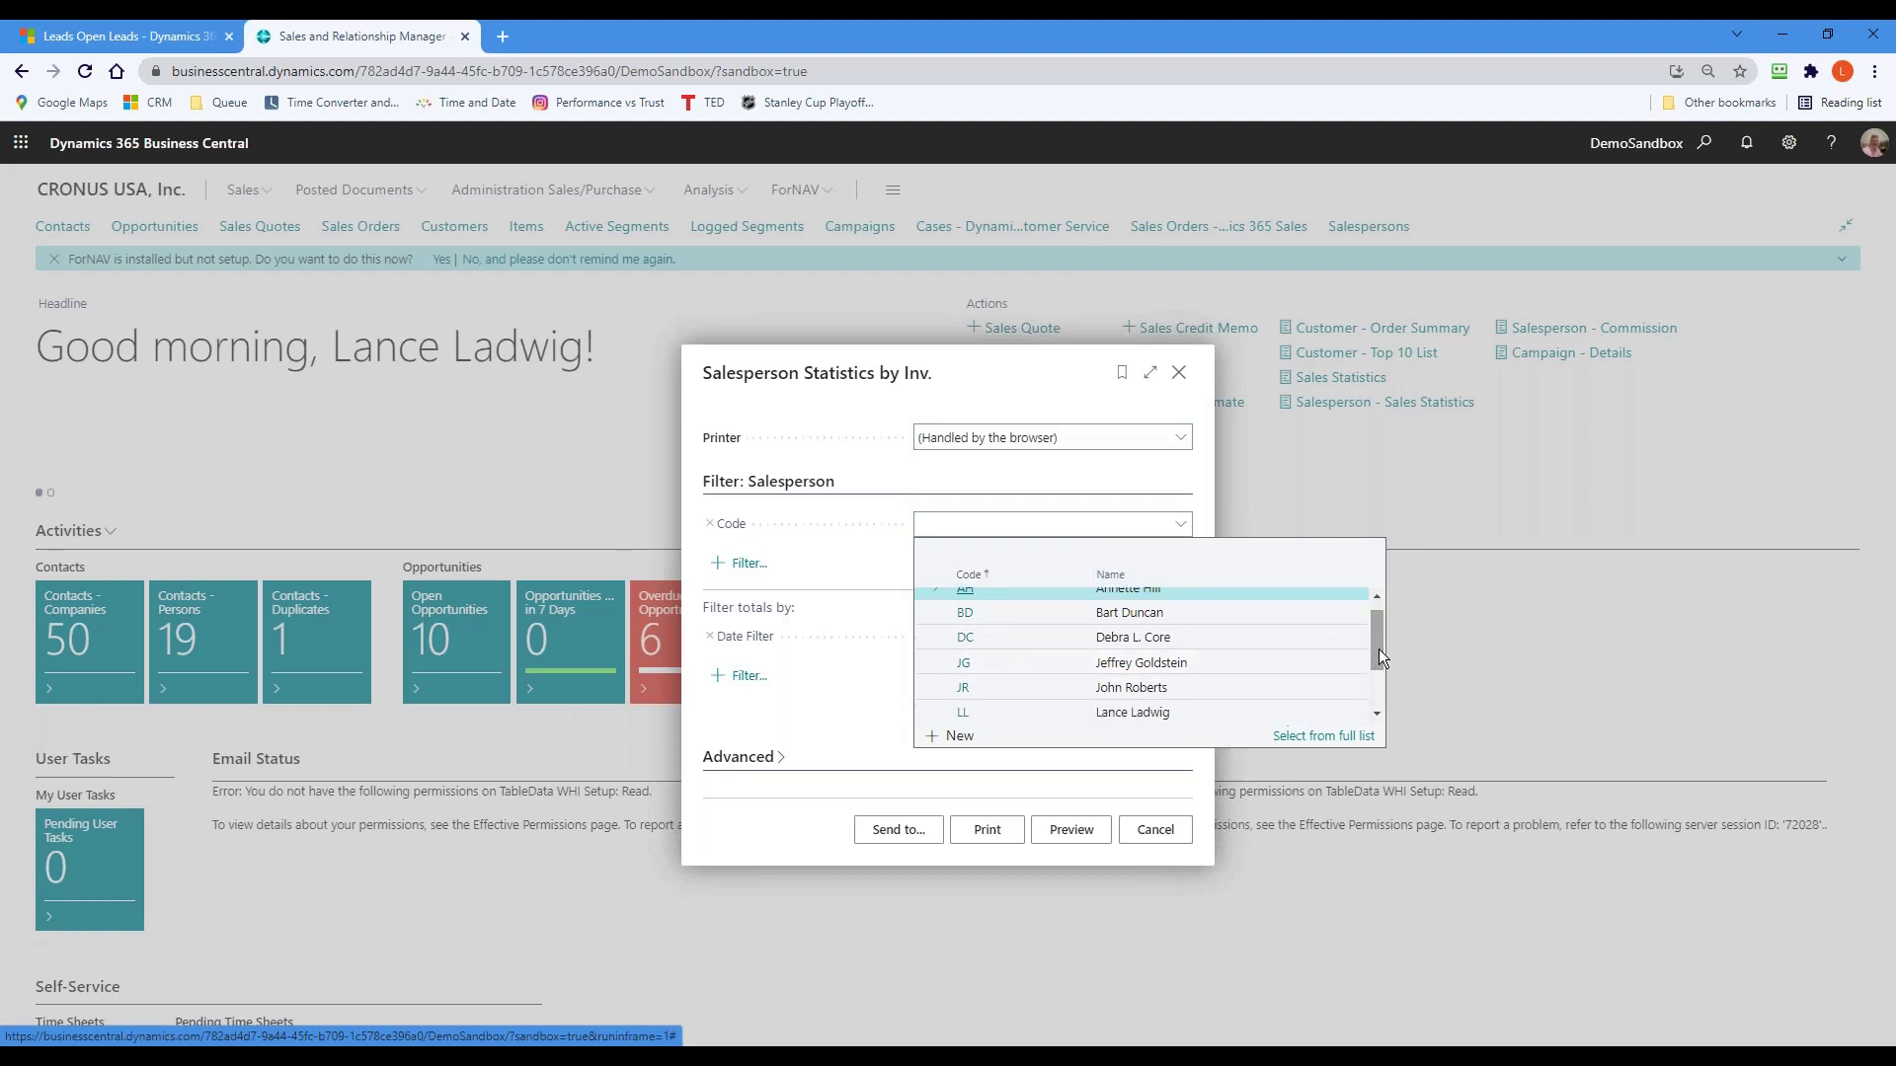
click(1146, 663)
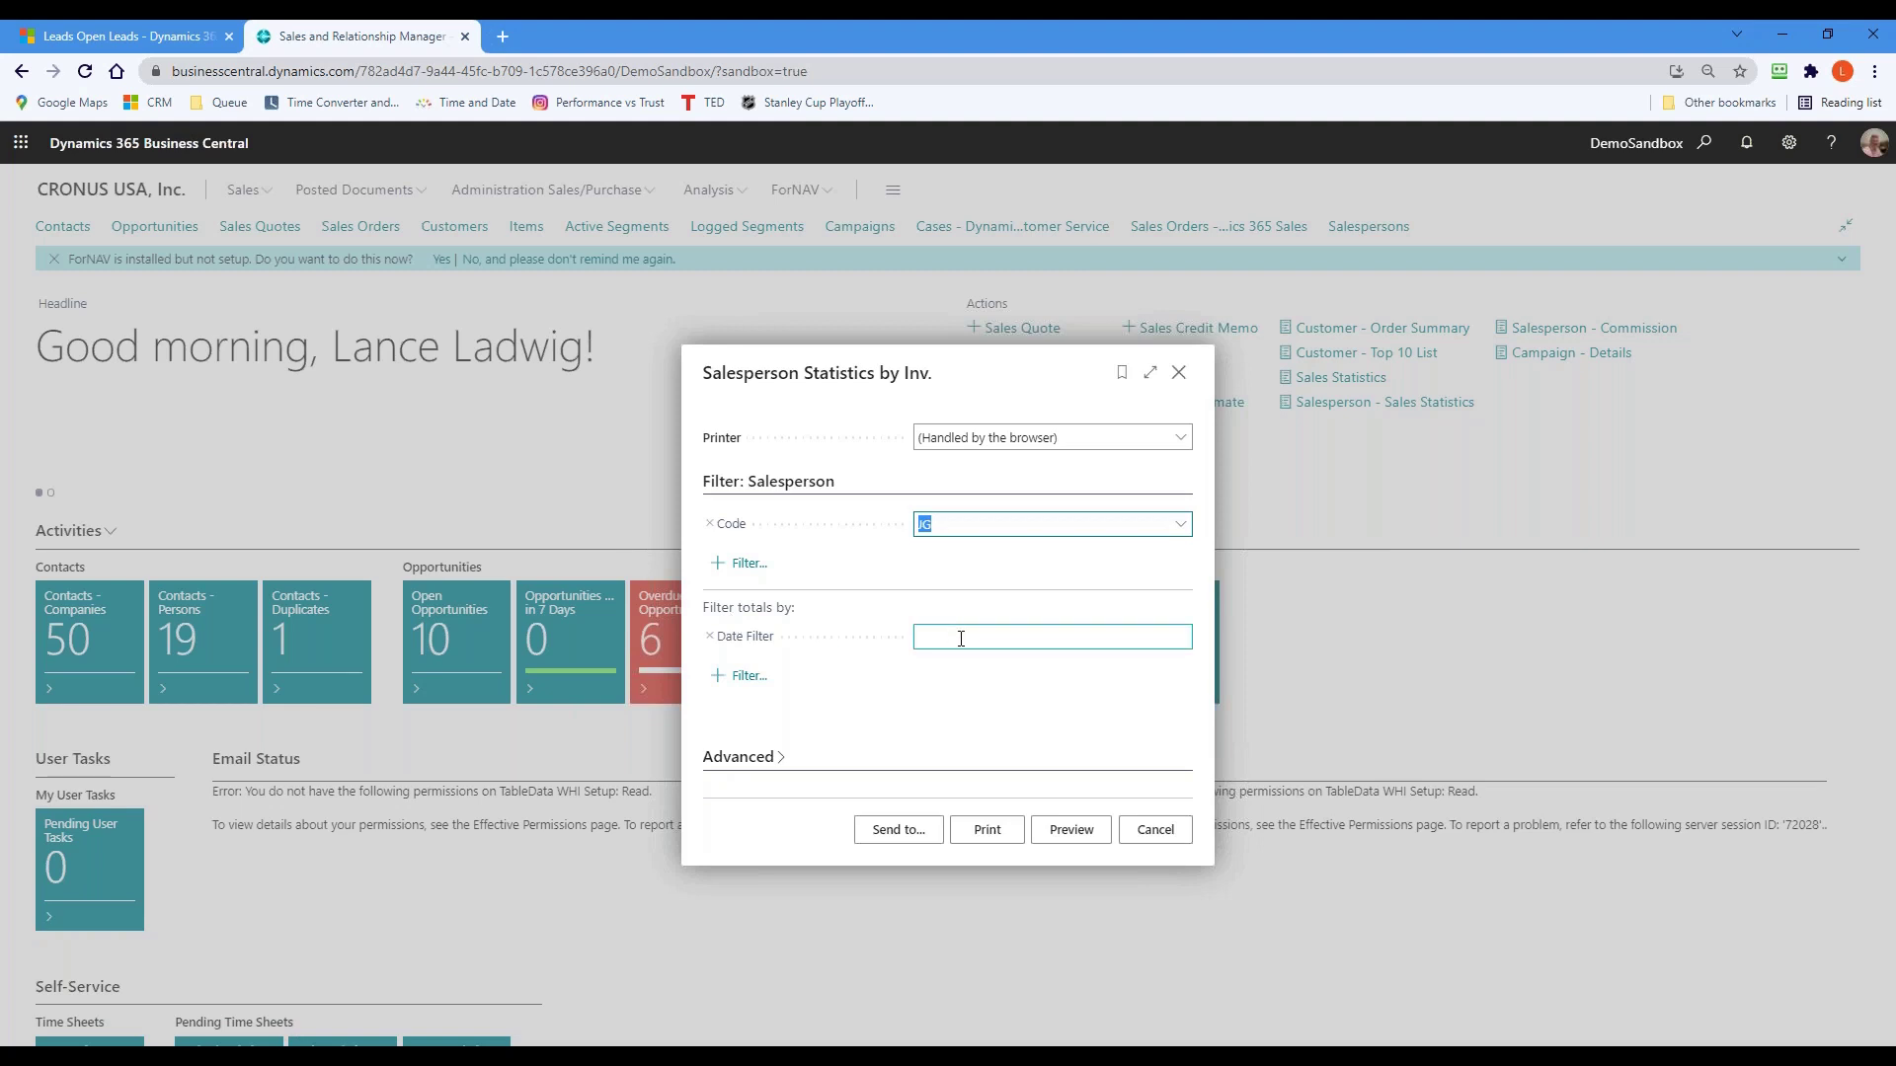
click(726, 758)
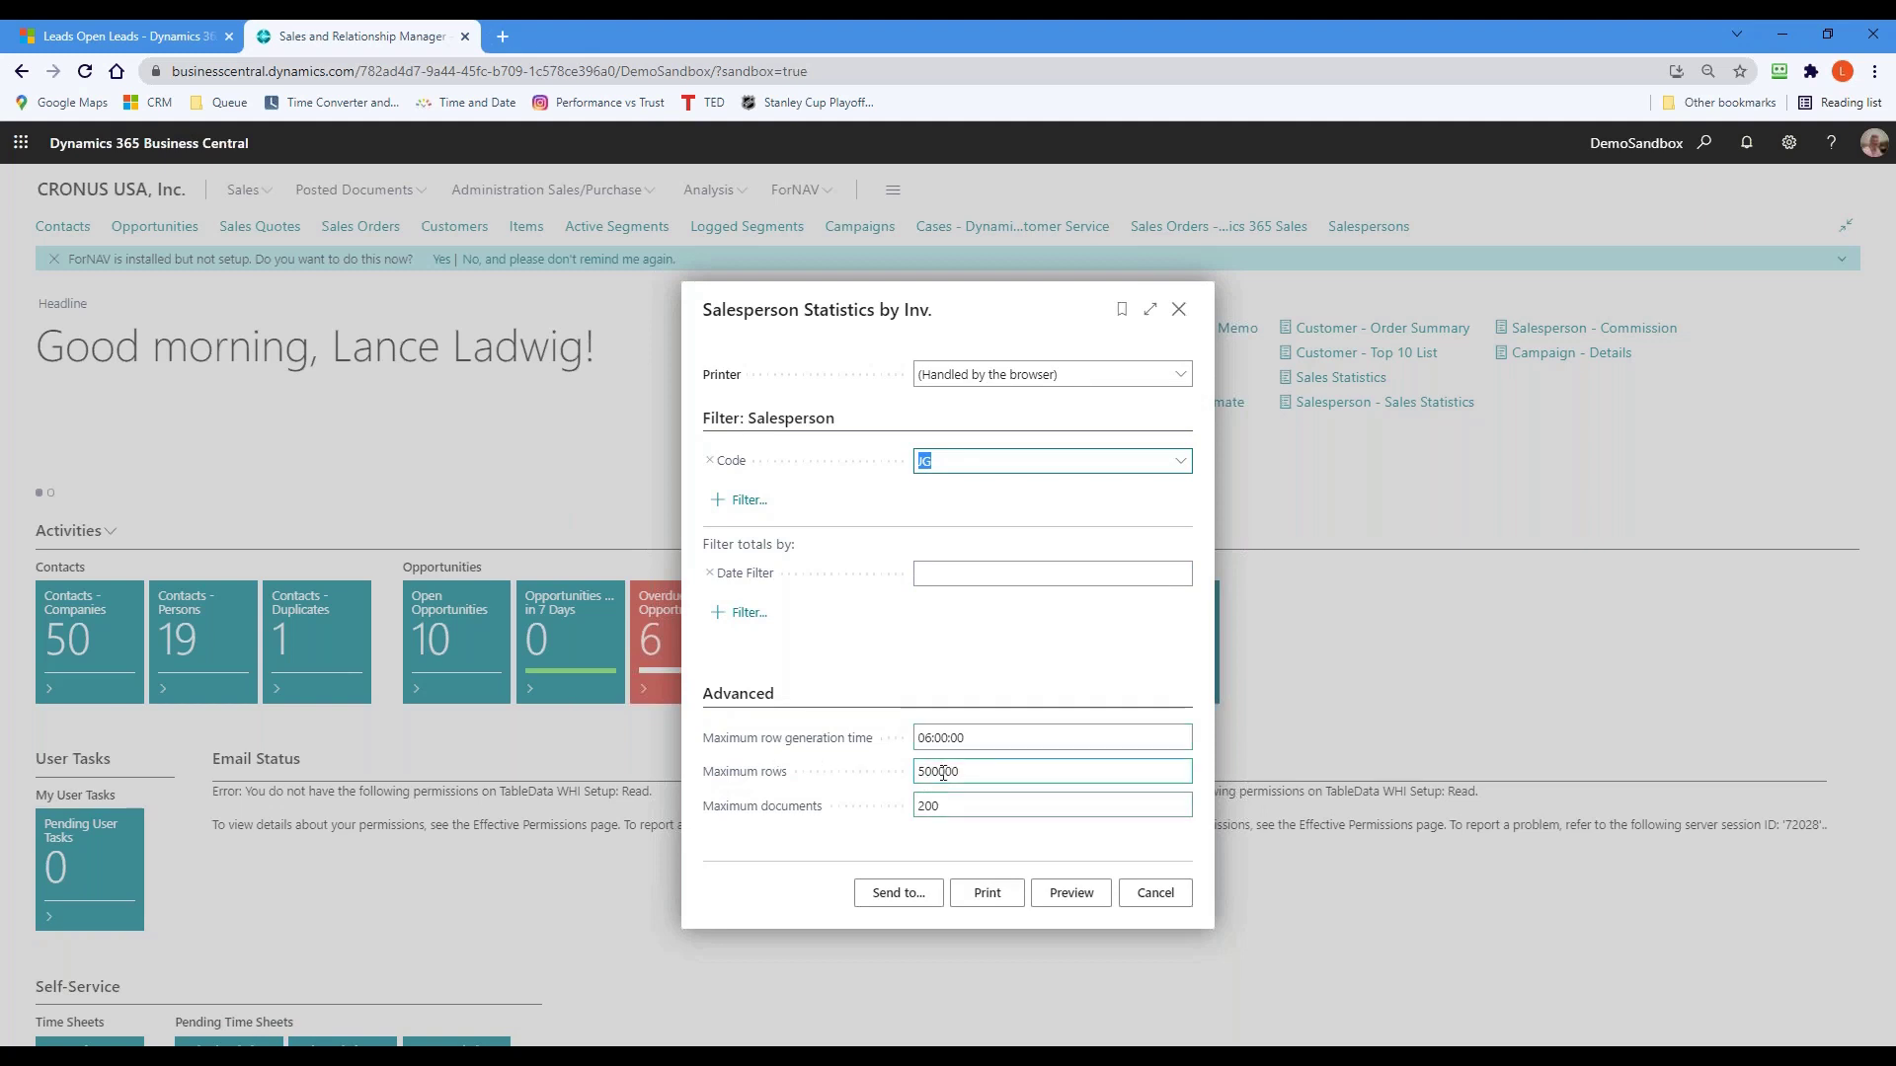
click(1075, 897)
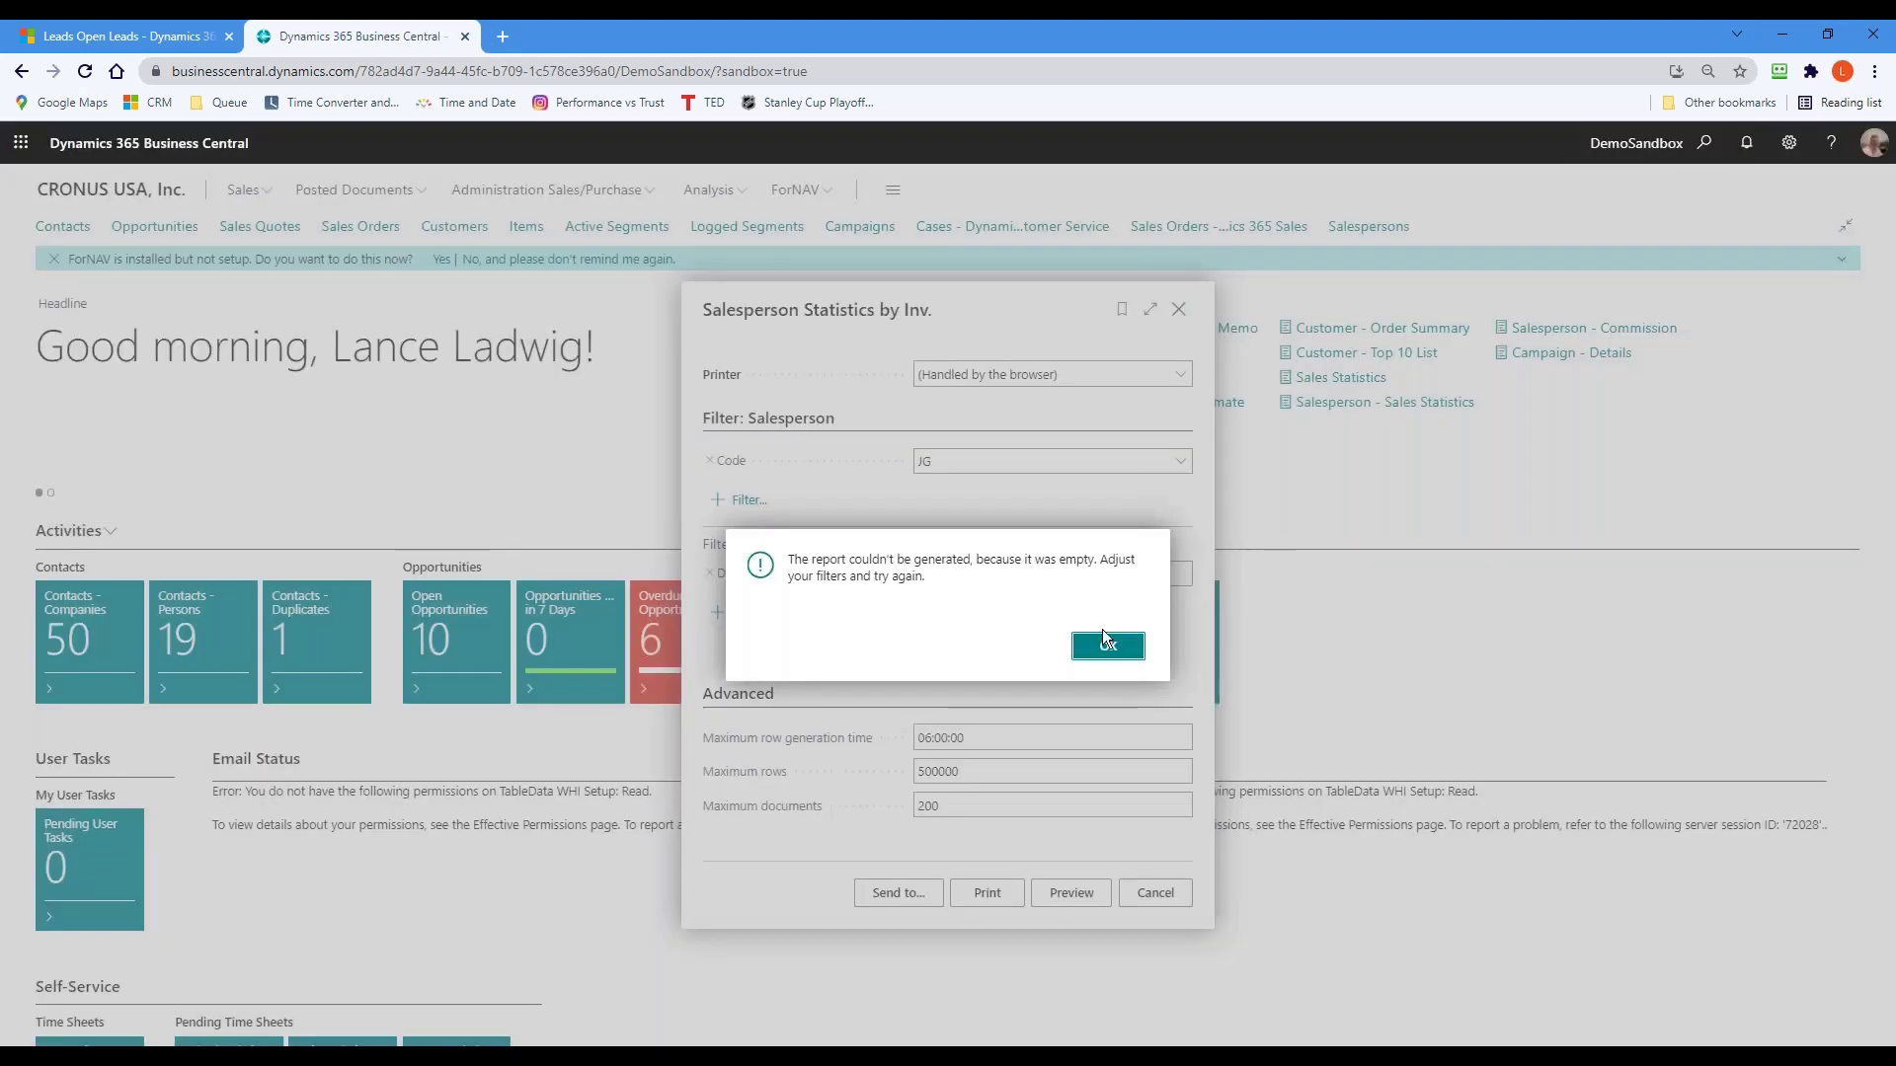
click(1110, 647)
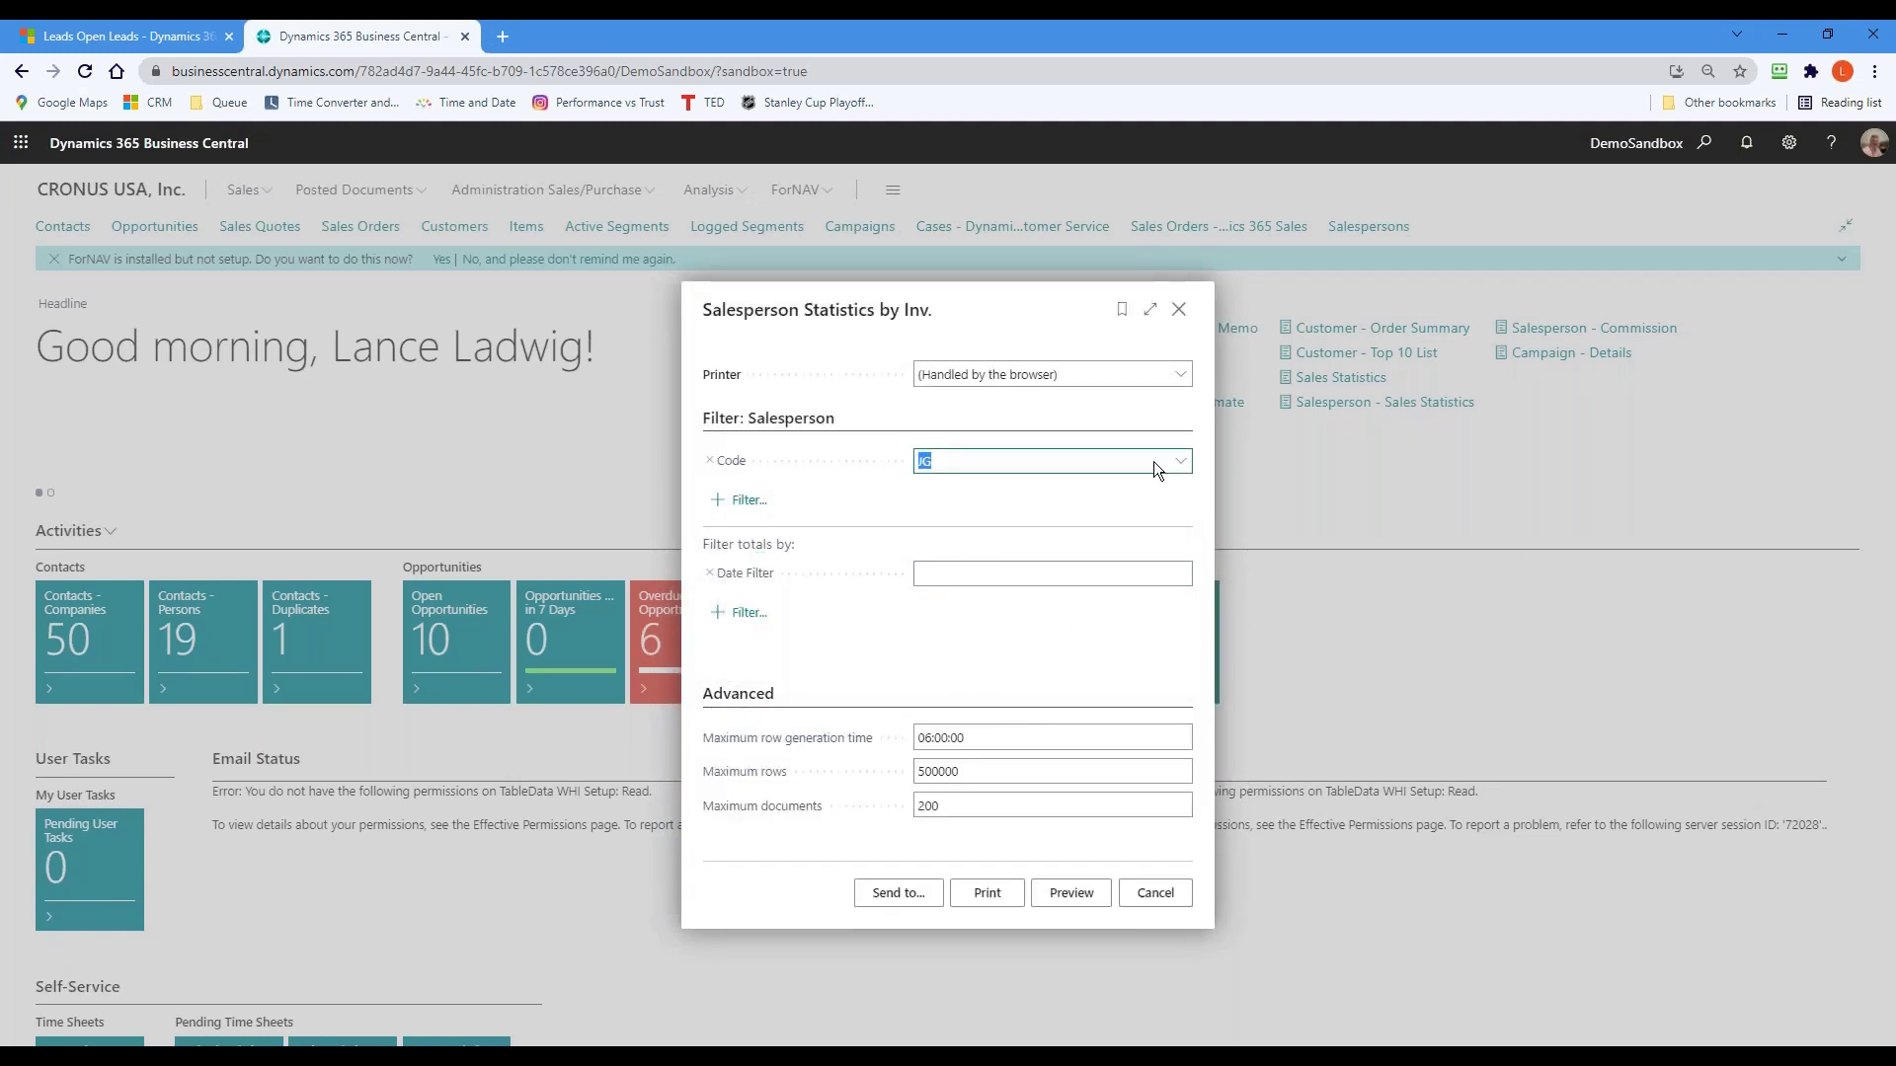
- Add a Close Opportunity Filter of BUSINESS_W to the salesperson statistics report, try previewing it again, and close the request
click(1006, 578)
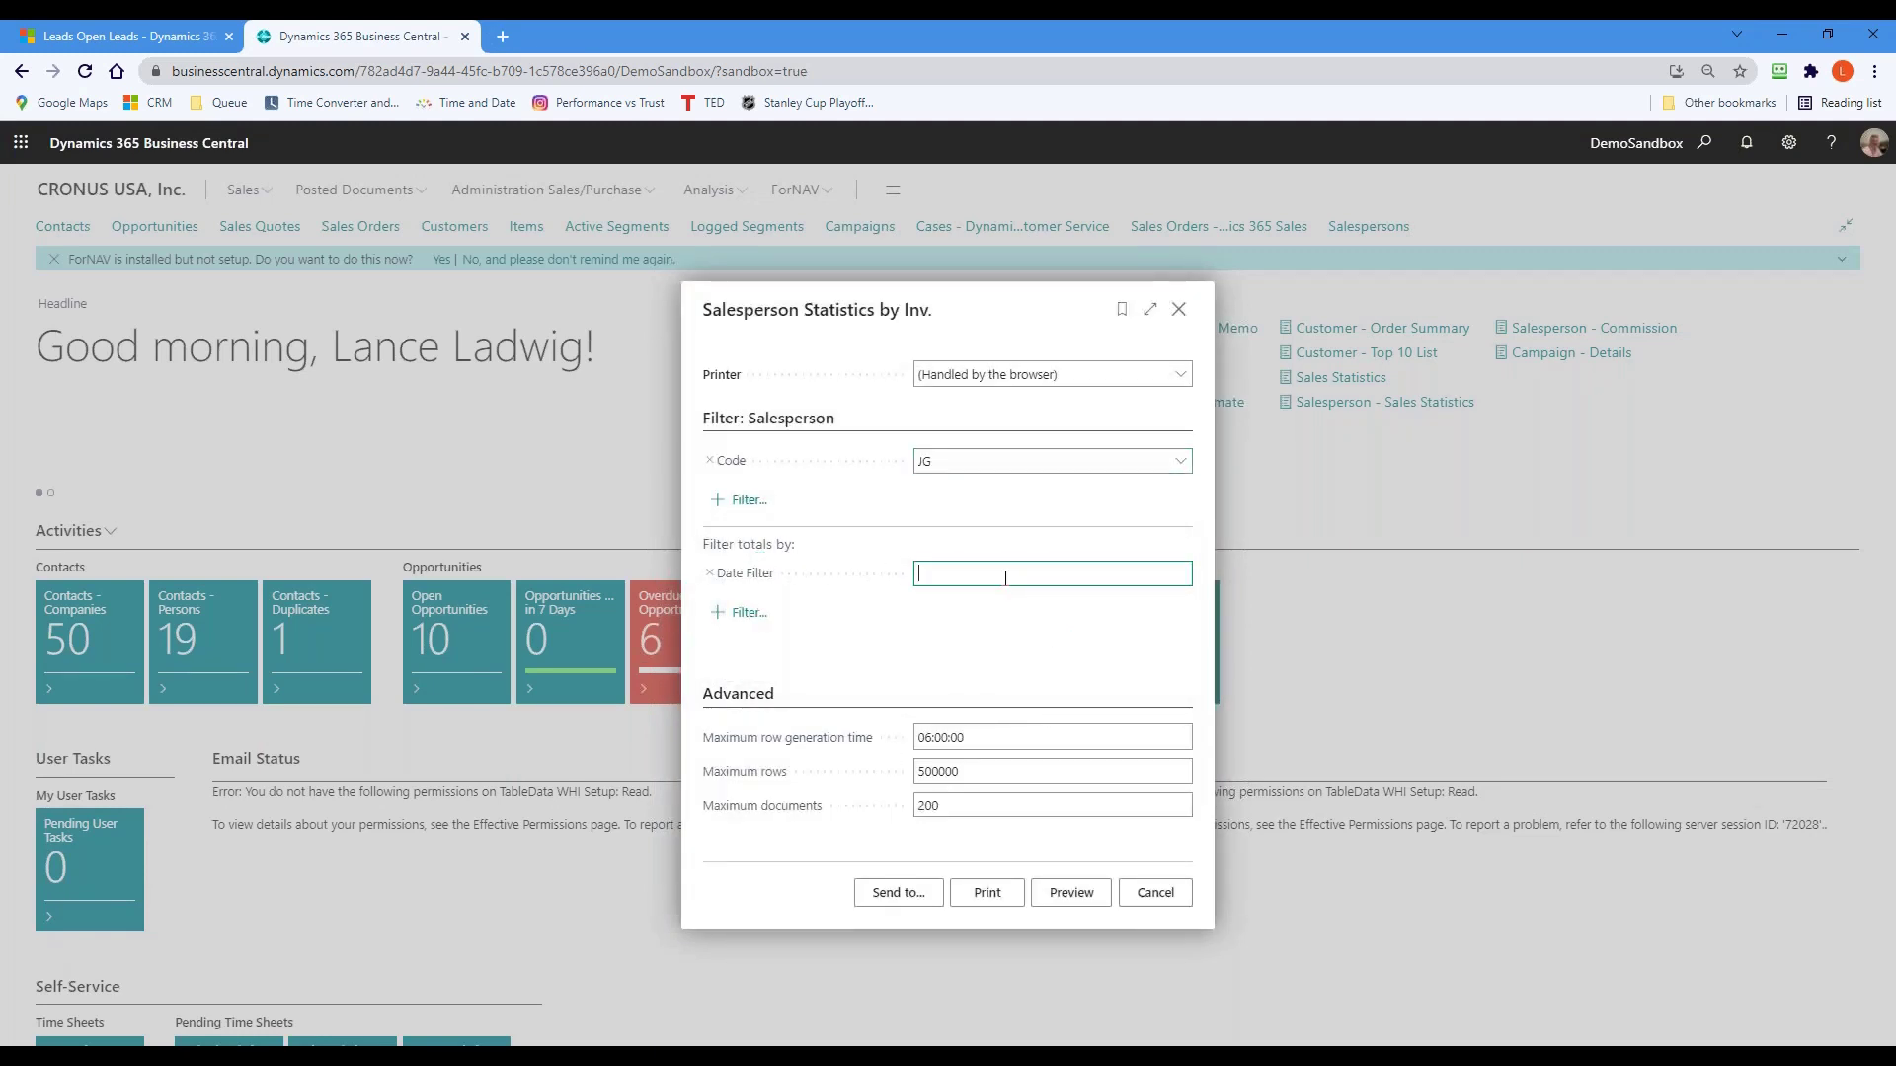
click(744, 609)
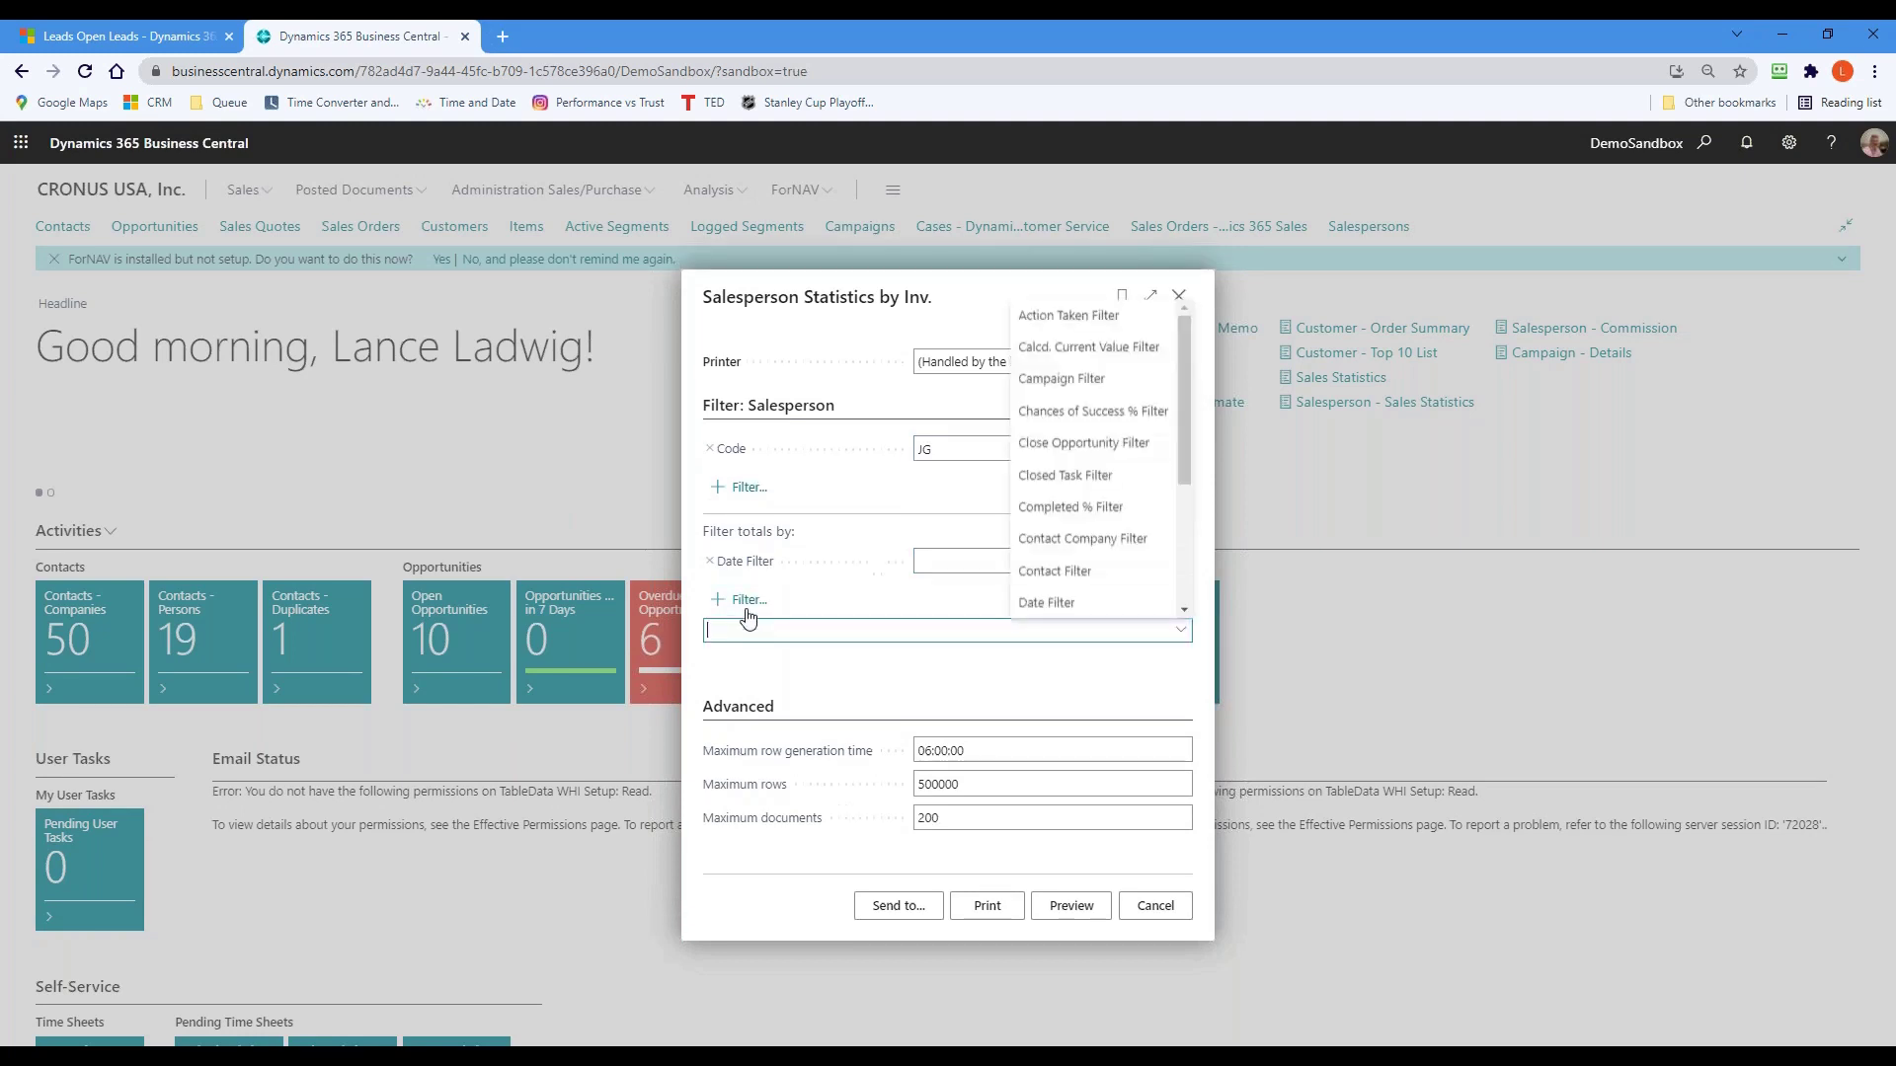
click(944, 563)
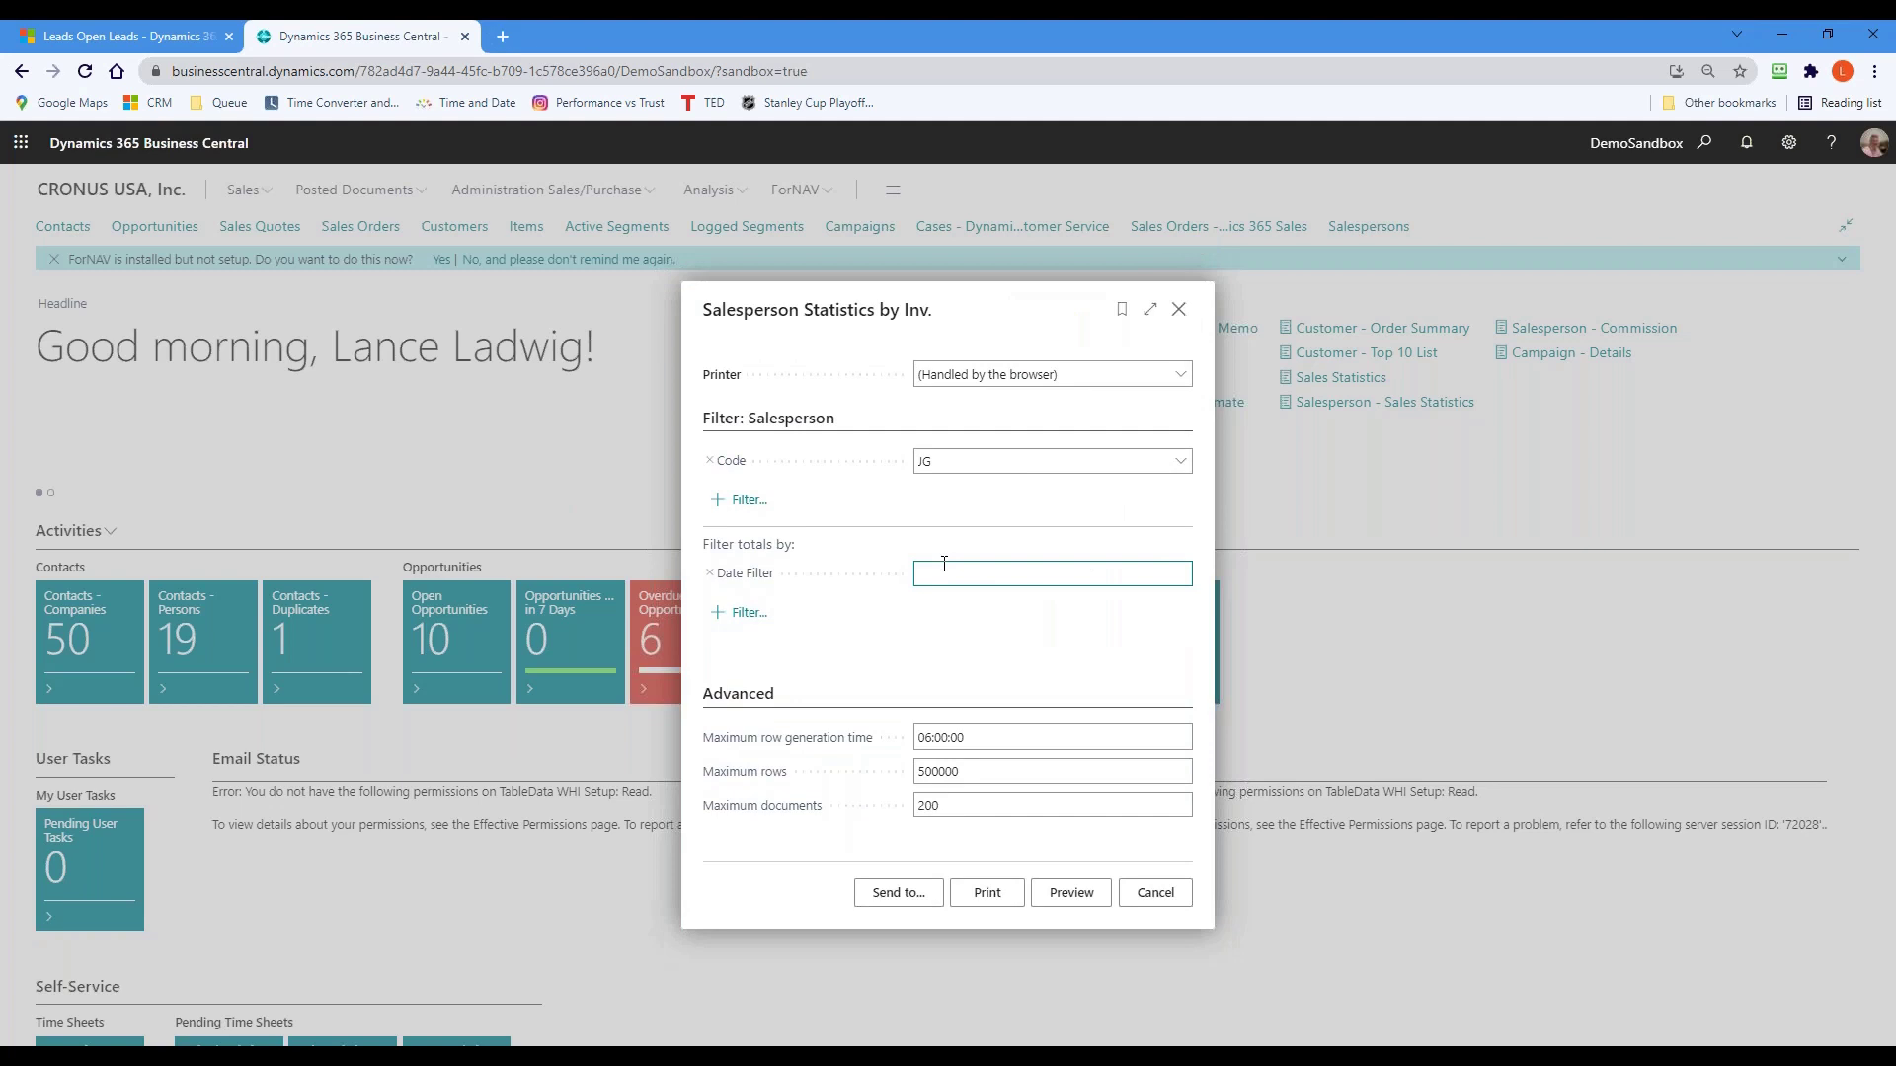
click(741, 614)
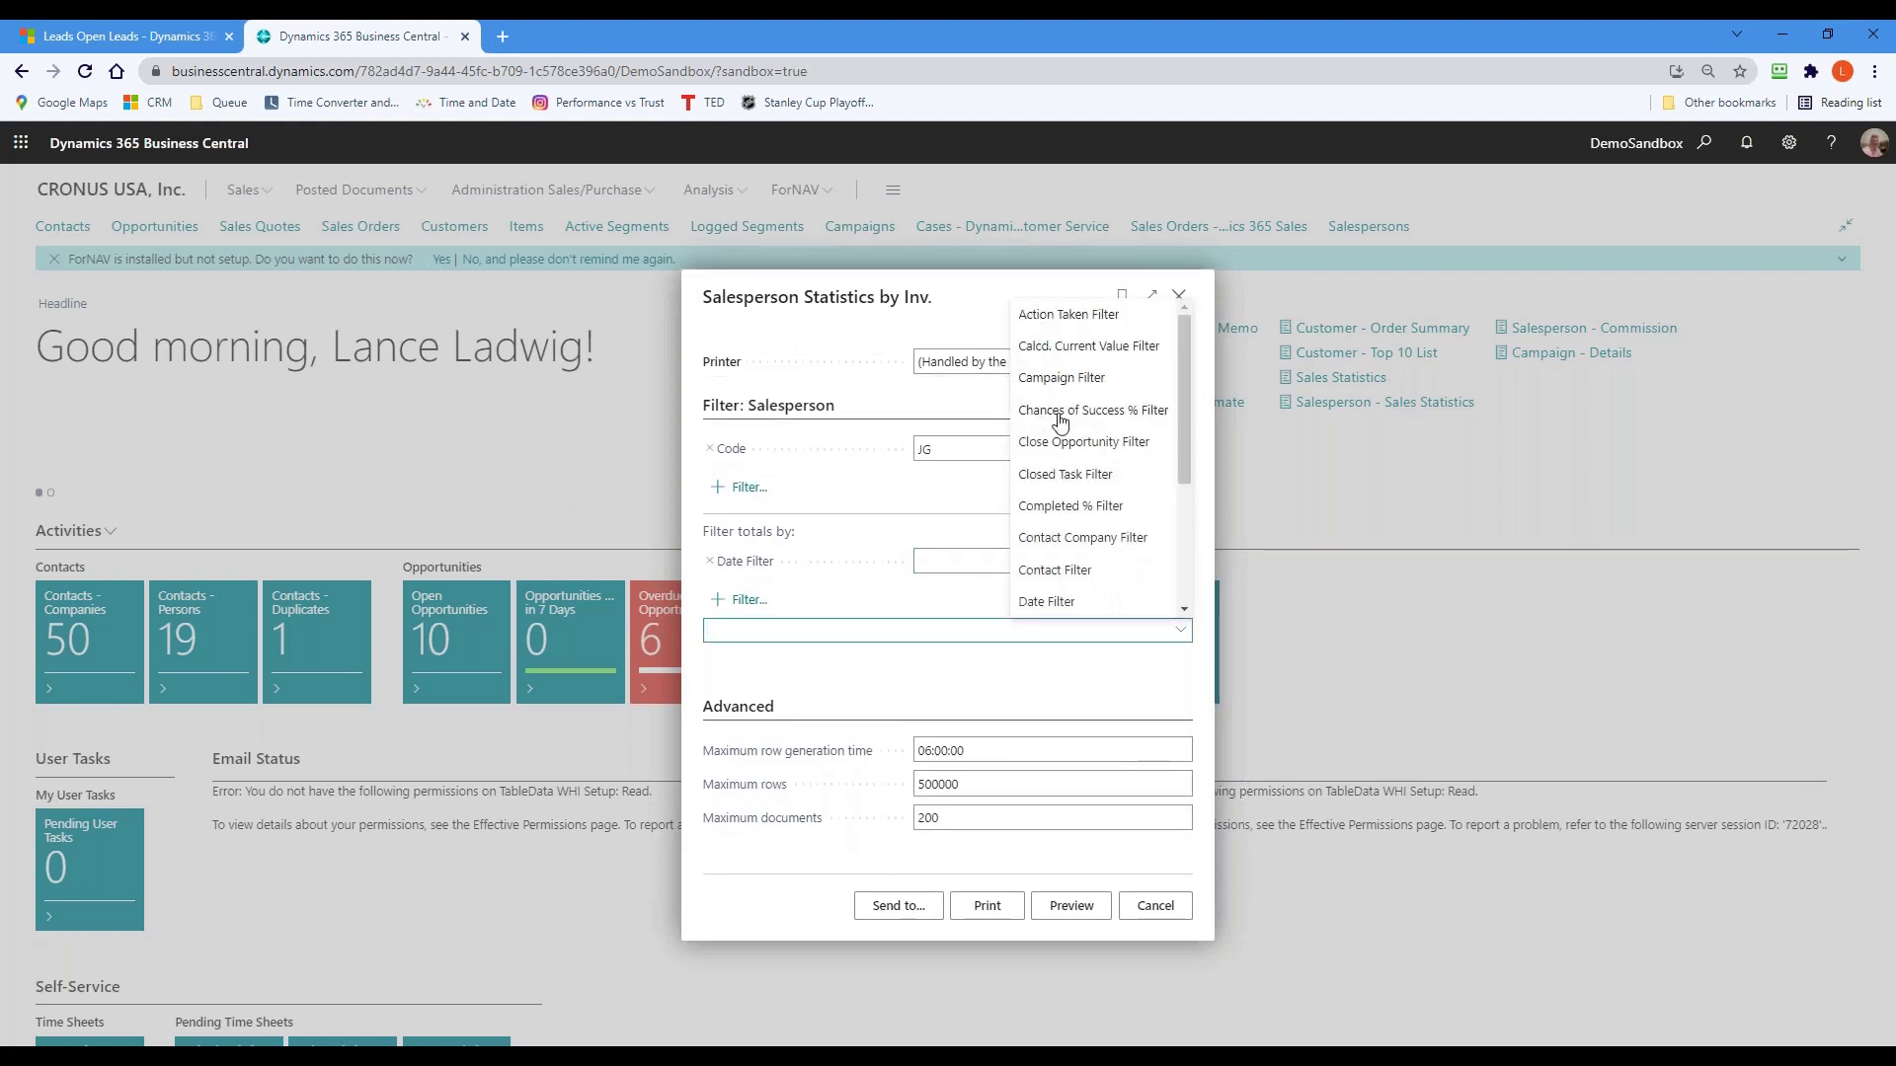
click(1057, 444)
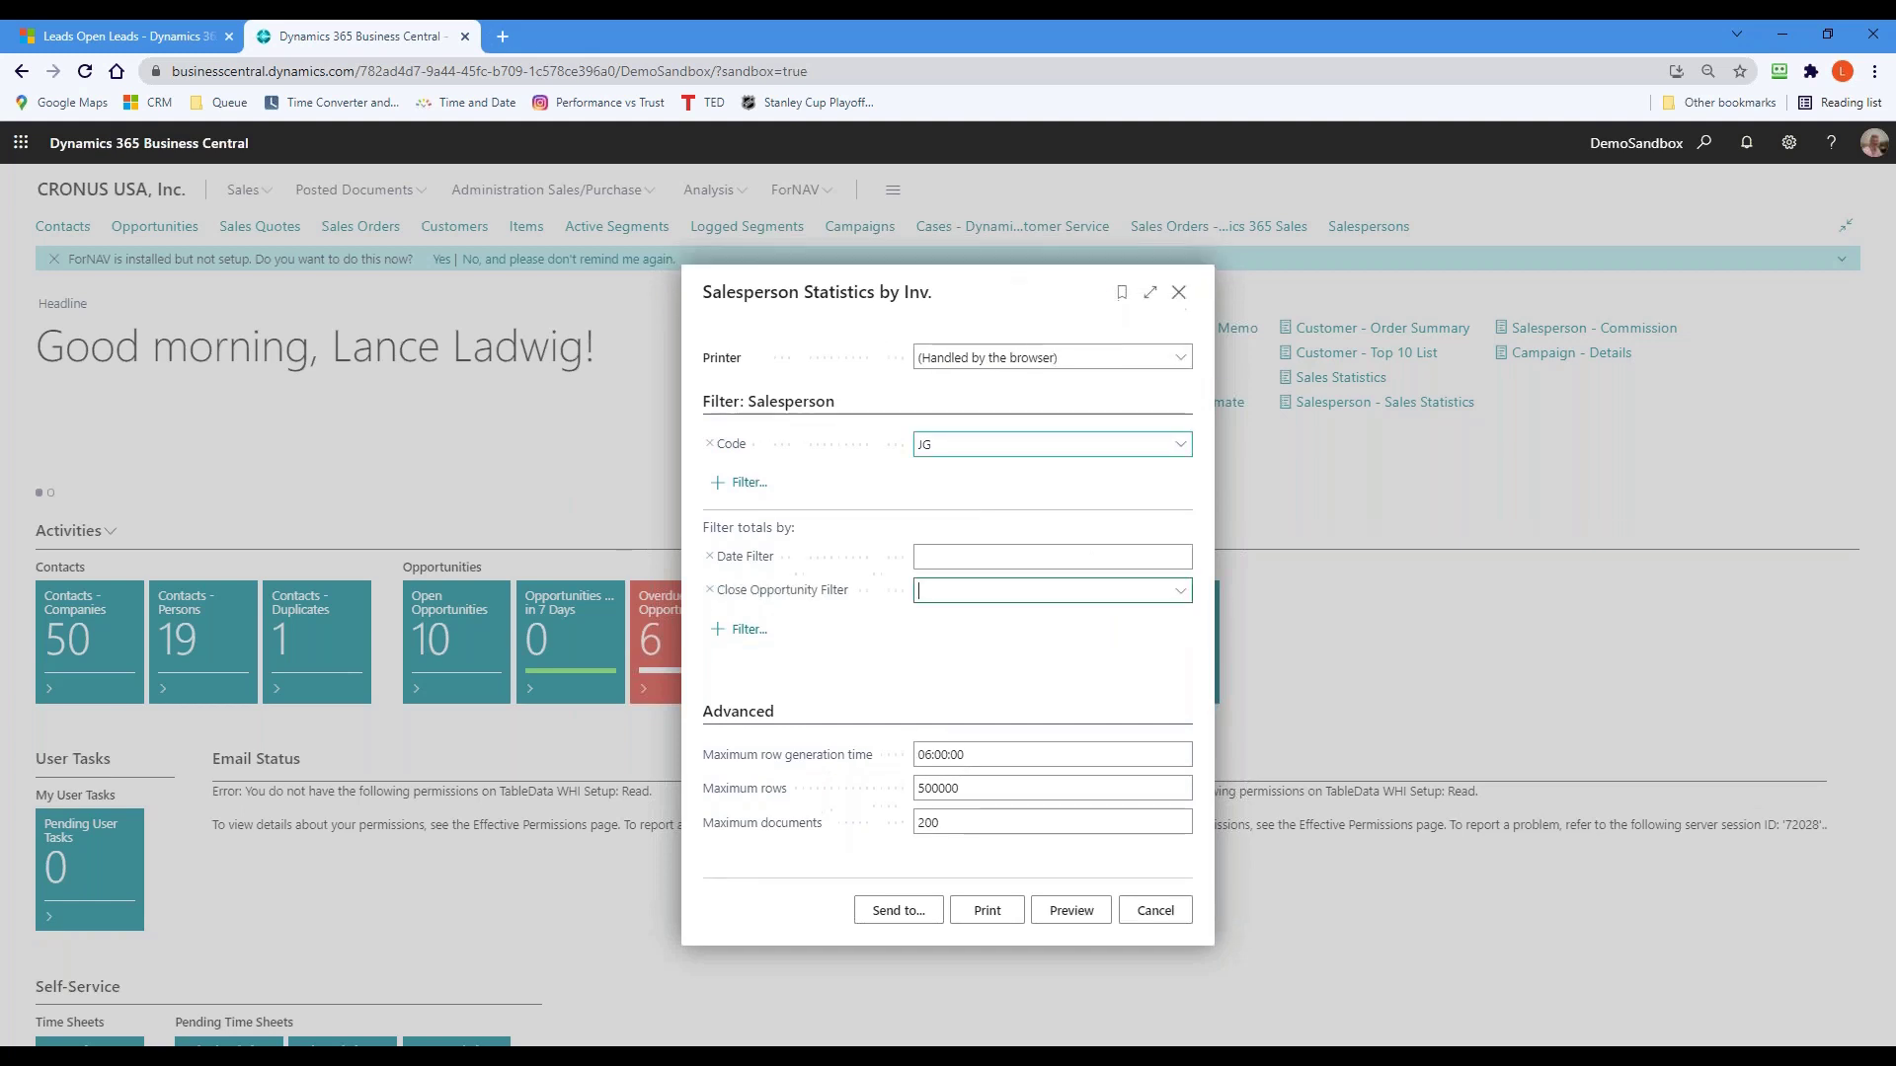
click(1180, 592)
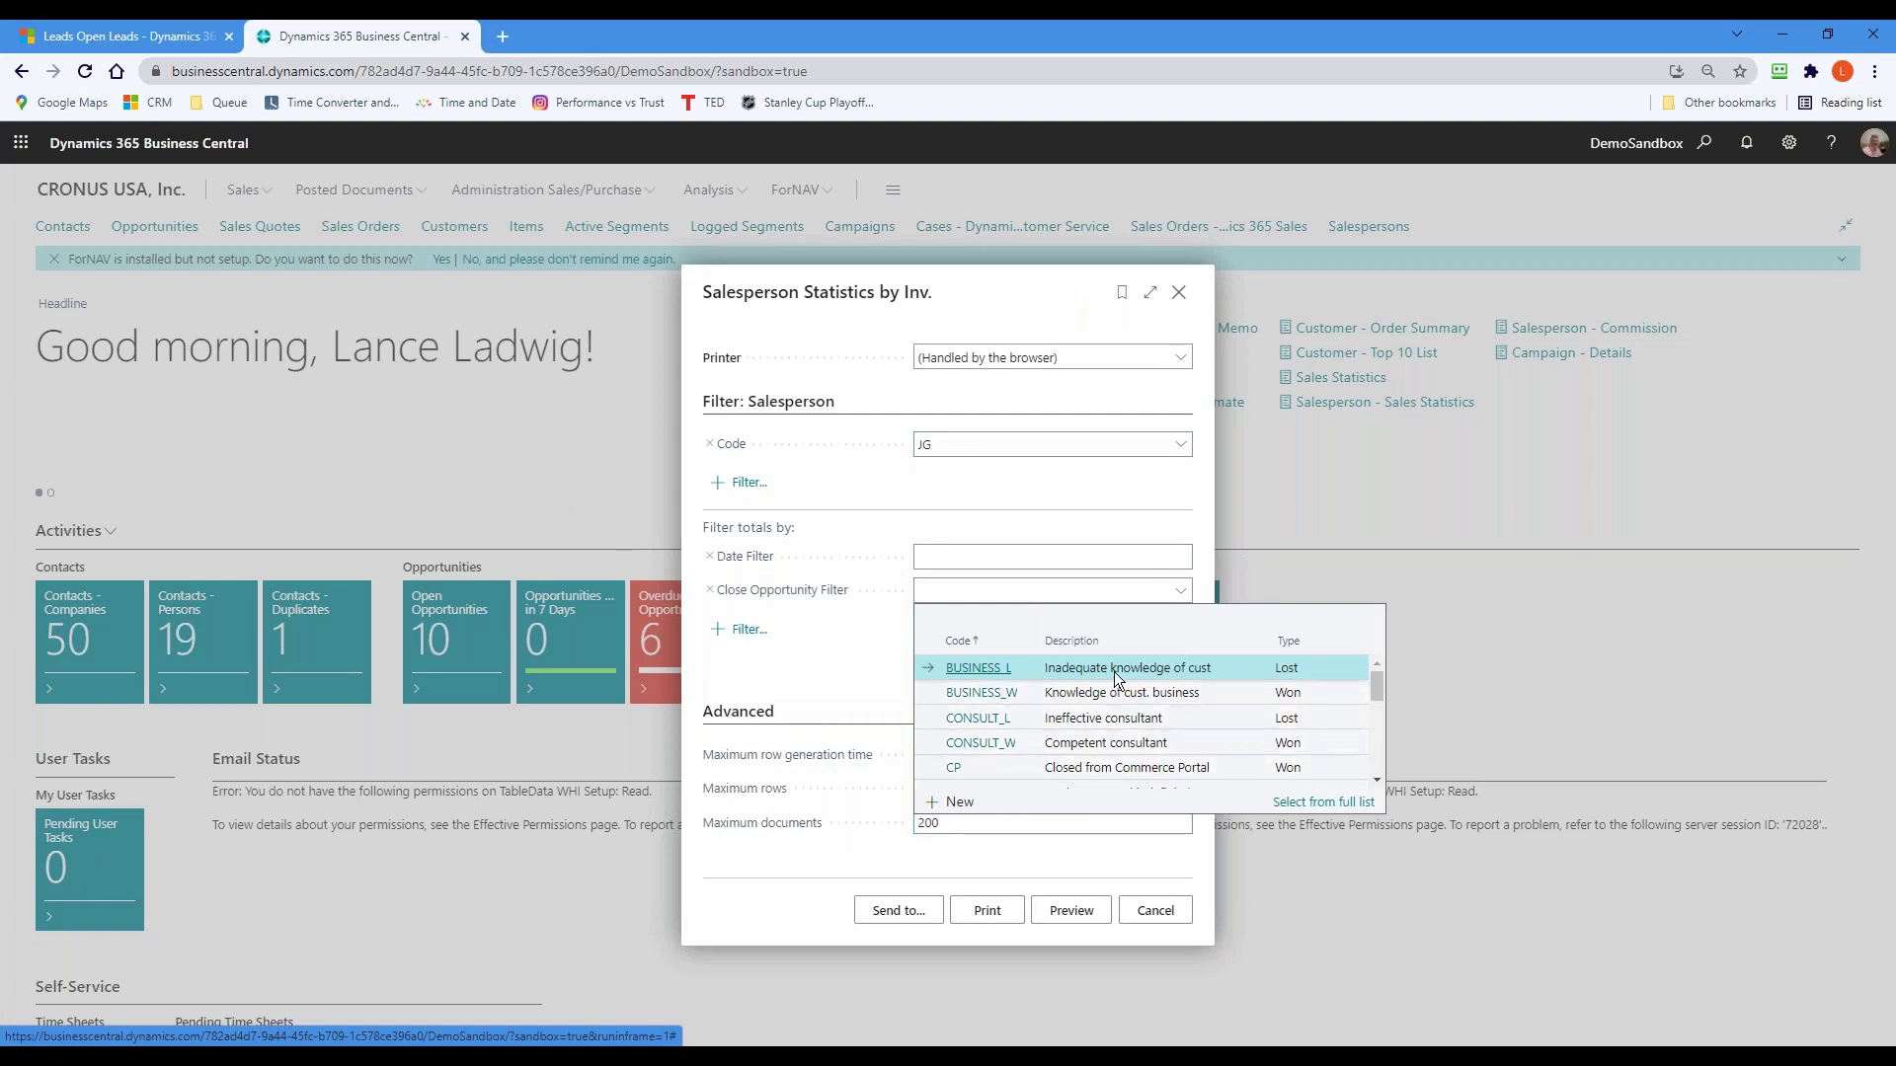
click(1086, 695)
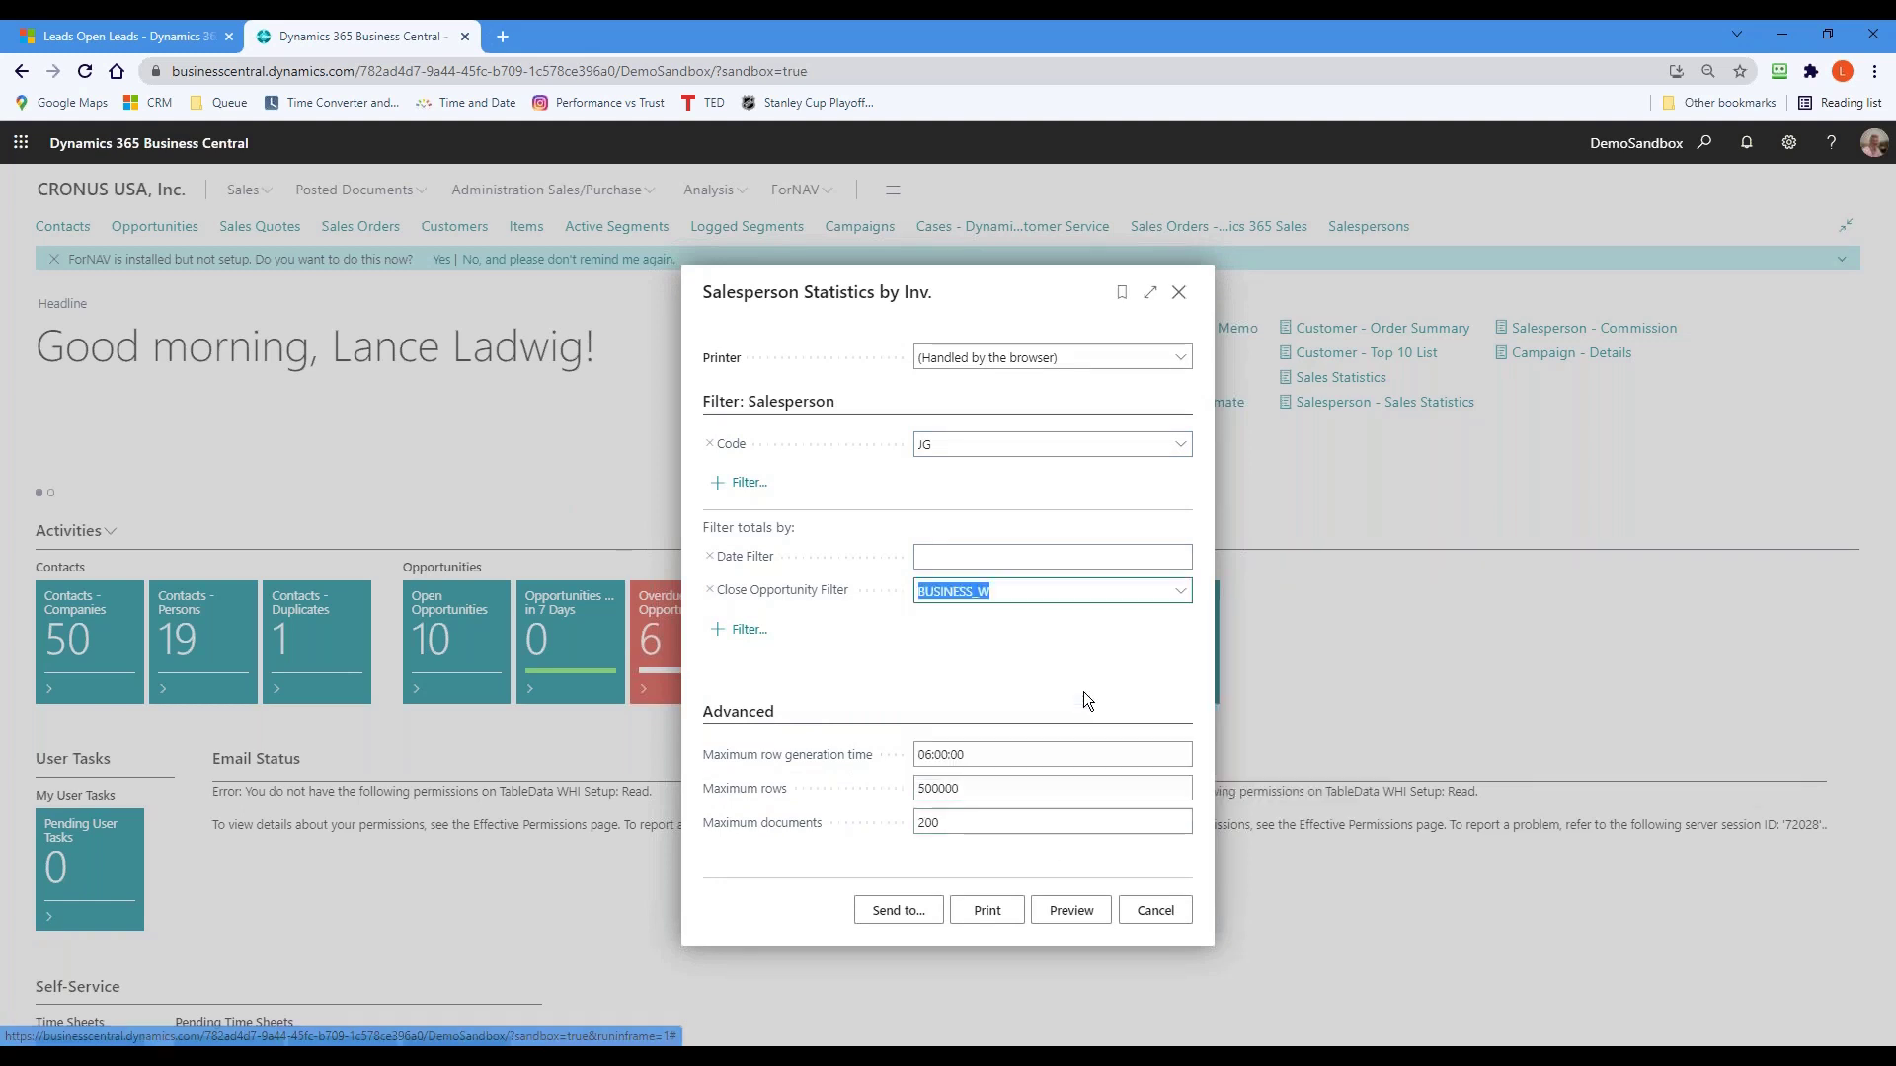
click(1060, 918)
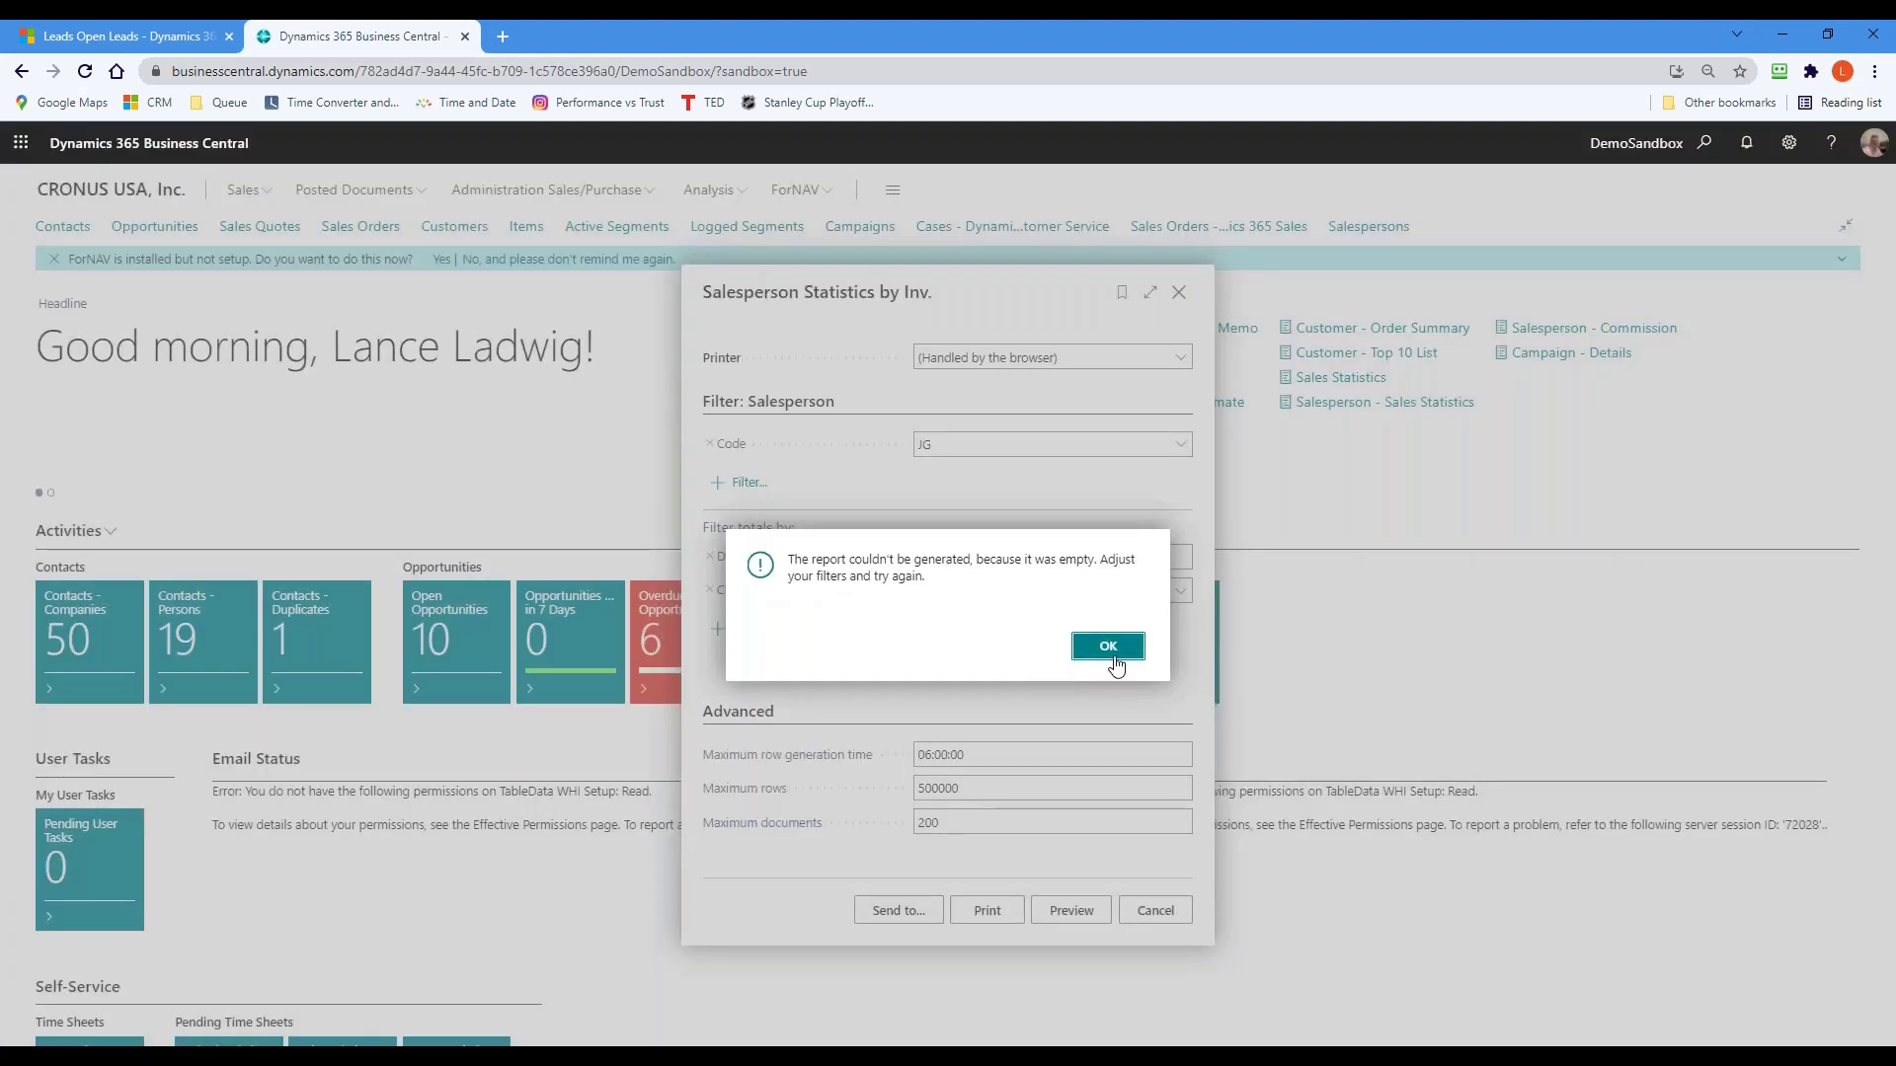
click(1108, 647)
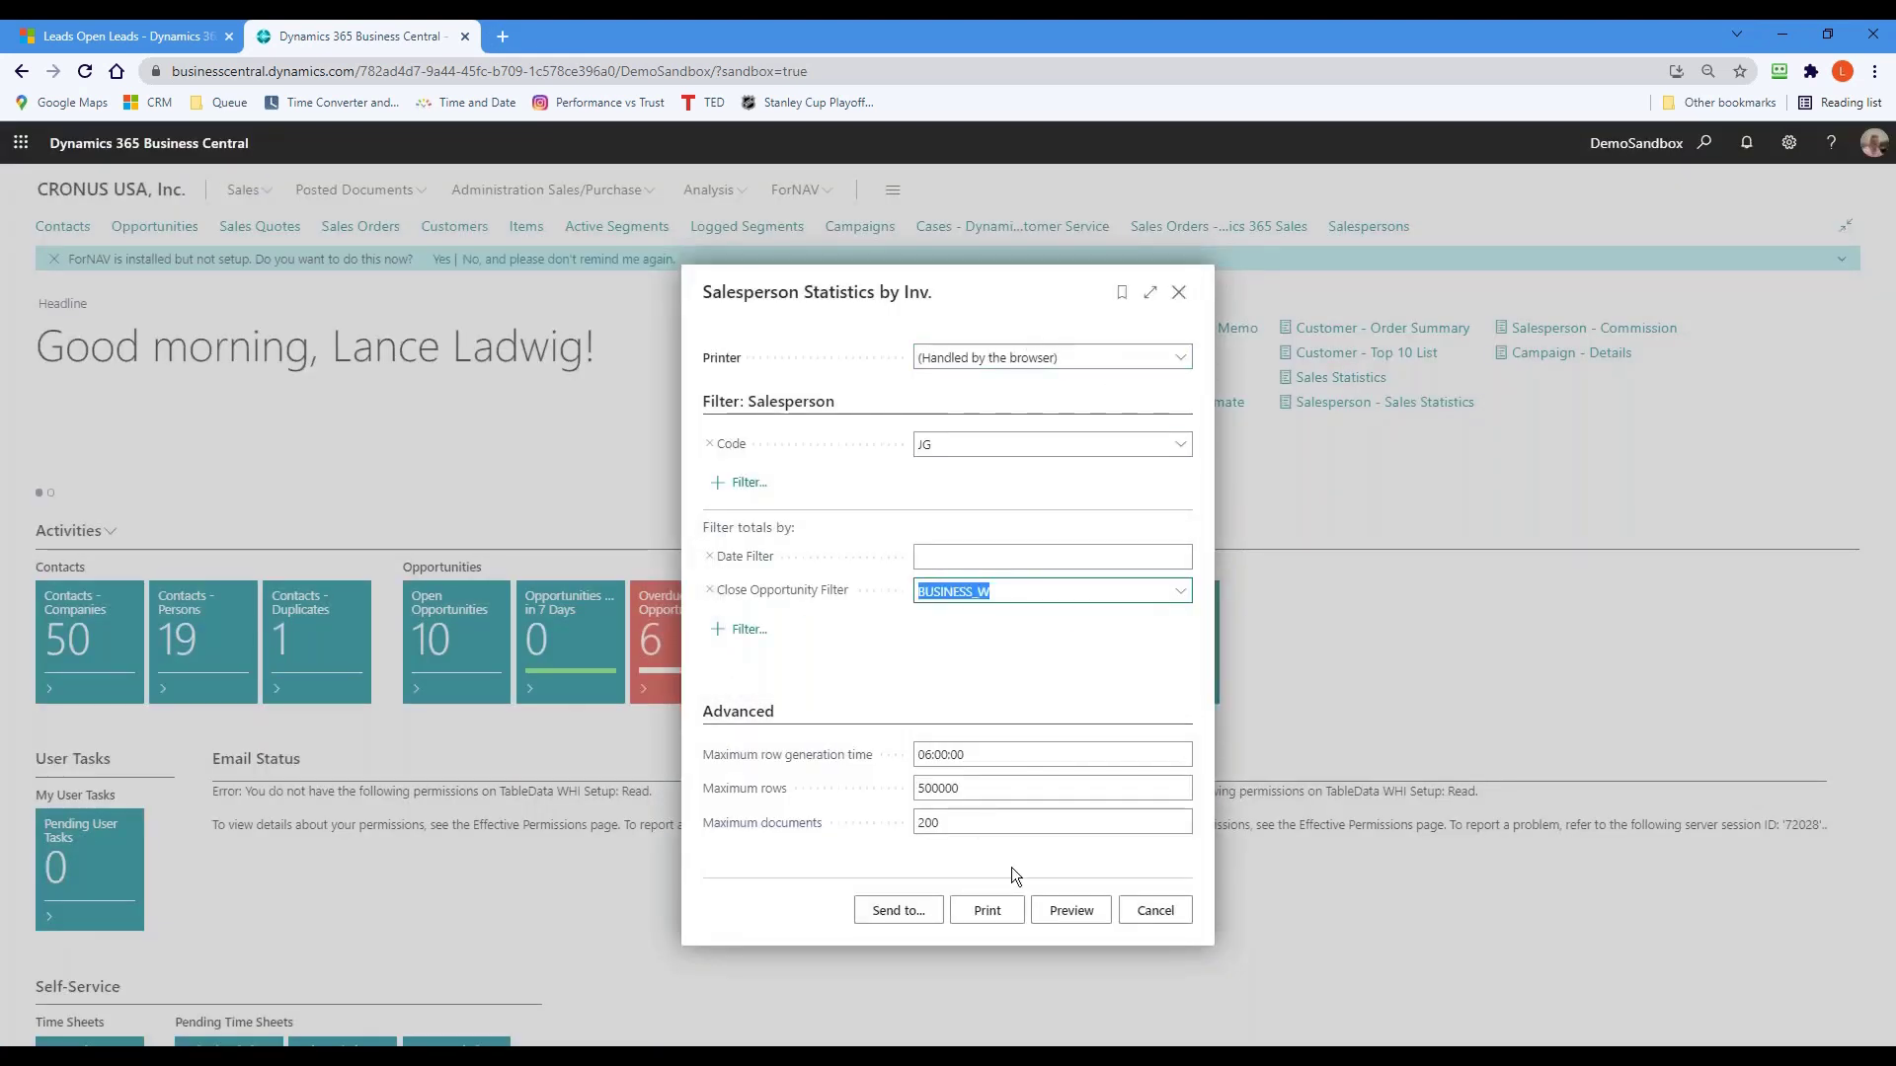
click(1178, 295)
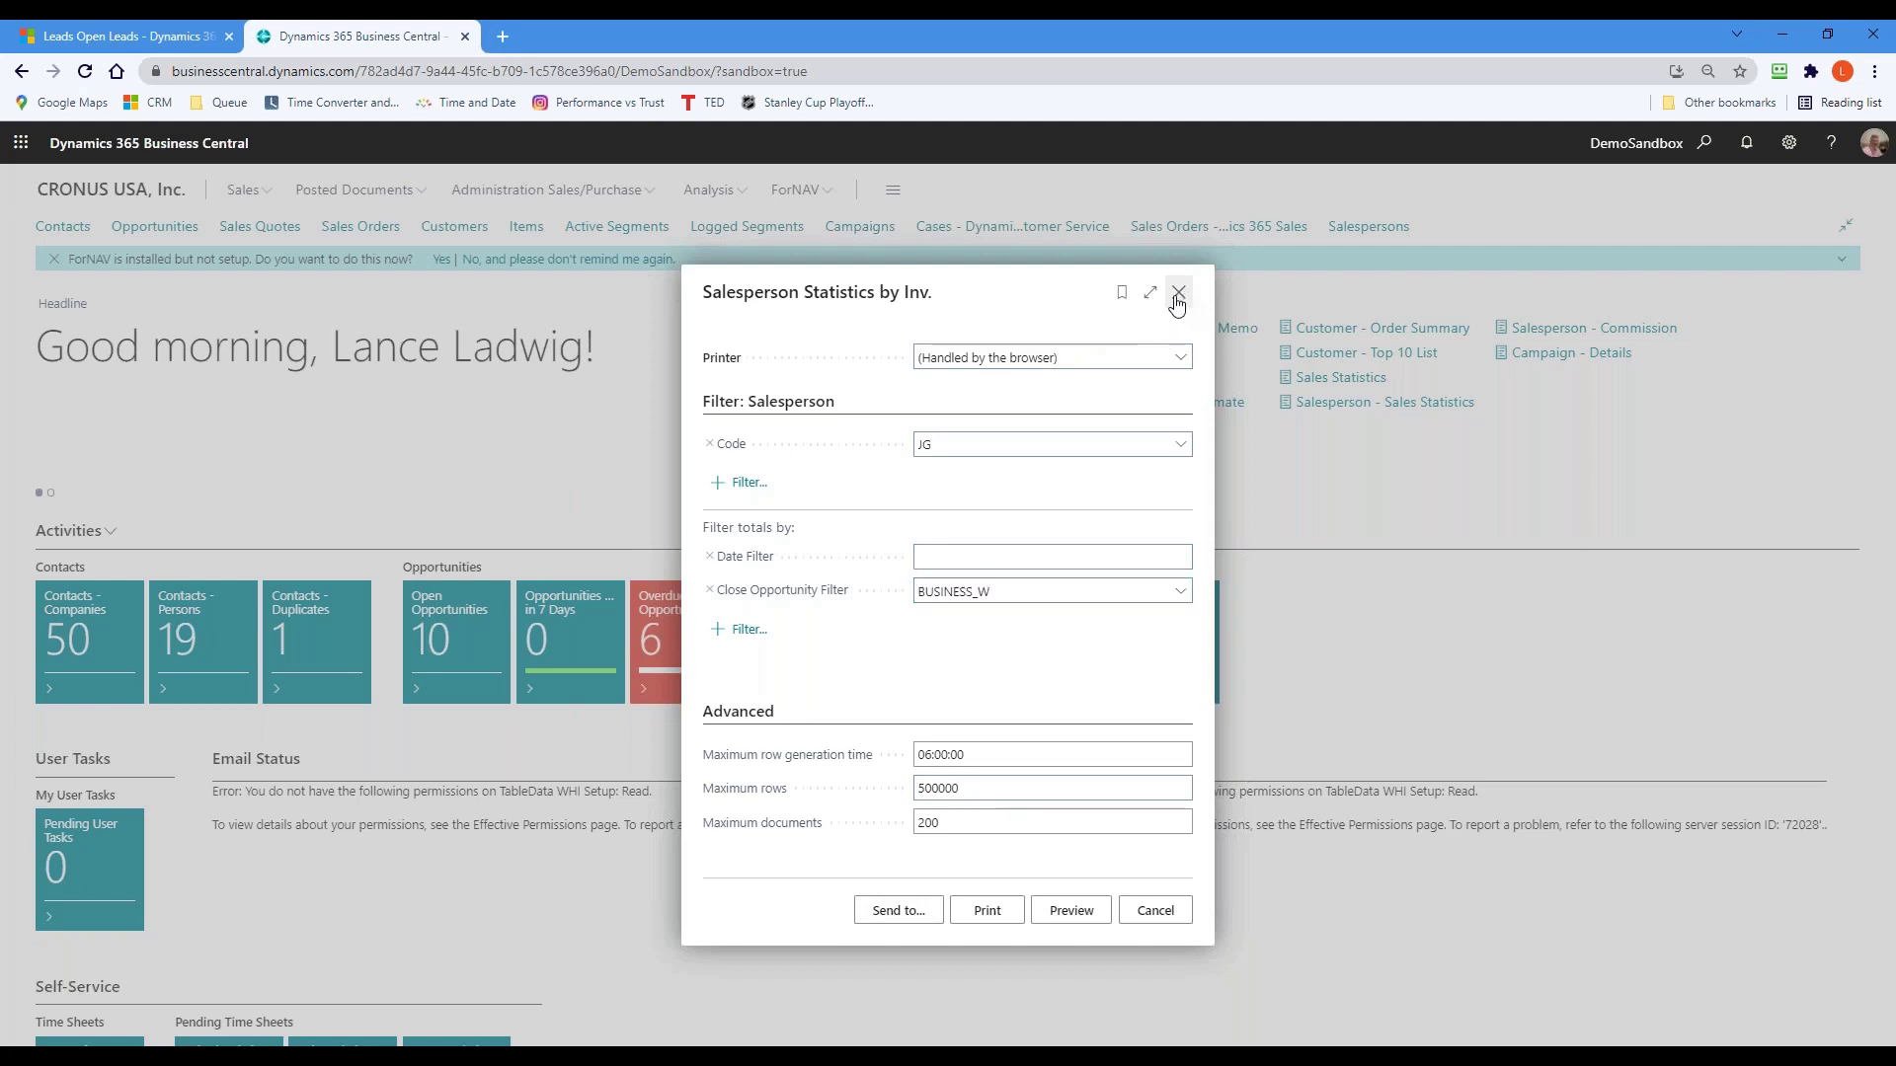
- View the Sales Statistics report's options, close them, and look through the home page's charts, Power BI and Report Inbox sections
click(1340, 378)
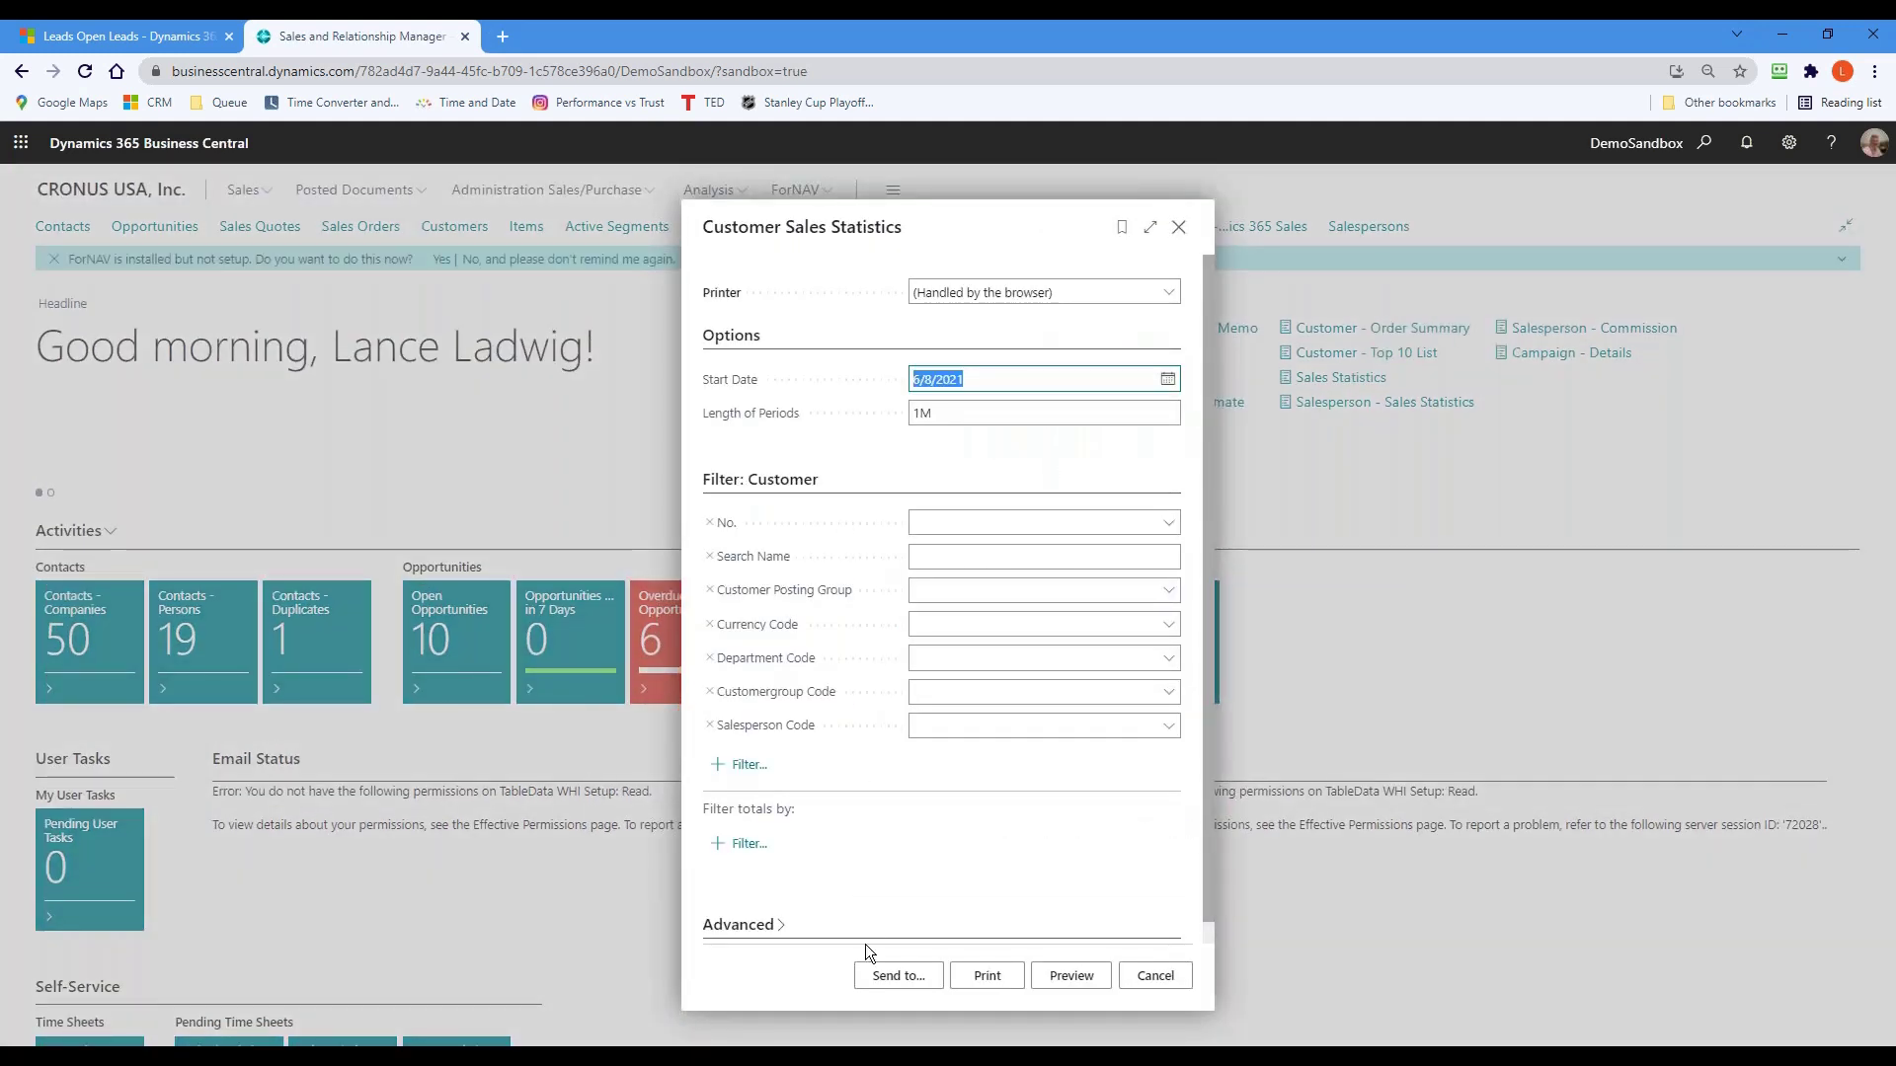
click(1180, 228)
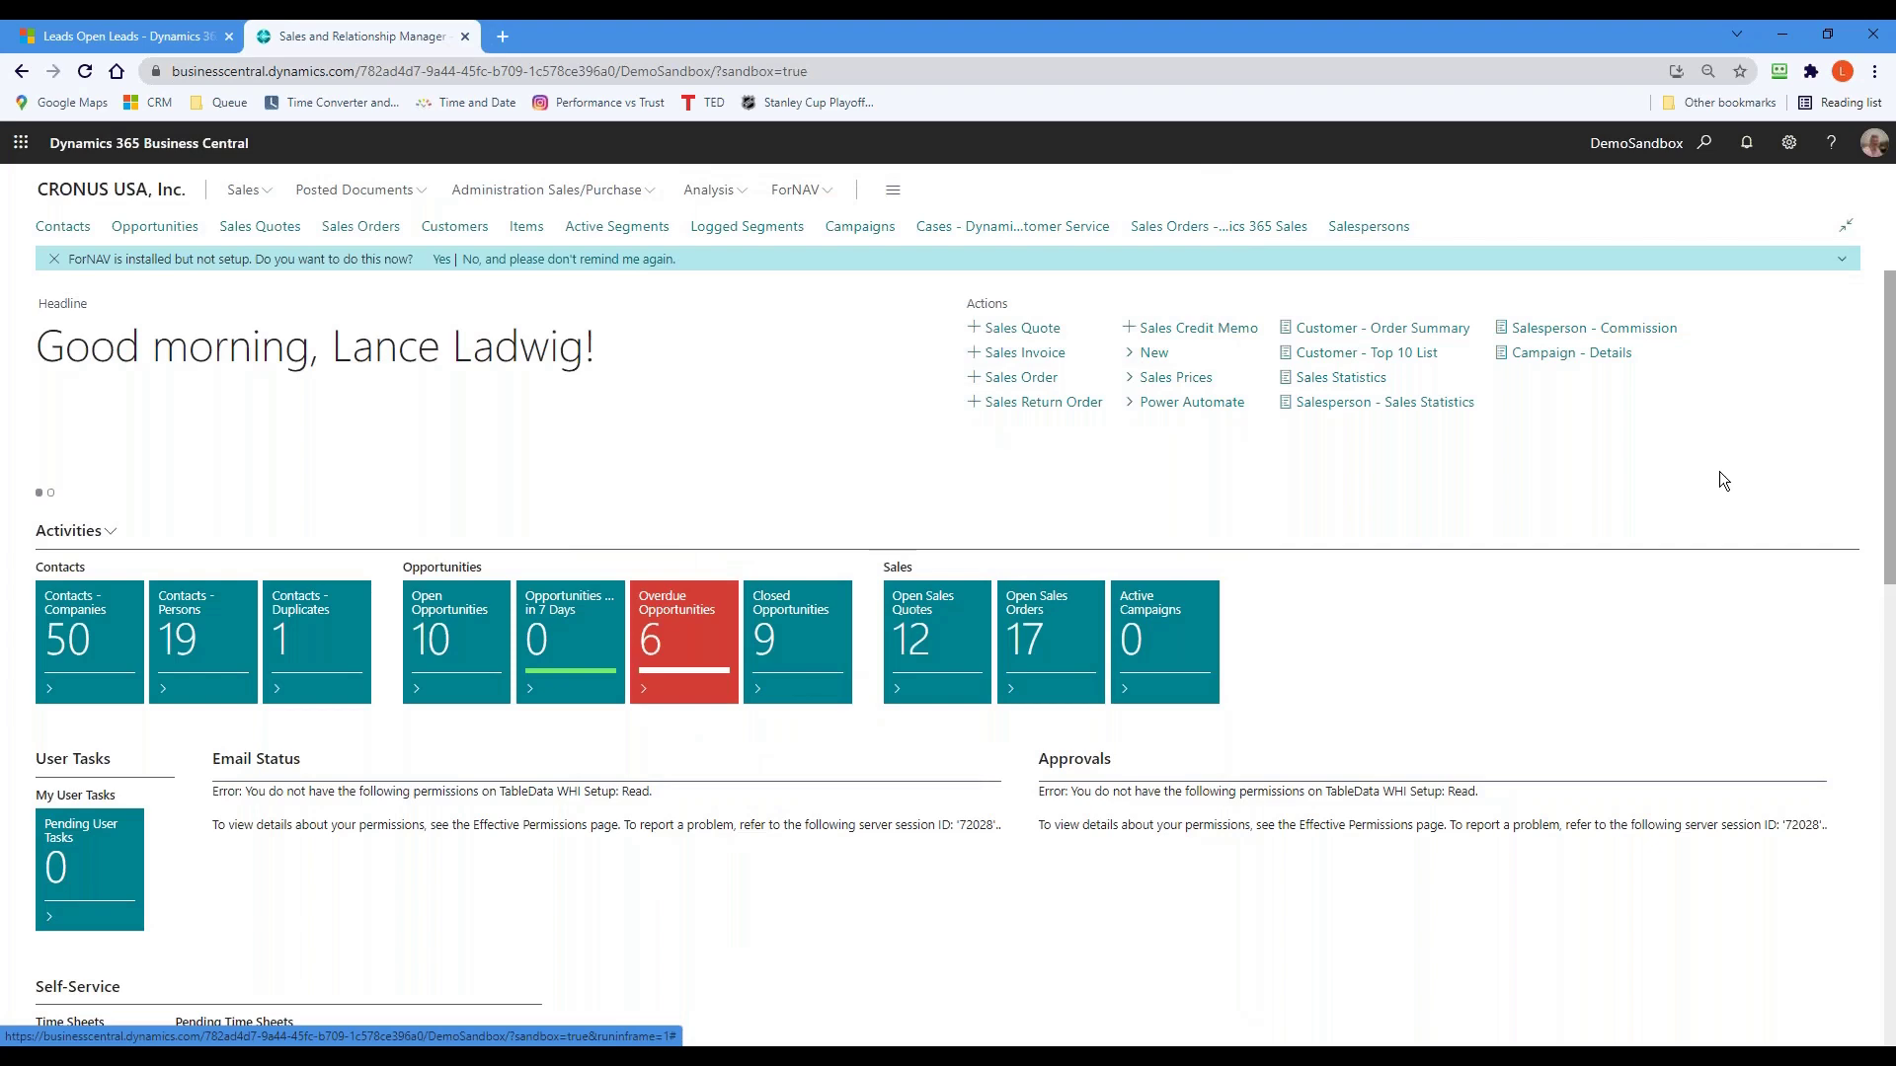
drag(1887, 391, 1886, 795)
scroll(1256, 530, up, 15)
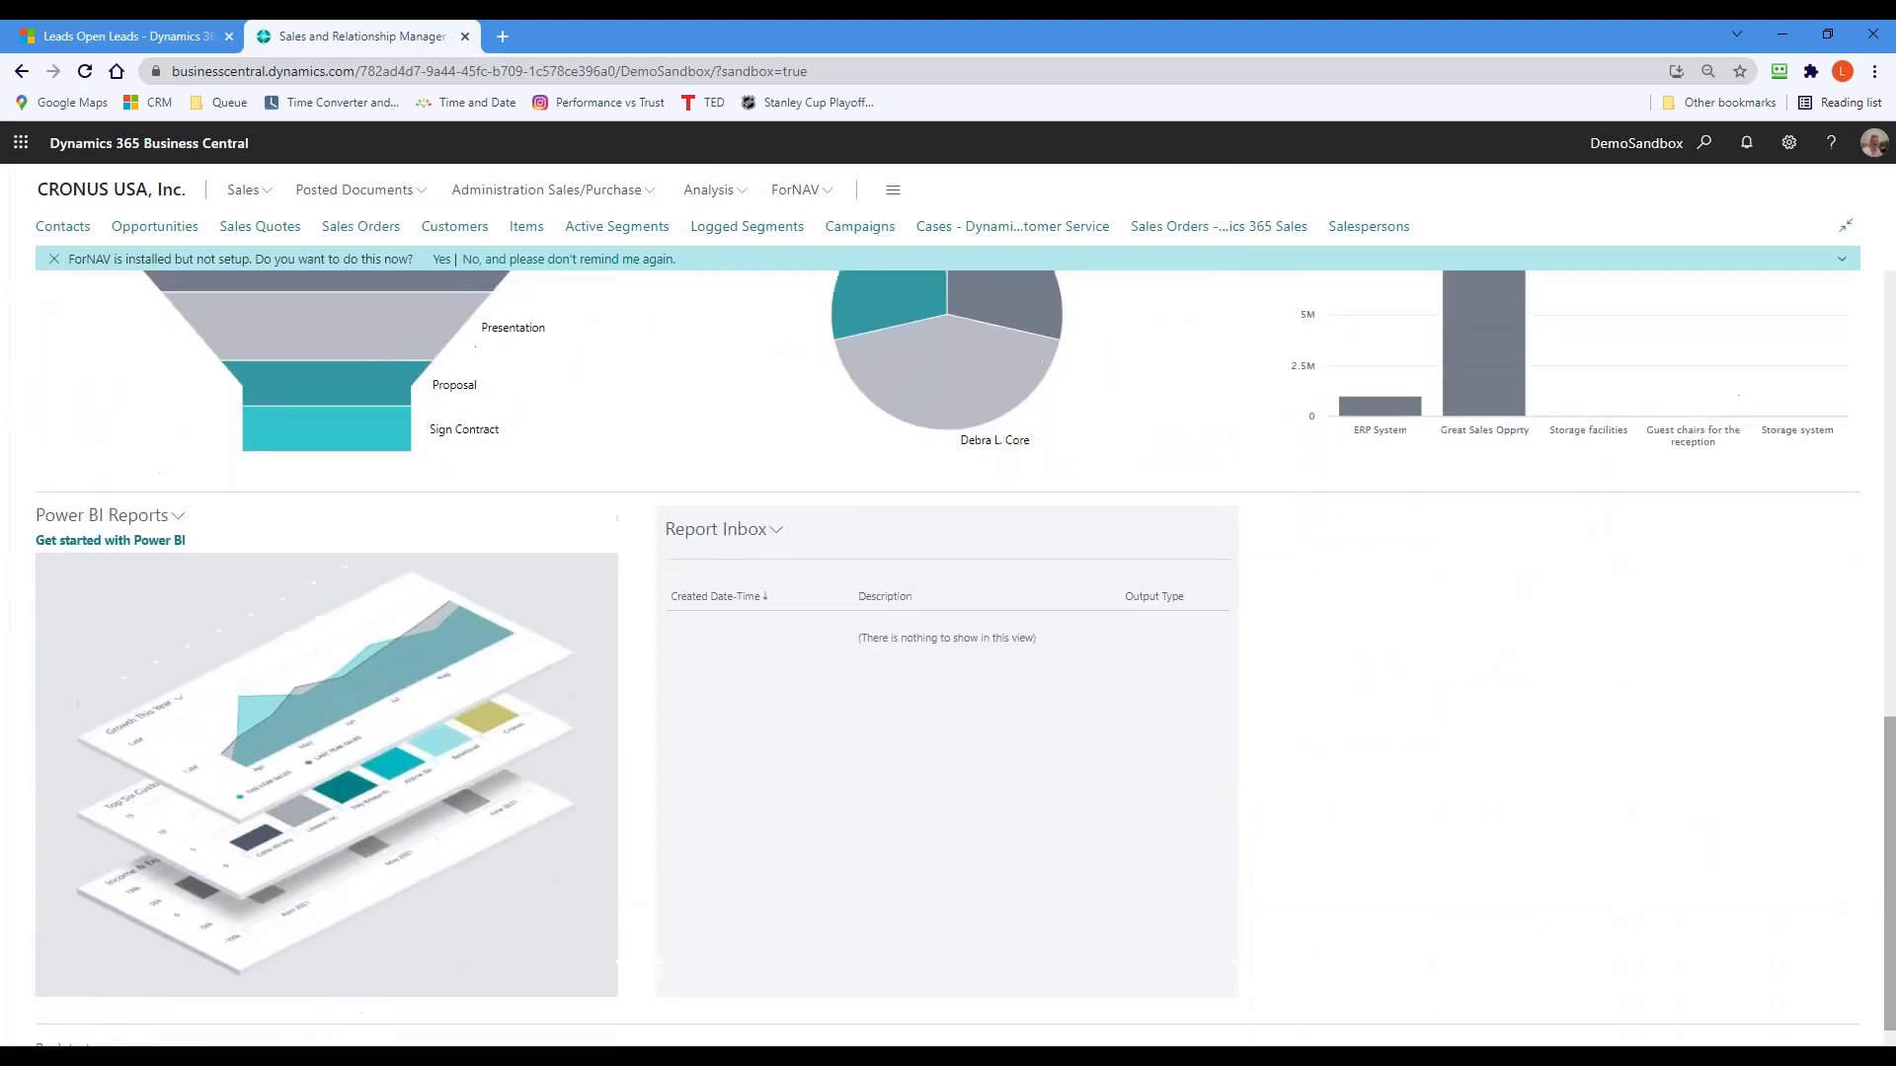